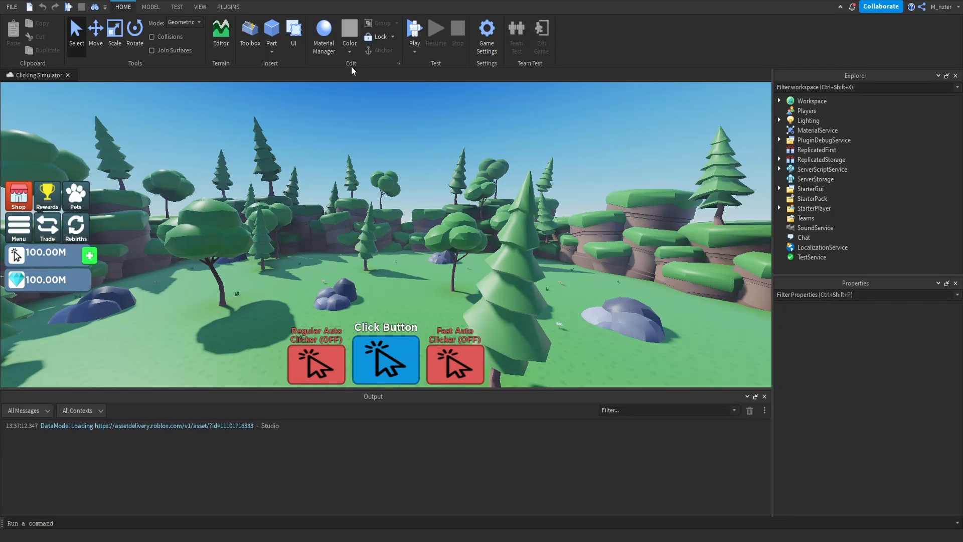
# Step: Bulk import the six icon PNGs dated today from the Clicking Simulator Gui Assets folder using the Asset Manager
pyautogui.click(200, 7)
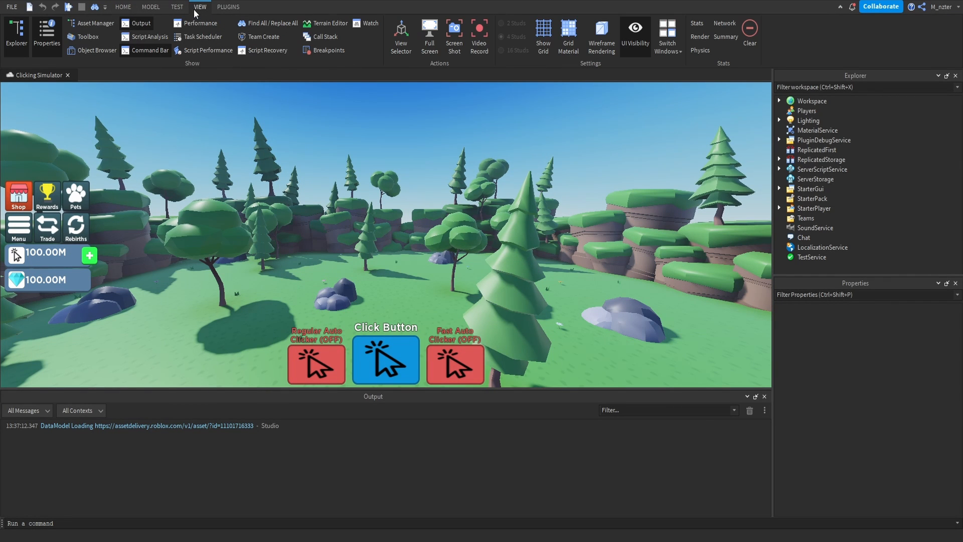
pyautogui.click(96, 24)
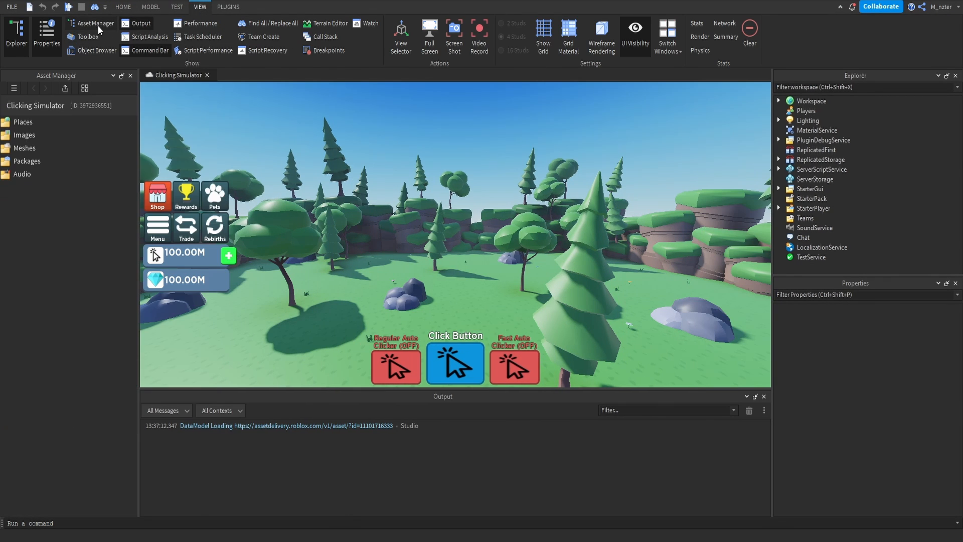
pyautogui.click(62, 94)
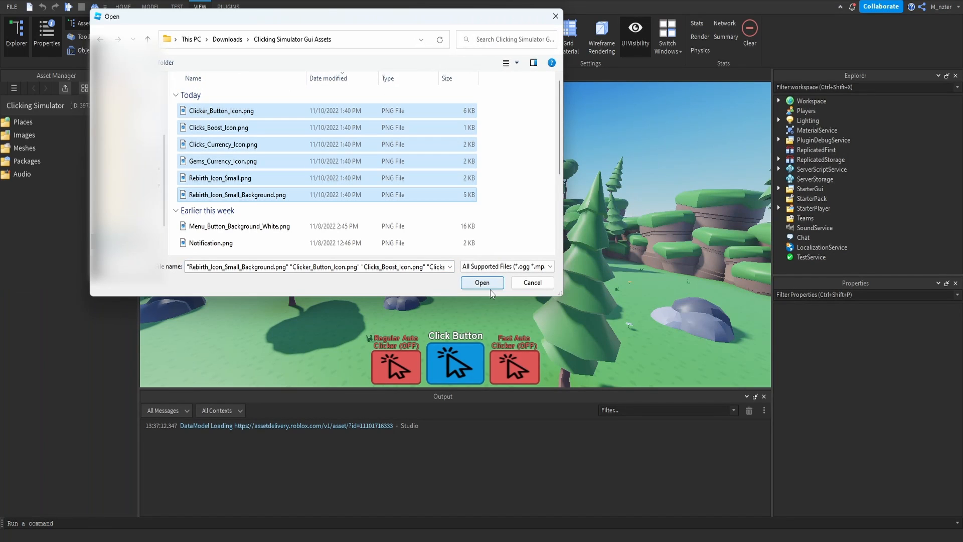
pyautogui.click(489, 287)
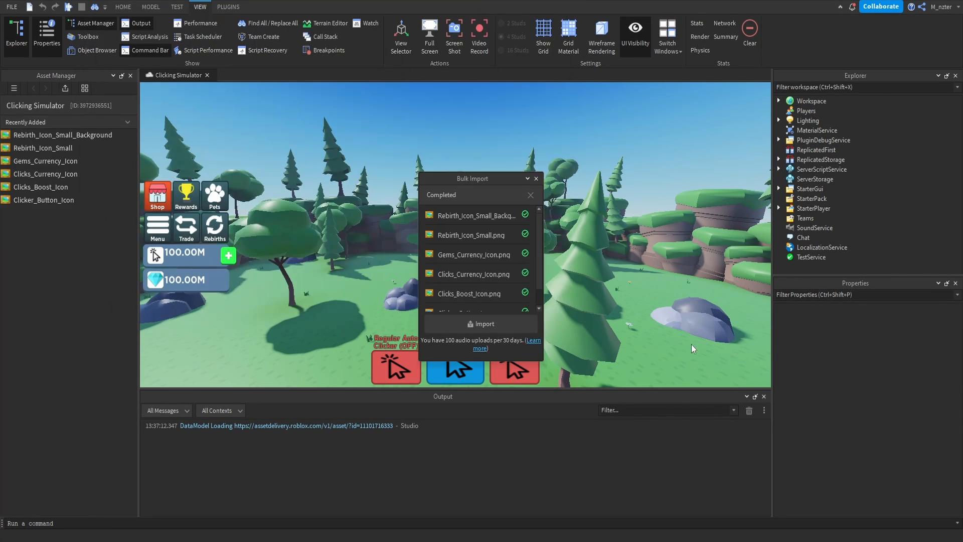
pyautogui.click(536, 179)
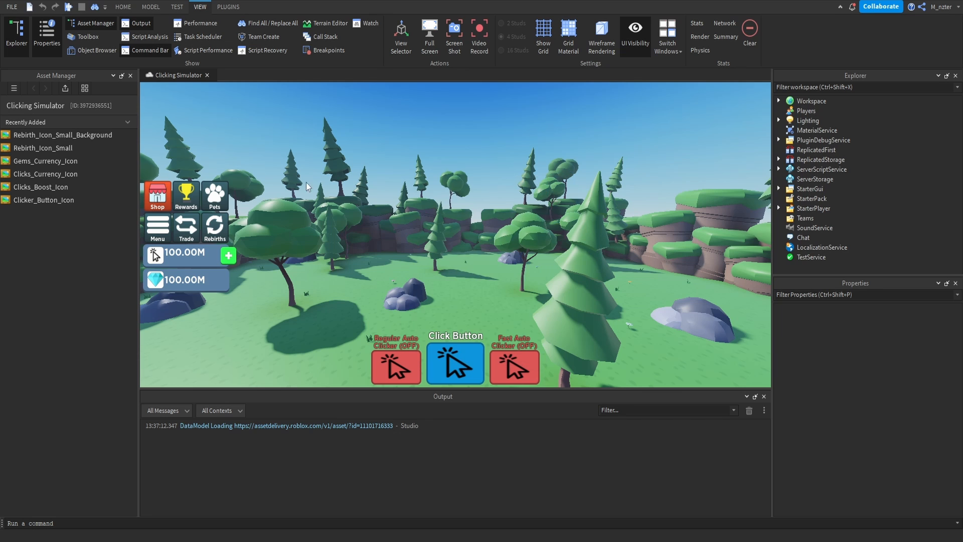
# Step: Set the image of the Click button in the ClickButtons frame to the asset ID of Clicker_Button_Icon
pyautogui.click(779, 189)
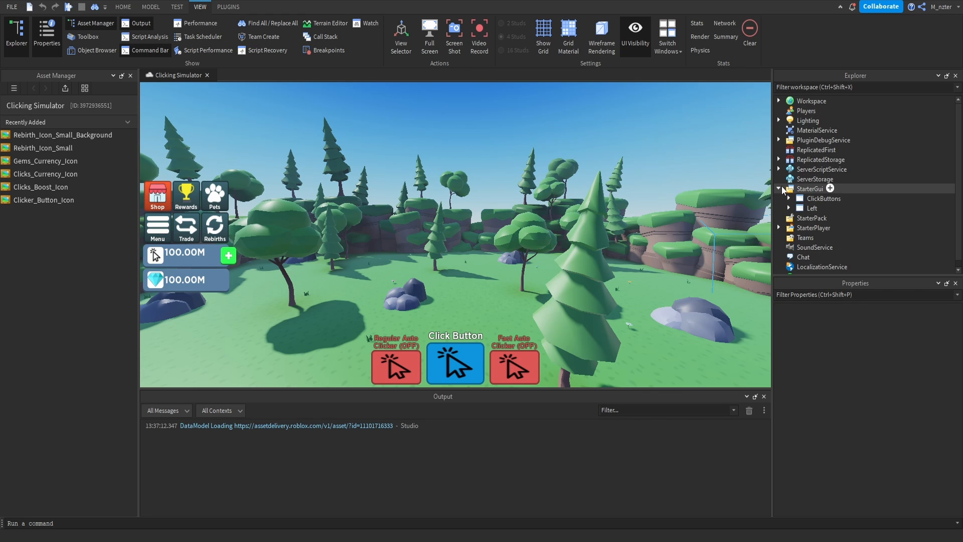
pyautogui.click(789, 198)
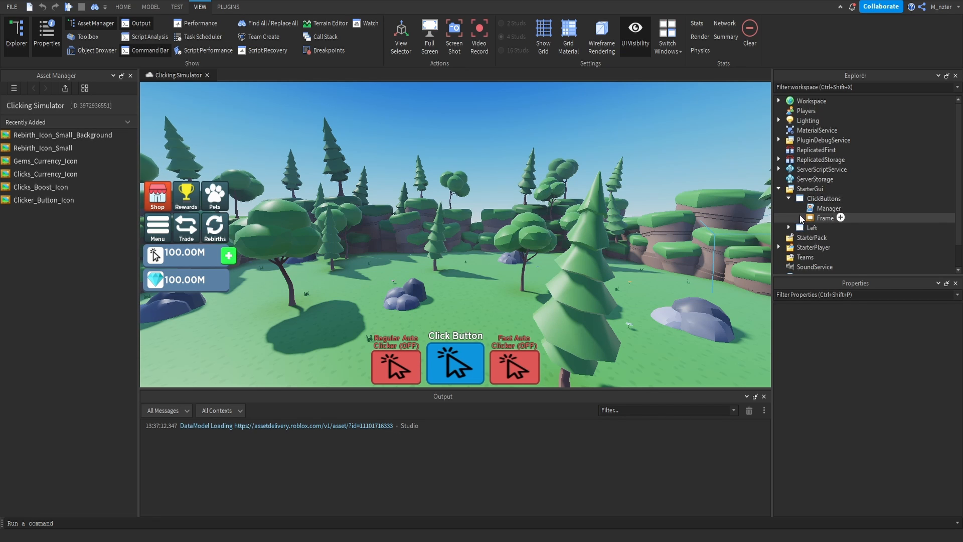
pyautogui.click(799, 218)
pyautogui.scroll(-1, 809, 226)
pyautogui.click(809, 220)
pyautogui.scroll(-1, 819, 224)
pyautogui.click(808, 192)
pyautogui.click(833, 192)
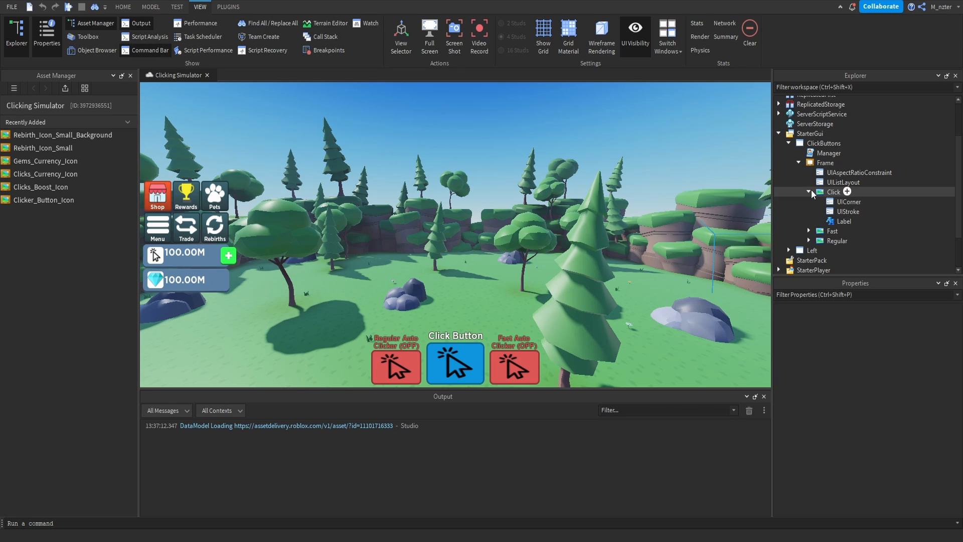
pyautogui.click(846, 294)
pyautogui.write('ima')
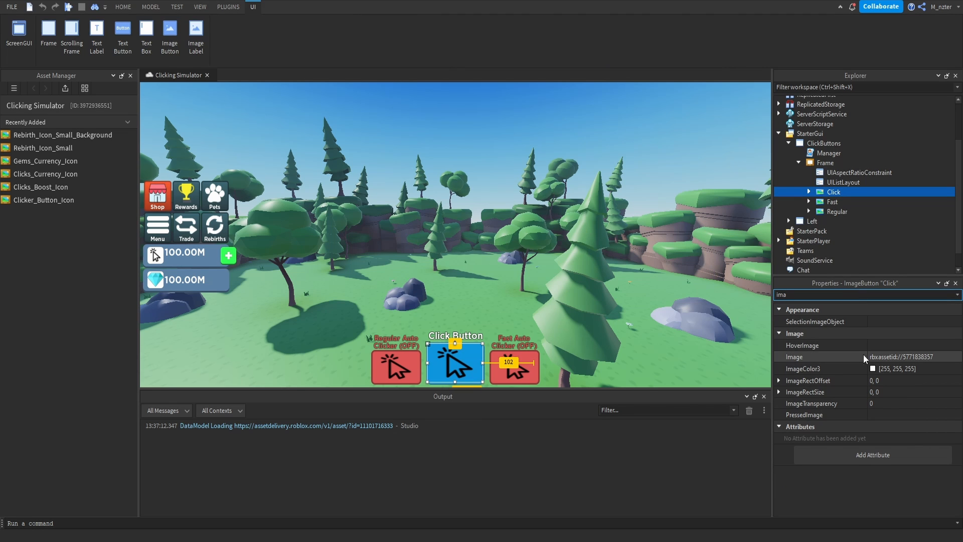
pyautogui.rightClick(76, 201)
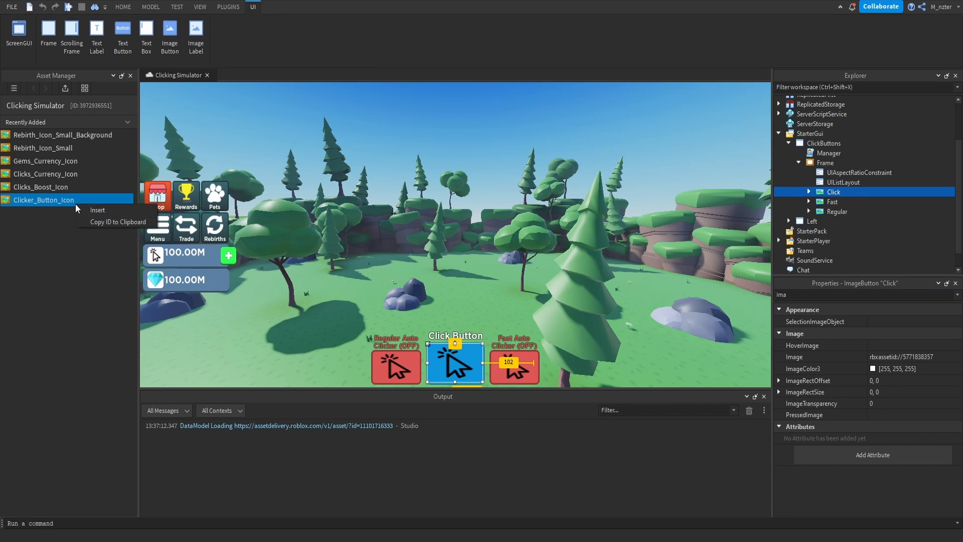
pyautogui.click(94, 223)
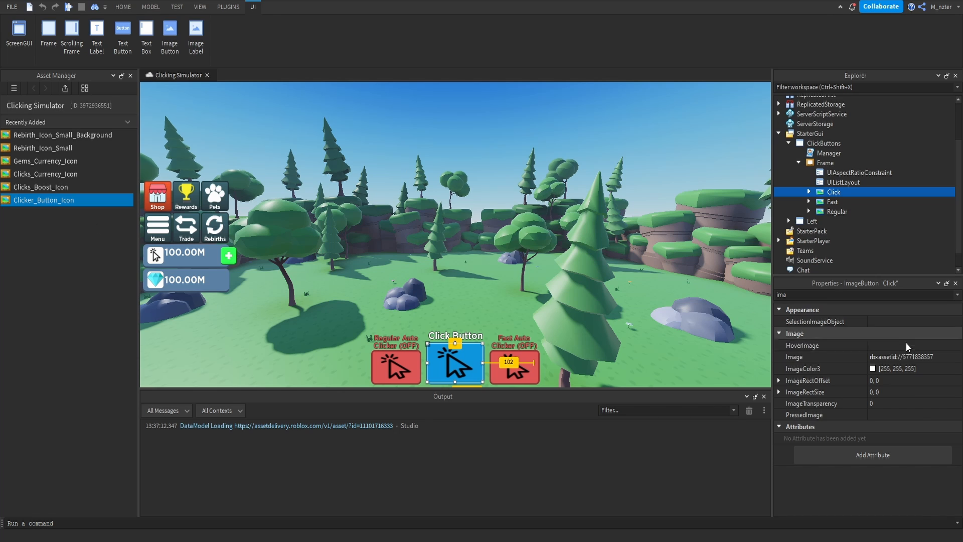
pyautogui.click(907, 355)
pyautogui.hotkey('ctrl', 'v')
pyautogui.press('Return')
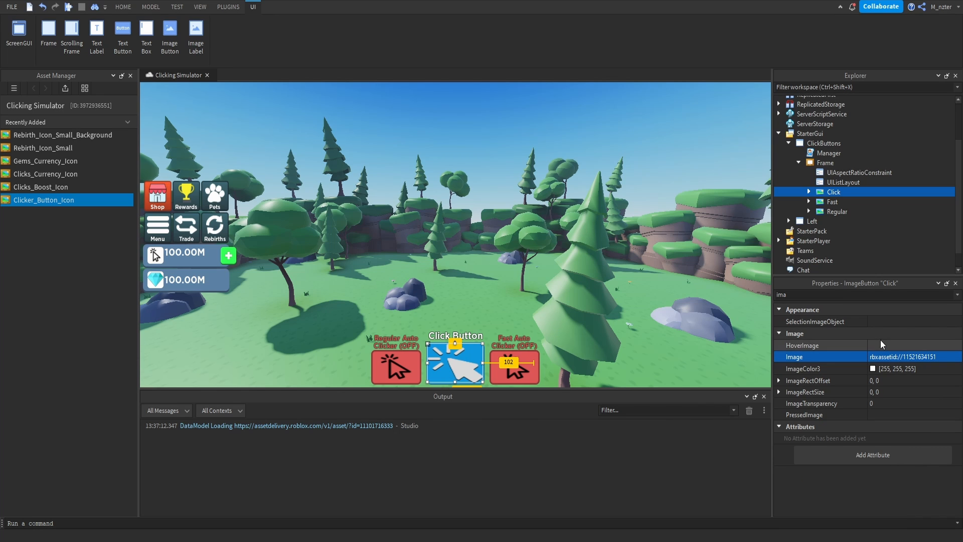
# Step: Set the Click button's ScaleType to Fit
pyautogui.click(834, 293)
pyautogui.write('ima')
pyautogui.hotkey('ctrl', 'a')
pyautogui.write('sca')
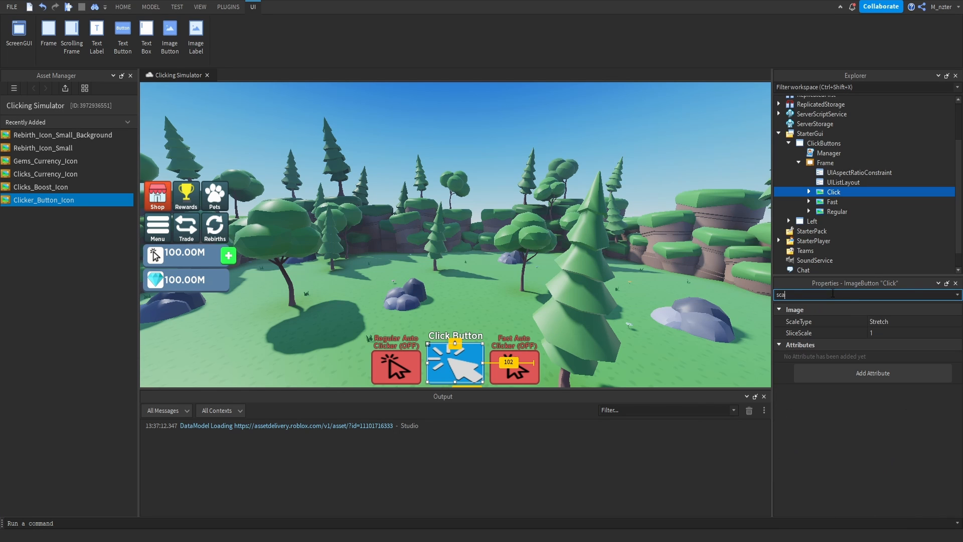
pyautogui.click(908, 319)
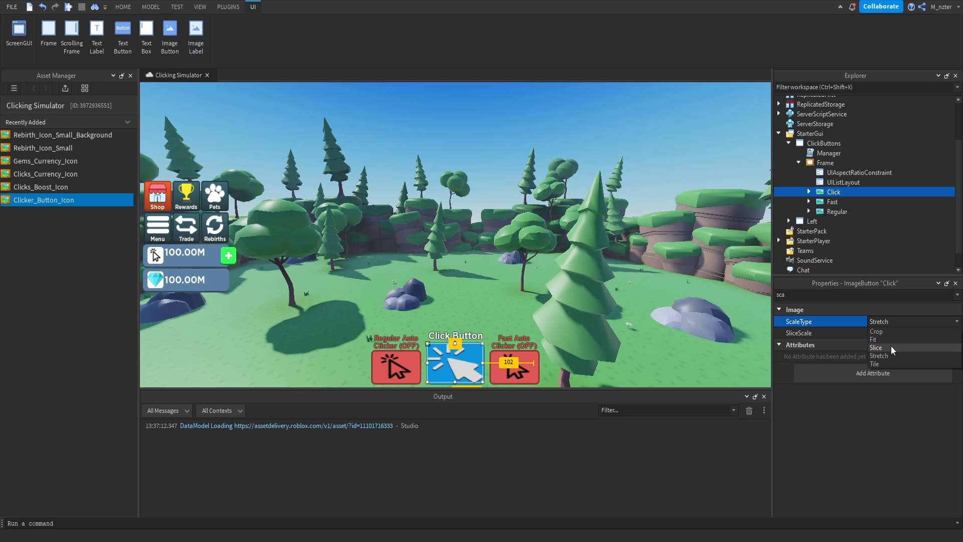
pyautogui.click(895, 346)
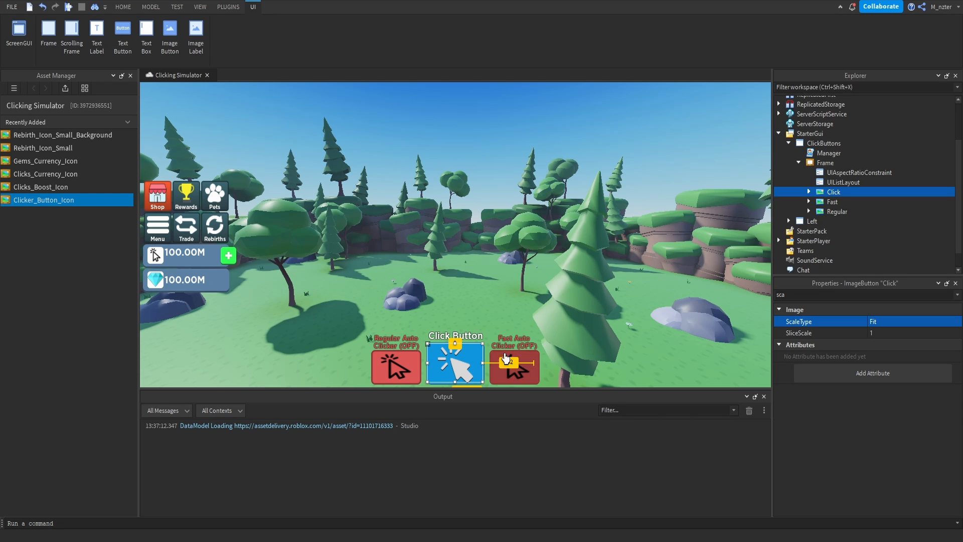
pyautogui.click(483, 326)
# Step: Set the image of both the Fast and Regular buttons to the Clicker_Button_Icon asset ID
pyautogui.click(832, 202)
pyautogui.keyDown('shift'); pyautogui.click(836, 212); pyautogui.keyUp('shift')
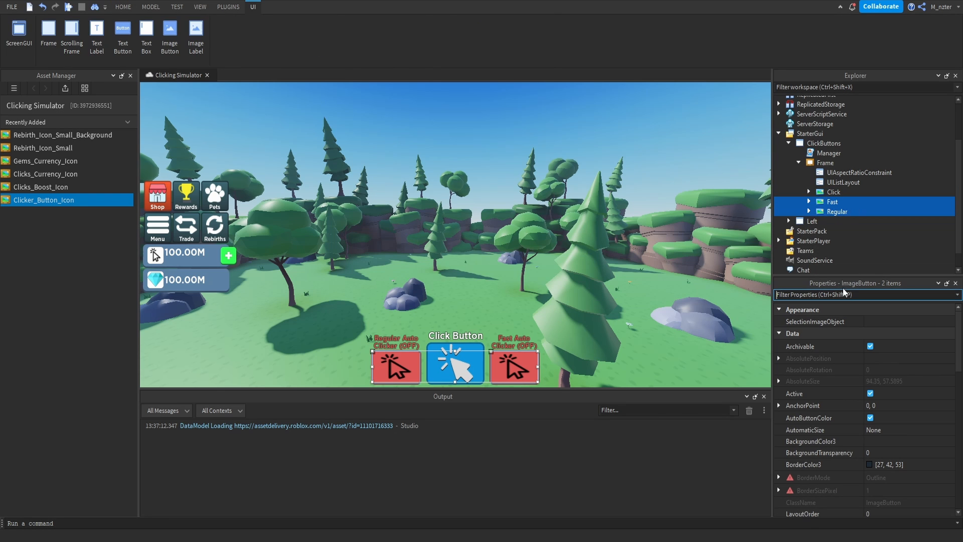
pyautogui.write('im')
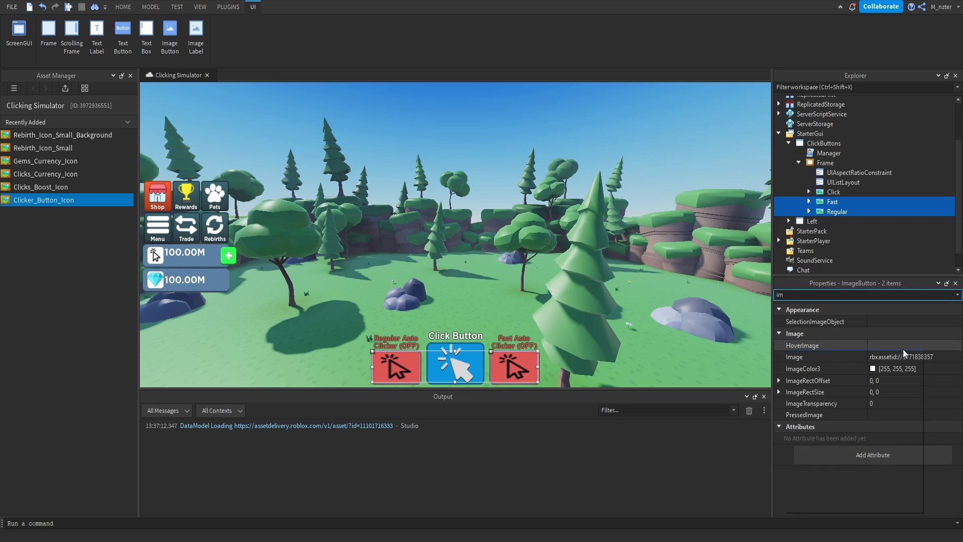
pyautogui.click(928, 356)
pyautogui.hotkey('ctrl', 'v')
pyautogui.press('Return')
# Step: Set the ScaleType of the Fast and Regular buttons to Fit, and deselect them
pyautogui.doubleClick(803, 294)
pyautogui.write('sca')
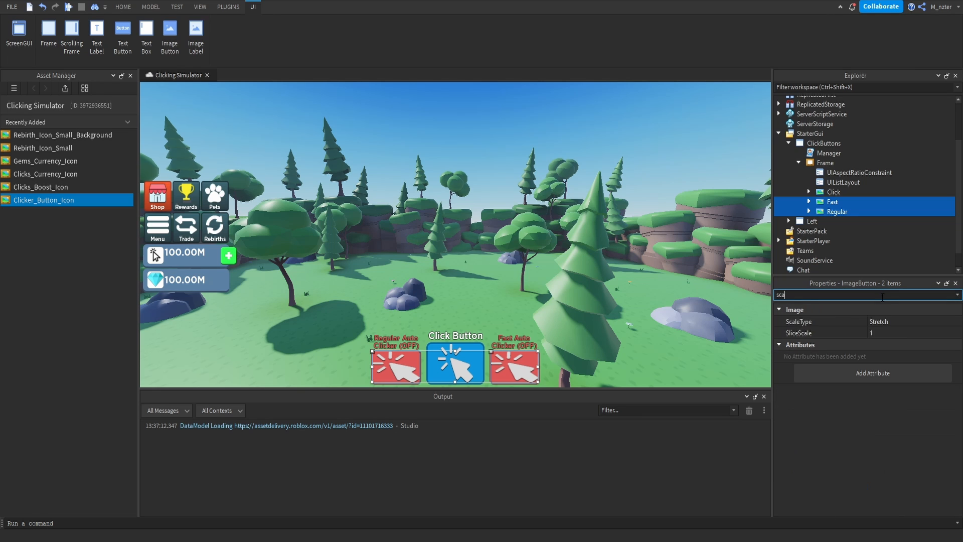
pyautogui.click(908, 321)
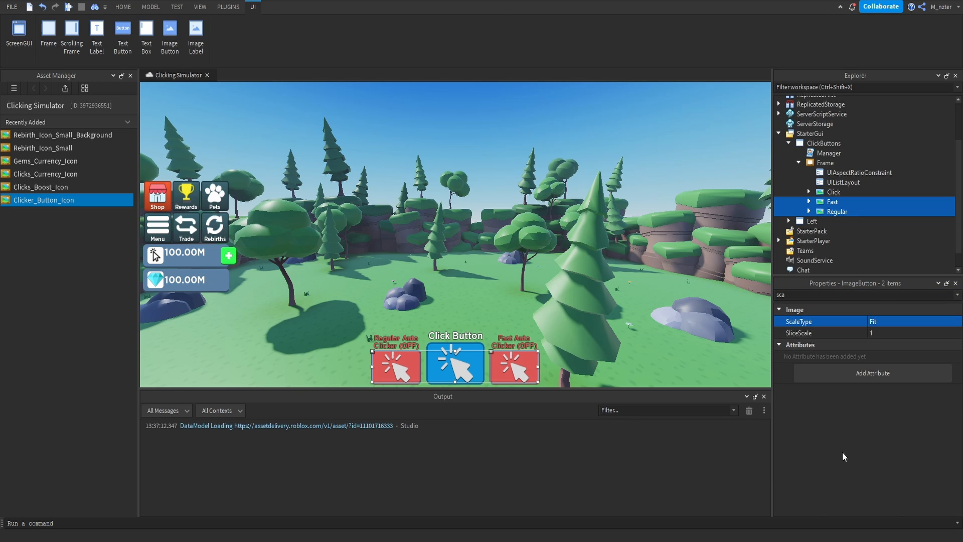
pyautogui.click(727, 290)
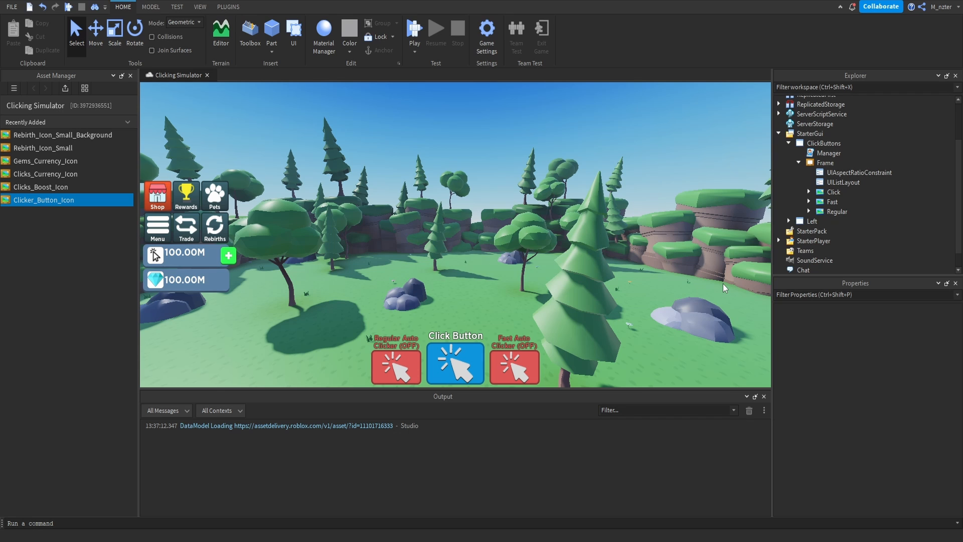
# Step: Set the image of the Currency label under Clicks in the Left interface to the Clicks_Currency_Icon asset ID
pyautogui.click(789, 143)
pyautogui.click(789, 200)
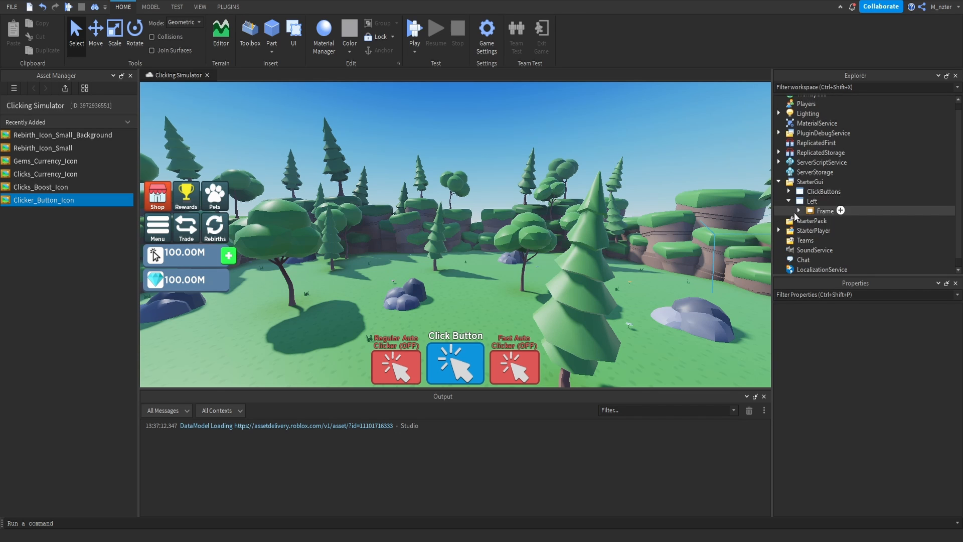
pyautogui.click(799, 211)
pyautogui.scroll(-1, 802, 212)
pyautogui.click(809, 221)
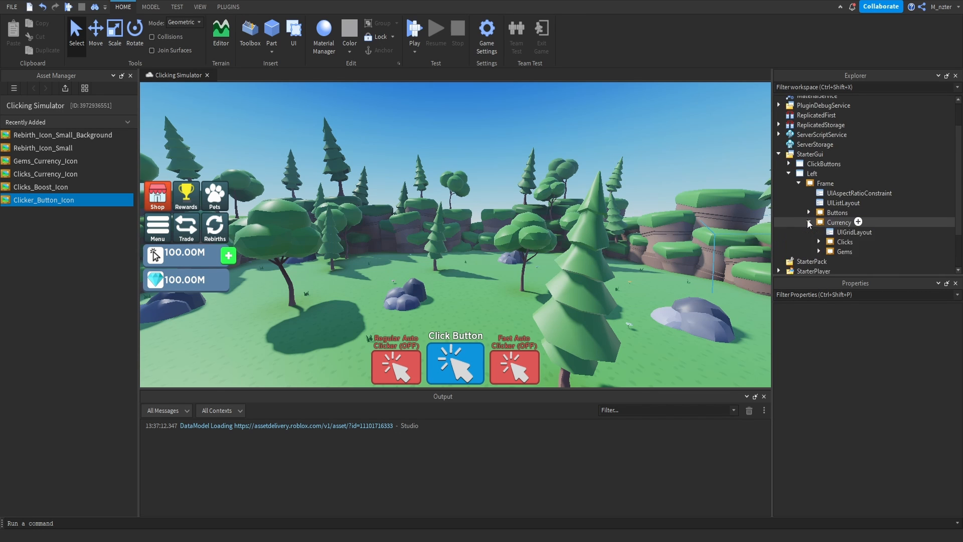
pyautogui.scroll(-1, 809, 220)
pyautogui.click(819, 214)
pyautogui.scroll(-1, 830, 218)
pyautogui.click(843, 224)
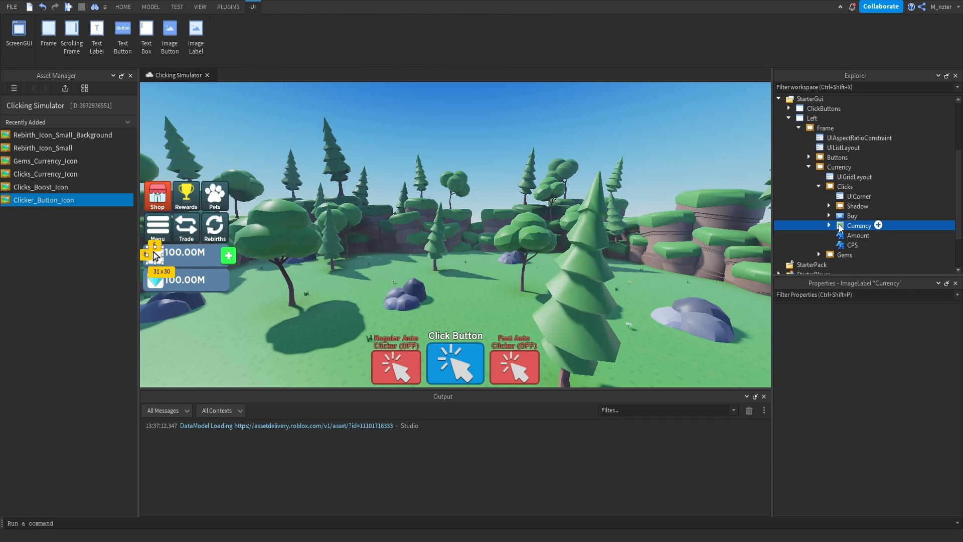
pyautogui.click(864, 294)
pyautogui.write('ima')
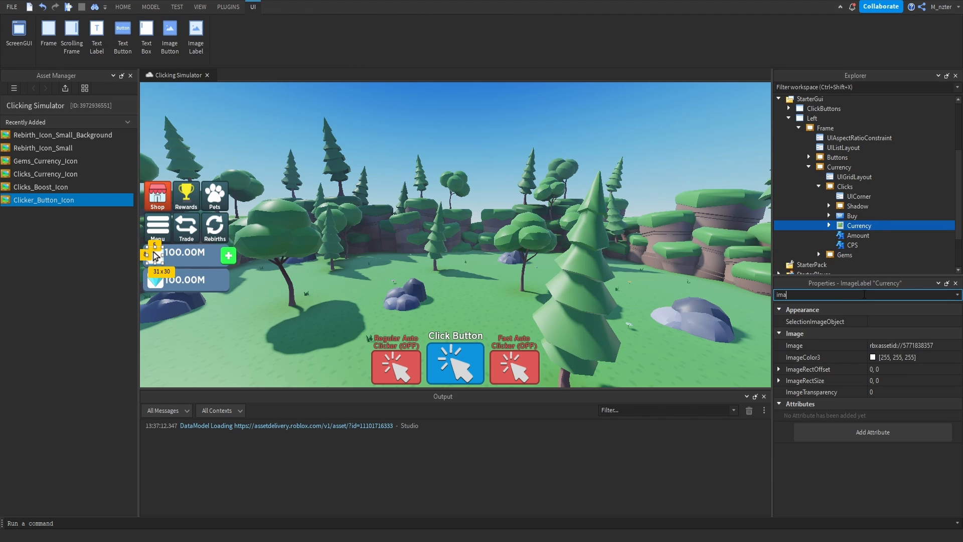
pyautogui.click(81, 174)
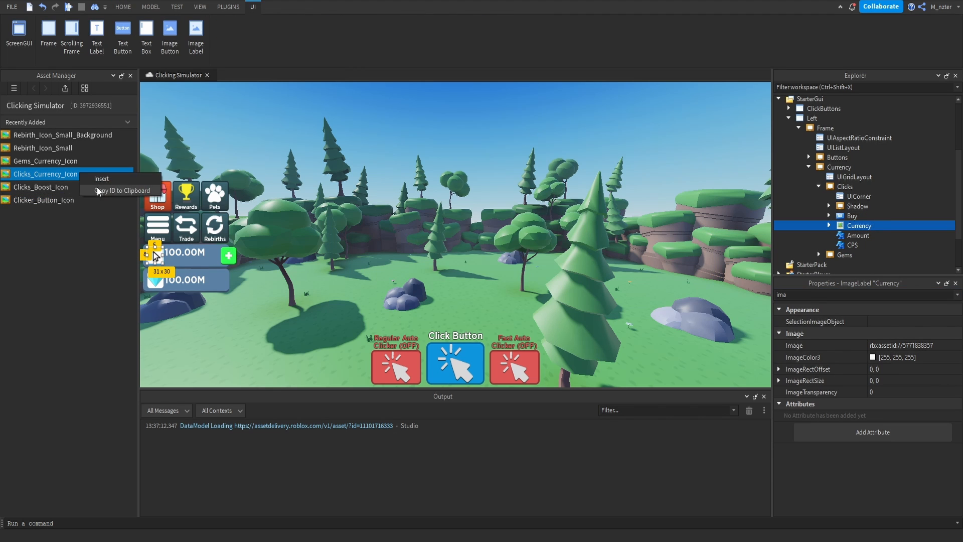
pyautogui.click(868, 344)
pyautogui.hotkey('ctrl', 'v')
pyautogui.press('Return')
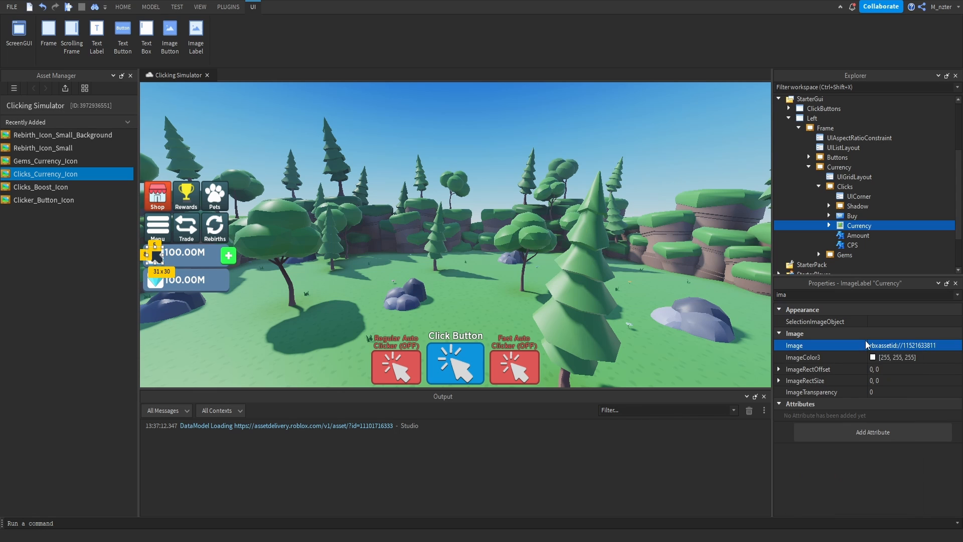
# Step: Set the ScaleType of the Currency label under Clicks to Fit, and deselect it
pyautogui.click(853, 295)
pyautogui.write('sca')
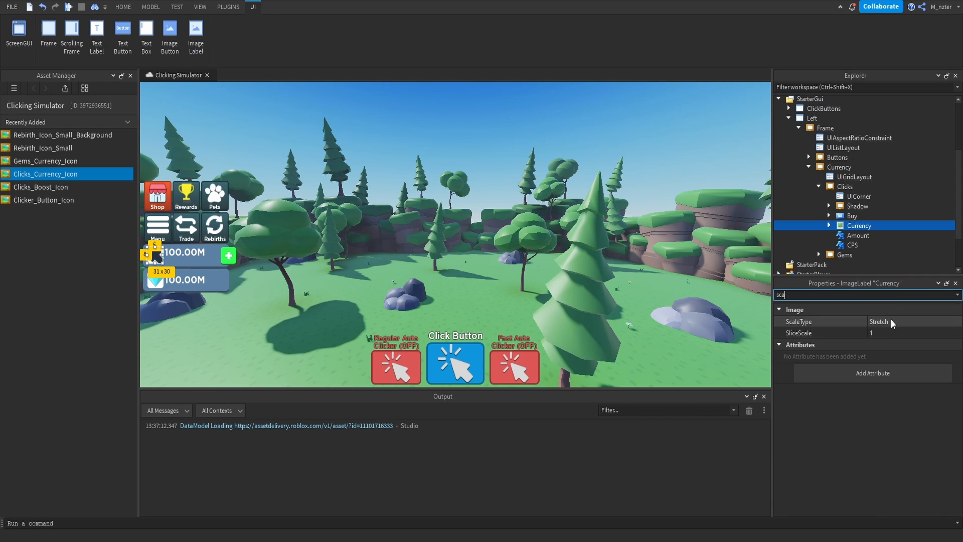
pyautogui.click(891, 322)
pyautogui.click(540, 272)
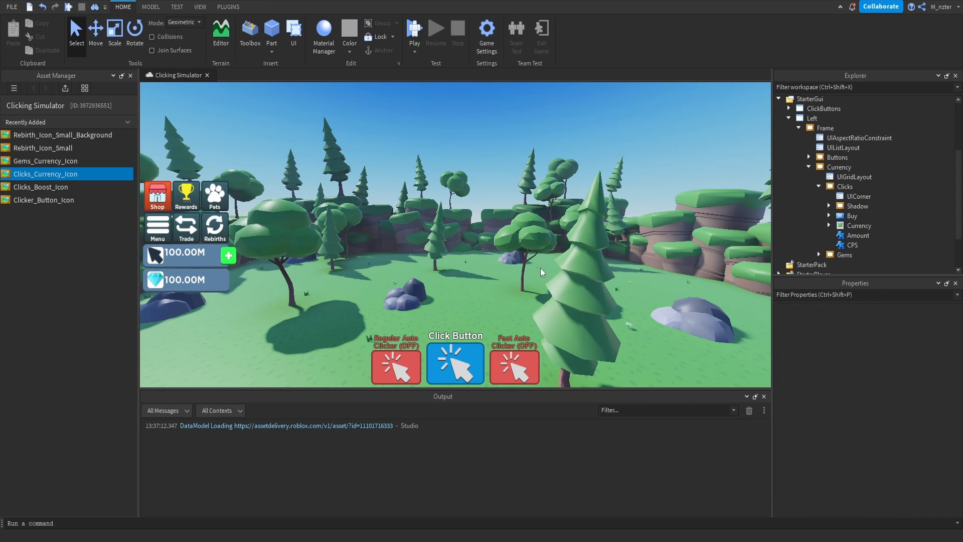
# Step: Set the image of the Currency label under Gems to the Gems_Currency_Icon asset ID
pyautogui.click(819, 186)
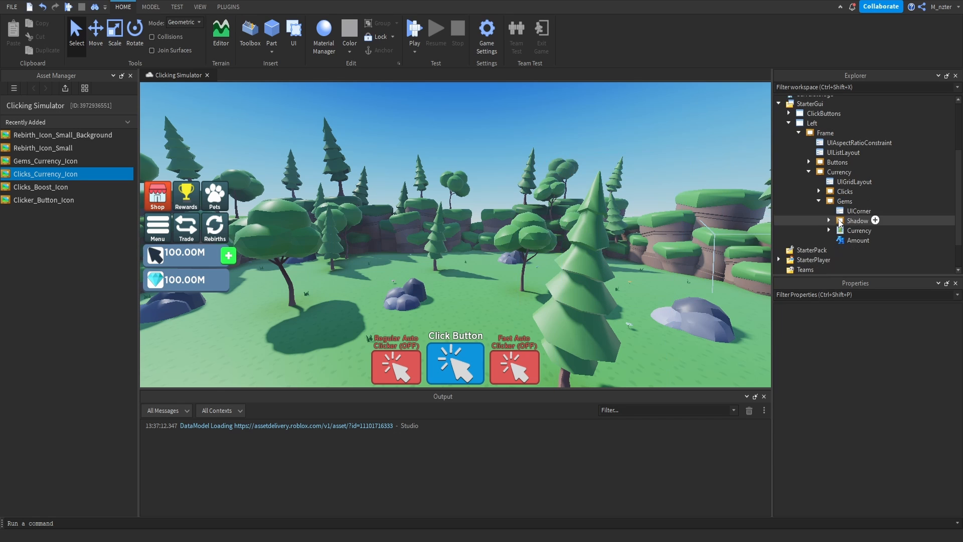
pyautogui.click(819, 201)
pyautogui.click(859, 230)
pyautogui.click(861, 295)
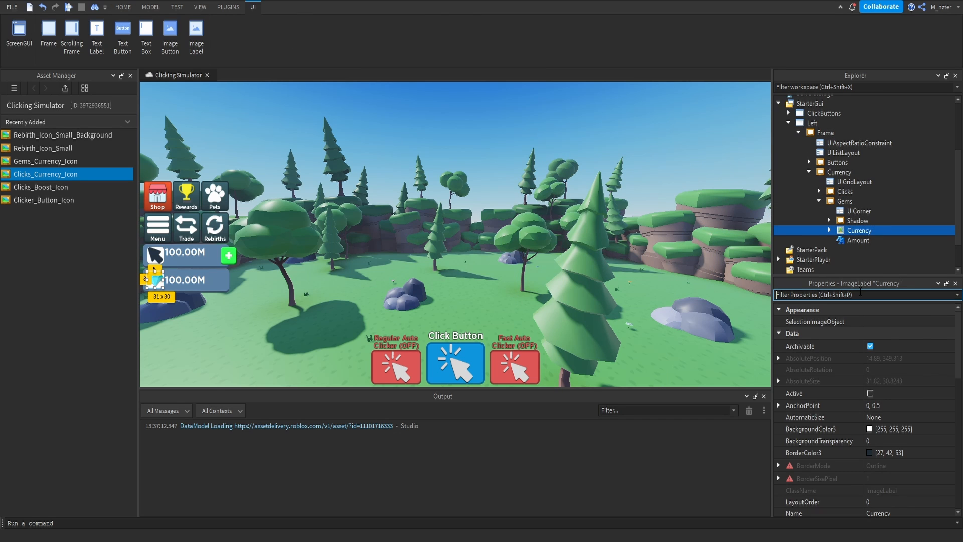
pyautogui.write('im')
pyautogui.click(45, 160)
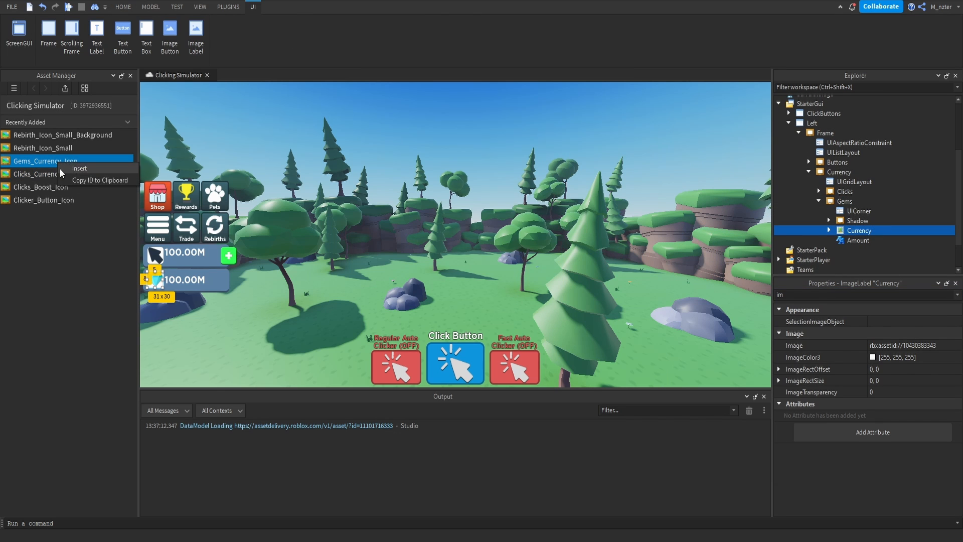
pyautogui.click(900, 346)
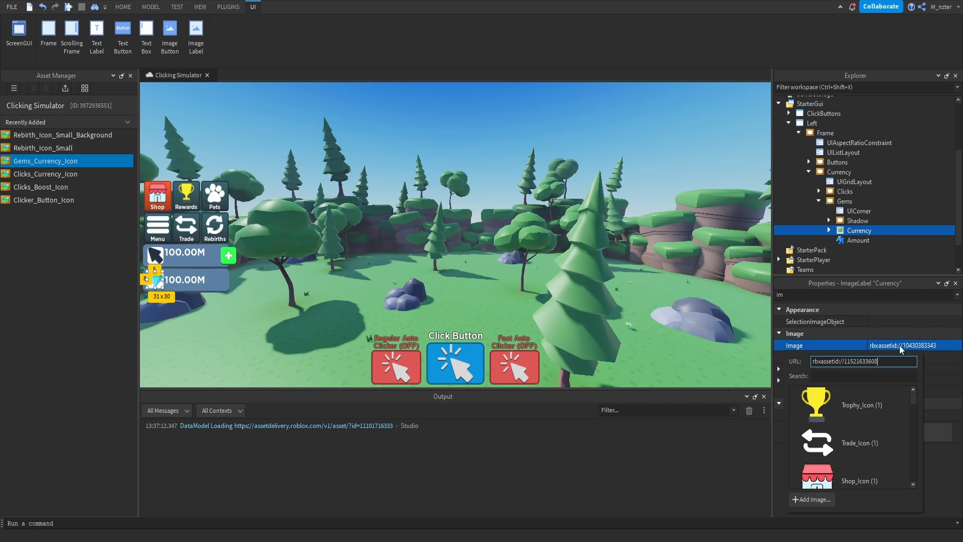
pyautogui.hotkey('ctrl', 'v')
pyautogui.press('Return')
pyautogui.press('Escape')
# Step: Set the ScaleType of the Currency label under Gems to Fit, and deselect it
pyautogui.click(858, 230)
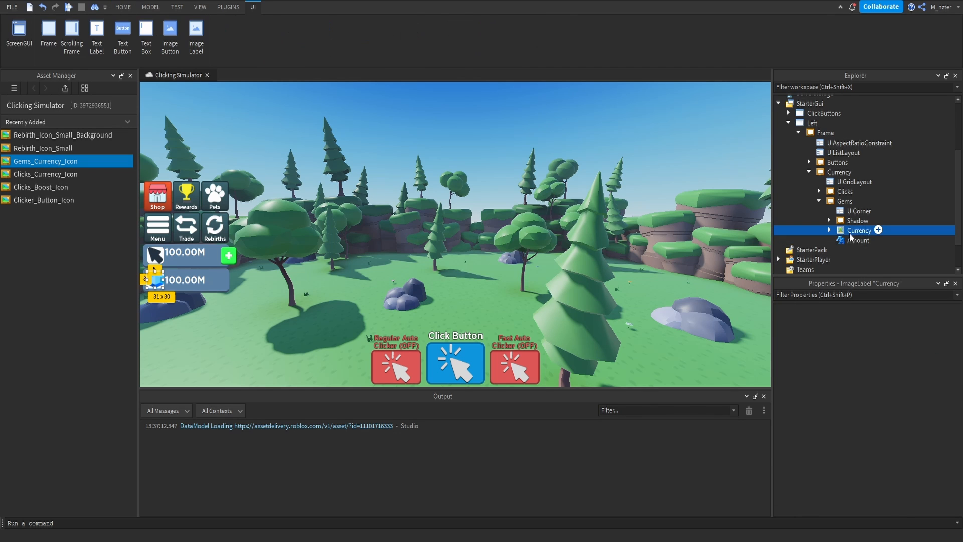
pyautogui.write('sc')
pyautogui.click(886, 352)
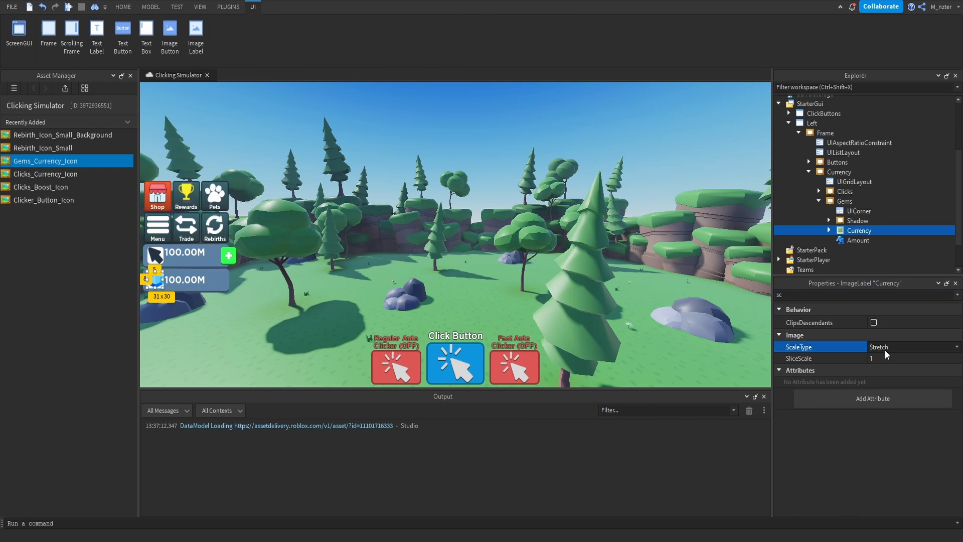
pyautogui.press('f')
pyautogui.click(689, 265)
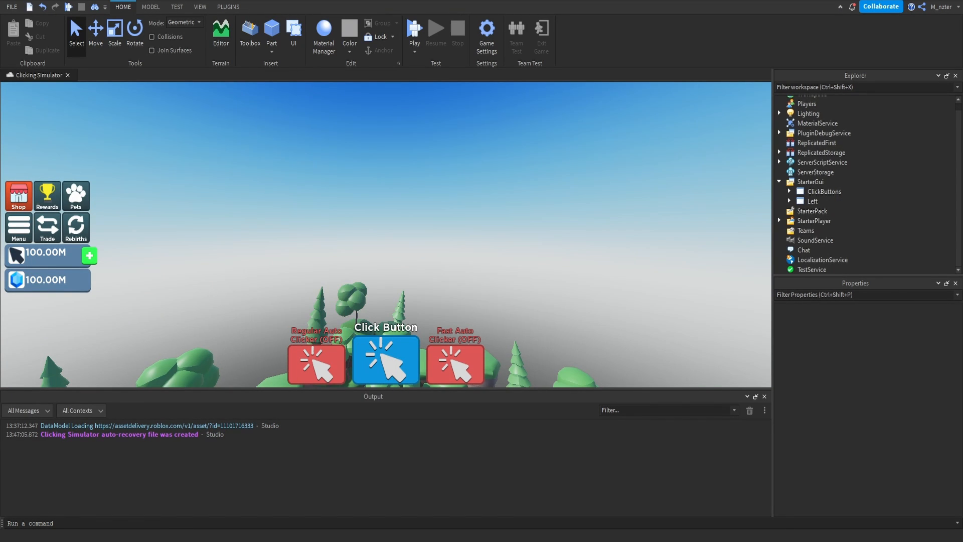
# Step: Add a ScreenGui to StarterGui and rename it Rebirths
pyautogui.click(831, 181)
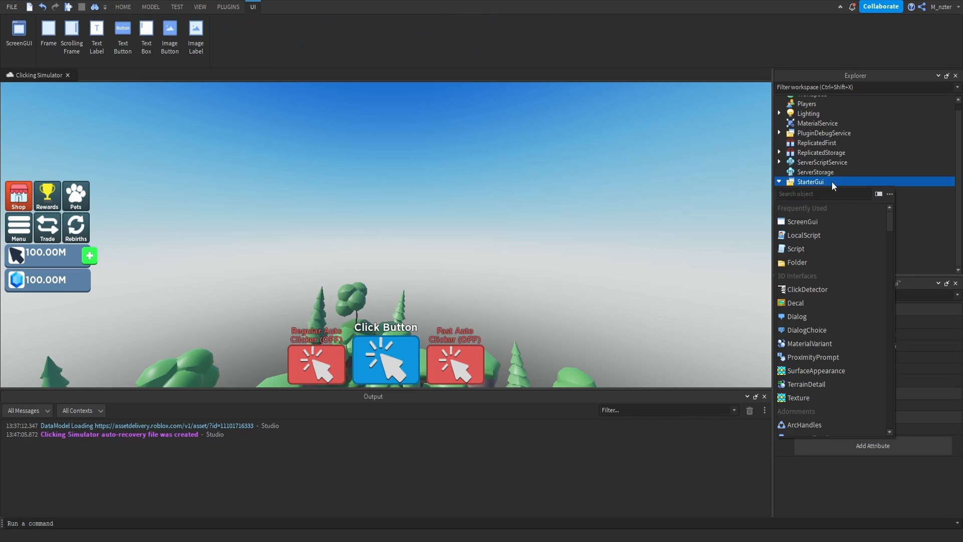
pyautogui.click(821, 211)
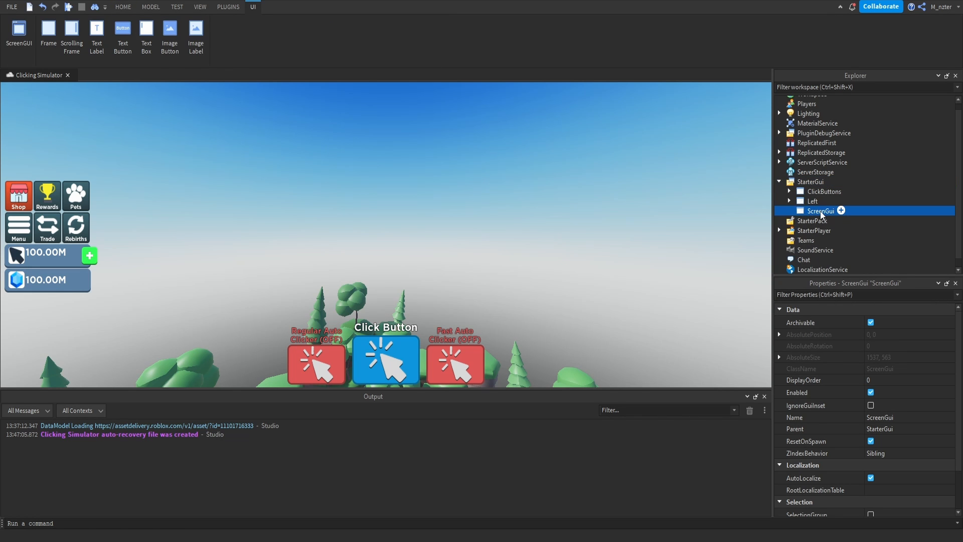
pyautogui.press('F2')
pyautogui.write('Rebirths')
pyautogui.press('Return')
# Step: Configure the Rebirths ScreenGui with IgnoreGuiInset enabled, ResetOnSpawn disabled and ZIndexBehavior set to Global
pyautogui.click(871, 405)
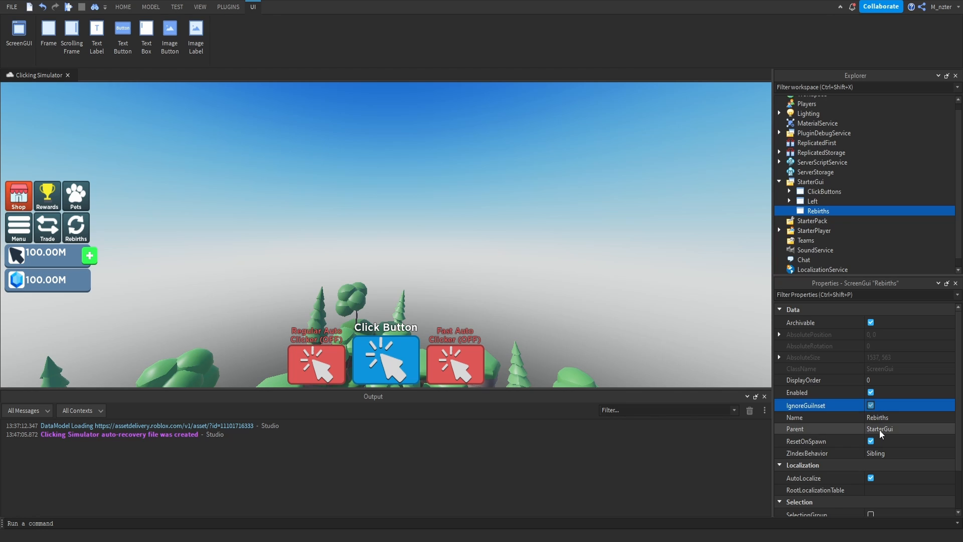
pyautogui.click(890, 442)
pyautogui.click(890, 450)
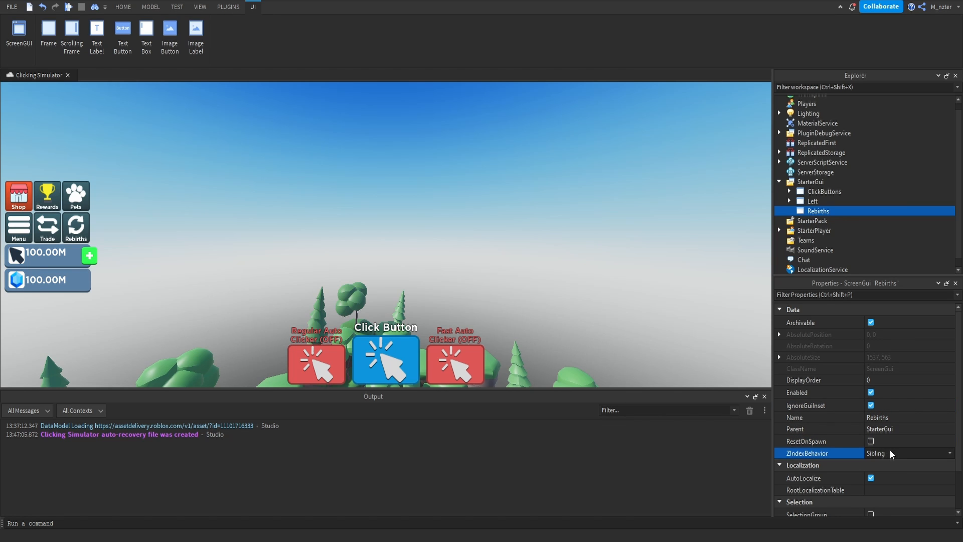
pyautogui.click(896, 463)
# Step: Add a Frame to the Rebirths ScreenGui and set its Size to {0.2, 0},{0.5, 0}
pyautogui.click(836, 210)
pyautogui.click(808, 253)
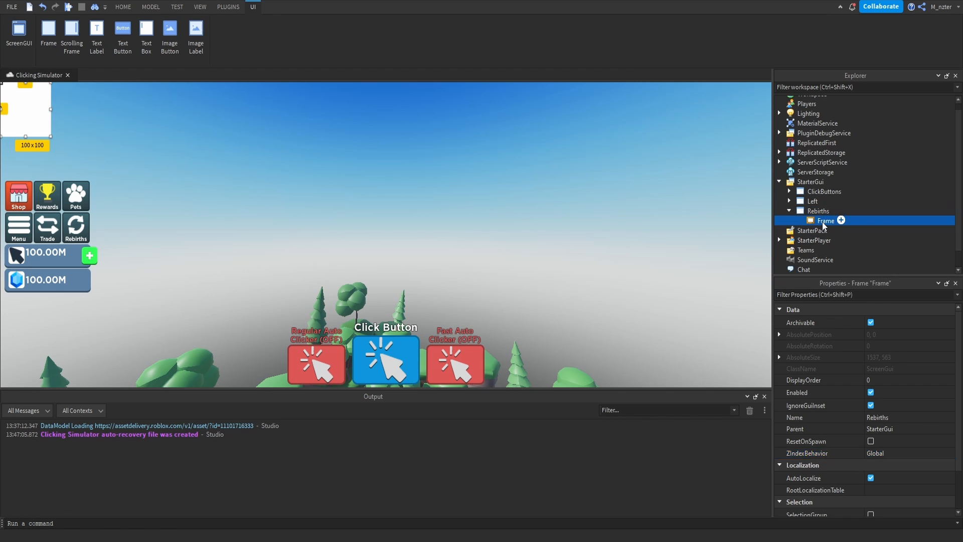
pyautogui.write('size')
pyautogui.click(916, 354)
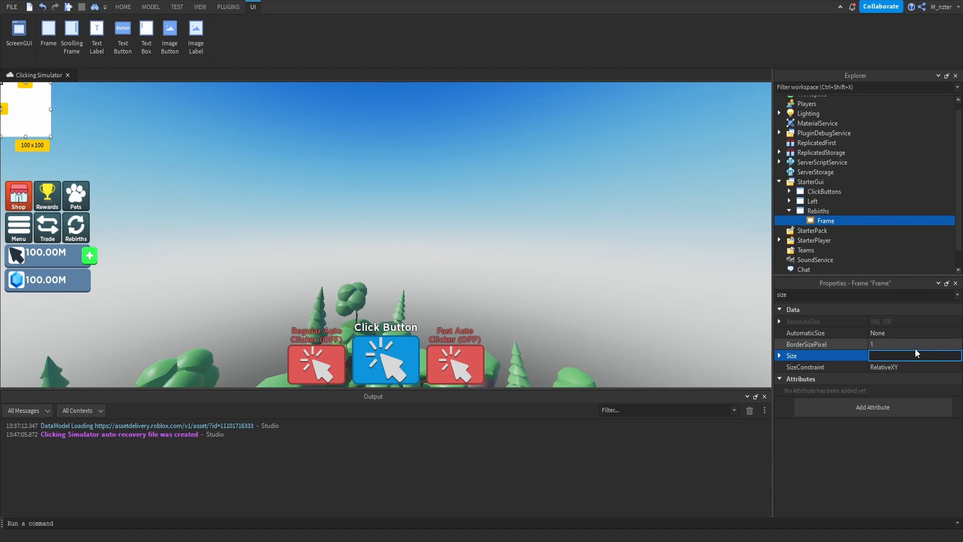
pyautogui.write('.2,0,.5,')
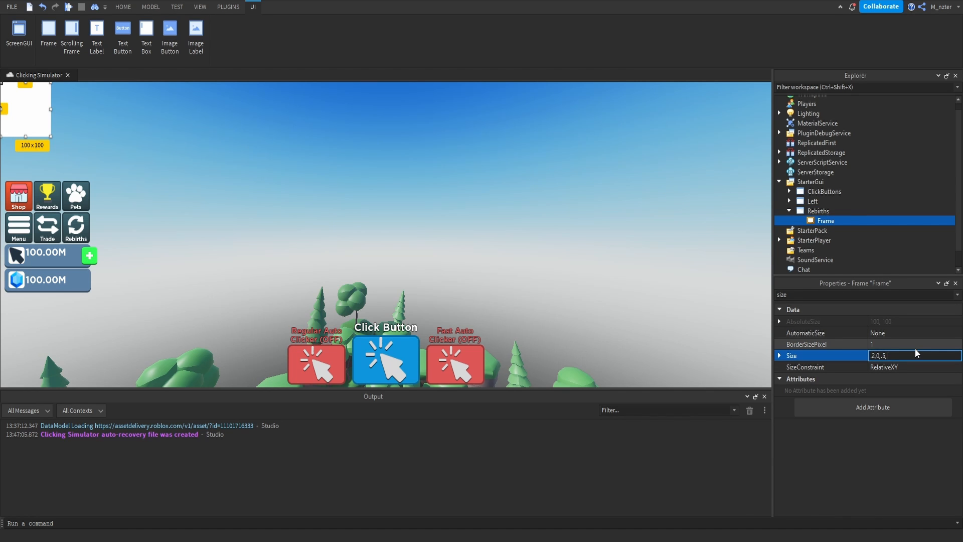
pyautogui.press('Return')
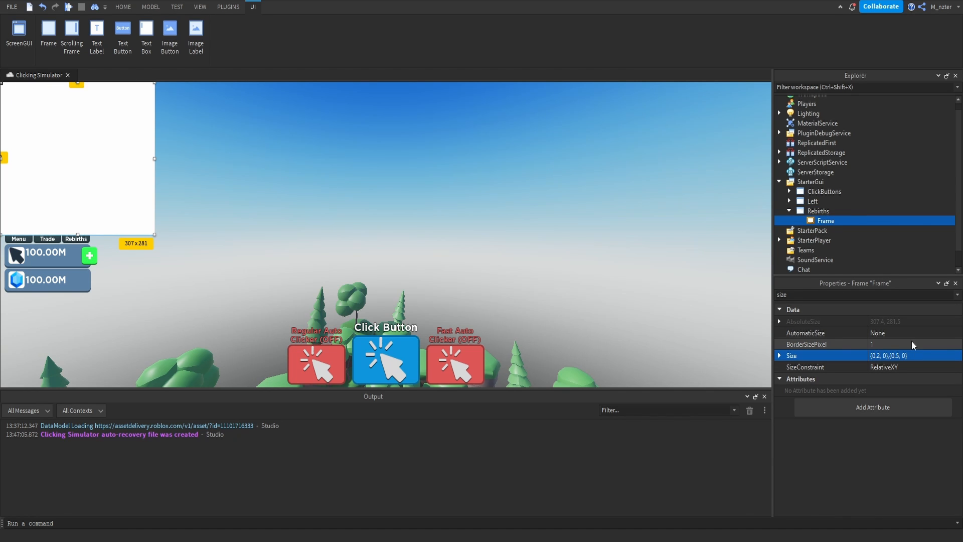
# Step: Center the Frame on screen with AnchorPoint 0.5, 0.5 and Position {0.5, 0},{0.5, 0}, and deselect it
pyautogui.click(872, 295)
pyautogui.write('po')
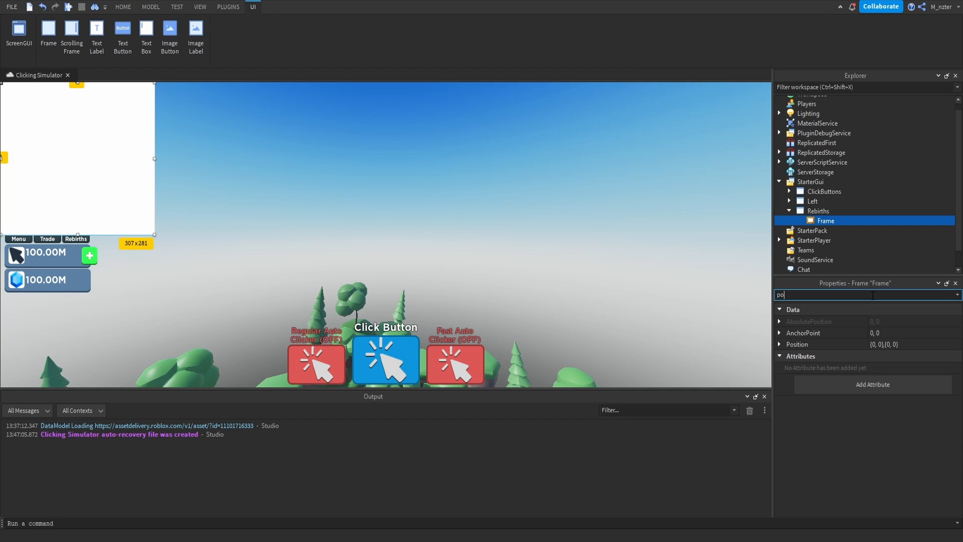
pyautogui.click(897, 333)
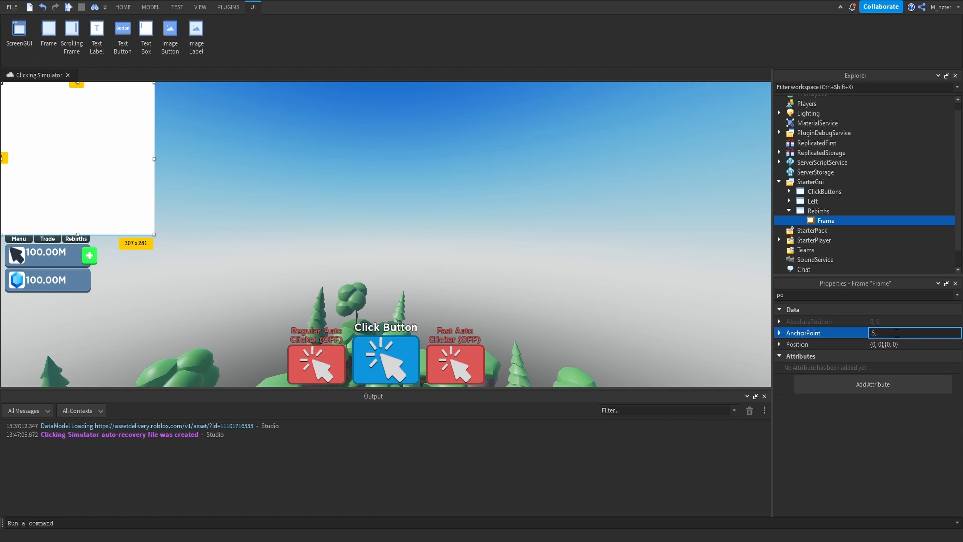
pyautogui.write('.5,.5')
pyautogui.press('Return')
pyautogui.click(894, 344)
pyautogui.write('.5,0')
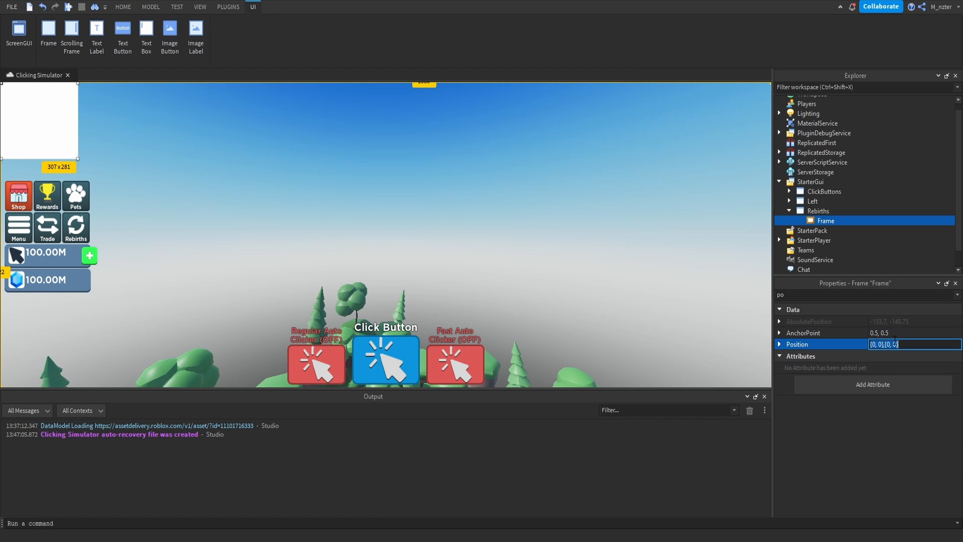
pyautogui.write(',.5,0')
pyautogui.press('Return')
pyautogui.click(723, 311)
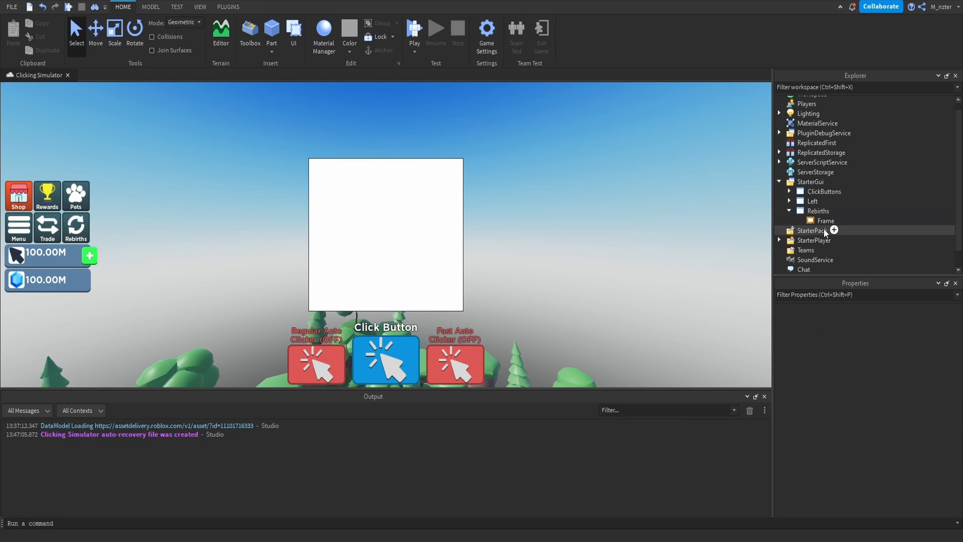
# Step: Resize the Rebirths Frame on the canvas to about 421 x 288 pixels, widening both sides and raising its upper edge
pyautogui.click(826, 221)
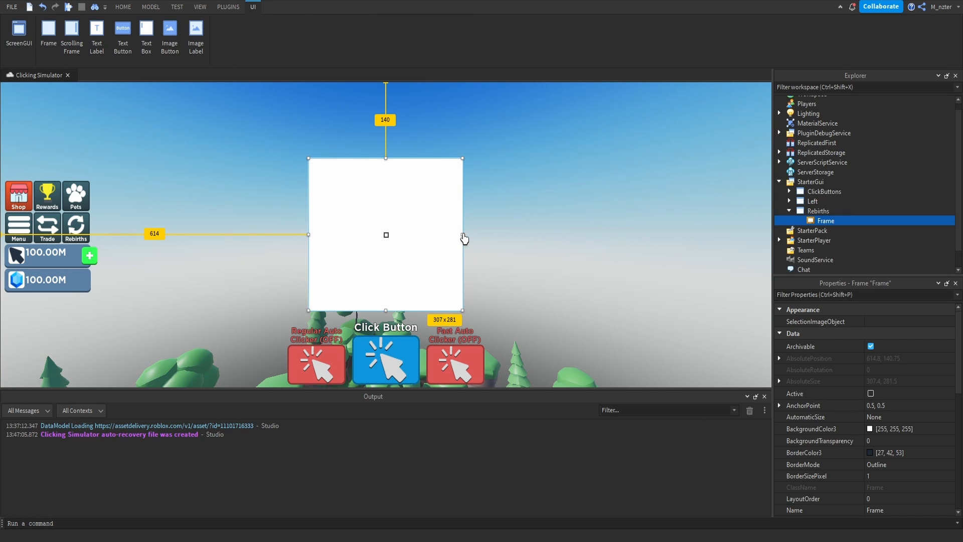
pyautogui.moveTo(463, 235); pyautogui.dragTo(491, 237)
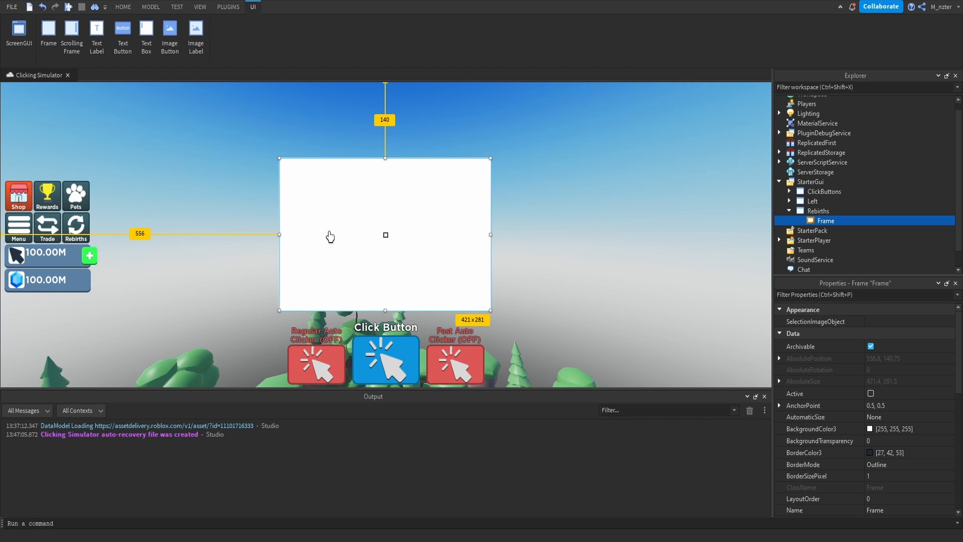
pyautogui.moveTo(280, 159); pyautogui.dragTo(279, 156)
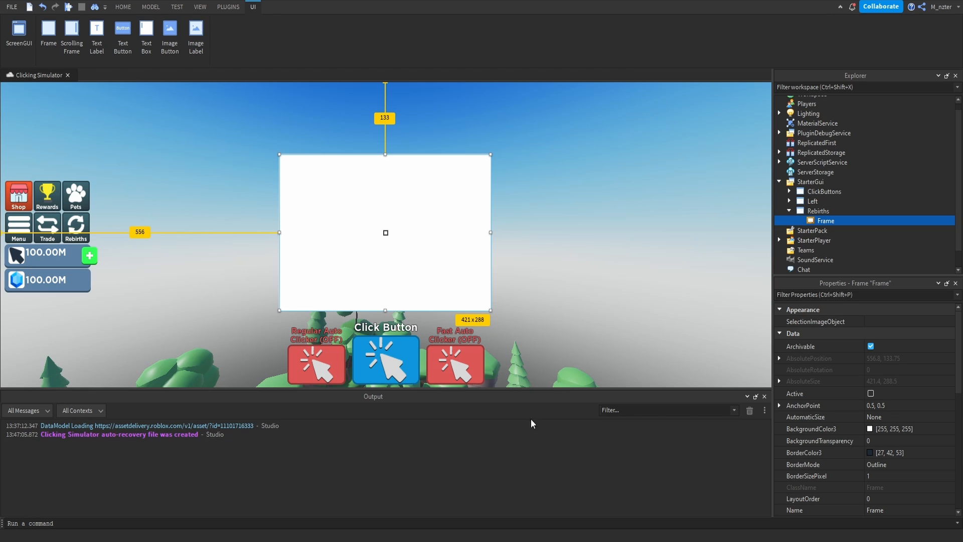
# Step: Set the Frame's horizontal Position scale to exactly 0.5 to recenter it, and deselect it
pyautogui.click(875, 295)
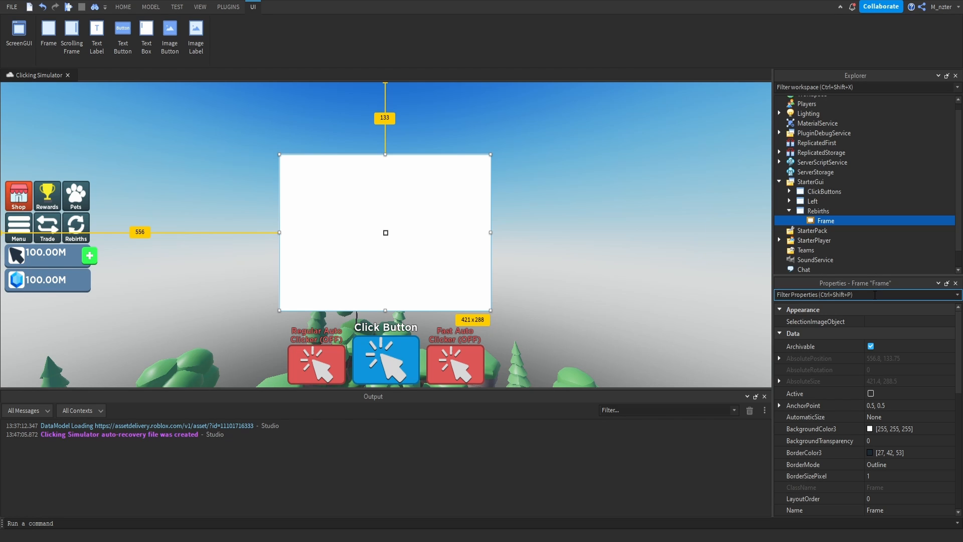
pyautogui.write('po')
pyautogui.doubleClick(879, 344)
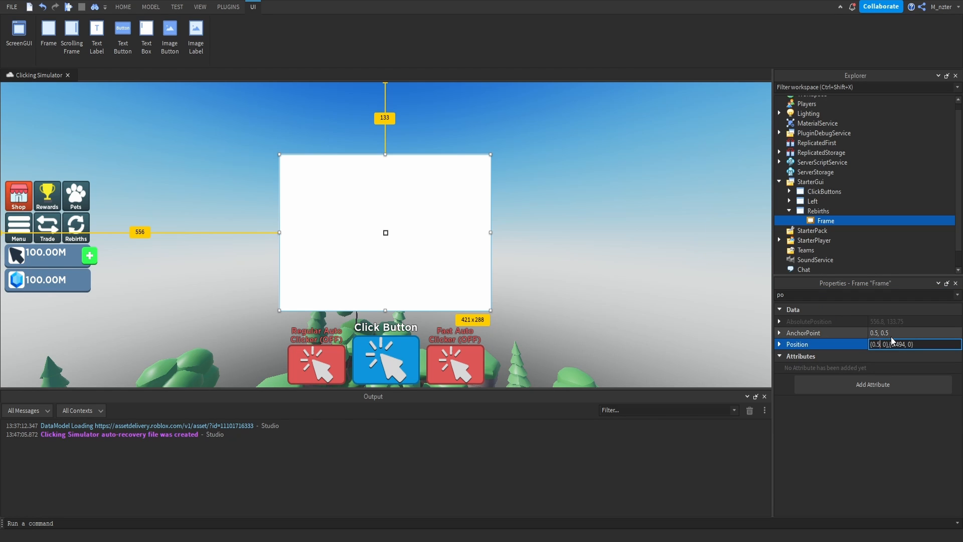
pyautogui.press('Return')
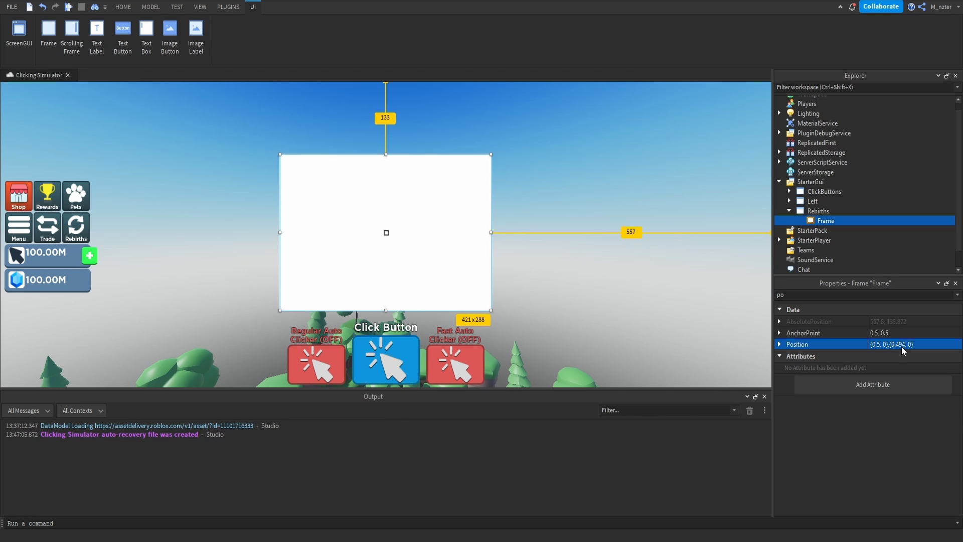
pyautogui.click(619, 248)
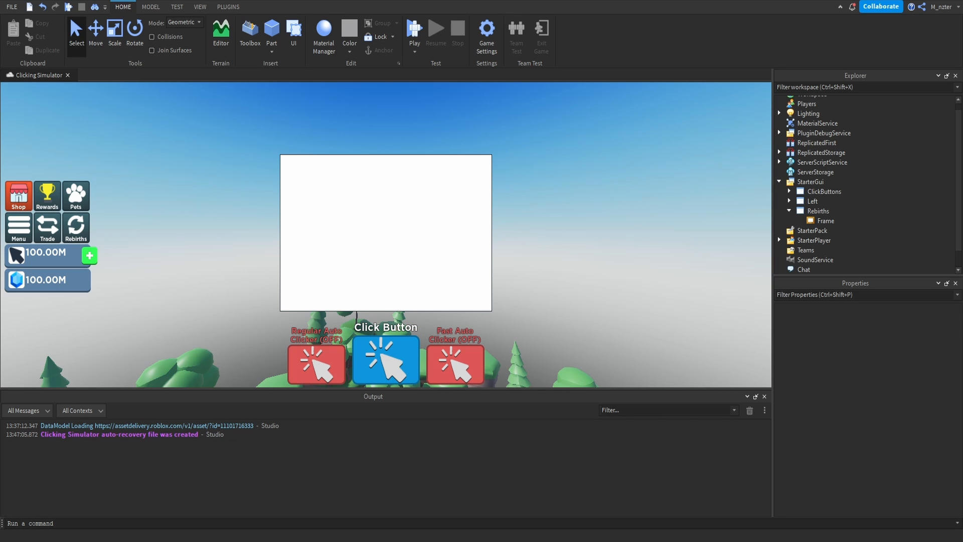
# Step: Add a UICorner to the Rebirths Frame and set its CornerRadius to 0.1, 0
pyautogui.click(838, 221)
pyautogui.hotkey('ctrl', 'i')
pyautogui.write('uic')
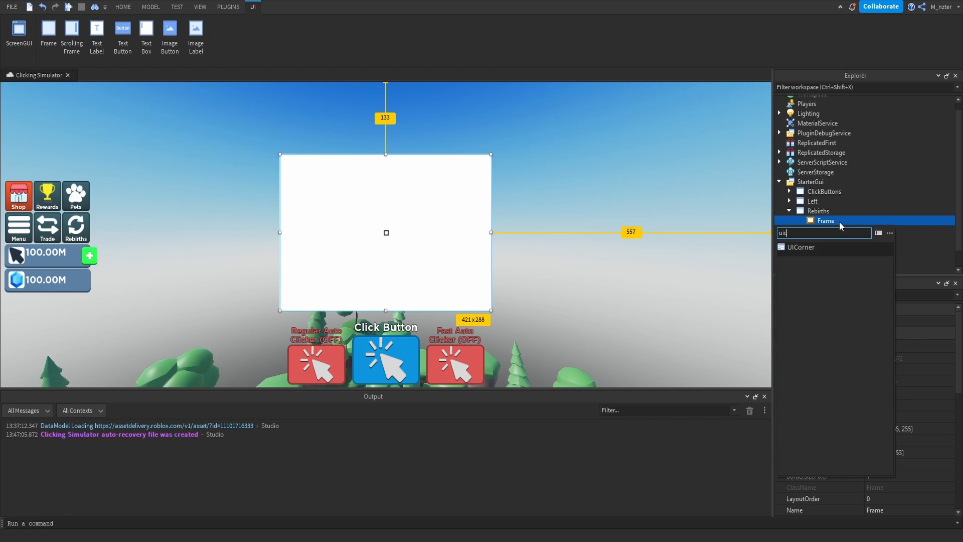
pyautogui.press('Return')
pyautogui.click(885, 321)
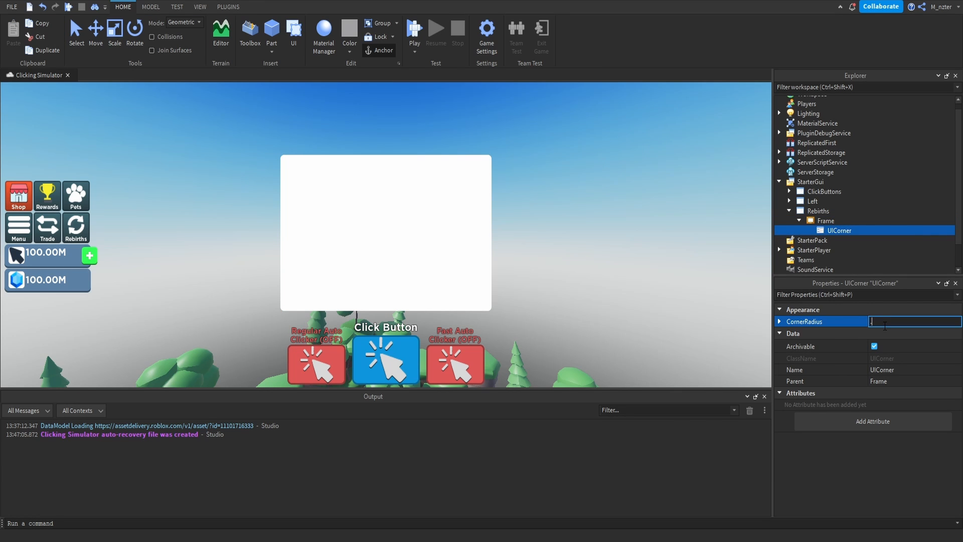
pyautogui.press('Return')
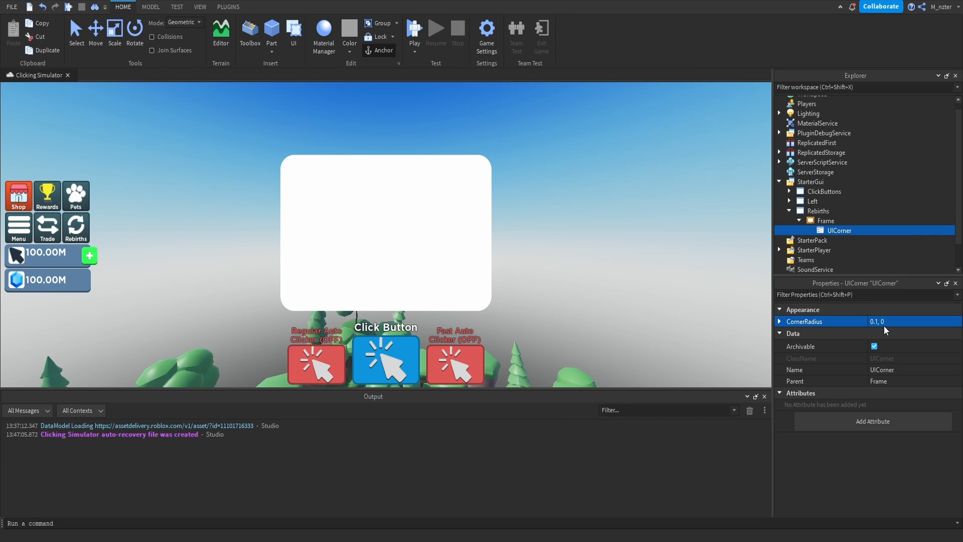
# Step: Reduce the UICorner's CornerRadius to 0.02, 0
pyautogui.click(885, 325)
pyautogui.press('Delete')
pyautogui.write('02')
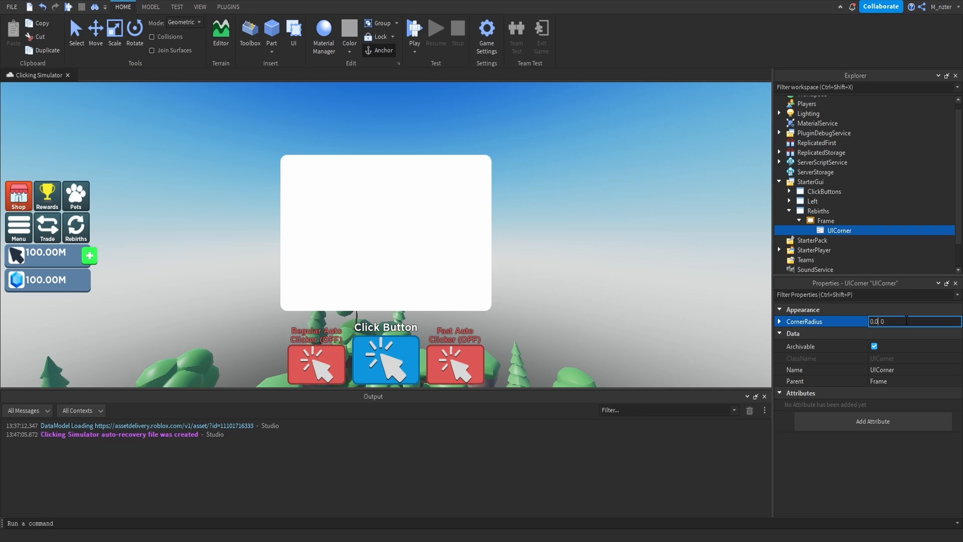
pyautogui.press('Return')
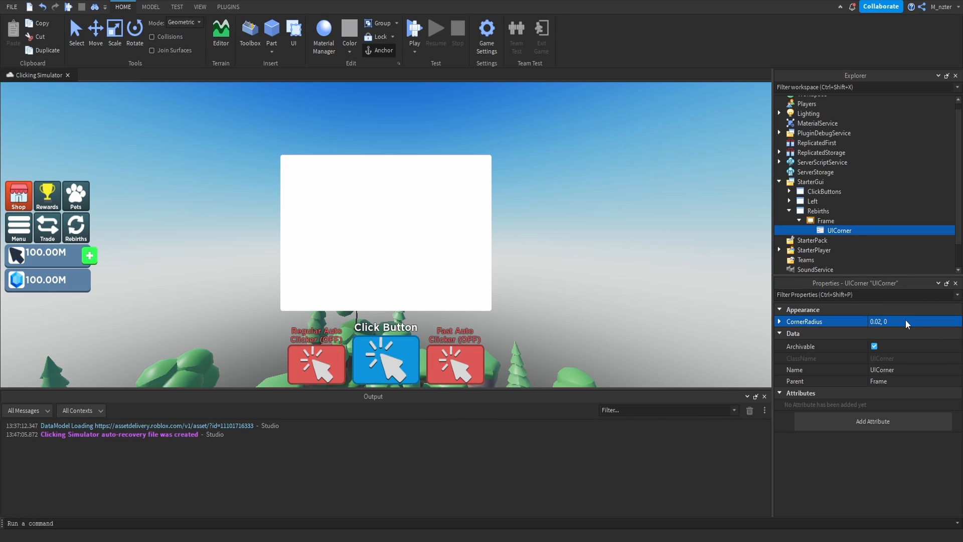
# Step: Set the Frame's BackgroundColor3 to [44, 63, 68] by sampling the dark background of the Rebirths button
pyautogui.click(827, 221)
pyautogui.click(853, 295)
pyautogui.write('ba')
pyautogui.click(873, 322)
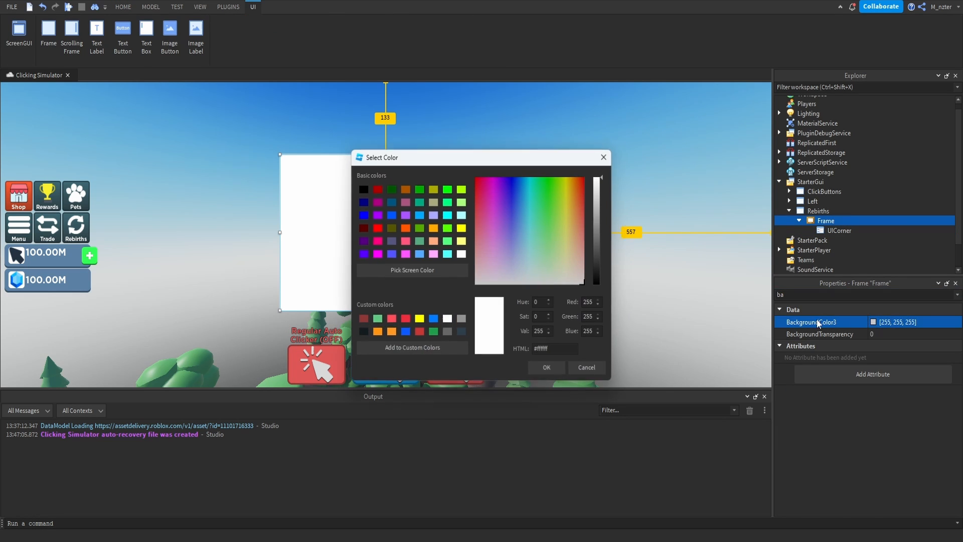
pyautogui.click(412, 269)
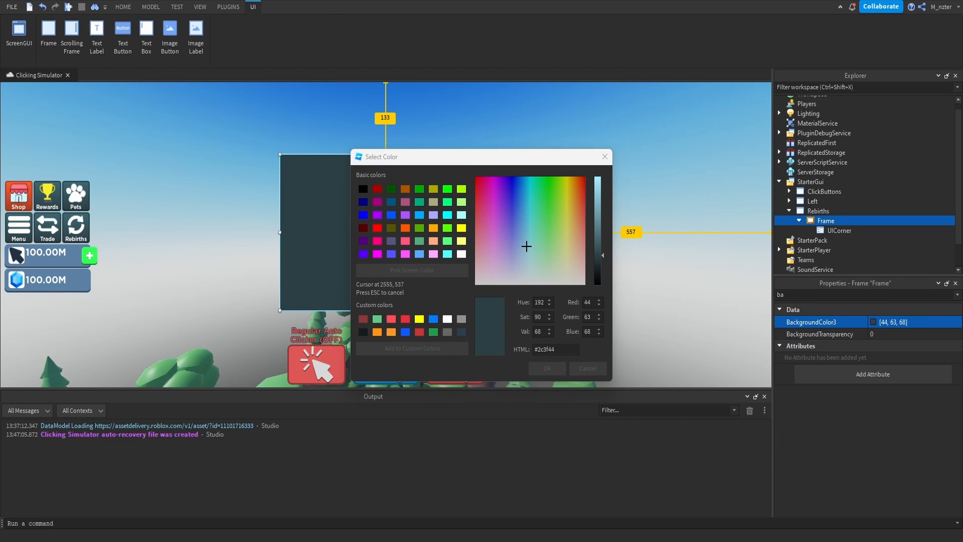
pyautogui.click(85, 220)
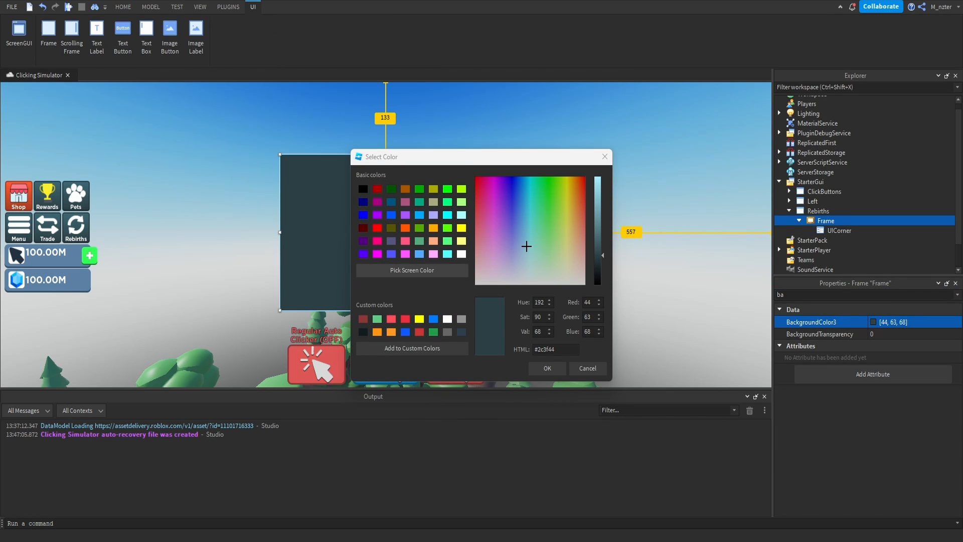
pyautogui.click(547, 369)
# Step: Add a TextLabel to the Rebirths Frame and rename it Title
pyautogui.click(842, 222)
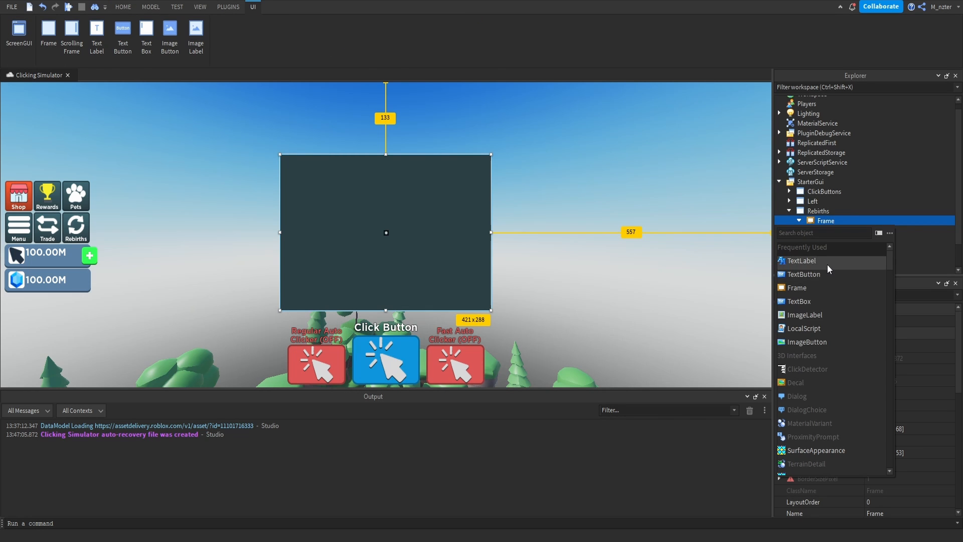
pyautogui.click(827, 262)
pyautogui.doubleClick(835, 240)
pyautogui.write('Title')
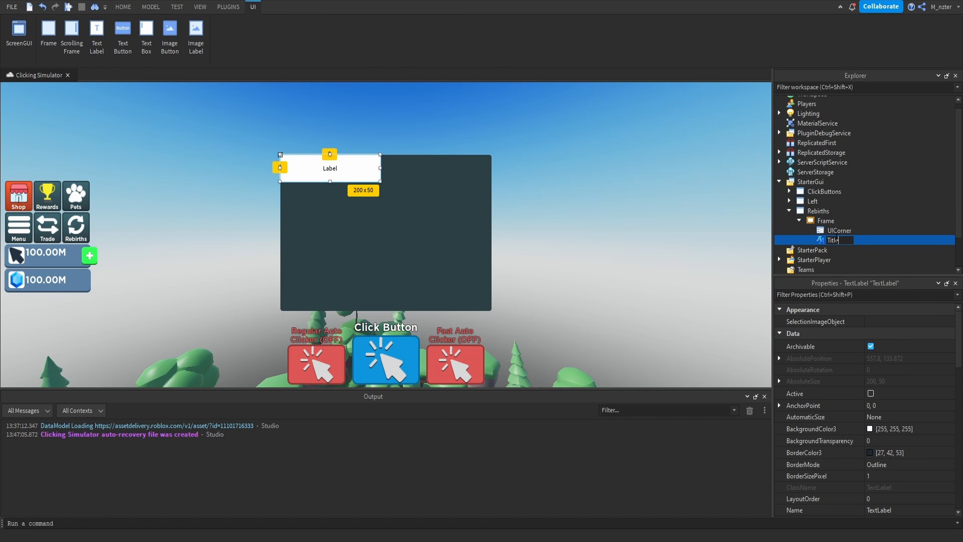
pyautogui.press('Return')
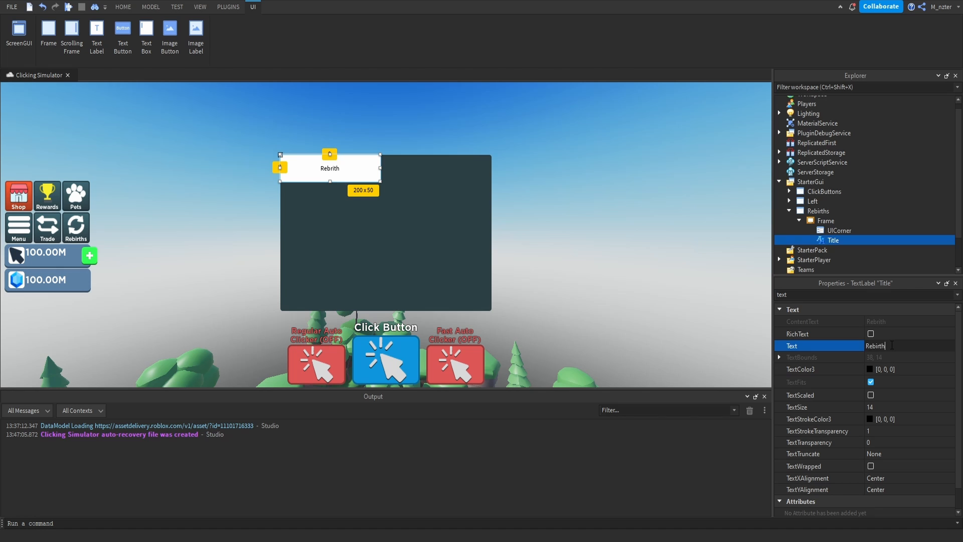
# Step: Set the Title label's text to Rebirth, with TextScaled enabled and TextColor3 white [255, 255, 255]
pyautogui.press('Return')
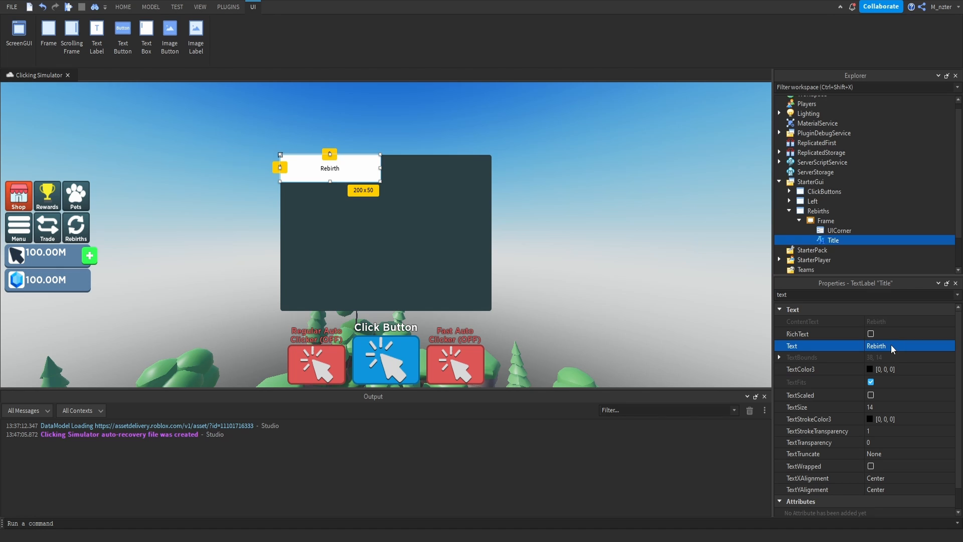
pyautogui.click(871, 395)
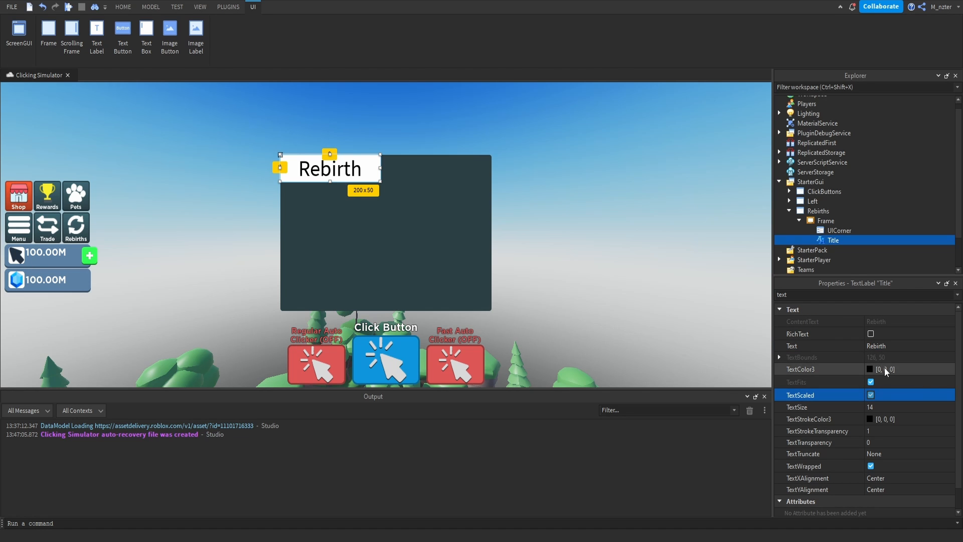
pyautogui.click(873, 369)
pyautogui.moveTo(596, 244); pyautogui.dragTo(599, 169)
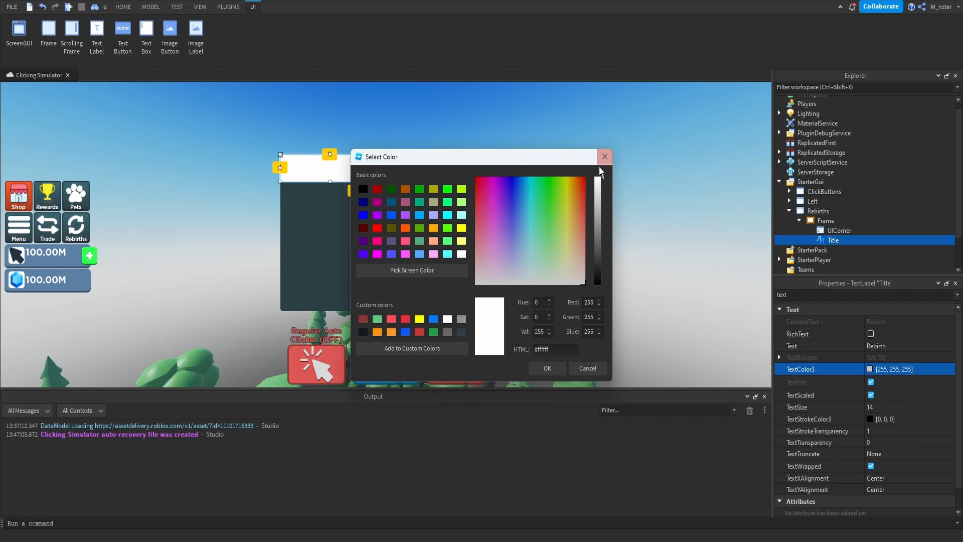
pyautogui.press('Return')
# Step: Make the Title label's background fully transparent by setting BackgroundTransparency to 1
pyautogui.doubleClick(816, 295)
pyautogui.write('ba')
pyautogui.click(874, 334)
pyautogui.write('1')
pyautogui.press('Return')
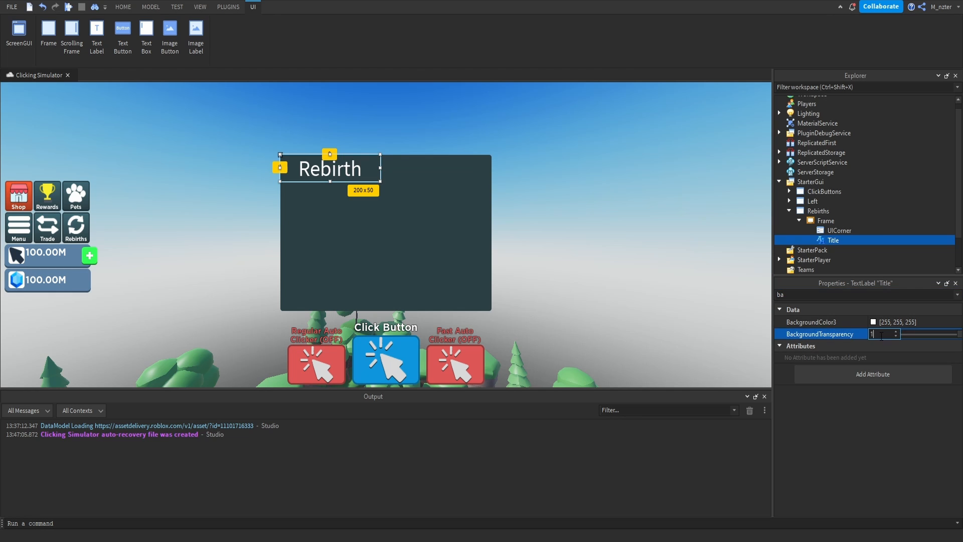
# Step: Set the Title label's FontFace to Gotham SSm
pyautogui.doubleClick(897, 295)
pyautogui.write('f')
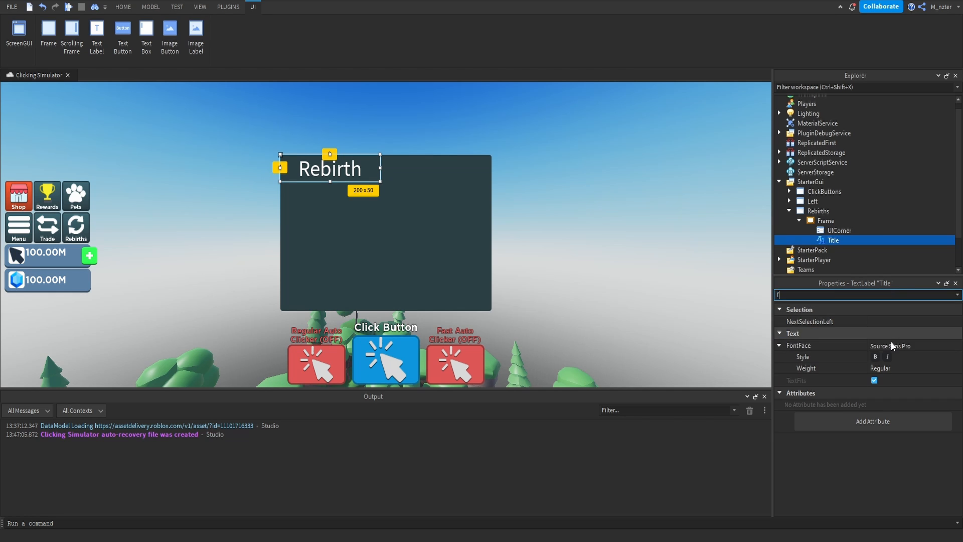
pyautogui.click(890, 345)
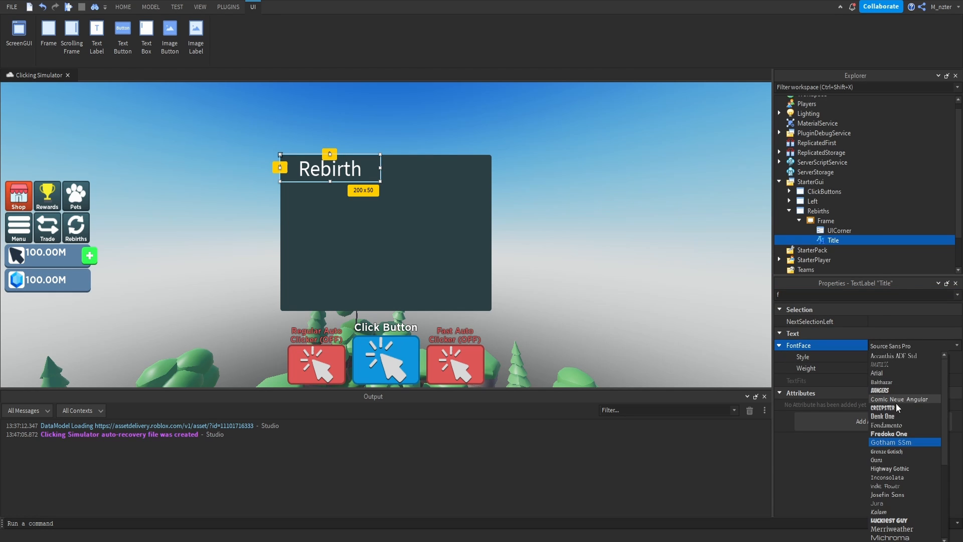
pyautogui.click(899, 443)
# Step: Set the Title's Size to {0.1, 0},{0.1, 0}, then enlarge it to about 164 x 53 pixels near the Frame's upper centre
pyautogui.doubleClick(829, 295)
pyautogui.write('size')
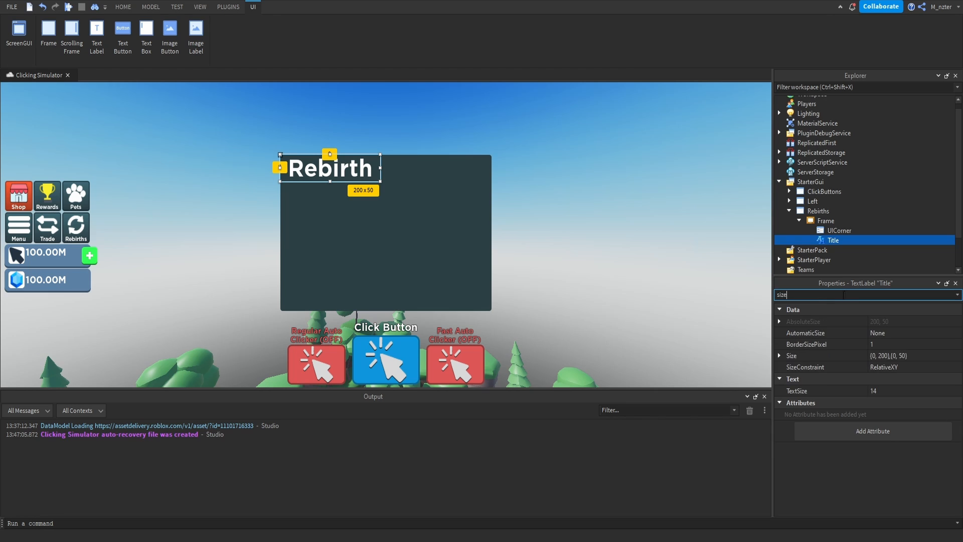
pyautogui.click(892, 355)
pyautogui.write('.1, ')
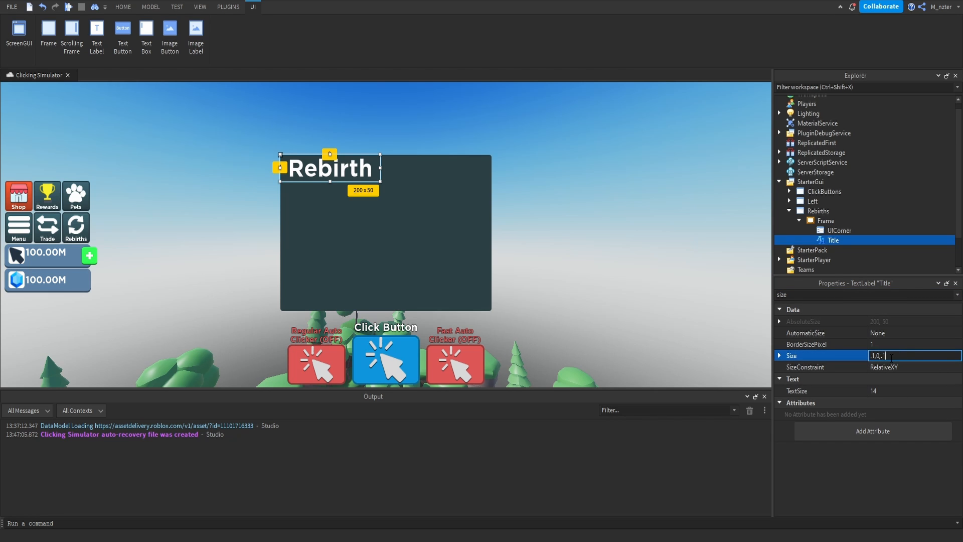
pyautogui.write('0},{0.1')
pyautogui.press('Return')
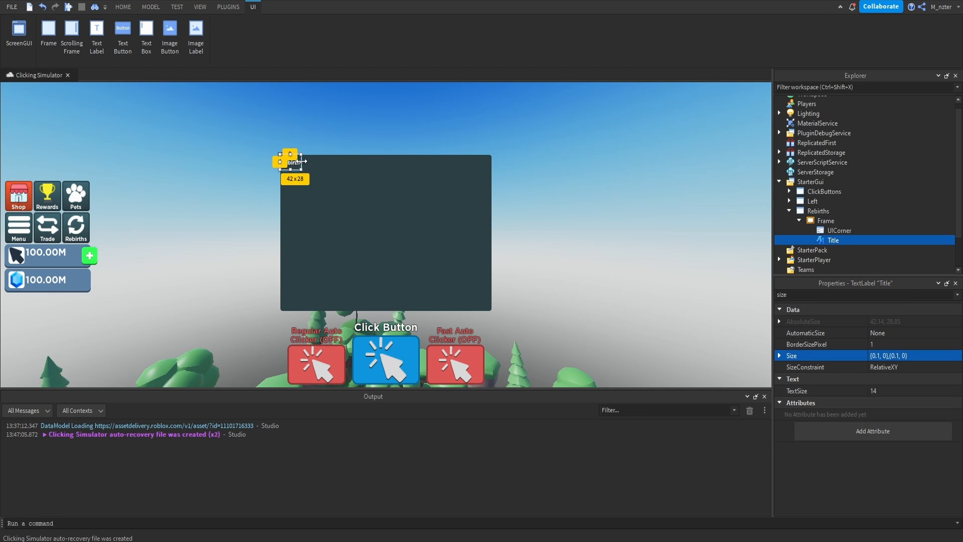
pyautogui.moveTo(301, 161); pyautogui.dragTo(390, 178)
# Step: Centre the Title horizontally with AnchorPoint 0.5, 0 and Position {0.5, 0},{0.031, 0}, and reduce its height to about 38 pixels
pyautogui.doubleClick(866, 295)
pyautogui.write('po')
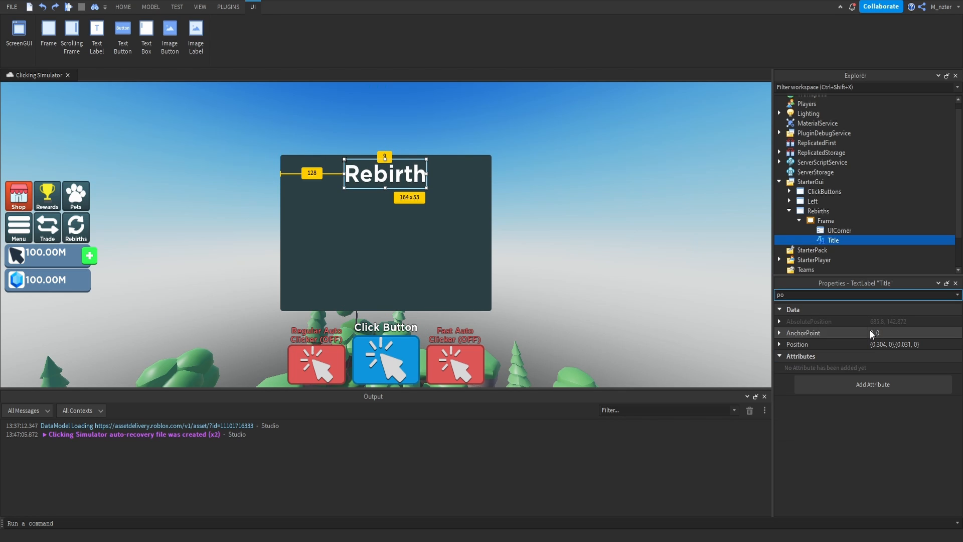
pyautogui.click(871, 333)
pyautogui.write('.5')
pyautogui.press('Return')
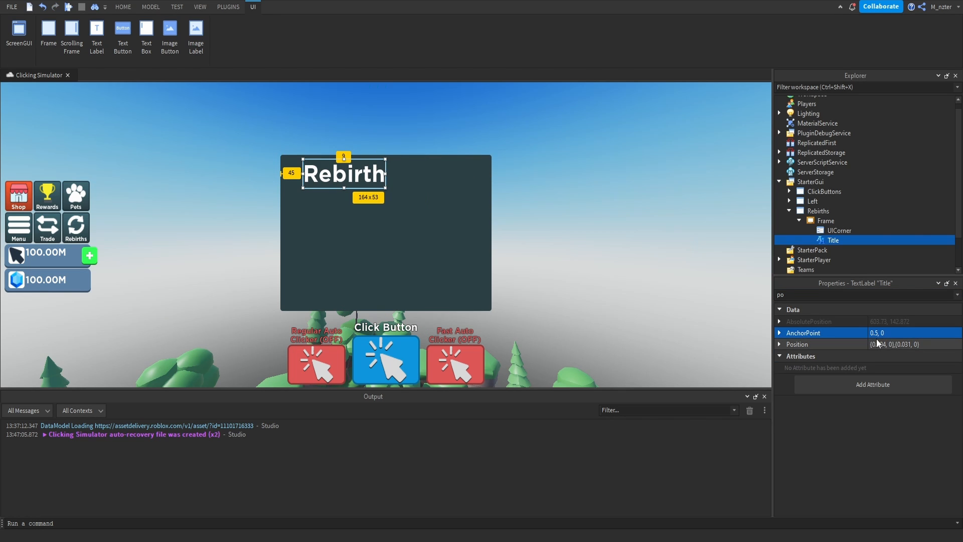
pyautogui.click(877, 344)
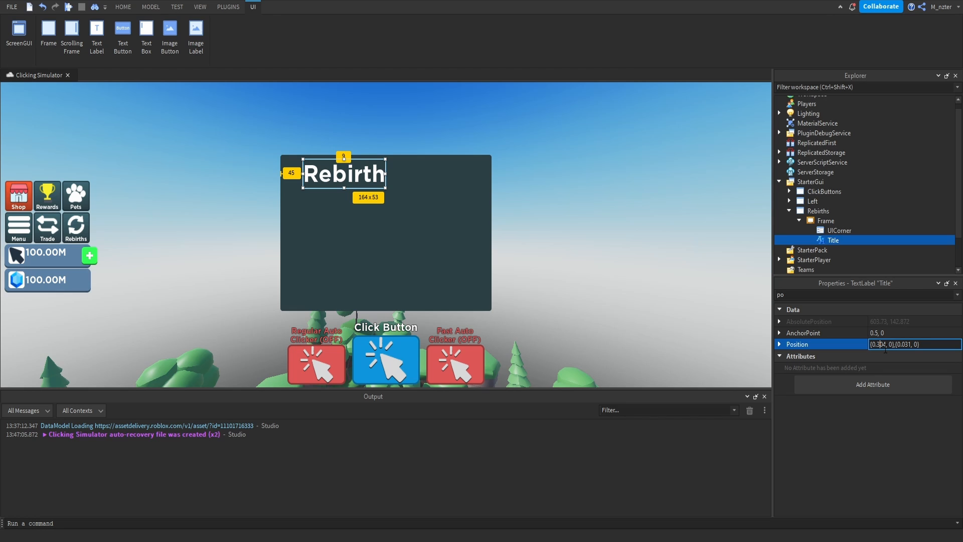
pyautogui.write('5')
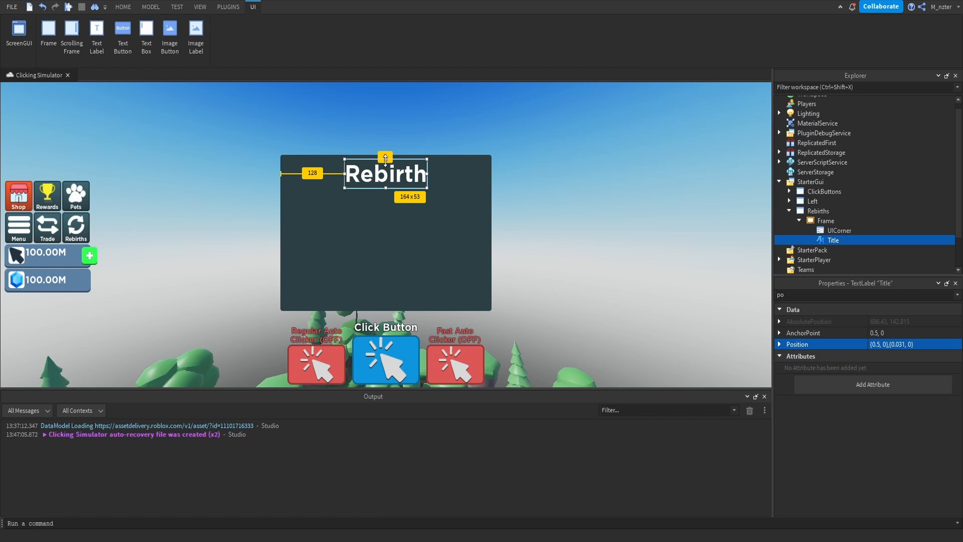
pyautogui.moveTo(385, 189); pyautogui.dragTo(386, 183)
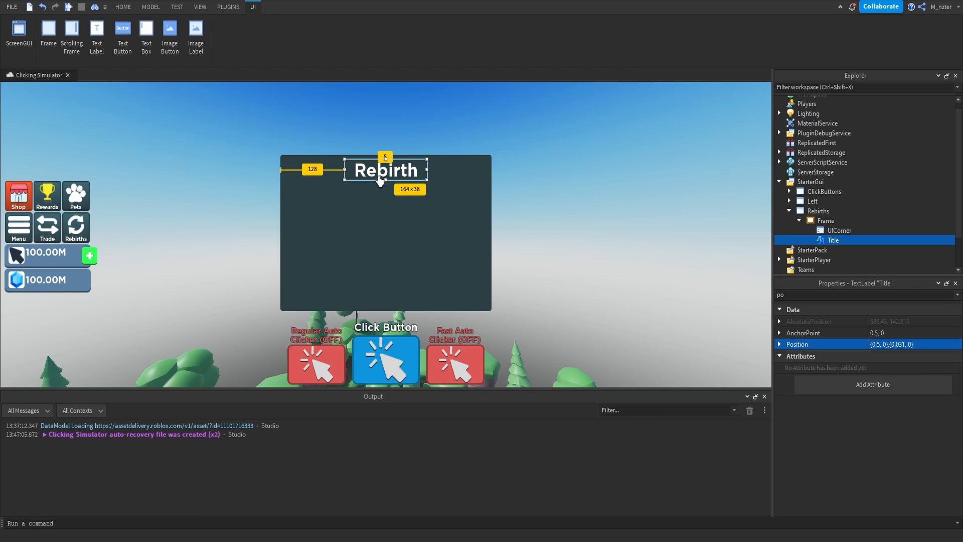
pyautogui.click(577, 223)
# Step: Preview the Rebirths Frame in the iPhone 4S device emulator, then return to the normal viewport with the Frame selected
pyautogui.click(826, 221)
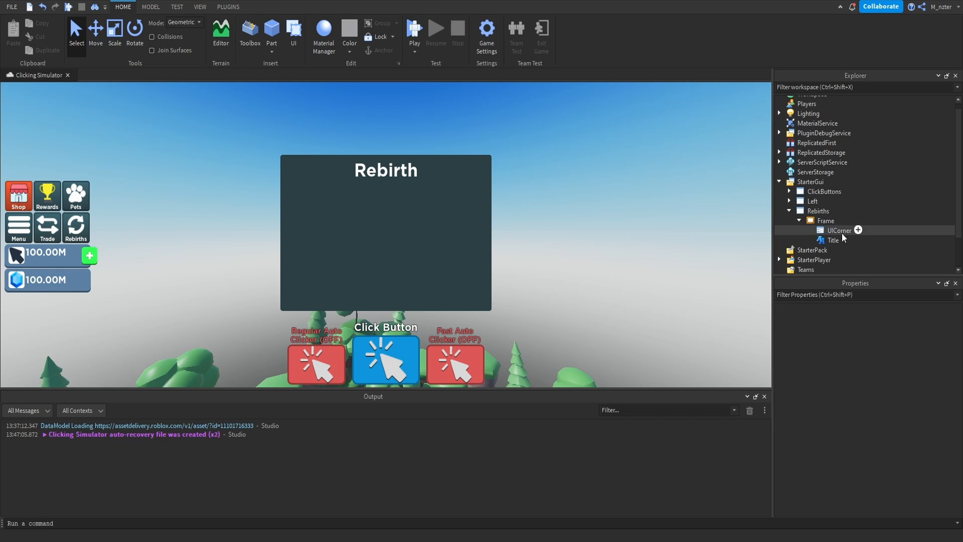
pyautogui.click(177, 7)
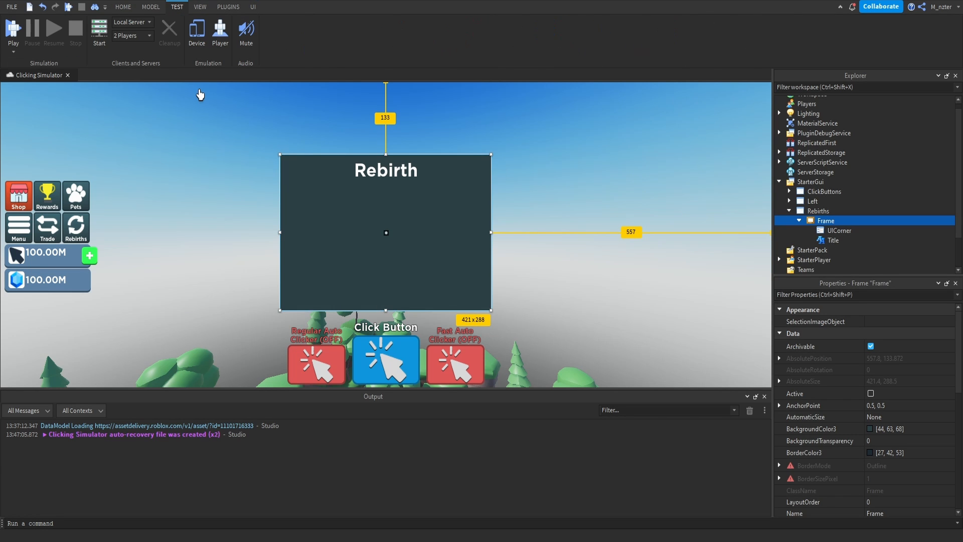
pyautogui.click(197, 44)
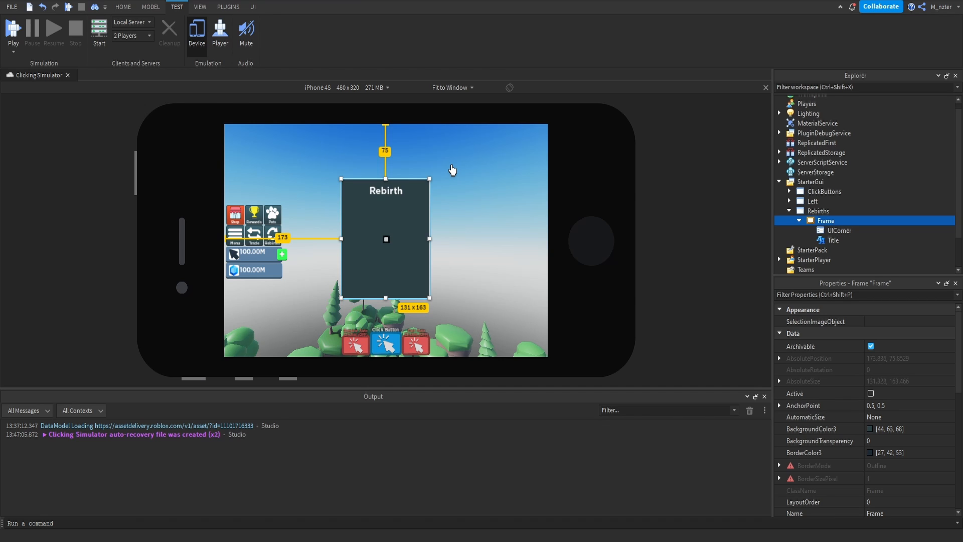
pyautogui.click(453, 171)
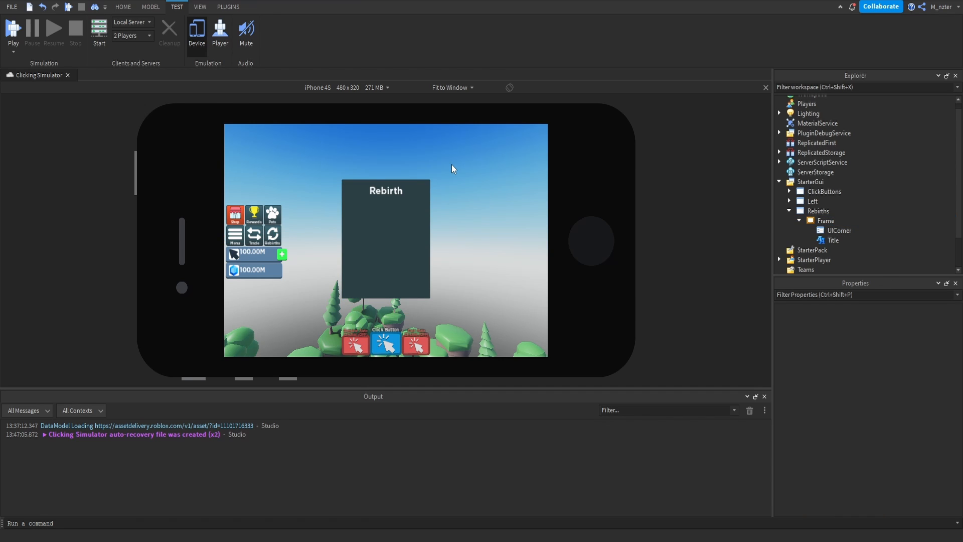
pyautogui.click(197, 31)
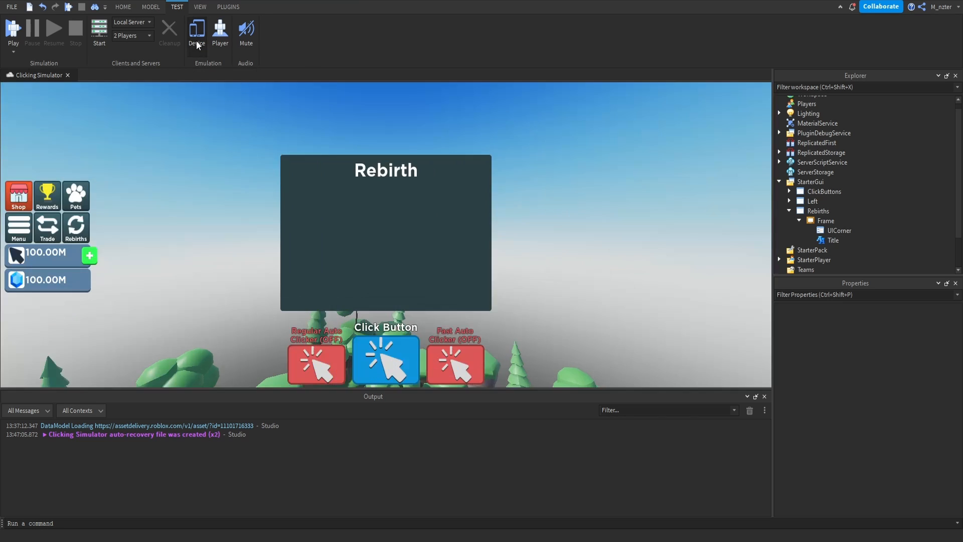
pyautogui.click(831, 221)
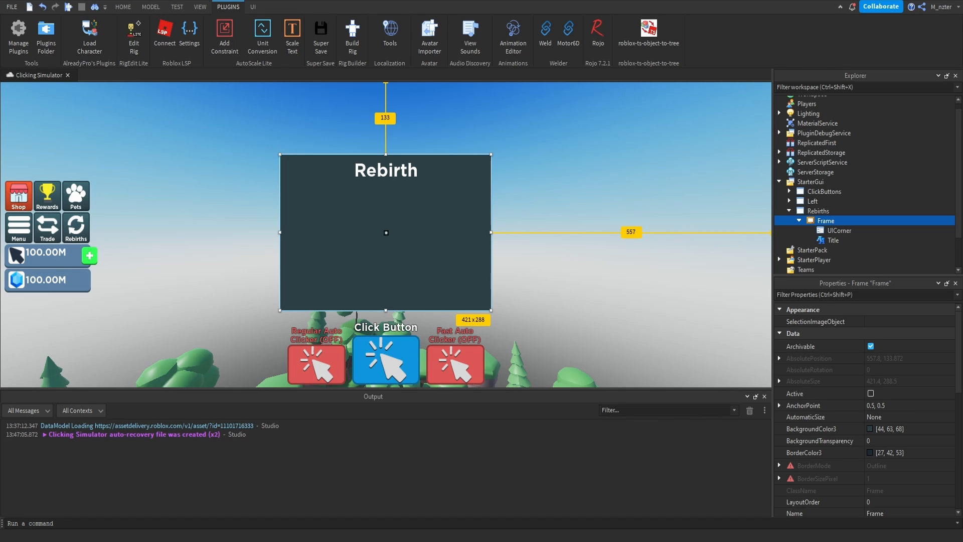
# Step: Duplicate the Title label in the Rebirths Frame and rename the copy Rebirths
pyautogui.click(834, 241)
pyautogui.hotkey('ctrl', 'd')
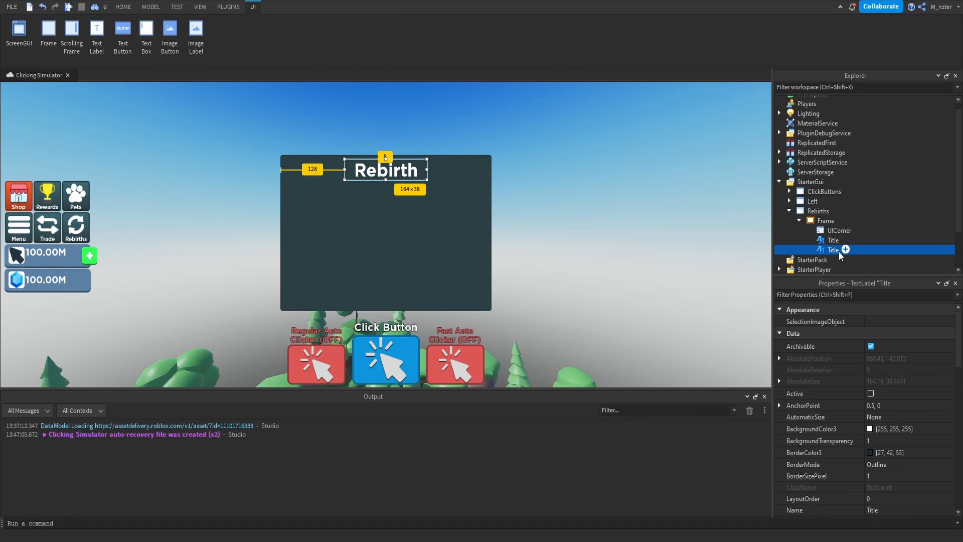
pyautogui.doubleClick(835, 250)
pyautogui.write('Rebirths')
pyautogui.press('Return')
# Step: Set the Rebirths label's text to "Rebirths: 100M"
pyautogui.click(832, 294)
pyautogui.write('text')
pyautogui.click(896, 345)
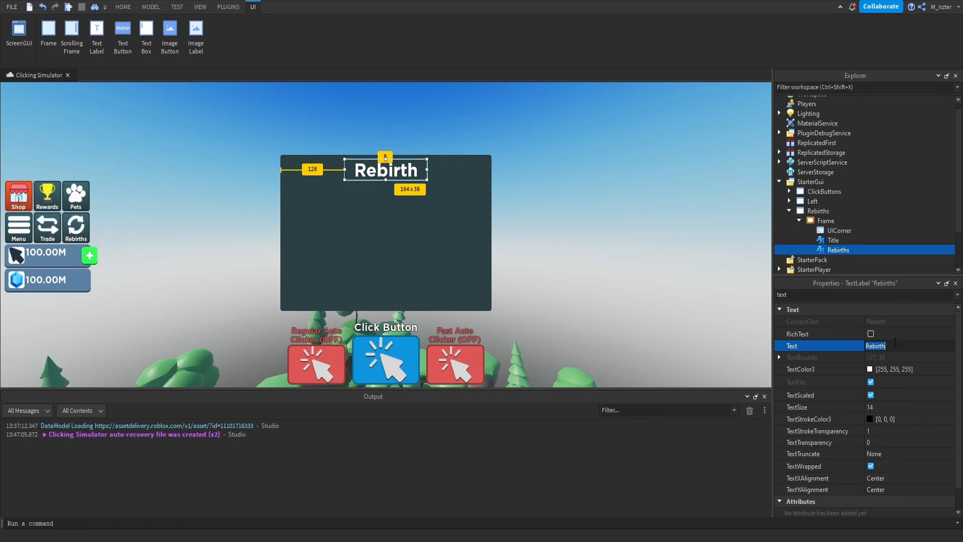
pyautogui.write('R')
pyautogui.press('Return')
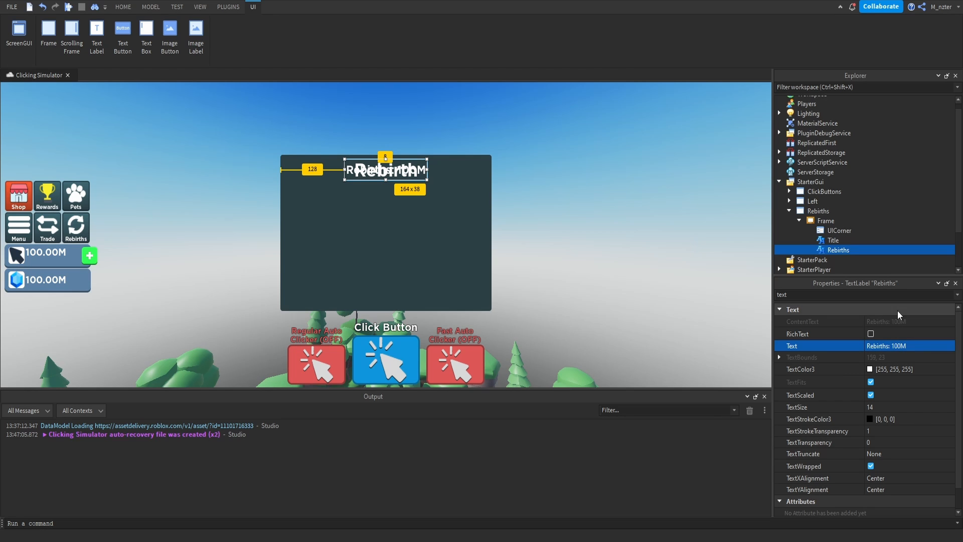
# Step: Place the Rebirths label below the title by setting its Position to {0.5, 0},{0.15, 0}
pyautogui.click(893, 295)
pyautogui.write('po')
pyautogui.click(925, 344)
pyautogui.moveTo(896, 344); pyautogui.dragTo(906, 345)
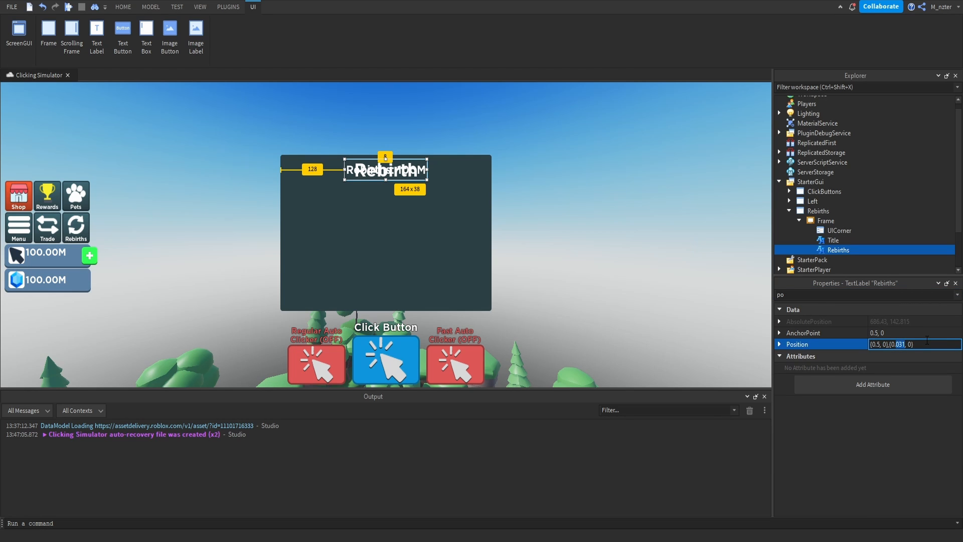
pyautogui.write('1')
pyautogui.press('Return')
pyautogui.click(899, 343)
pyautogui.write('5')
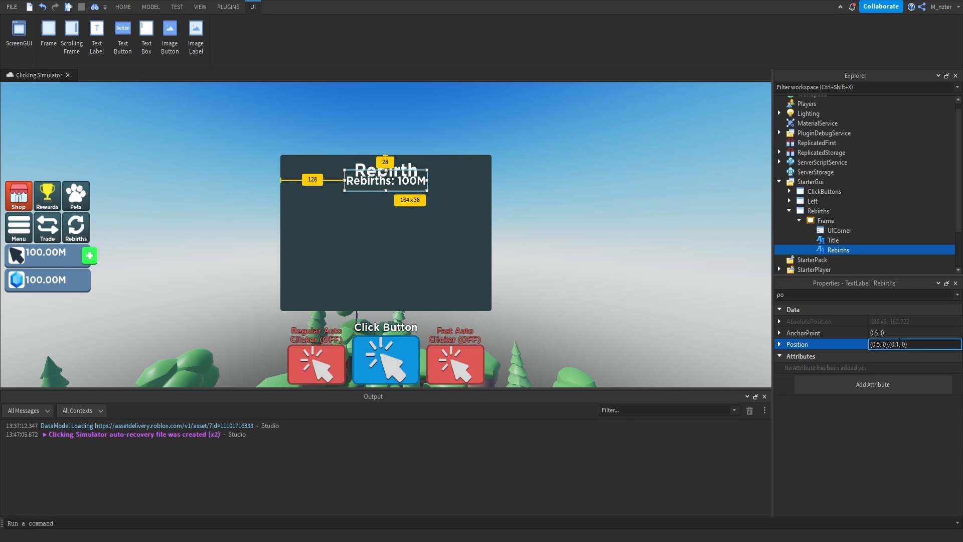
pyautogui.press('Return')
# Step: Widen the Rebirths label on both sides and reduce its height, making it about 287 x 24 pixels
pyautogui.moveTo(345, 188); pyautogui.dragTo(318, 188)
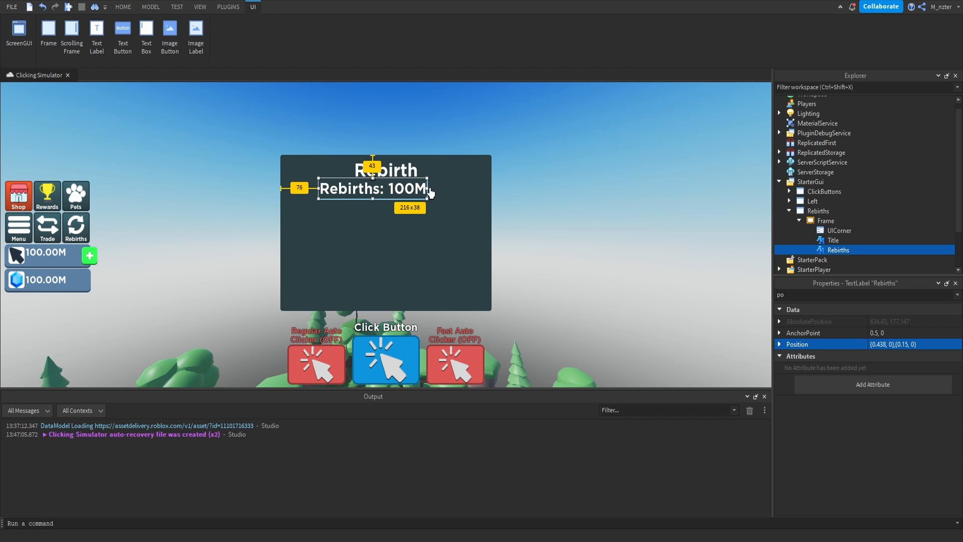
pyautogui.moveTo(430, 194); pyautogui.dragTo(463, 194)
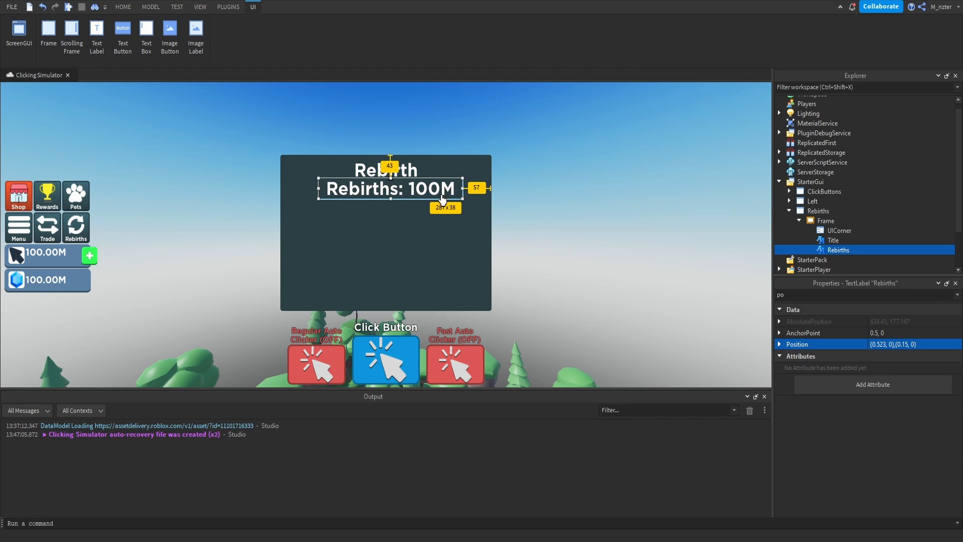
pyautogui.moveTo(390, 200); pyautogui.dragTo(391, 180)
# Step: Recentre the resized Rebirths label horizontally by setting its Position's X scale to 0.5
pyautogui.hotkey('ctrl', 'shift', 'p')
pyautogui.write('pos')
pyautogui.click(877, 332)
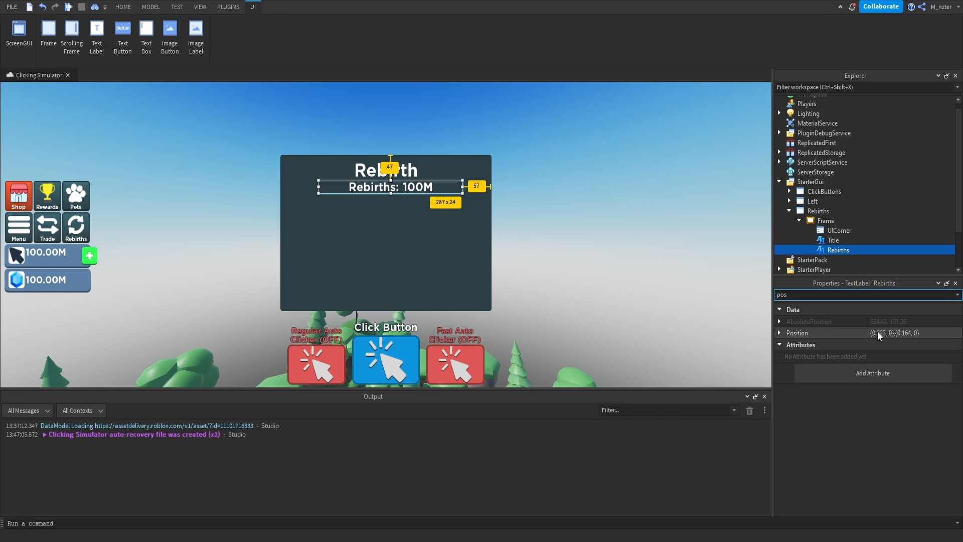
pyautogui.click(885, 332)
pyautogui.press('BackSpace')
pyautogui.press('BackSpace')
pyautogui.press('Return')
pyautogui.click(600, 137)
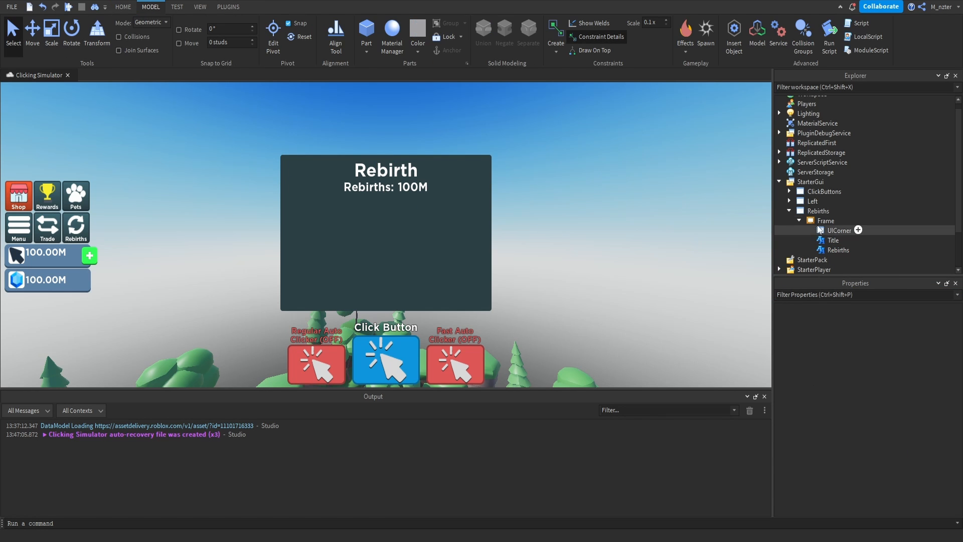
# Step: Add a TextButton to the Rebirths Frame, rename it Exit and clear its text
pyautogui.click(841, 221)
pyautogui.click(805, 275)
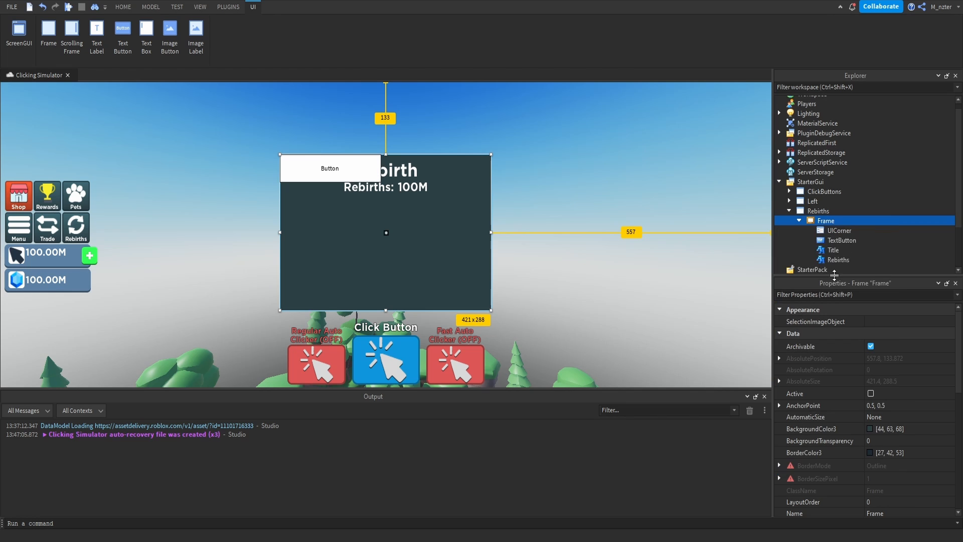
pyautogui.click(831, 240)
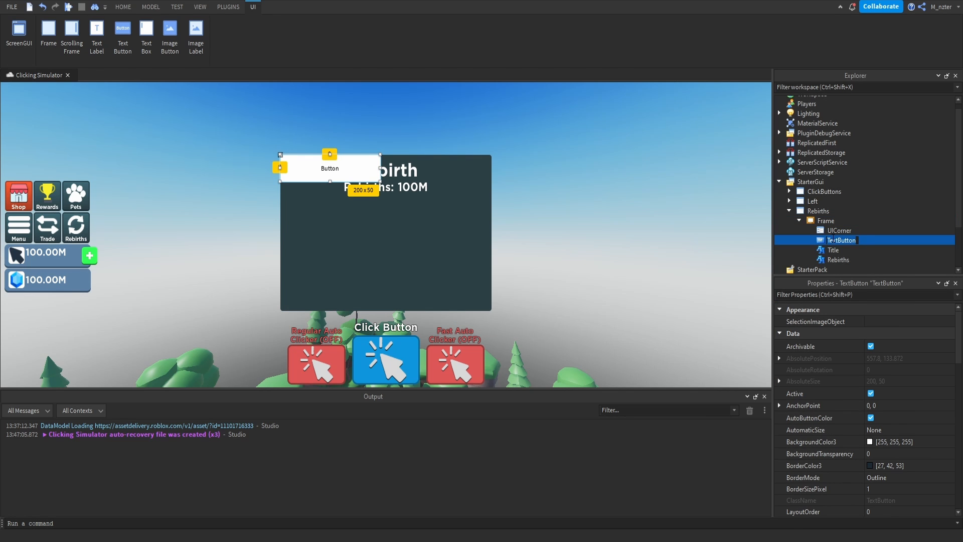
pyautogui.write('Exit')
pyautogui.press('Return')
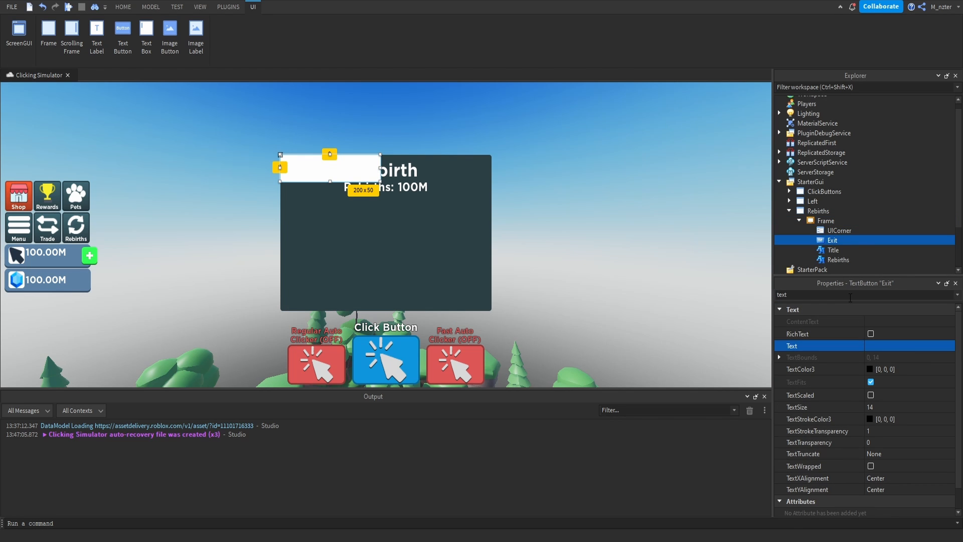
# Step: Set the Exit button's BackgroundColor3 to red [255, 48, 21] by sampling a colour from the screen
pyautogui.doubleClick(851, 295)
pyautogui.write('ba')
pyautogui.click(872, 323)
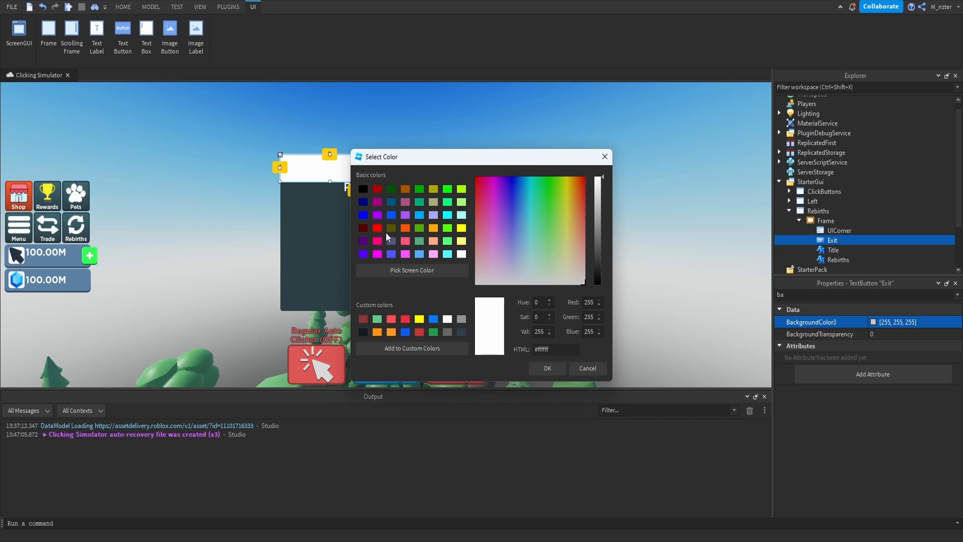
pyautogui.click(378, 228)
pyautogui.click(412, 270)
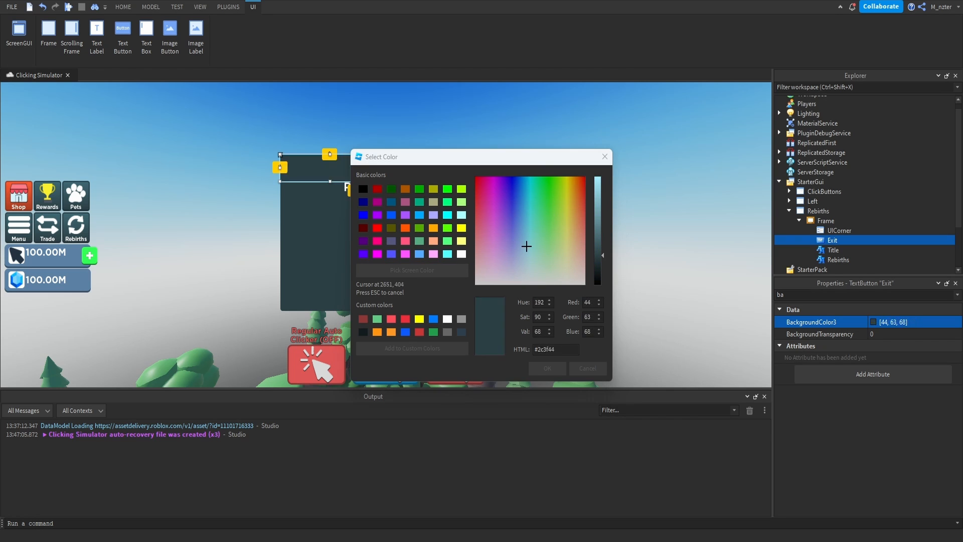
pyautogui.click(962, 161)
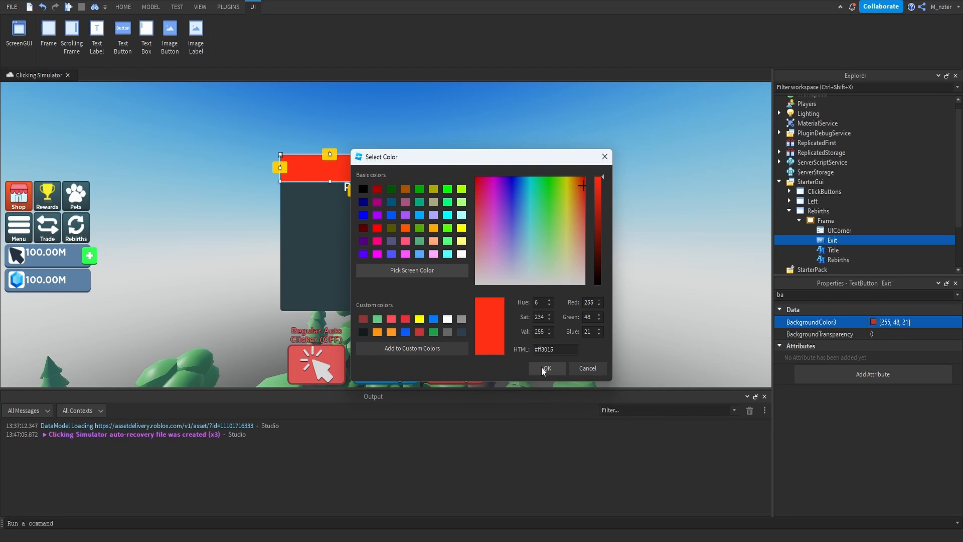
pyautogui.click(545, 369)
# Step: Set the Exit button's Size to {0.1, 0},{0.1, 0}
pyautogui.doubleClick(817, 294)
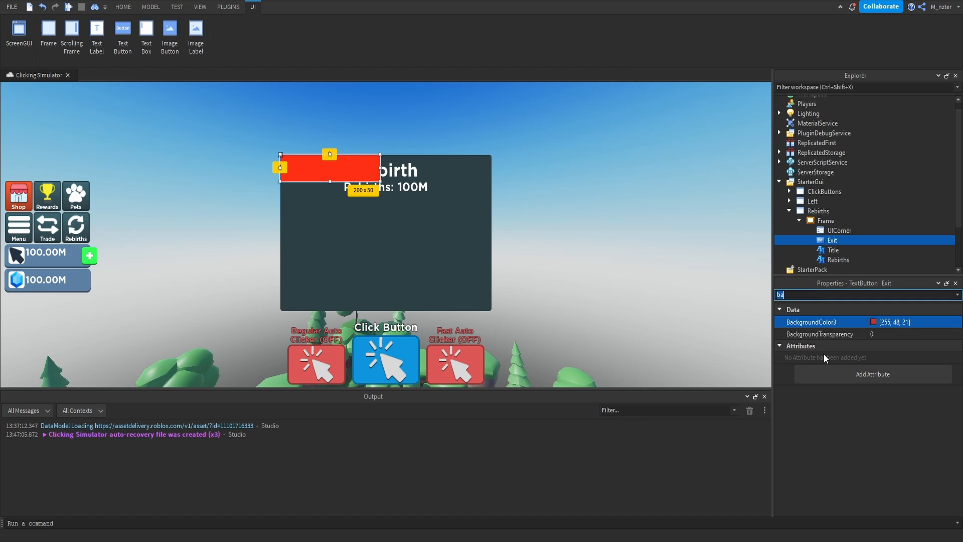
pyautogui.write('size')
pyautogui.click(910, 355)
pyautogui.write('.1, 0}')
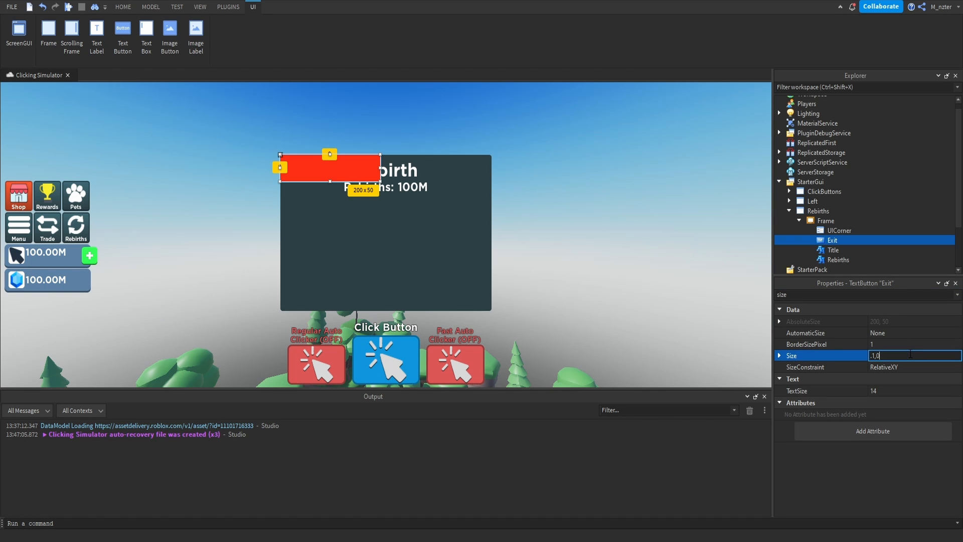
pyautogui.write(',{0.1, 0')
pyautogui.press('Return')
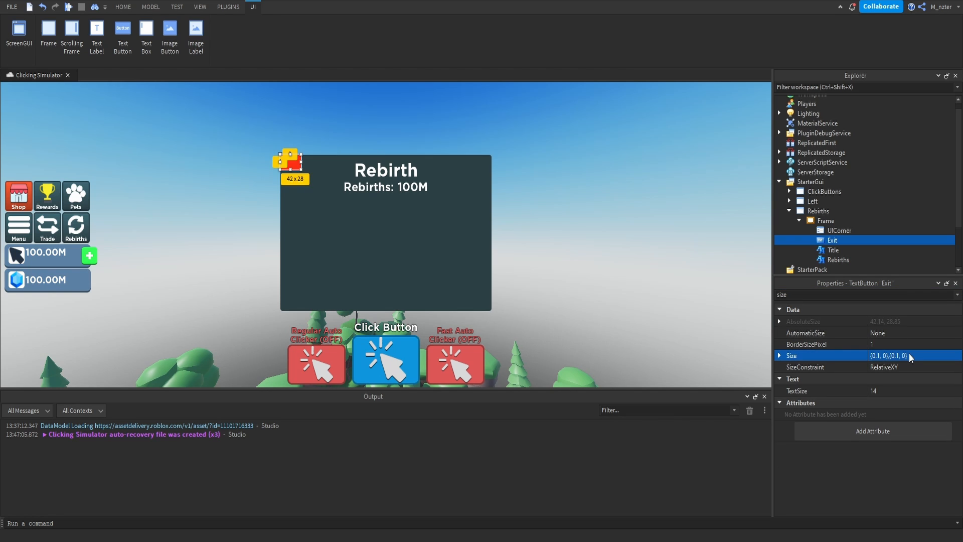
# Step: Move the Exit button into the Rebirths Frame's upper-right corner, about 17 pixels from its right edge, and keep it selected
pyautogui.moveTo(303, 172); pyautogui.dragTo(483, 174)
pyautogui.click(480, 199)
pyautogui.click(832, 240)
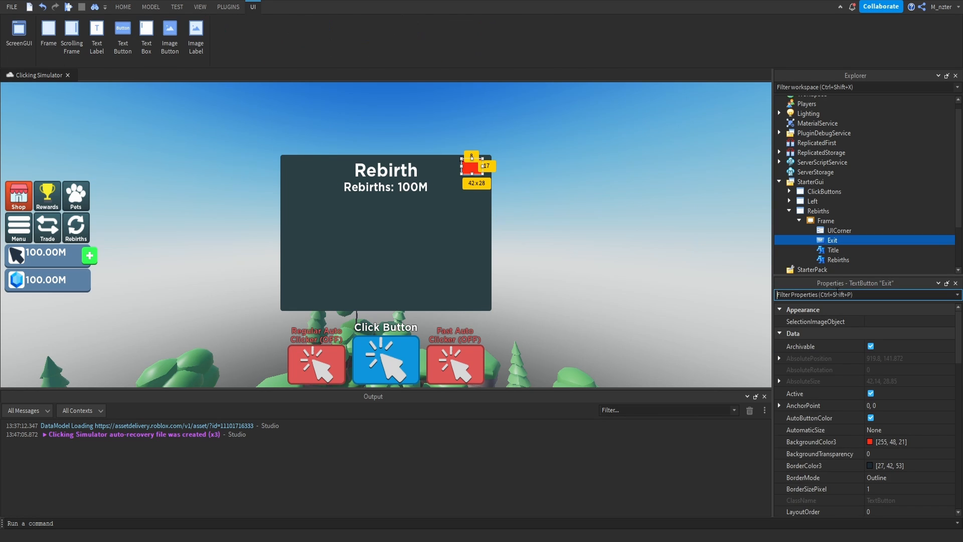
# Step: Shift the Exit button to Position {0.875, 0},{0.028, 0} and stretch it to about 42 x 32 pixels
pyautogui.click(830, 294)
pyautogui.write('po')
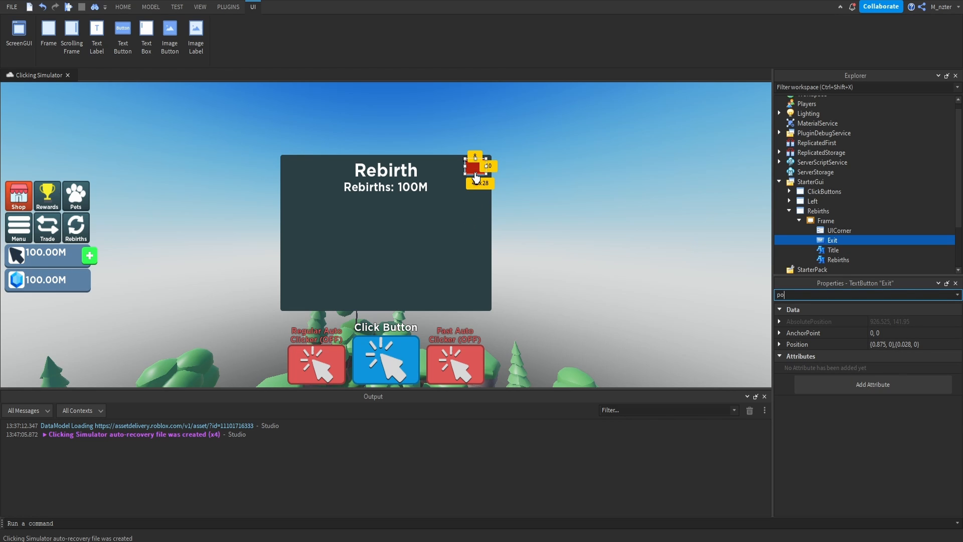
pyautogui.moveTo(476, 175); pyautogui.dragTo(476, 177)
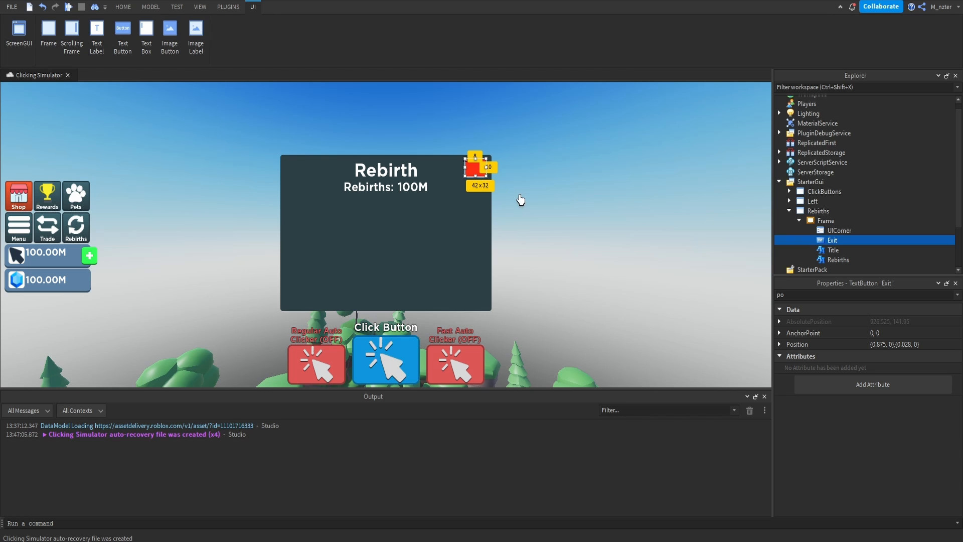
# Step: Add a UICorner to the Exit button and set its CornerRadius to 0.1, 0
pyautogui.hotkey('ctrl', 'i')
pyautogui.write('uico')
pyautogui.click(825, 266)
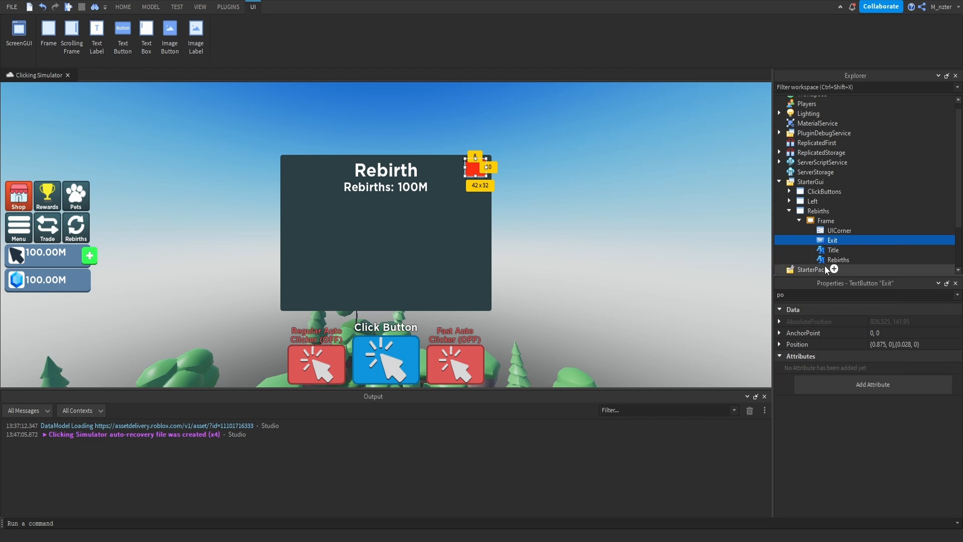
pyautogui.click(876, 322)
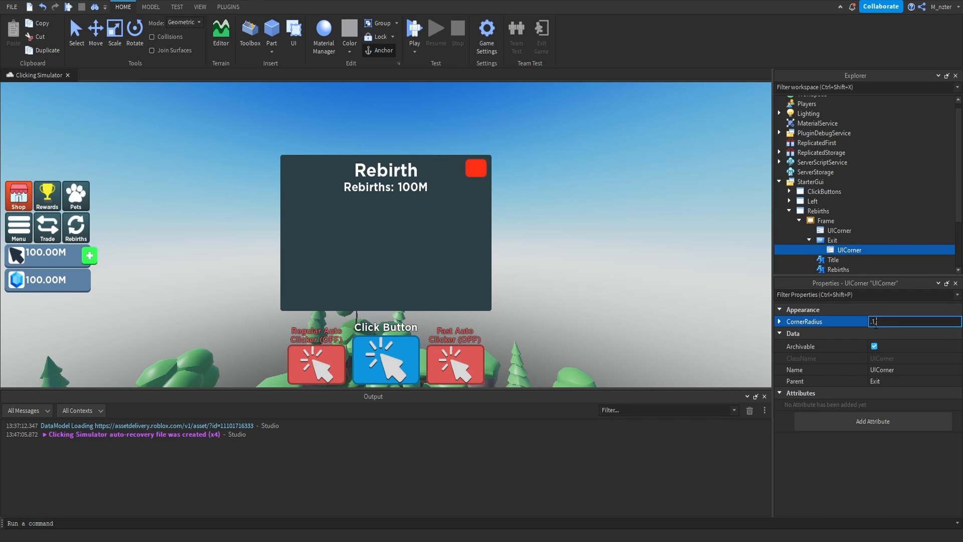
pyautogui.press('Return')
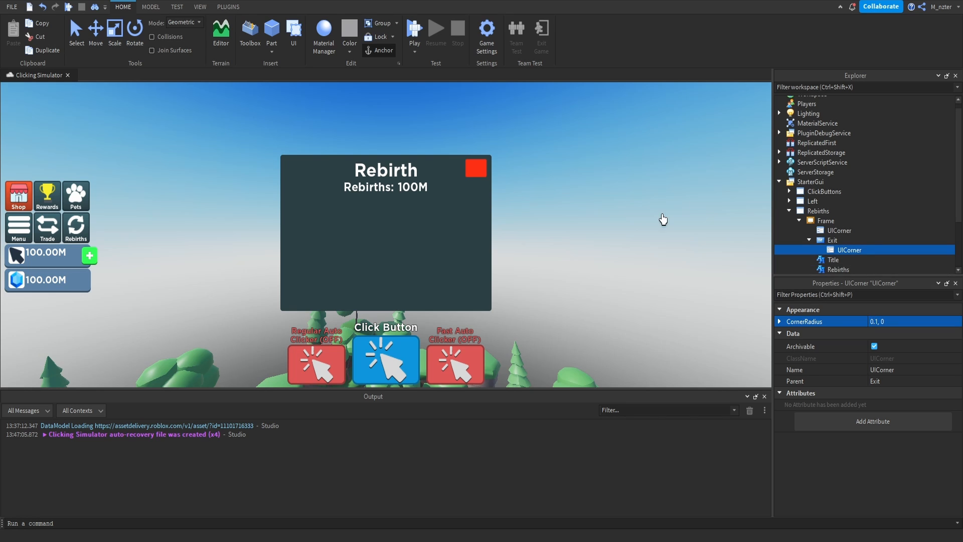
# Step: Place a duplicate of the Title label inside the Exit button and rename it X
pyautogui.scroll(-2, 831, 231)
pyautogui.click(834, 202)
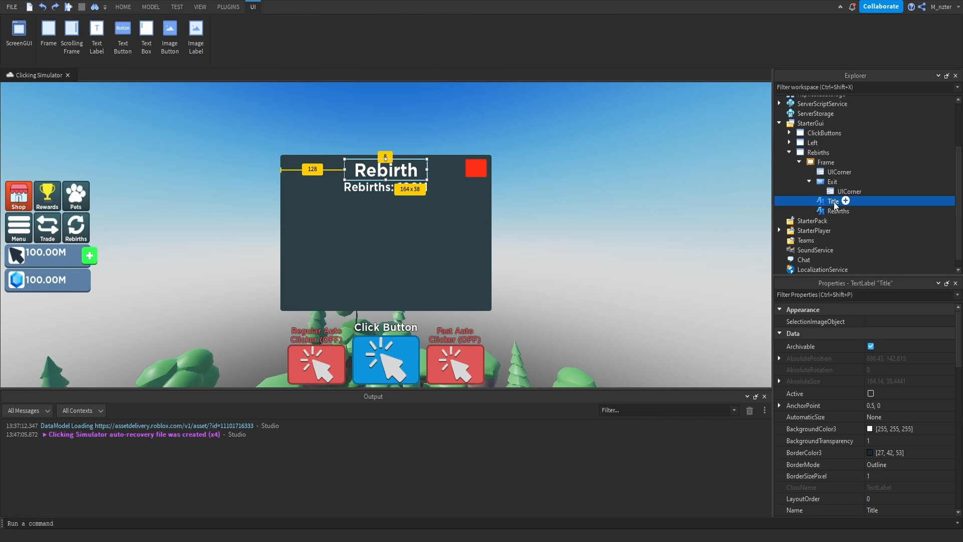
pyautogui.hotkey('ctrl', 'd')
pyautogui.moveTo(833, 220); pyautogui.dragTo(830, 196)
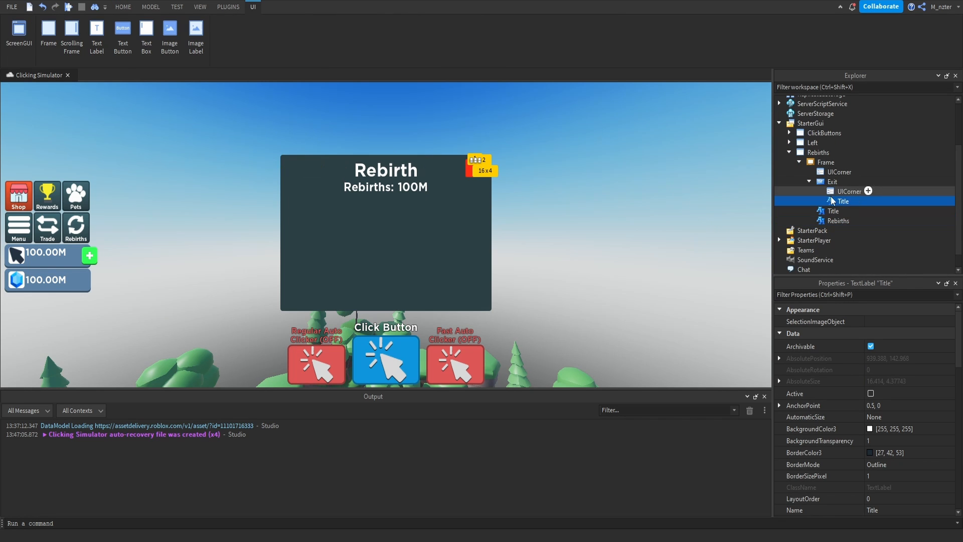
pyautogui.write('X')
pyautogui.press('Return')
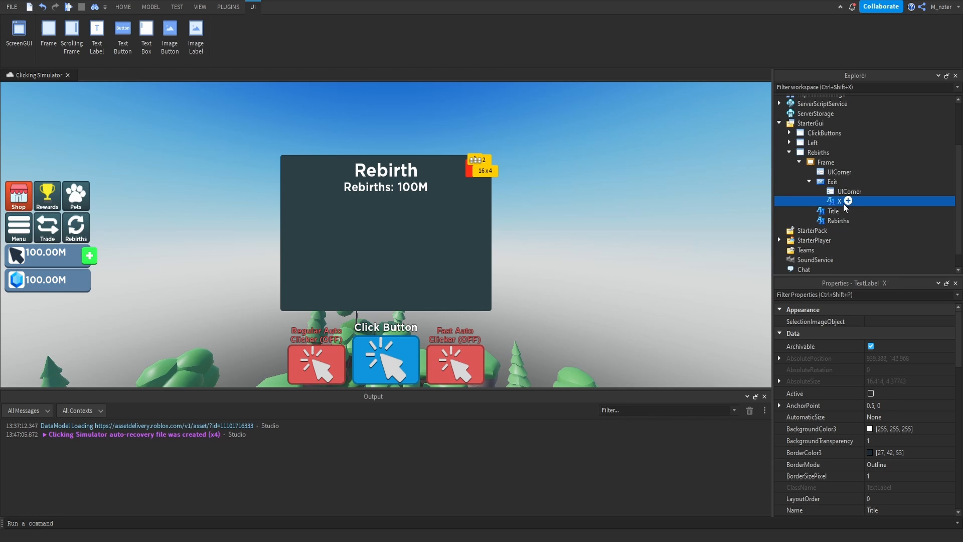
# Step: Set the Text of the X label inside the Exit button to X
pyautogui.click(864, 295)
pyautogui.write('text')
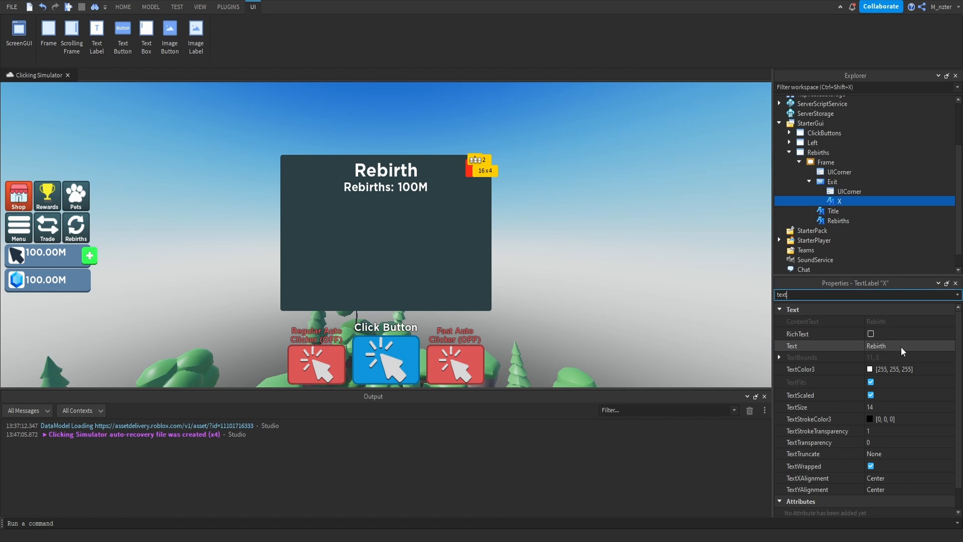
pyautogui.click(901, 347)
pyautogui.write('X')
pyautogui.press('Return')
# Step: Set the X label's Size to {0.95, 0},{0.95, 0}
pyautogui.click(890, 296)
pyautogui.write('size')
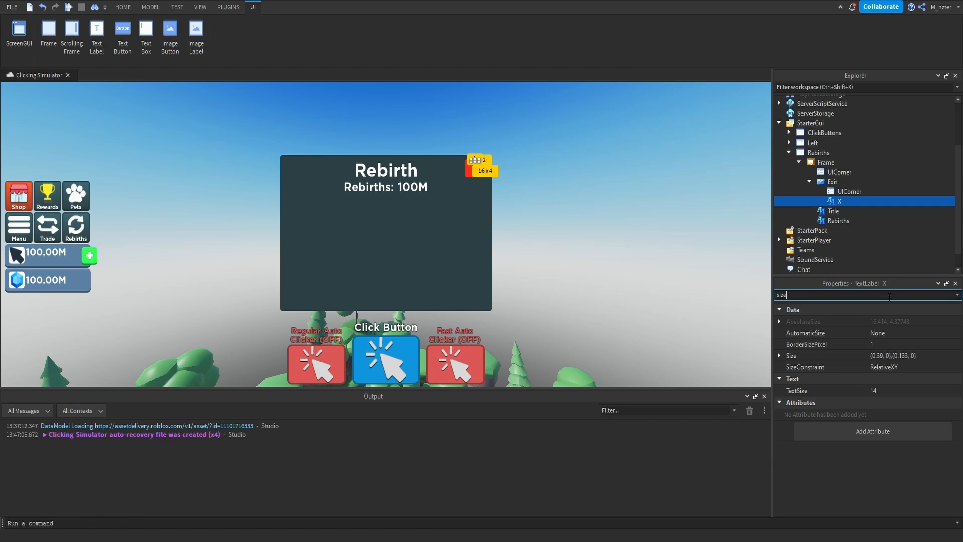
pyautogui.click(903, 356)
pyautogui.press('BackSpace')
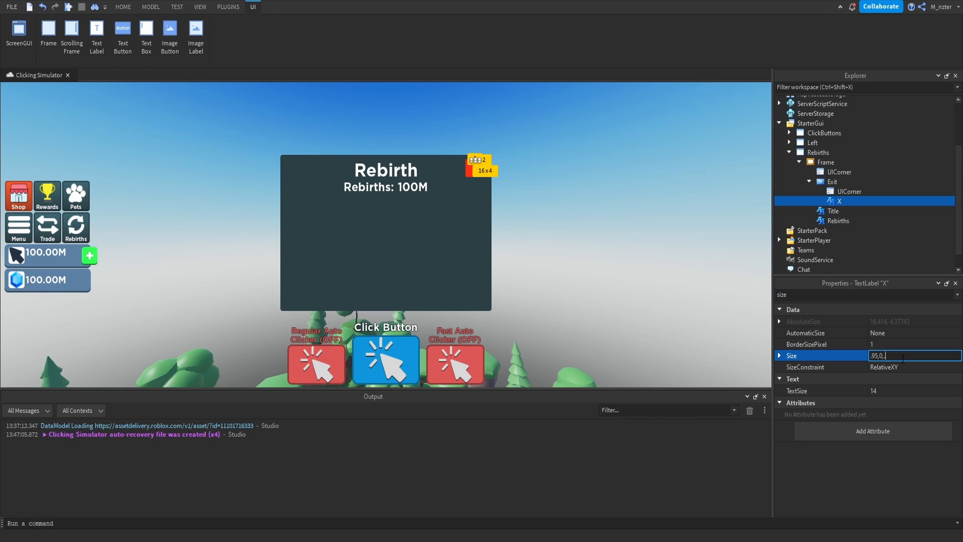
pyautogui.write('.95,0,.95')
pyautogui.press('Return')
# Step: Centre the X label in the Exit button with AnchorPoint 0.5, 0.5 and Position {0.5, 0},{0.5, 0}, and collapse Exit's hierarchy
pyautogui.click(890, 295)
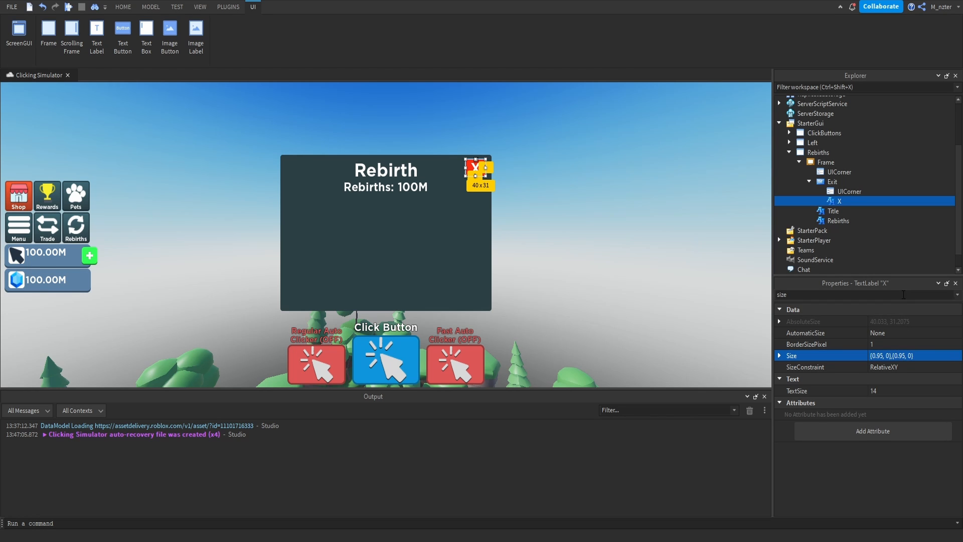
pyautogui.write('po')
pyautogui.click(905, 333)
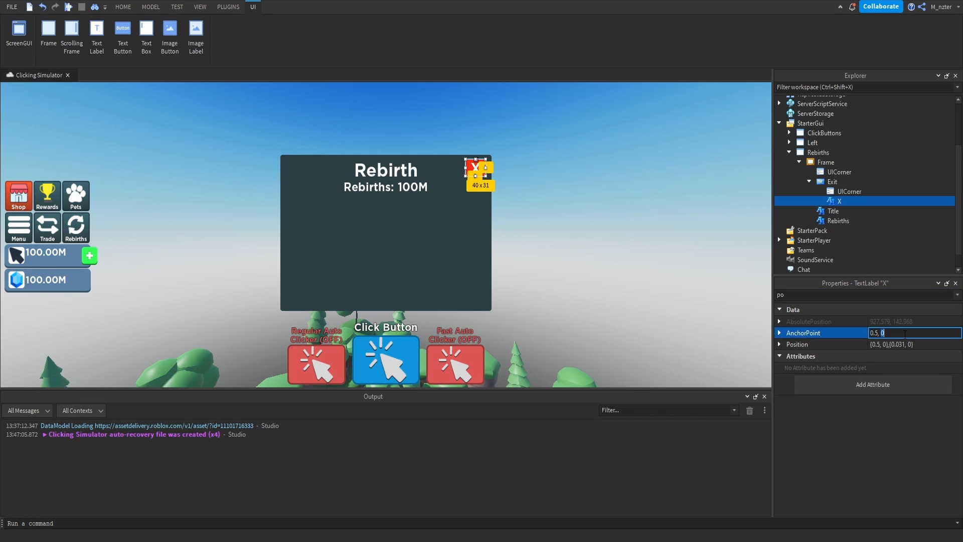
pyautogui.doubleClick(901, 342)
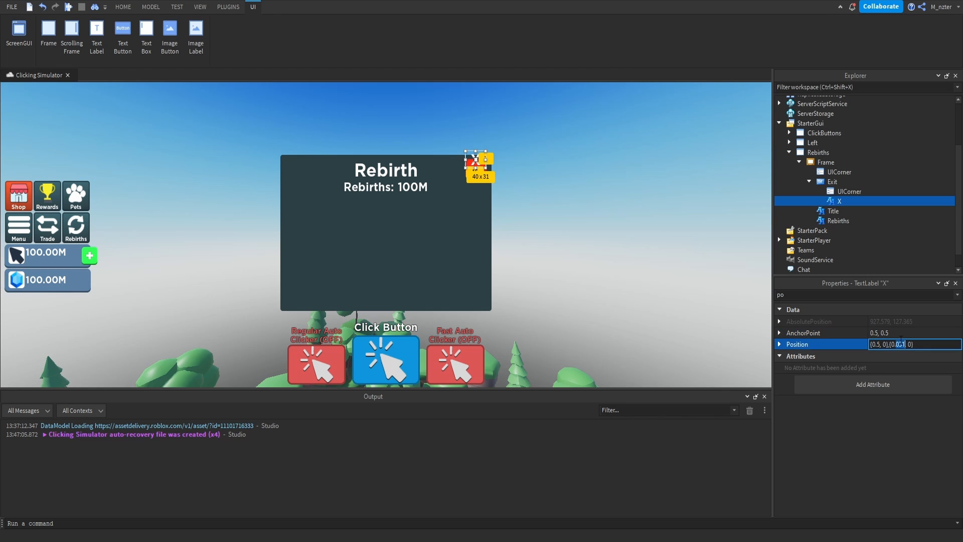
pyautogui.write('5')
pyautogui.press('Return')
pyautogui.click(706, 197)
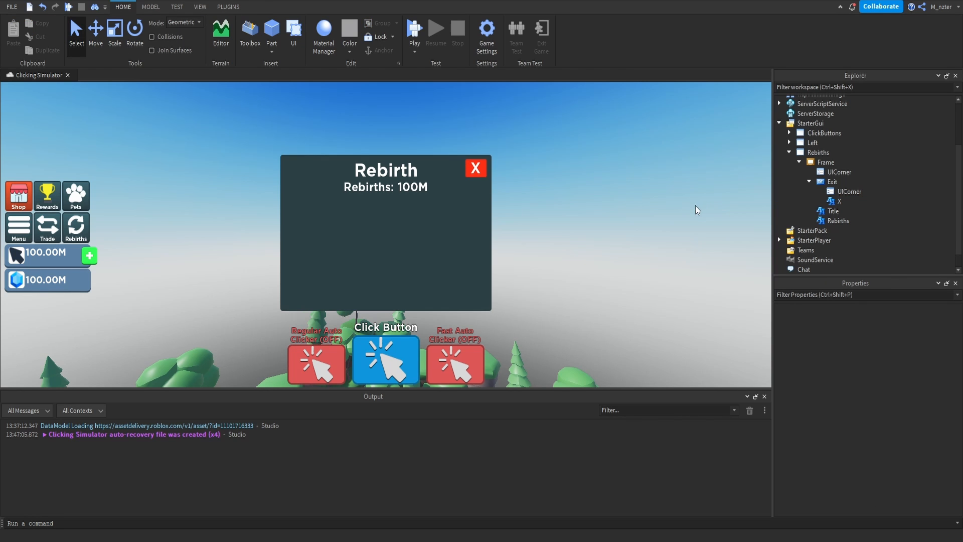
pyautogui.click(810, 182)
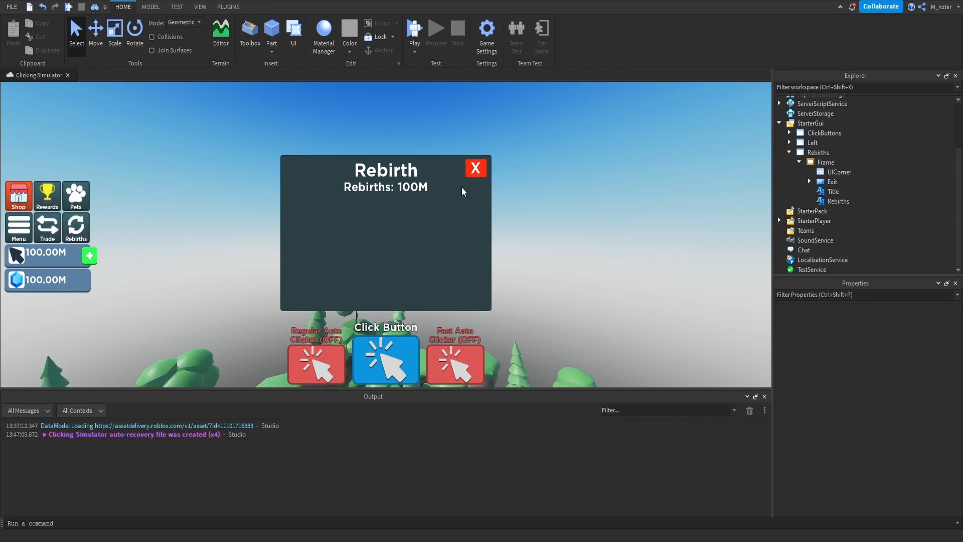
# Step: Add a Frame inside the Rebirths window's main Frame and rename it Instructions
pyautogui.click(826, 162)
pyautogui.click(846, 162)
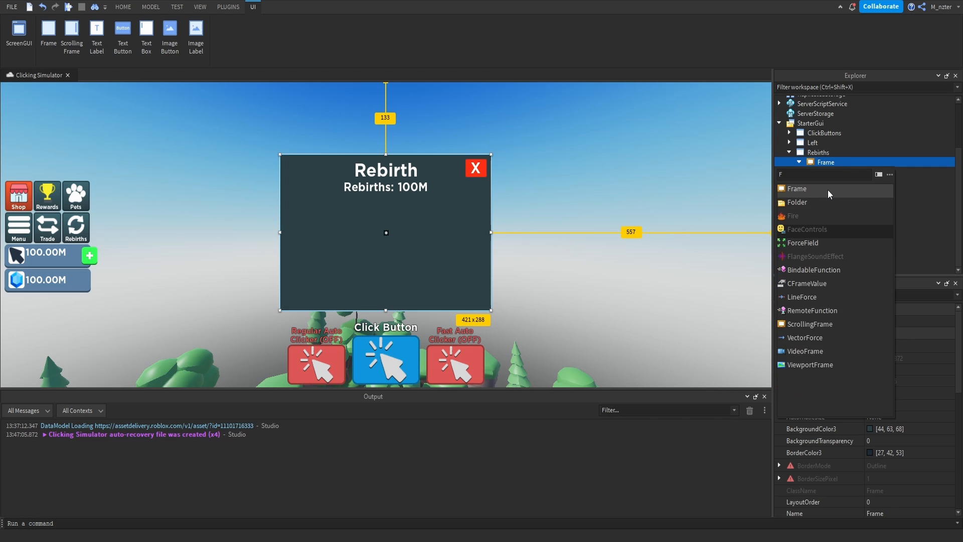
pyautogui.click(829, 193)
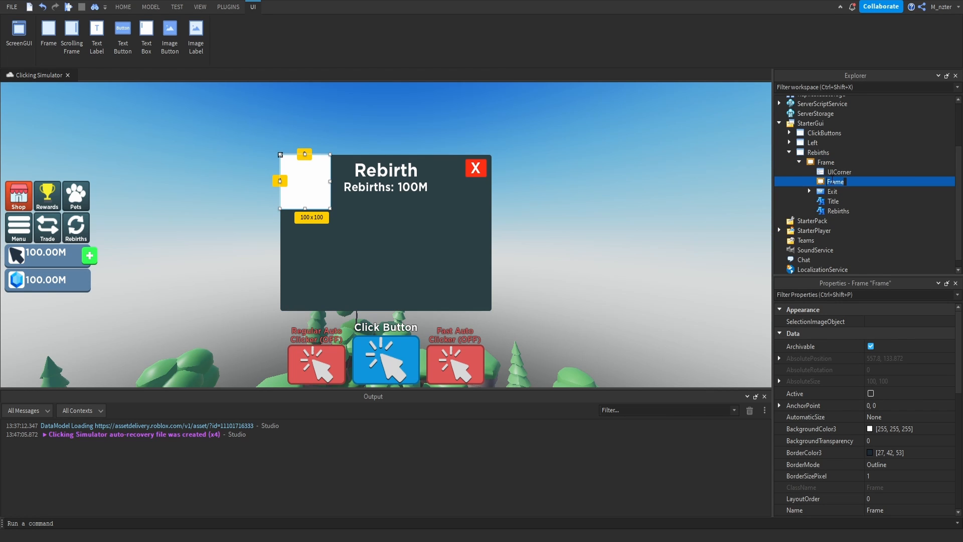
pyautogui.write('Instructions')
# Step: Set the Instructions frame's Size to {0.1, 0},{0.1, 0}
pyautogui.click(814, 295)
pyautogui.write('si')
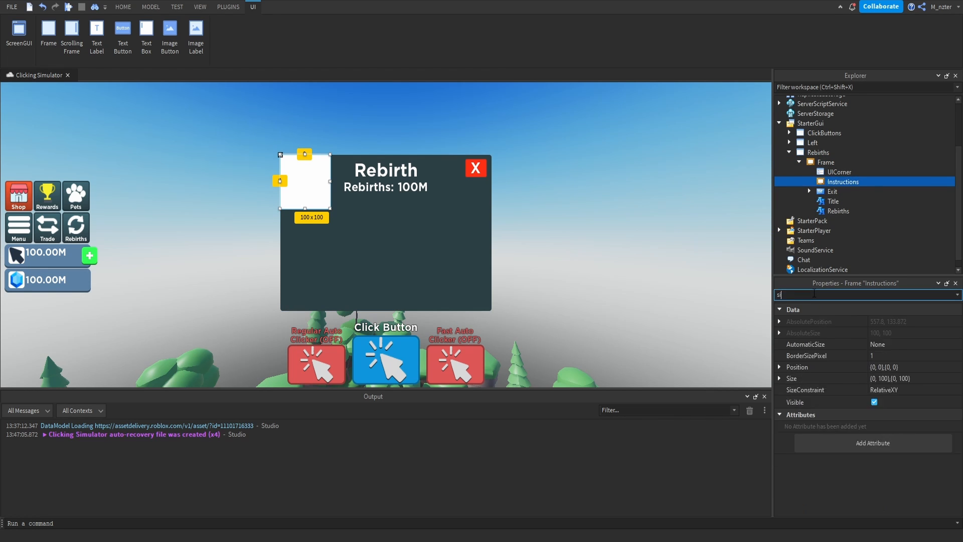
pyautogui.write('ze')
pyautogui.click(892, 355)
pyautogui.press('BackSpace')
pyautogui.write('.1, 0},{0')
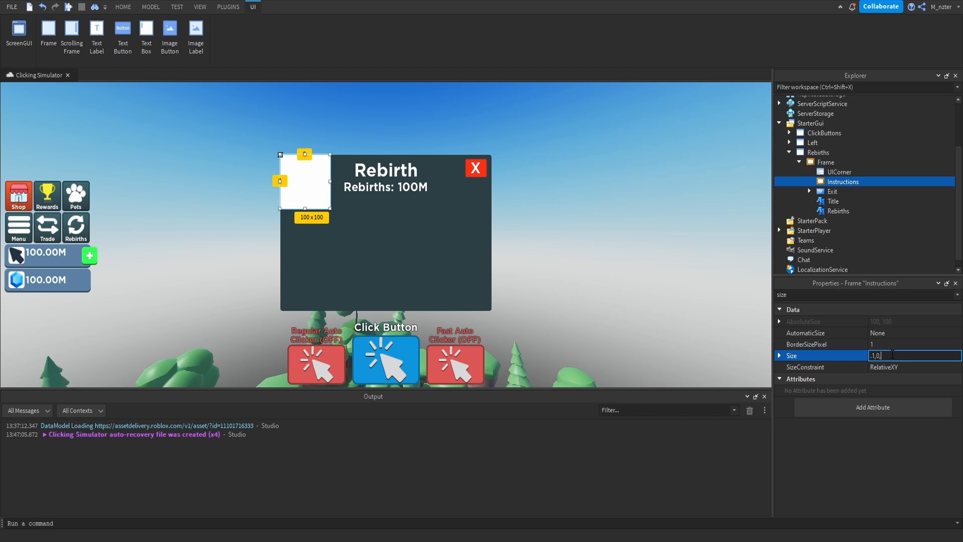
pyautogui.write('.1, 0')
pyautogui.press('Return')
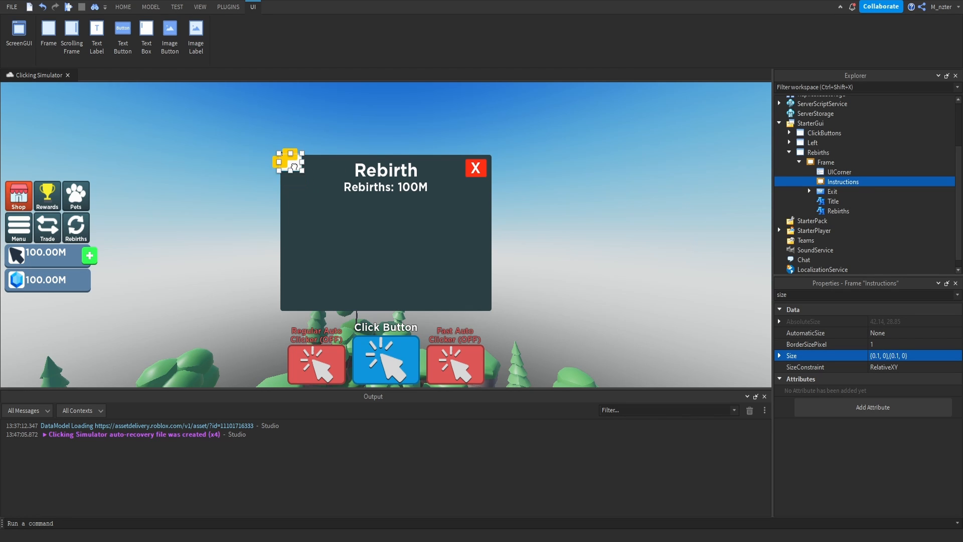
# Step: Move the Instructions frame just below the Rebirths count label and stretch it to about 371 x 34 pixels
pyautogui.moveTo(294, 167); pyautogui.dragTo(356, 210)
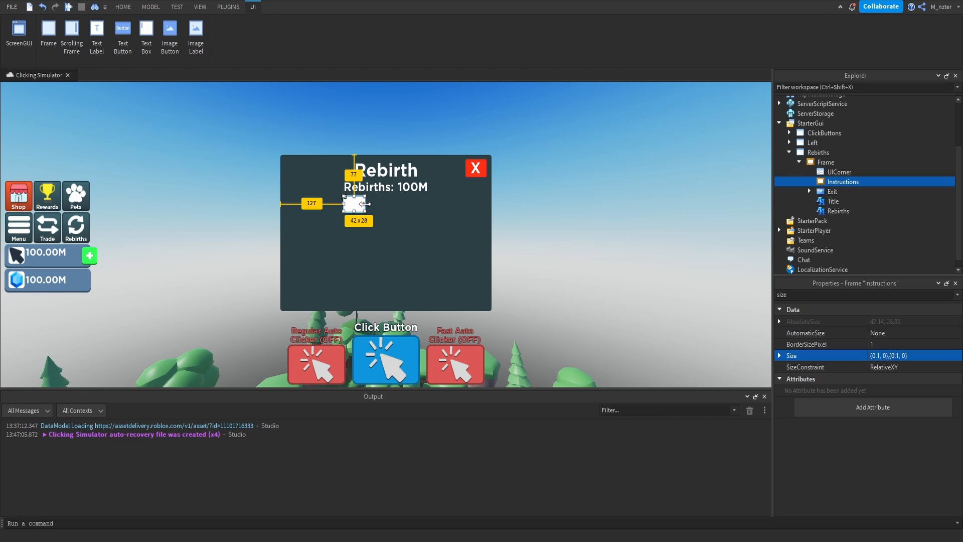
pyautogui.moveTo(364, 204); pyautogui.dragTo(386, 216)
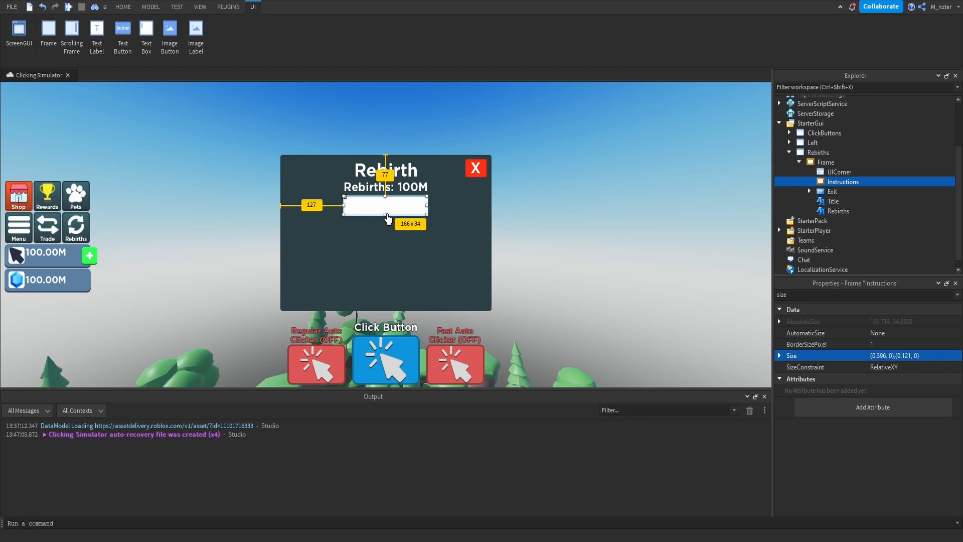
pyautogui.moveTo(385, 216); pyautogui.dragTo(299, 206)
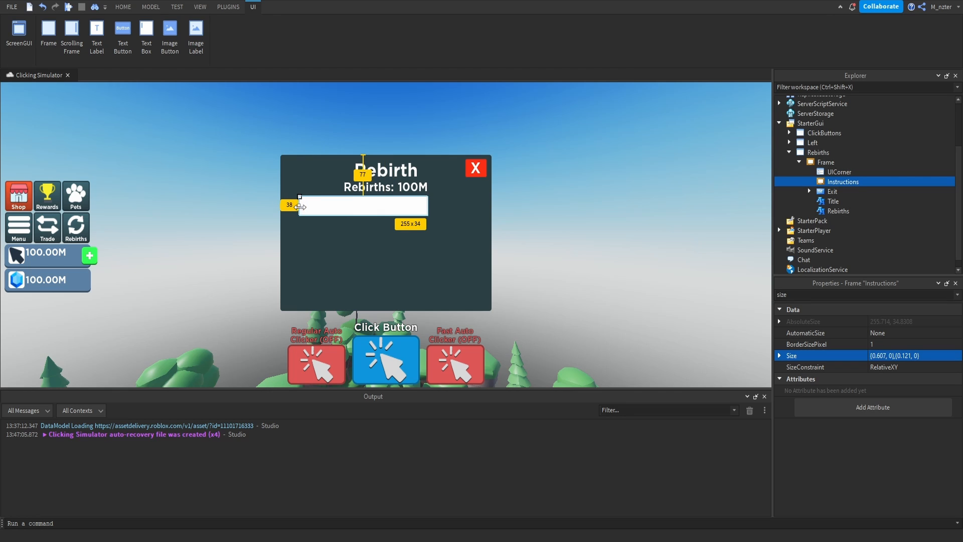
pyautogui.moveTo(429, 210); pyautogui.dragTo(476, 212)
pyautogui.moveTo(300, 212); pyautogui.dragTo(289, 212)
# Step: Centre the Instructions frame horizontally by setting its AnchorPoint to 0.5, 0 and its horizontal Position scale to 0.5
pyautogui.doubleClick(842, 296)
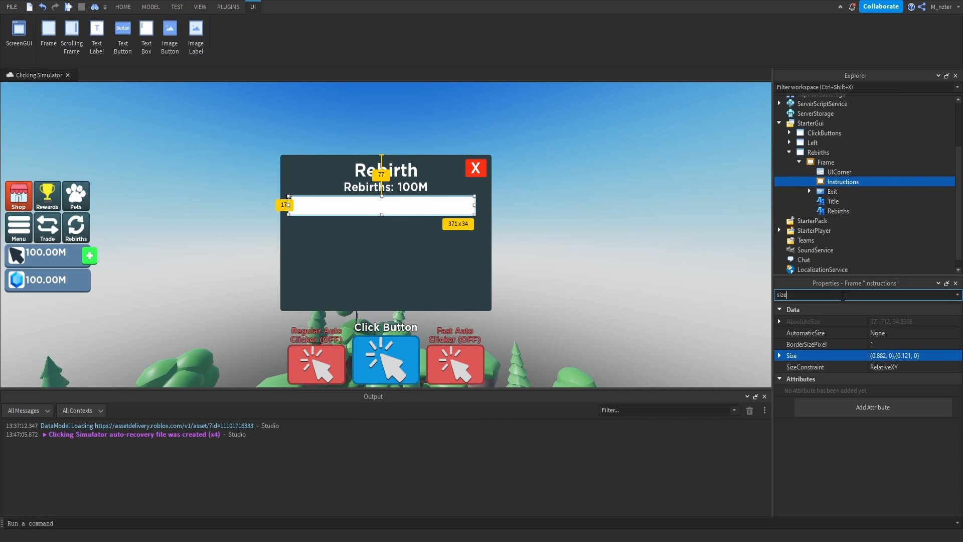
pyautogui.write('po')
pyautogui.click(874, 333)
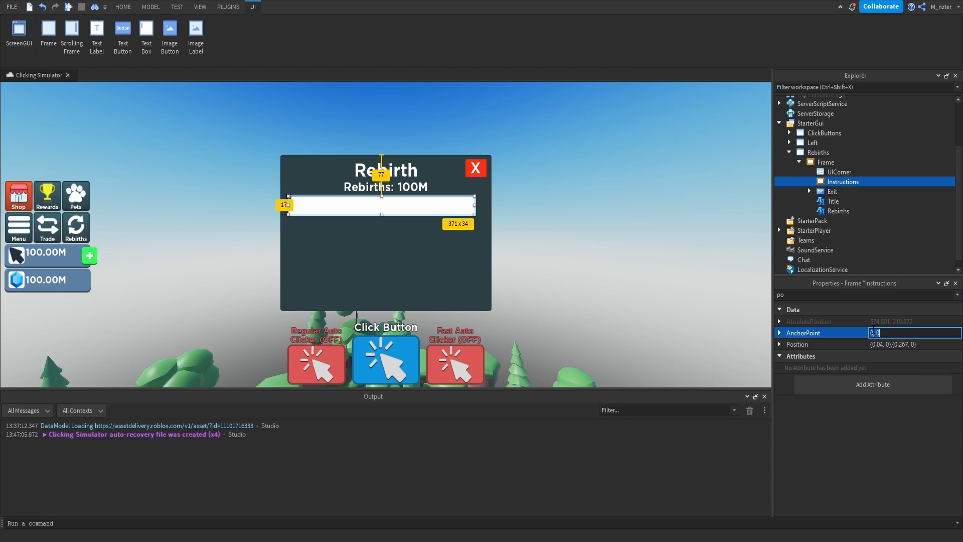
pyautogui.doubleClick(881, 344)
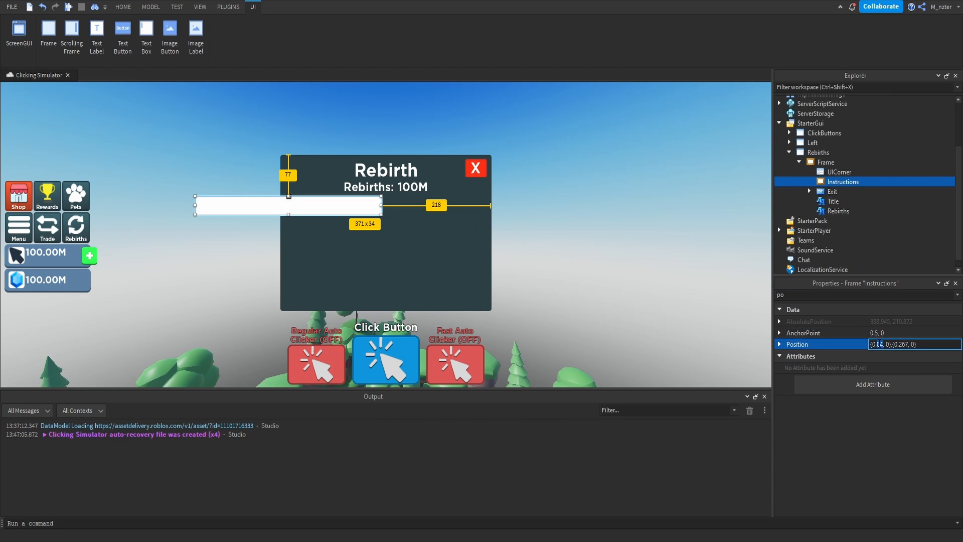
pyautogui.write('.5')
pyautogui.press('Return')
# Step: Add a UICorner to the Instructions frame with a CornerRadius of 0.1, 0
pyautogui.click(868, 182)
pyautogui.write('corner')
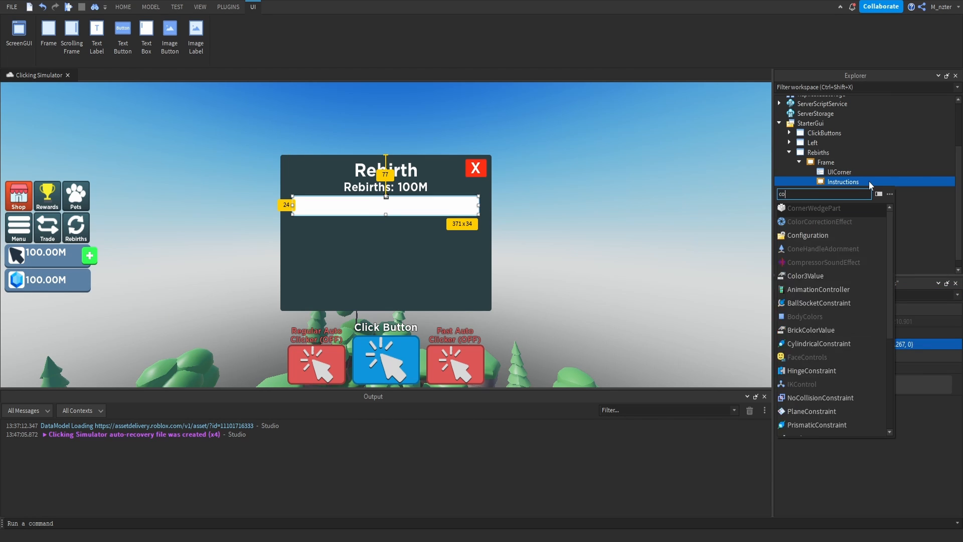
pyautogui.press('Return')
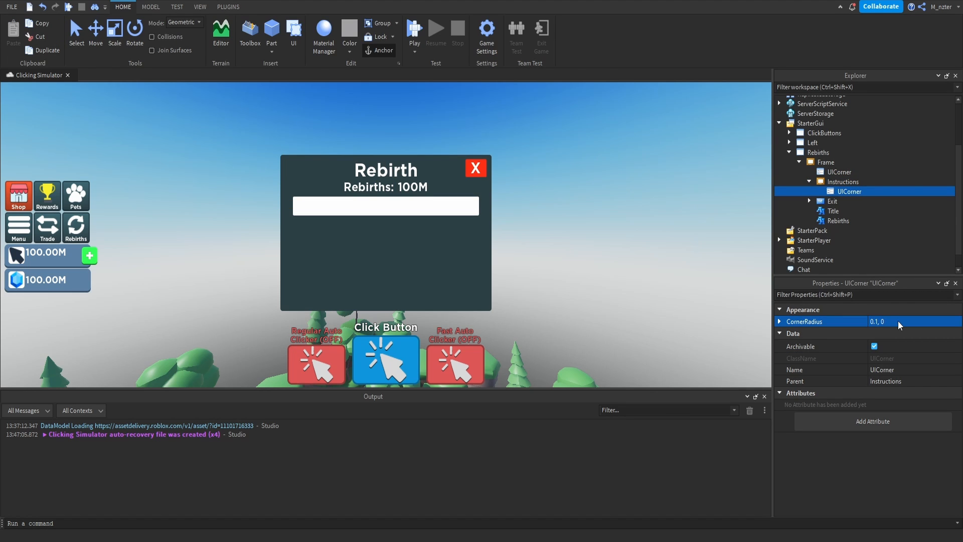
# Step: Place a duplicate of the Title label inside the Instructions frame and rename it Instructions
pyautogui.click(834, 211)
pyautogui.hotkey('ctrl', 'd')
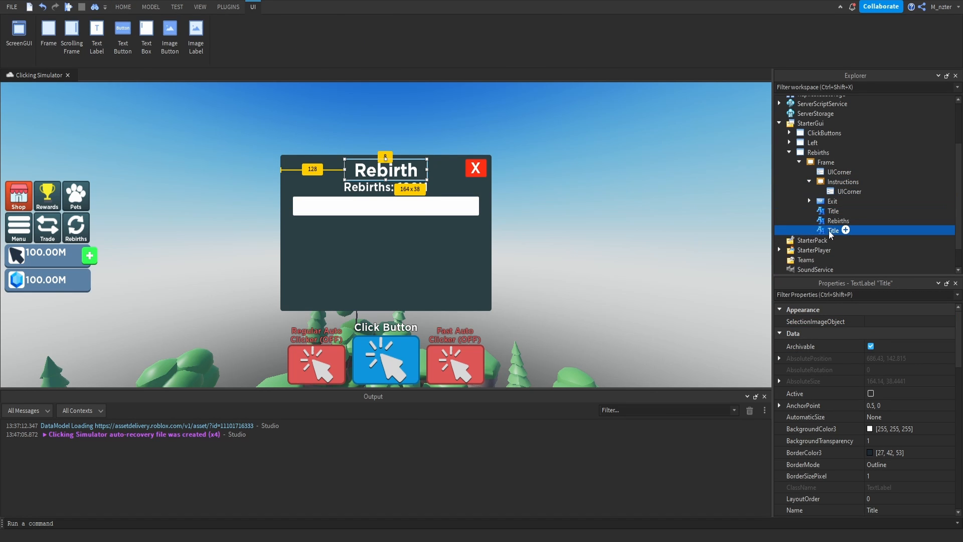
pyautogui.moveTo(829, 231); pyautogui.dragTo(842, 182)
pyautogui.press('F2')
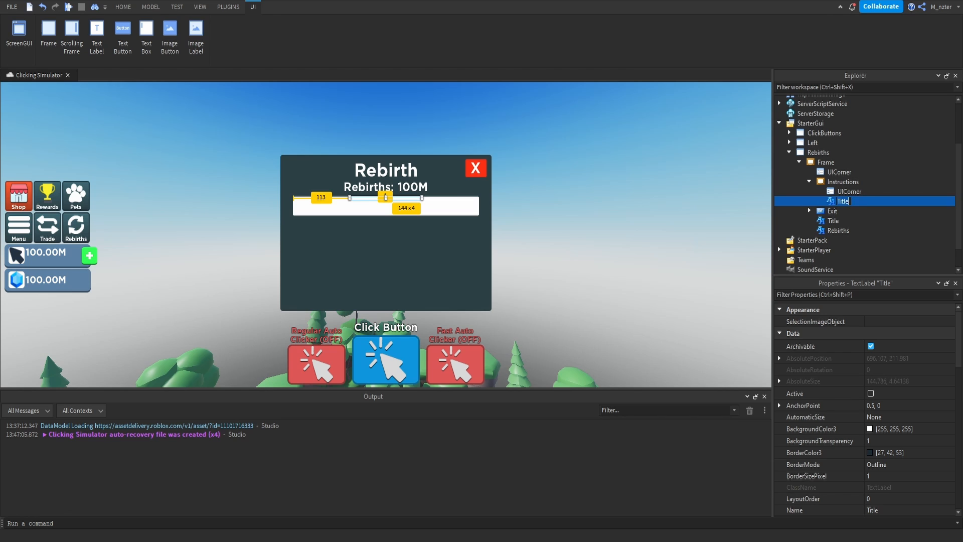
pyautogui.write('Instructions')
pyautogui.press('Return')
# Step: Set the Instructions label's Text to "Click a button to rebirth!"
pyautogui.click(885, 295)
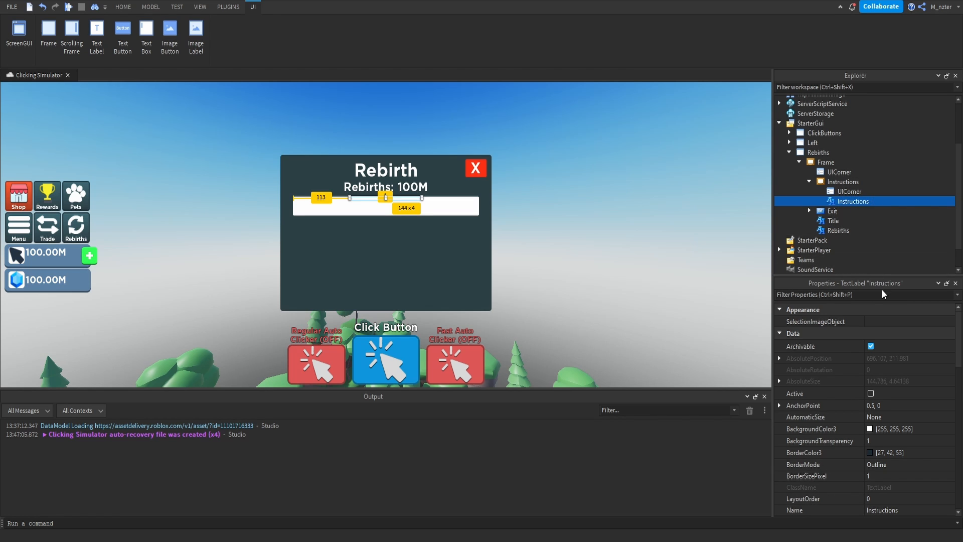
pyautogui.write('text')
pyautogui.click(897, 346)
pyautogui.write('Click a button to rebirth')
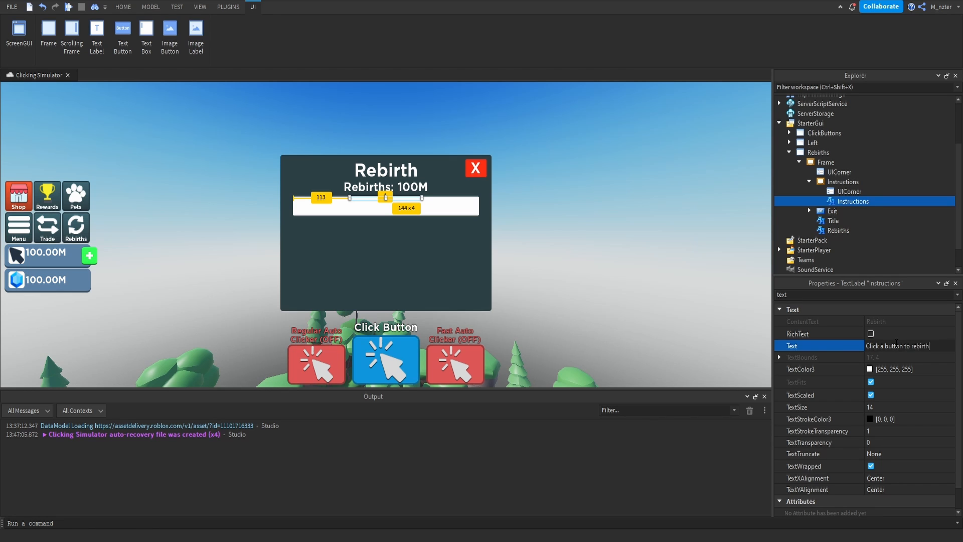
pyautogui.press('Return')
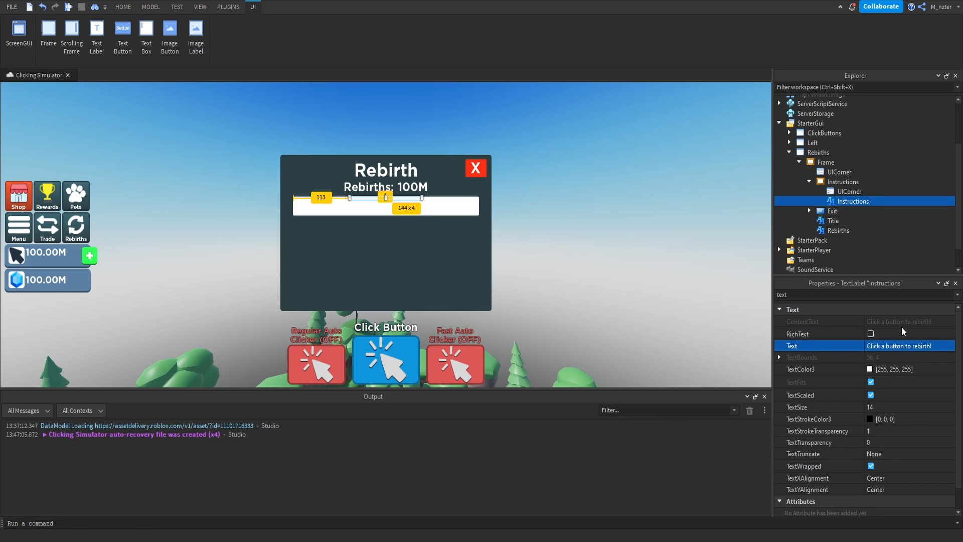
# Step: Resize the Instructions label to about 331 x 27 pixels so it spans most of the white bar
pyautogui.click(898, 295)
pyautogui.write('size')
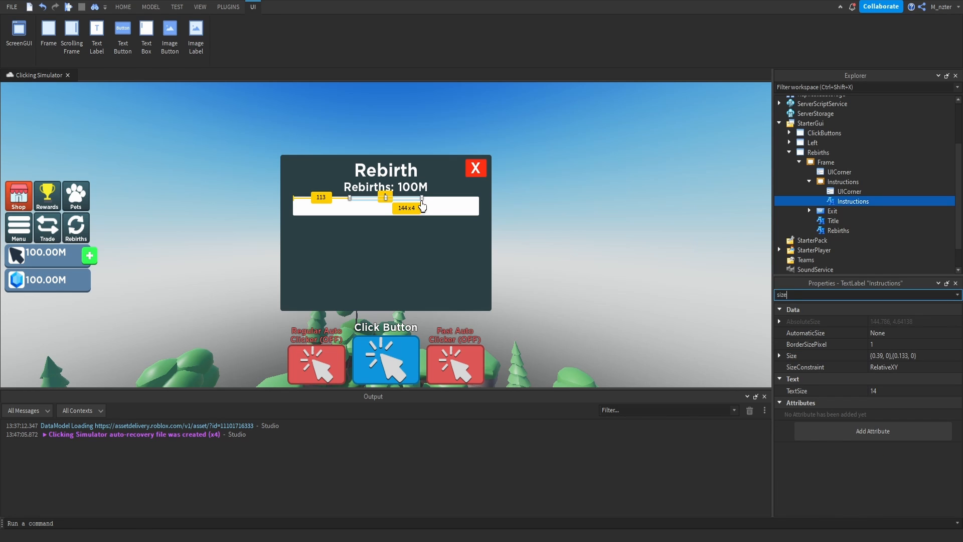
pyautogui.moveTo(421, 201); pyautogui.dragTo(472, 214)
pyautogui.moveTo(350, 210); pyautogui.dragTo(306, 211)
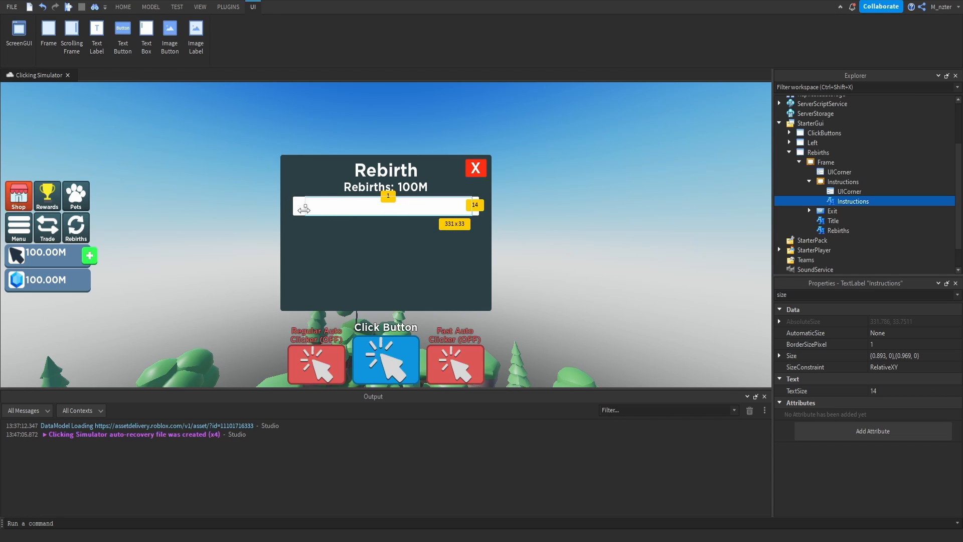
pyautogui.moveTo(389, 215); pyautogui.dragTo(391, 211)
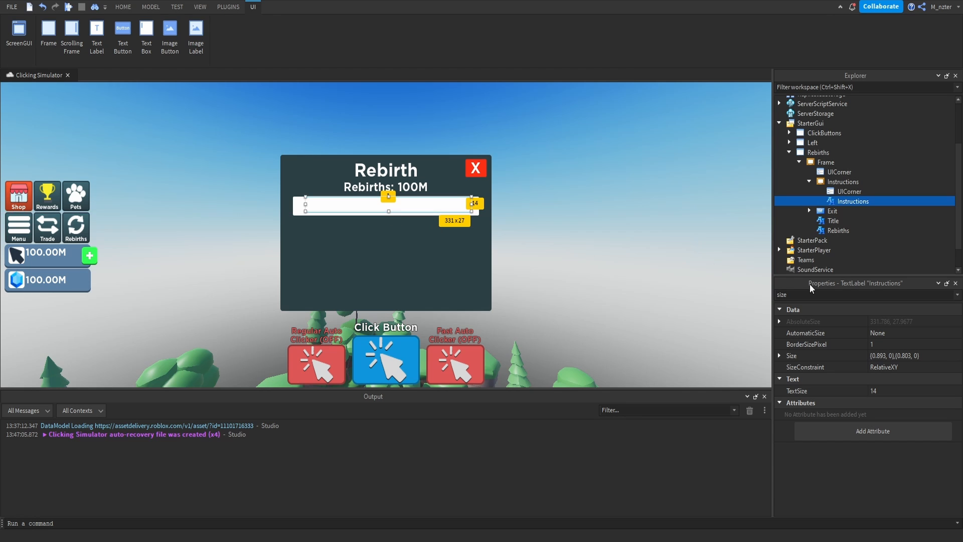
# Step: Centre the Instructions label in its frame by setting its Position to {0.5, 0},{0.5, 0} and its AnchorPoint to 0.5, 0.5
pyautogui.doubleClick(840, 295)
pyautogui.write('po')
pyautogui.click(879, 344)
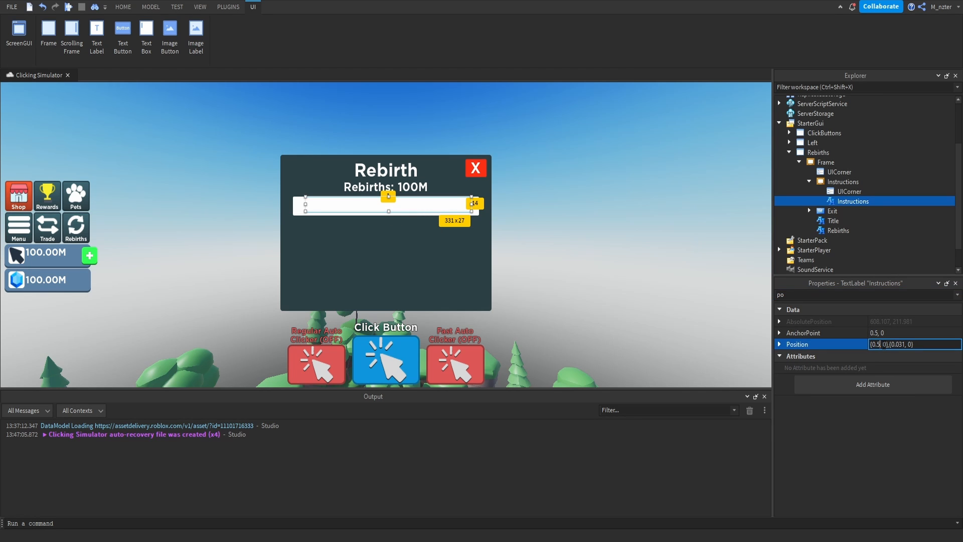
pyautogui.doubleClick(898, 345)
pyautogui.write('5')
pyautogui.click(900, 333)
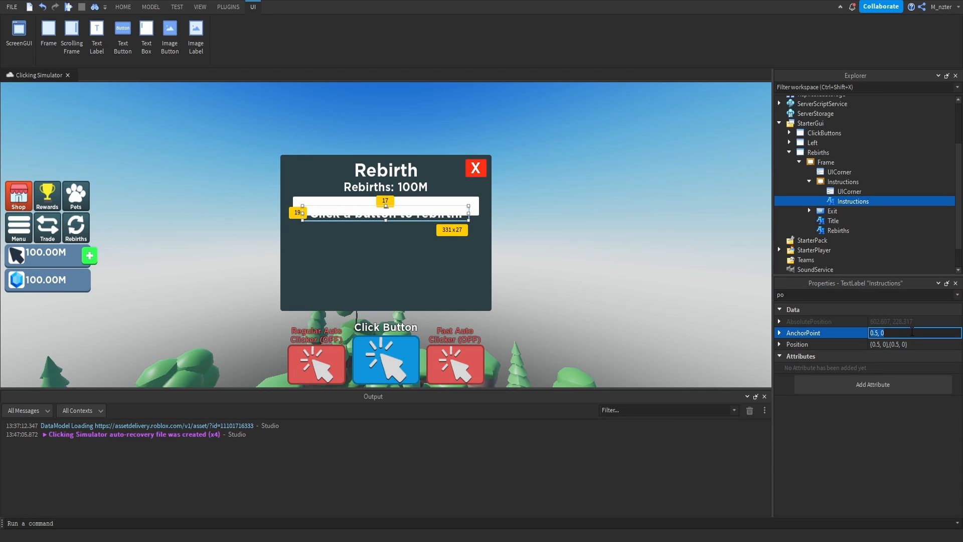
pyautogui.write('.5')
pyautogui.press('Return')
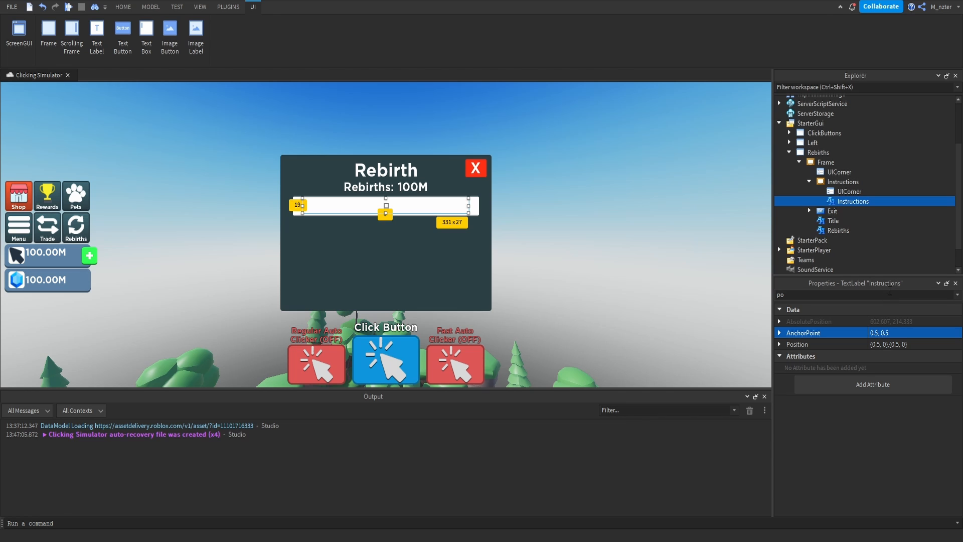
# Step: Set the Instructions label's TextColor3 to the window's dark background colour [44, 63, 68], sampled from the screen
pyautogui.doubleClick(890, 295)
pyautogui.write('col')
pyautogui.click(874, 359)
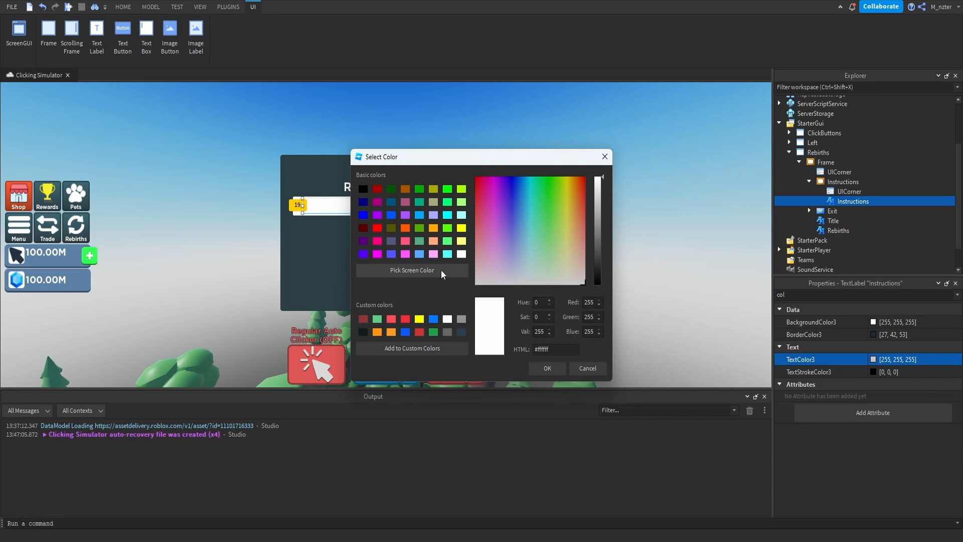
pyautogui.click(441, 273)
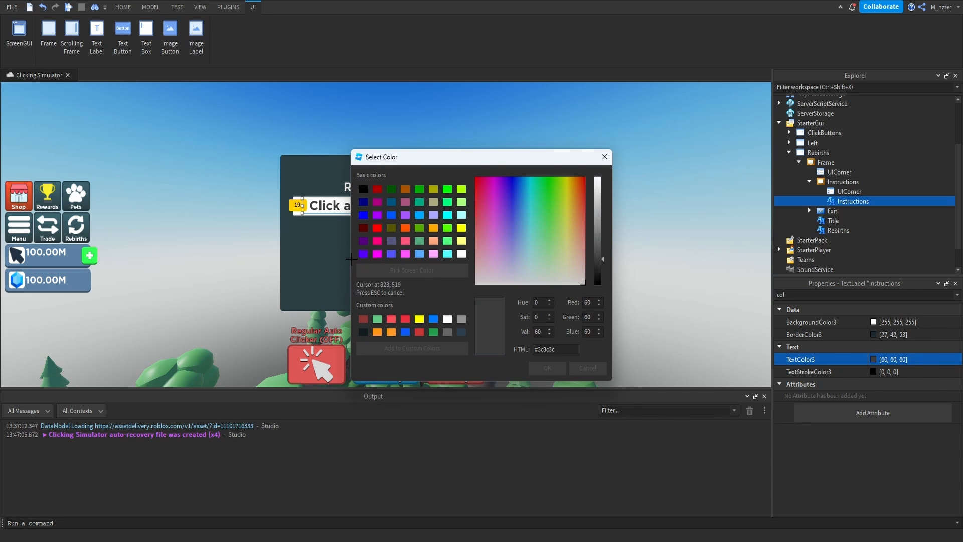
pyautogui.click(346, 261)
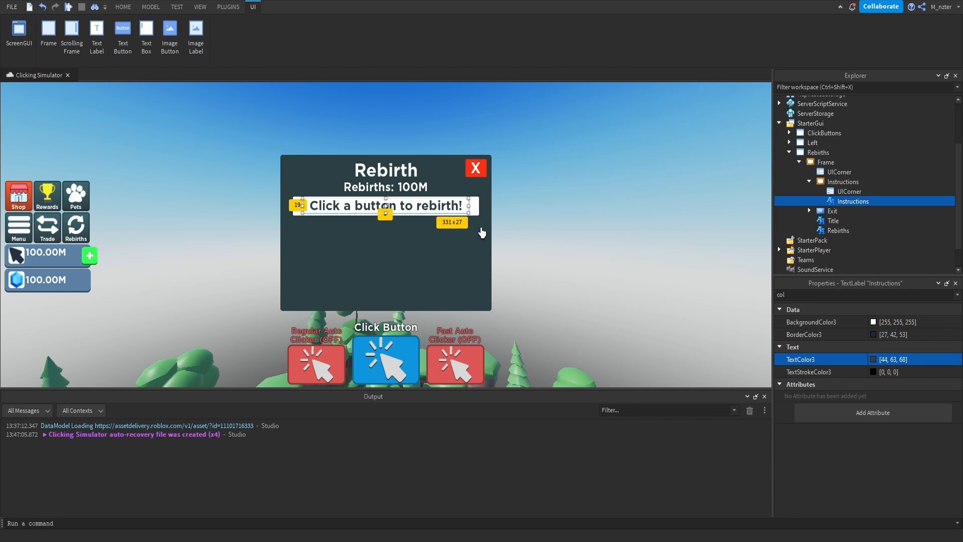
pyautogui.click(493, 231)
pyautogui.click(842, 204)
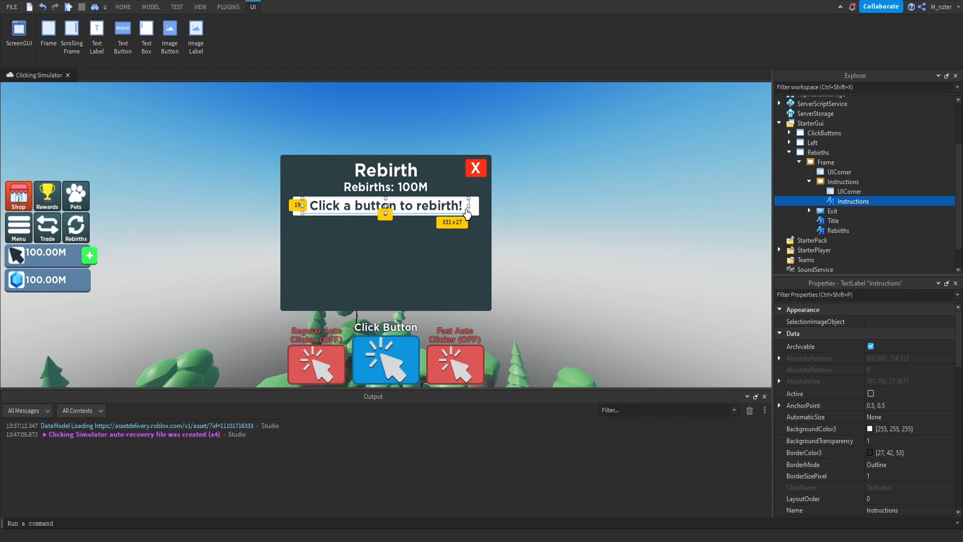
pyautogui.moveTo(469, 206); pyautogui.dragTo(479, 210)
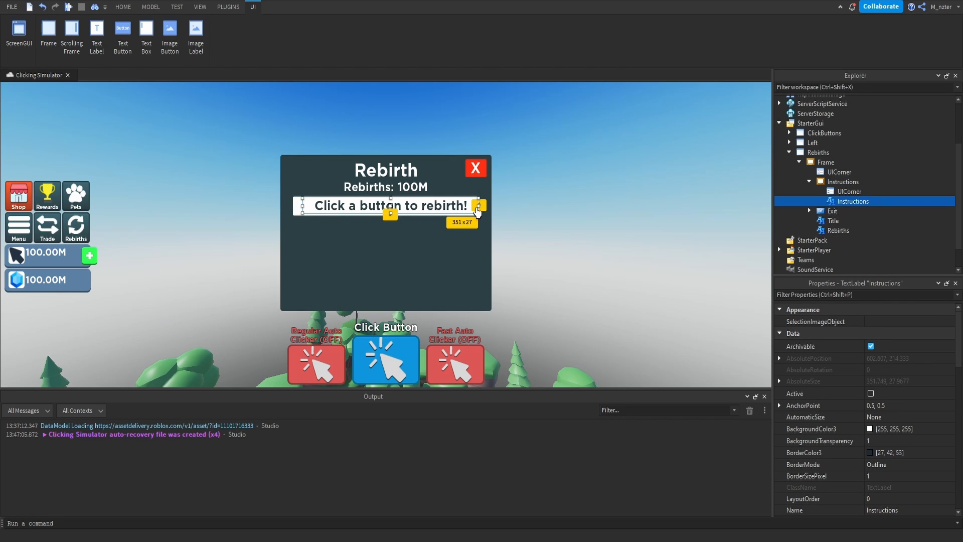
pyautogui.hotkey('ctrl', 'z')
# Step: Widen the Instructions frame to about 384 pixels and recentre it with a horizontal Position scale of 0.5
pyautogui.click(838, 183)
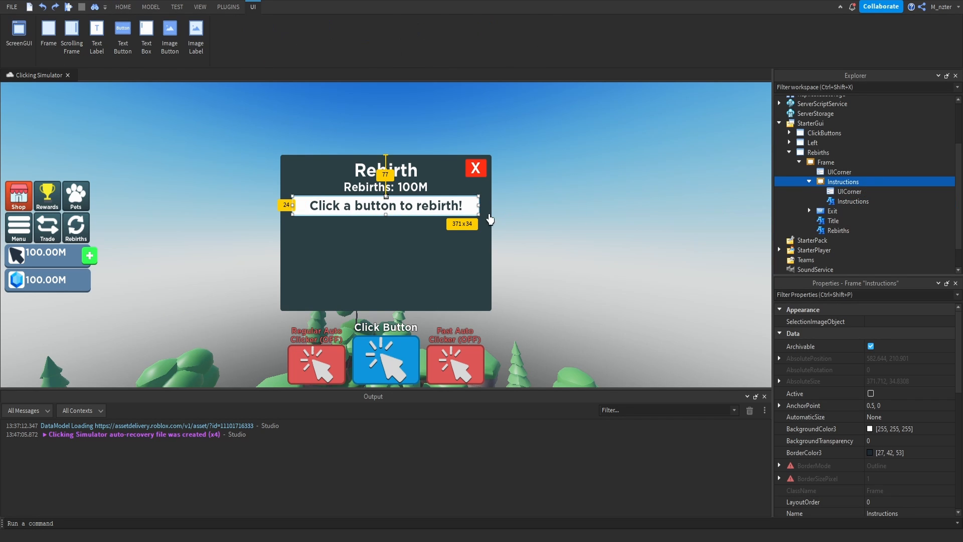
pyautogui.moveTo(480, 204); pyautogui.dragTo(486, 205)
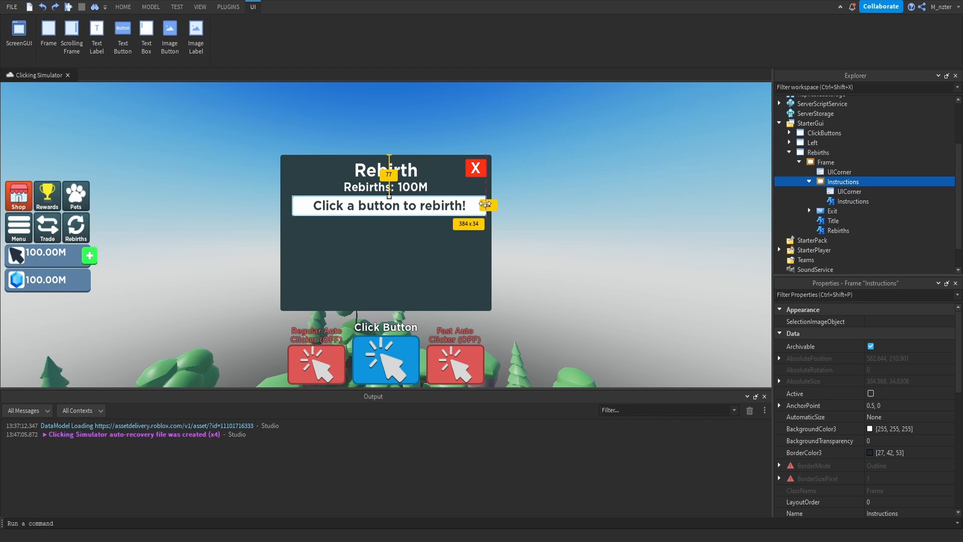
pyautogui.click(842, 295)
pyautogui.write('po')
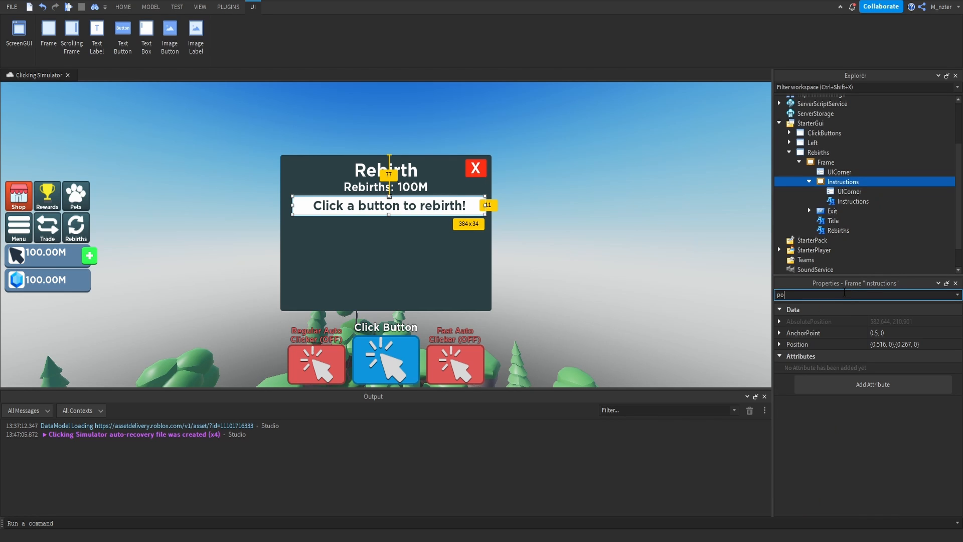
pyautogui.doubleClick(884, 347)
pyautogui.write('5')
pyautogui.press('Return')
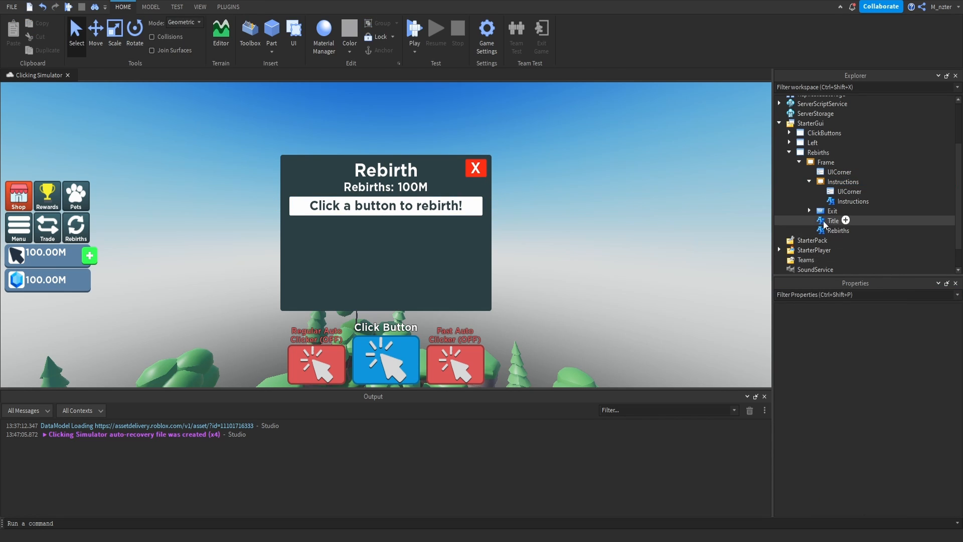
# Step: Duplicate the Instructions frame and rename the copy Rewards
pyautogui.click(843, 182)
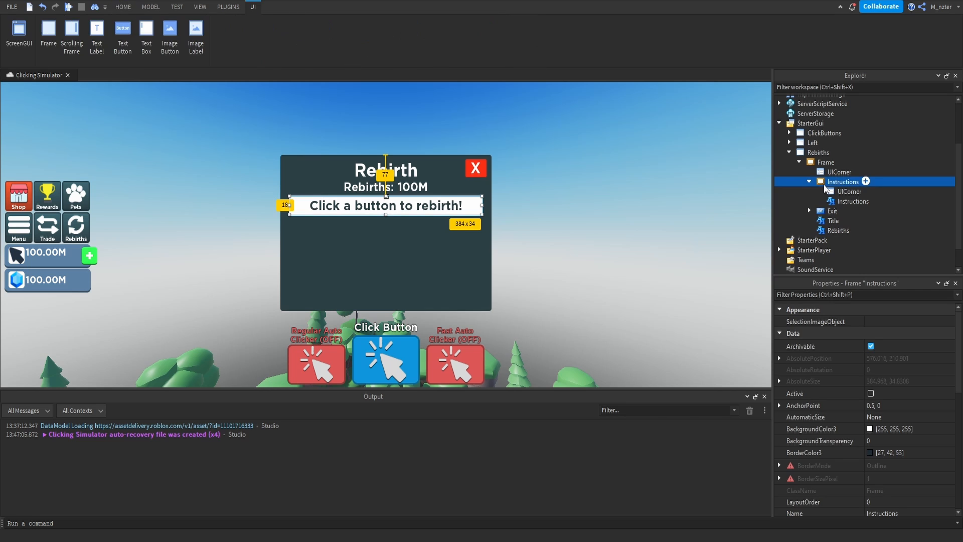
pyautogui.hotkey('ctrl', 'd')
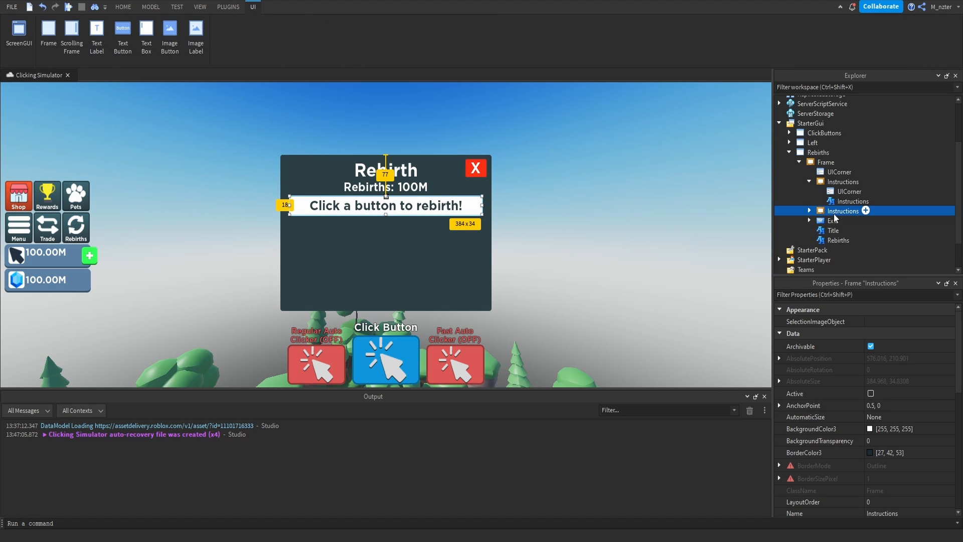
pyautogui.doubleClick(833, 211)
pyautogui.write('Rewards')
pyautogui.press('Return')
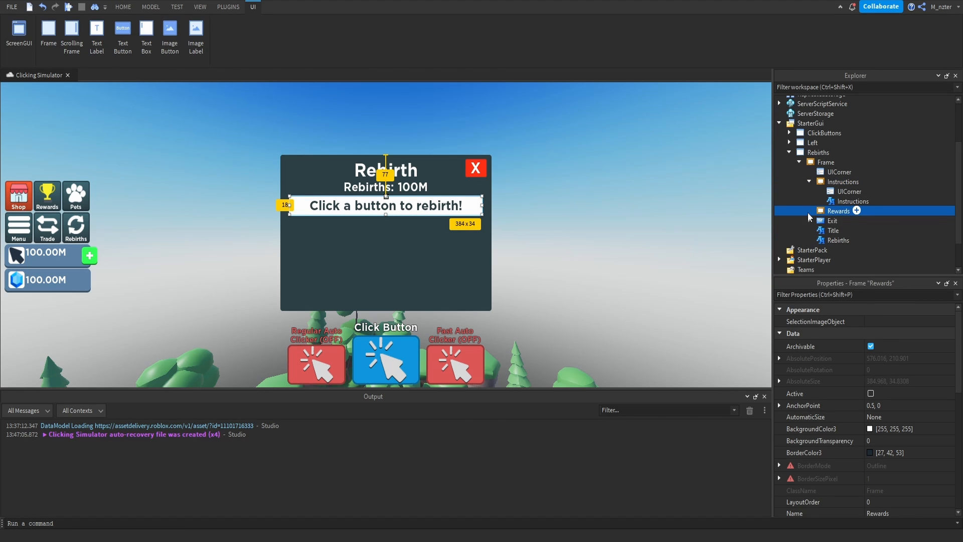
# Step: Remove the UICorner from the Rewards frame and set the frame's BackgroundTransparency to 1
pyautogui.click(809, 211)
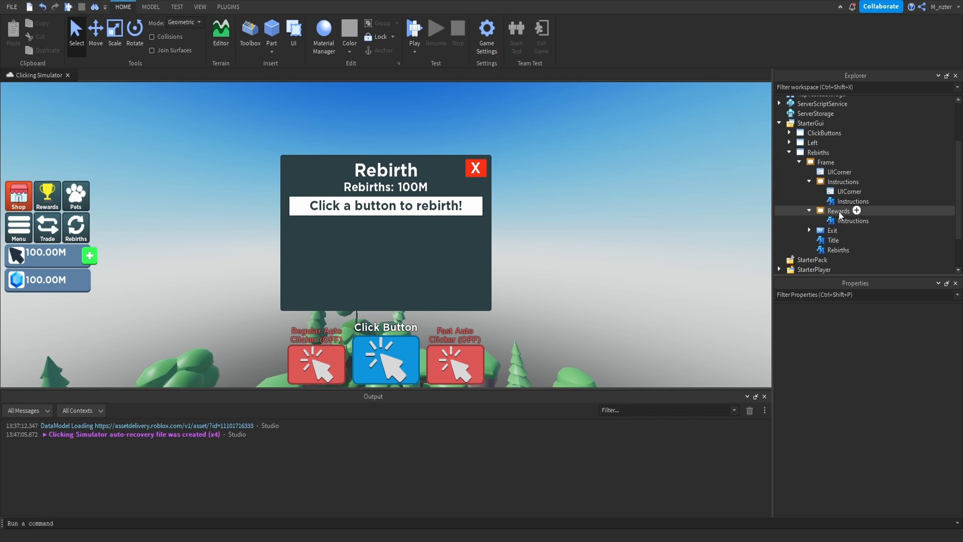
pyautogui.click(853, 210)
pyautogui.click(863, 294)
pyautogui.write('bas')
pyautogui.press('BackSpace')
pyautogui.write('c')
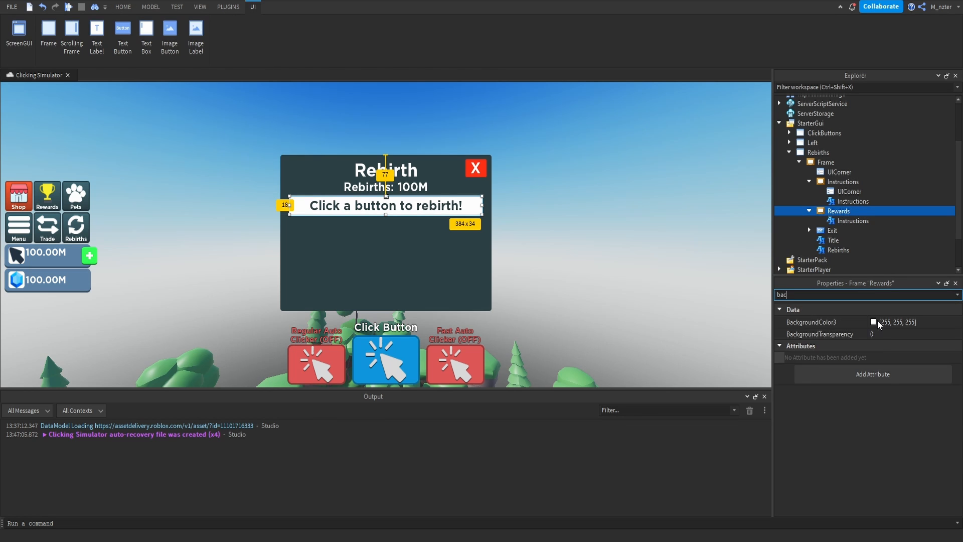
pyautogui.click(879, 335)
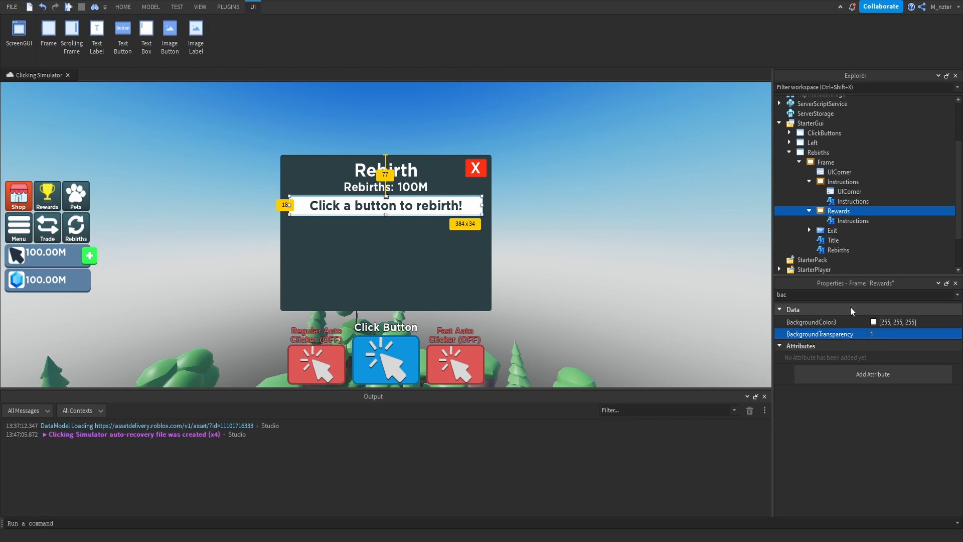
# Step: Set the TextColor3 of the label inside the Rewards frame to white, [255, 255, 255]
pyautogui.click(852, 221)
pyautogui.click(861, 293)
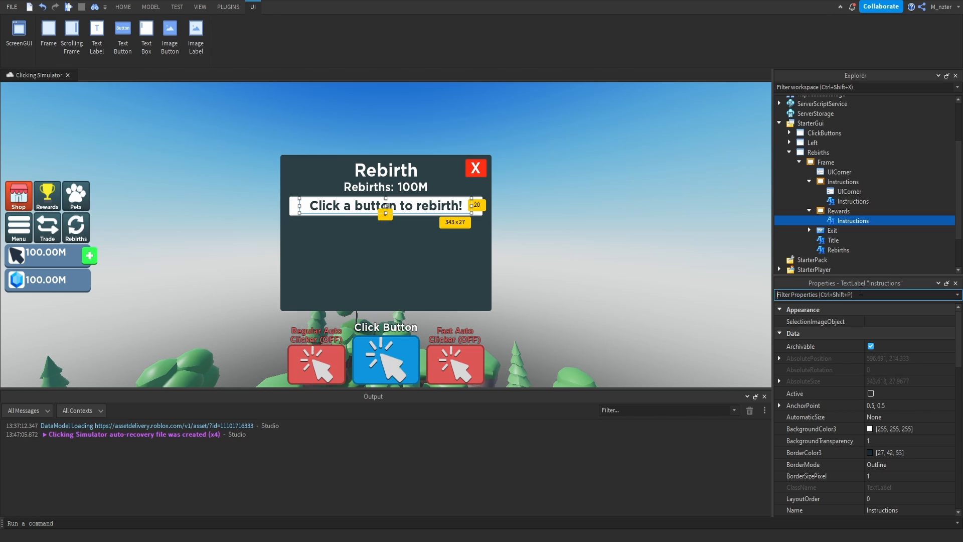
pyautogui.write('tex')
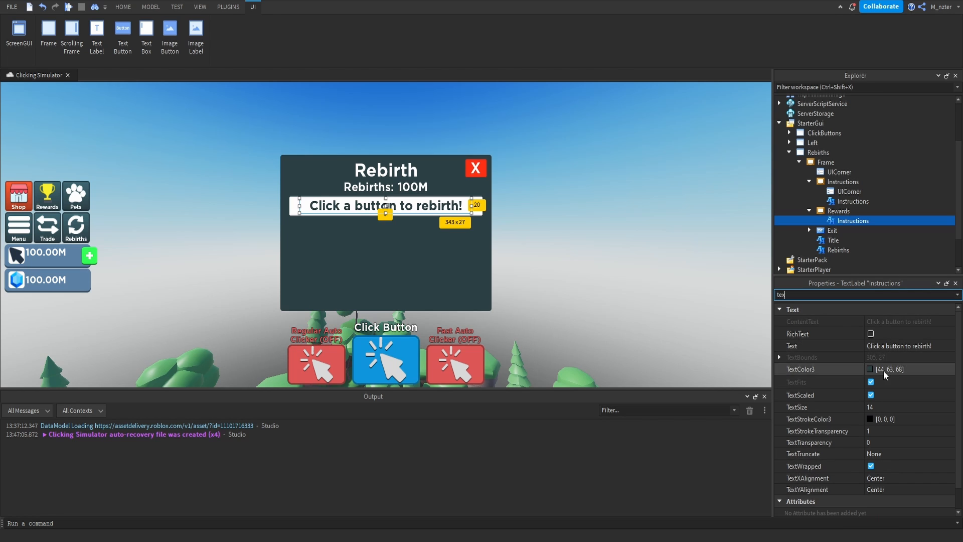
pyautogui.click(871, 368)
pyautogui.click(448, 272)
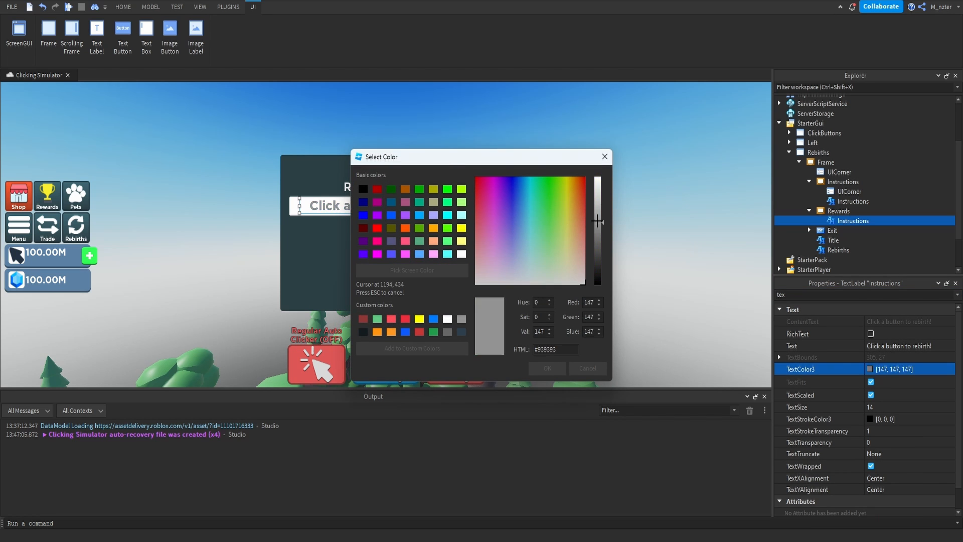
pyautogui.click(448, 319)
pyautogui.click(548, 368)
# Step: Set the Rewards frame's vertical Position scale to 0.4 and increase its height to about 45 pixels
pyautogui.click(839, 211)
pyautogui.doubleClick(858, 295)
pyautogui.write('po')
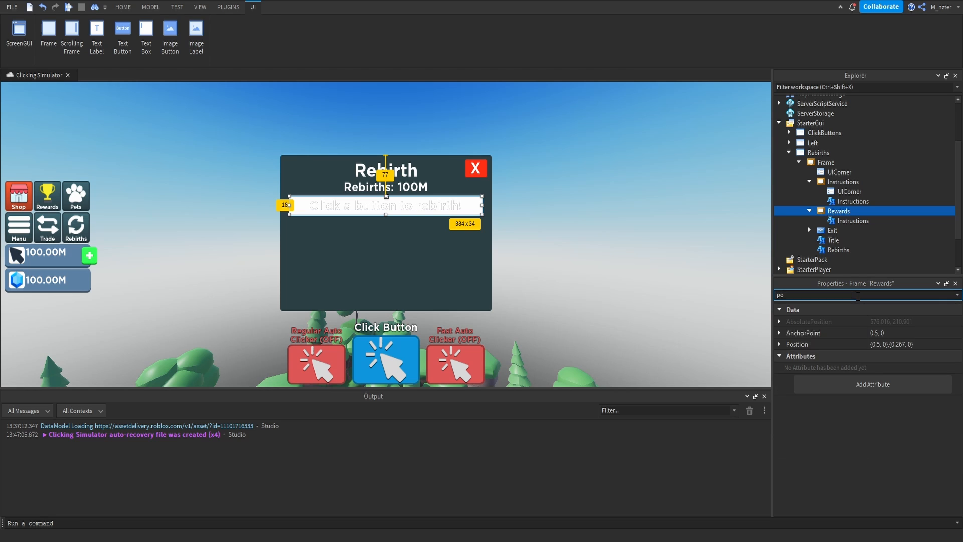
pyautogui.doubleClick(902, 345)
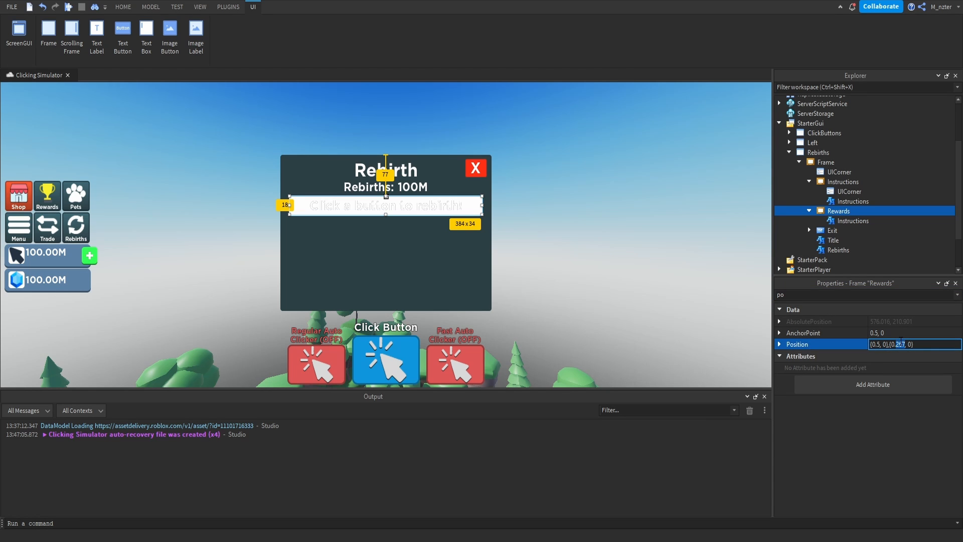
pyautogui.write('3')
pyautogui.press('Return')
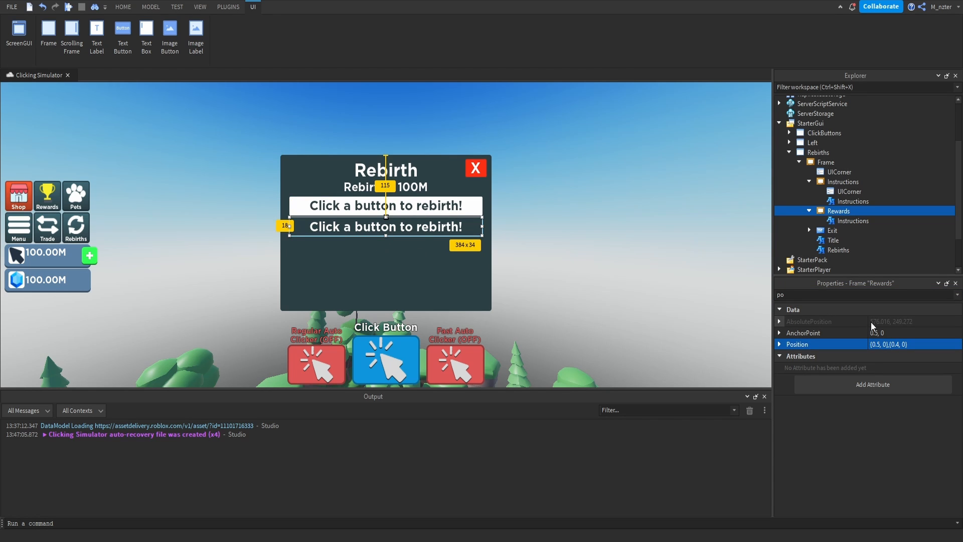
pyautogui.moveTo(385, 237); pyautogui.dragTo(393, 239)
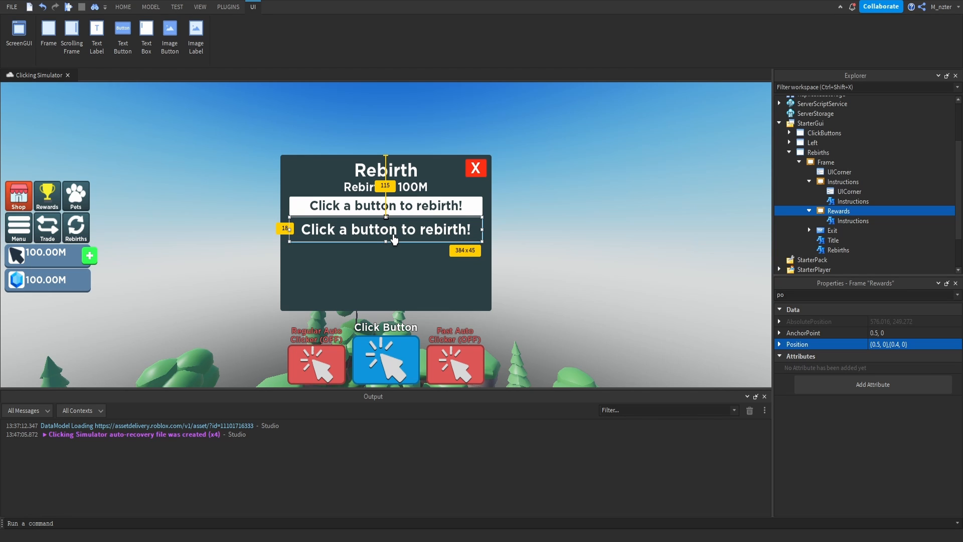
# Step: Rename the label inside the Rewards frame to Reward1
pyautogui.click(393, 236)
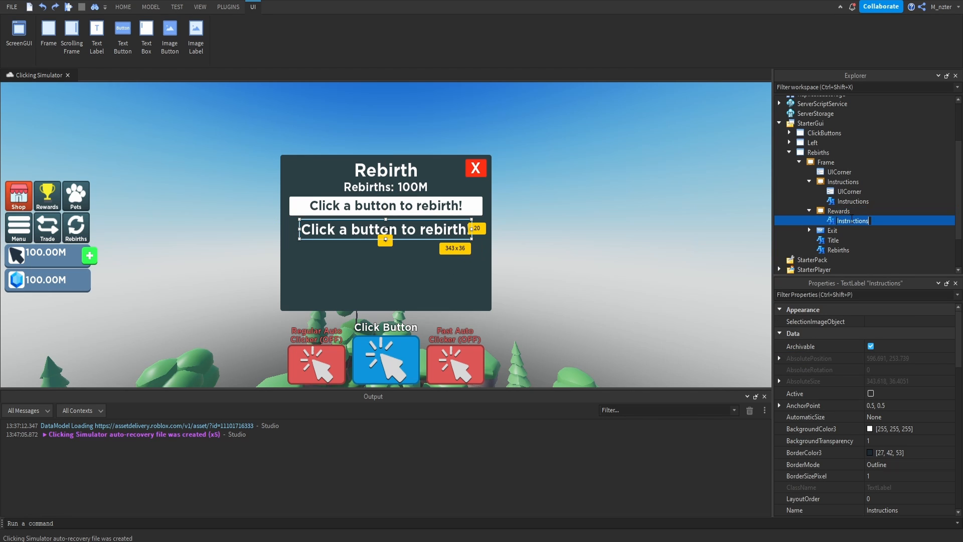
pyautogui.press('F2')
pyautogui.write('Reward1')
pyautogui.press('Return')
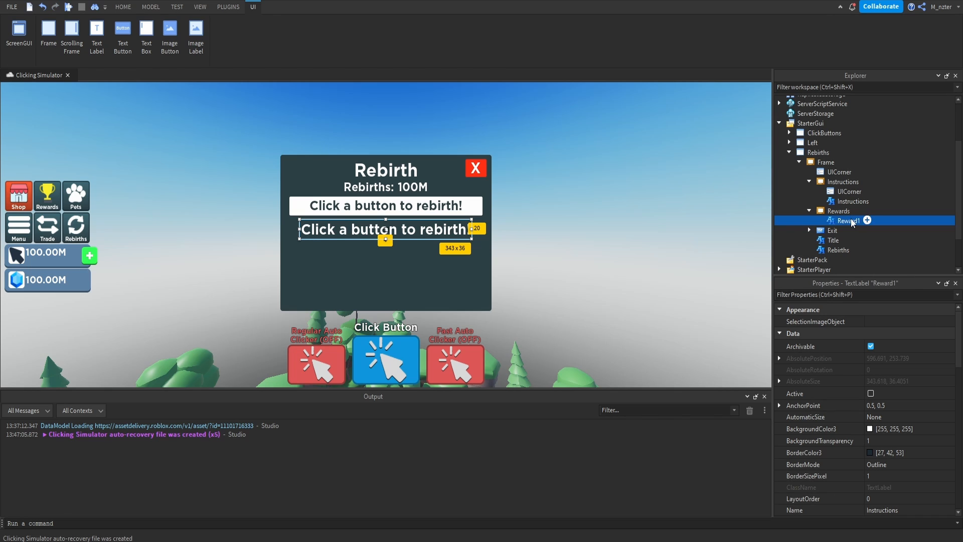
# Step: Set the Reward1 label's Text to "1 Rebirth = 1 Clicks Multiplier"
pyautogui.click(876, 295)
pyautogui.write('text')
pyautogui.click(900, 346)
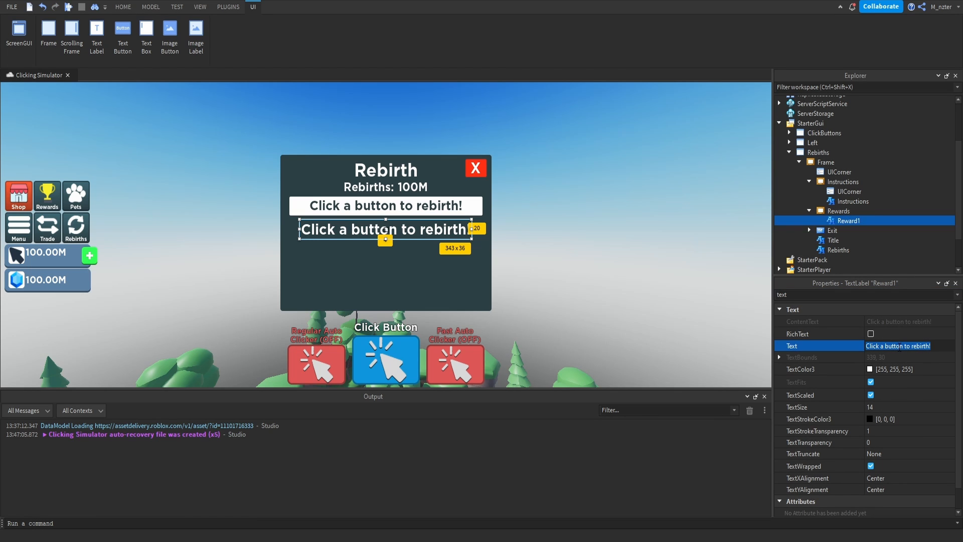
pyautogui.write('1 Rebirth = 1')
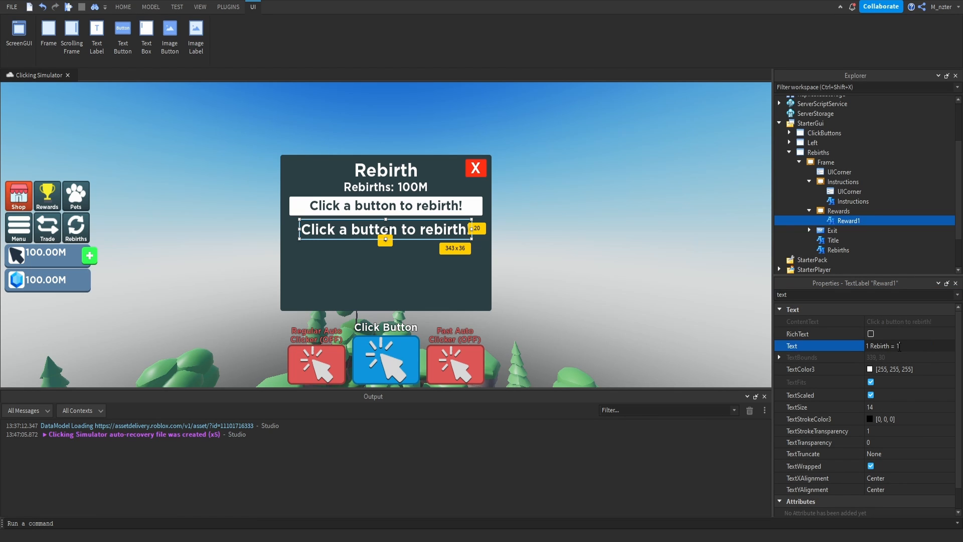
pyautogui.write(' Clicks Multiplier')
pyautogui.press('Return')
# Step: Set the vertical scale of the Reward1 label's Size to 0.5
pyautogui.click(876, 295)
pyautogui.write('size')
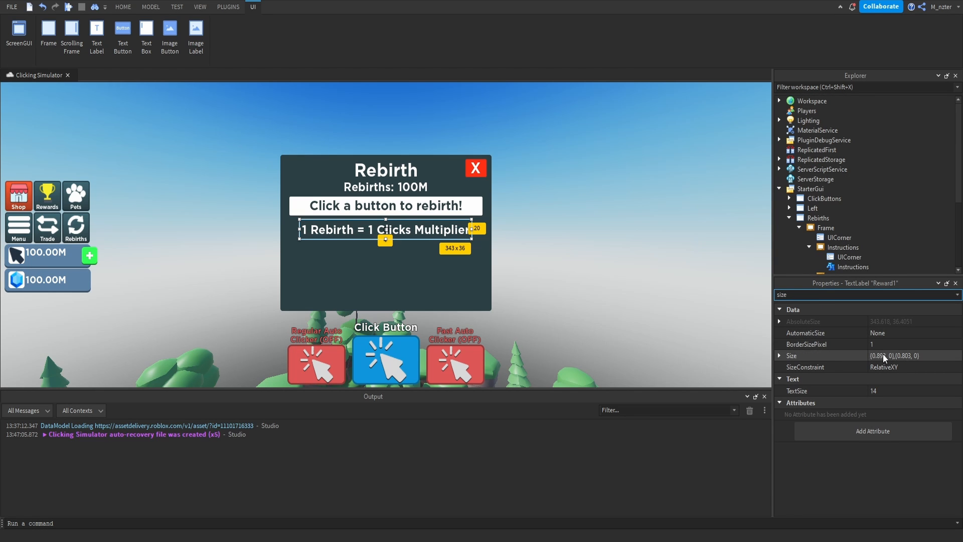
pyautogui.click(909, 356)
pyautogui.write('5')
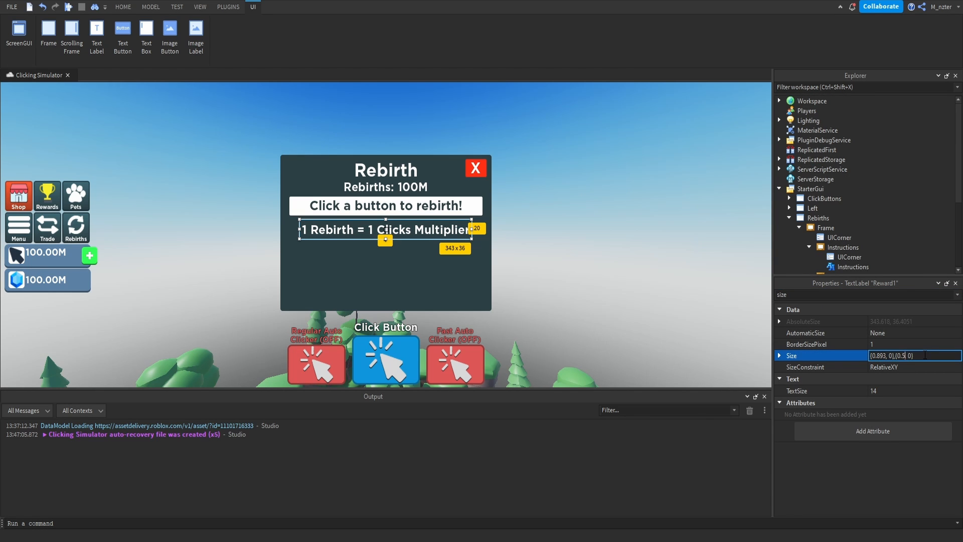
pyautogui.press('Return')
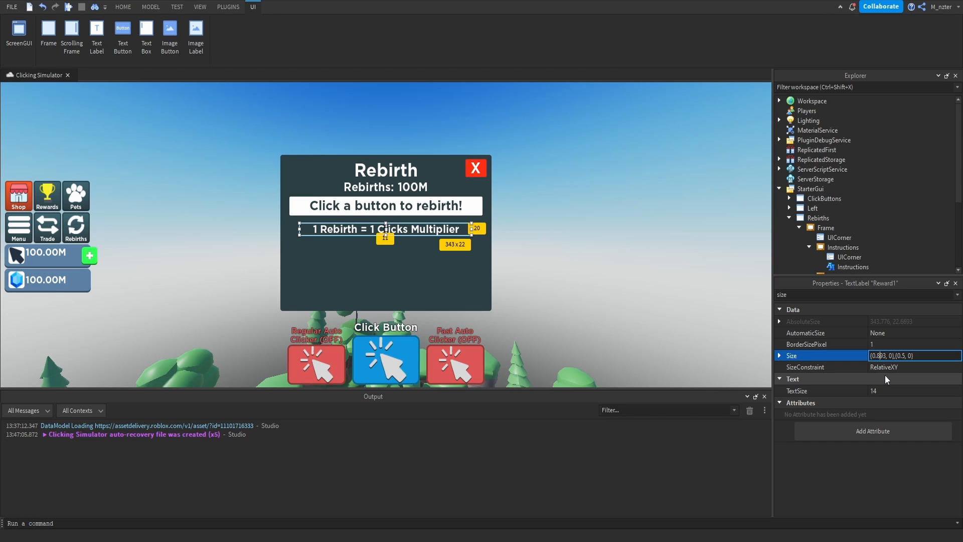
# Step: Set the horizontal scale of the Reward1 label's Size to 1
pyautogui.write('1')
pyautogui.press('Return')
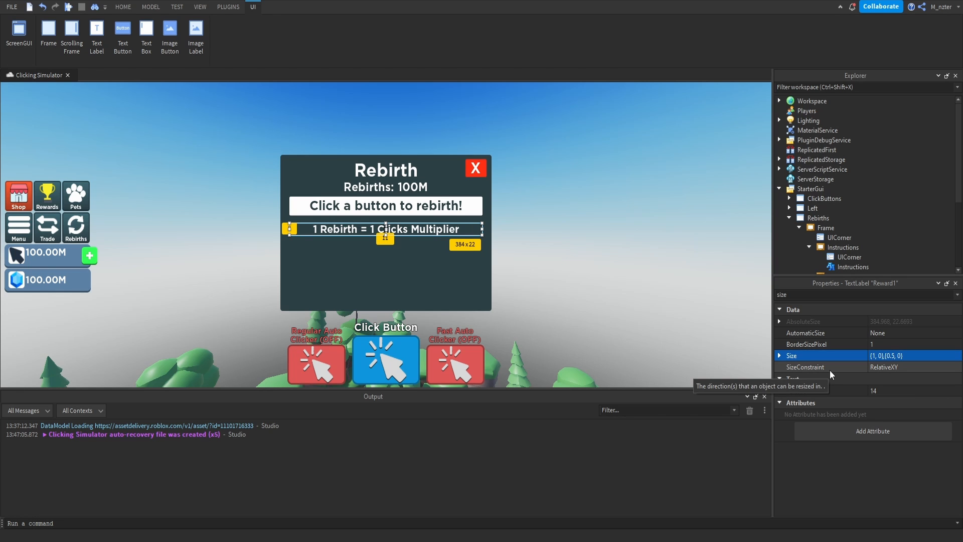
# Step: Add a UIListLayout to the Rewards frame and set its HorizontalAlignment to Center
pyautogui.click(859, 230)
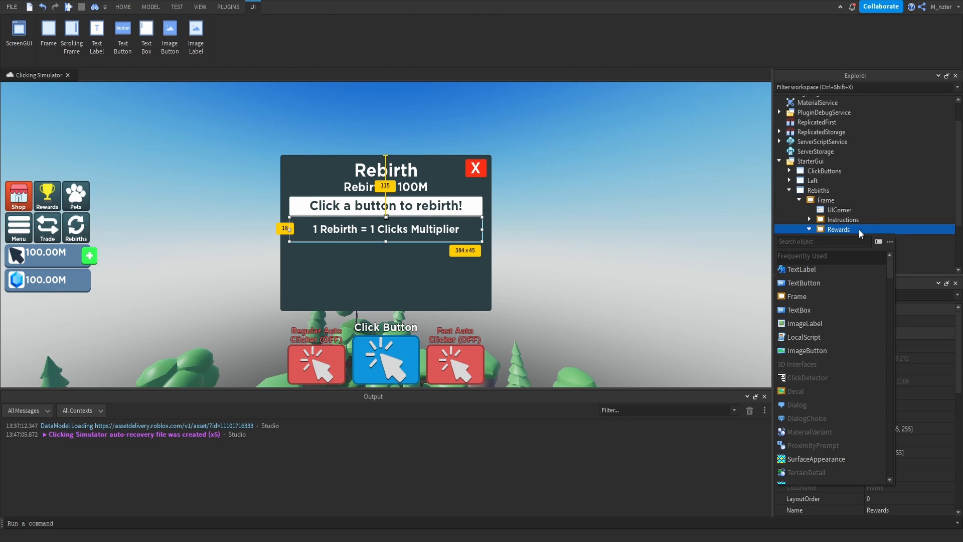
pyautogui.write('uil')
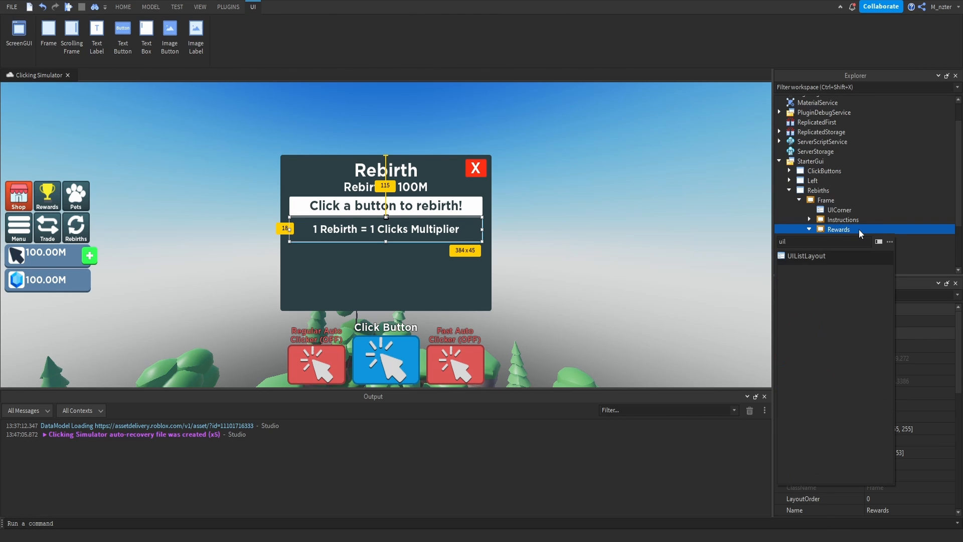
pyautogui.press('Return')
pyautogui.click(861, 240)
pyautogui.click(888, 427)
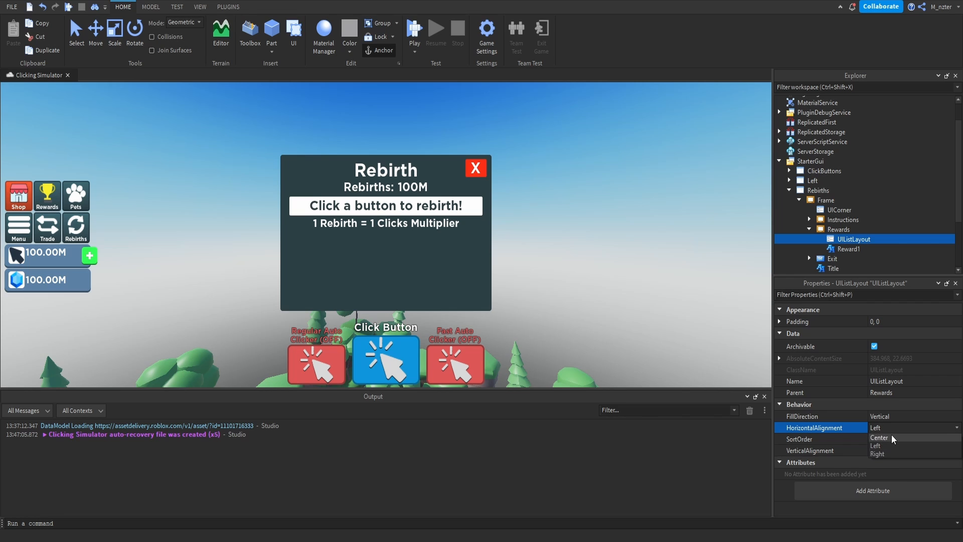
pyautogui.click(893, 438)
pyautogui.click(893, 451)
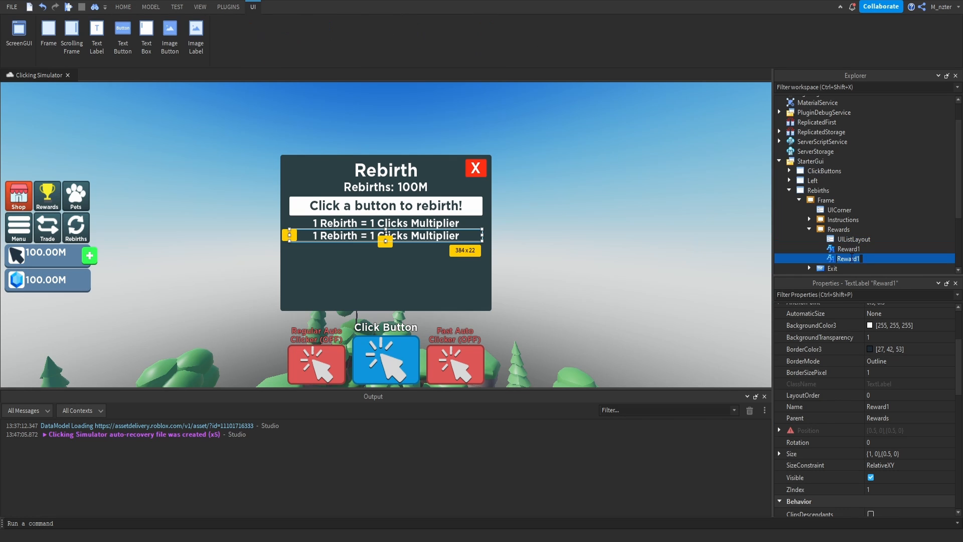
# Step: Rename the duplicated reward label as Reward2 and set its Text to "1 Rebirth = 10 Gems"
pyautogui.doubleClick(853, 258)
pyautogui.press('Return')
pyautogui.click(873, 295)
pyautogui.write('text')
pyautogui.click(901, 322)
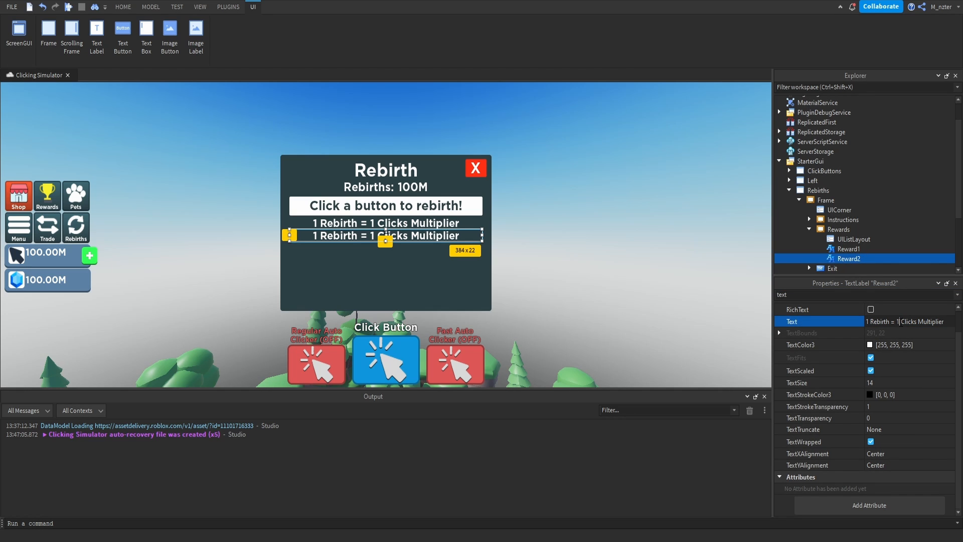
pyautogui.hotkey('shift', 'End')
pyautogui.write('10 Gems')
pyautogui.press('Return')
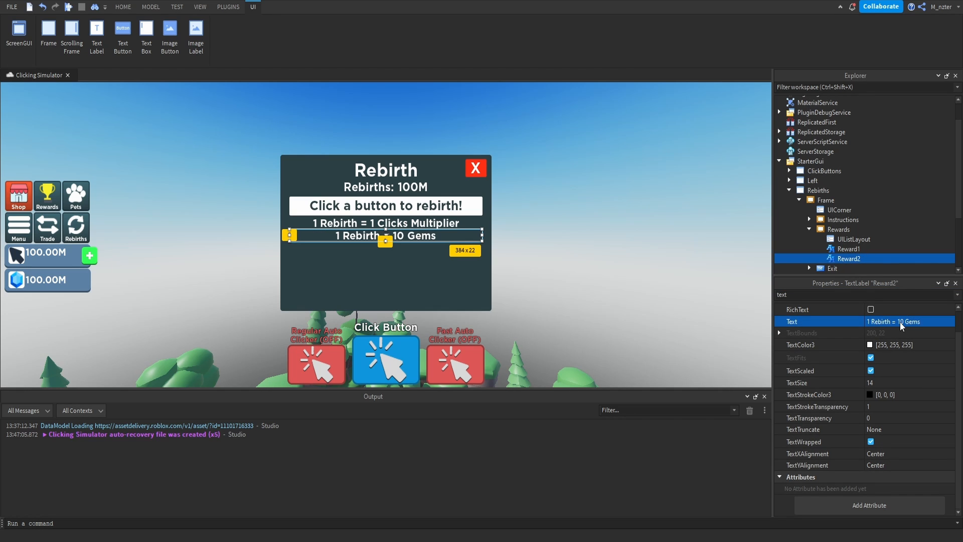
# Step: Set TextXAlignment to Left for both the Reward1 and Reward2 labels
pyautogui.keyDown('ctrl'); pyautogui.click(849, 249); pyautogui.keyUp('ctrl')
pyautogui.click(852, 295)
pyautogui.write('ali')
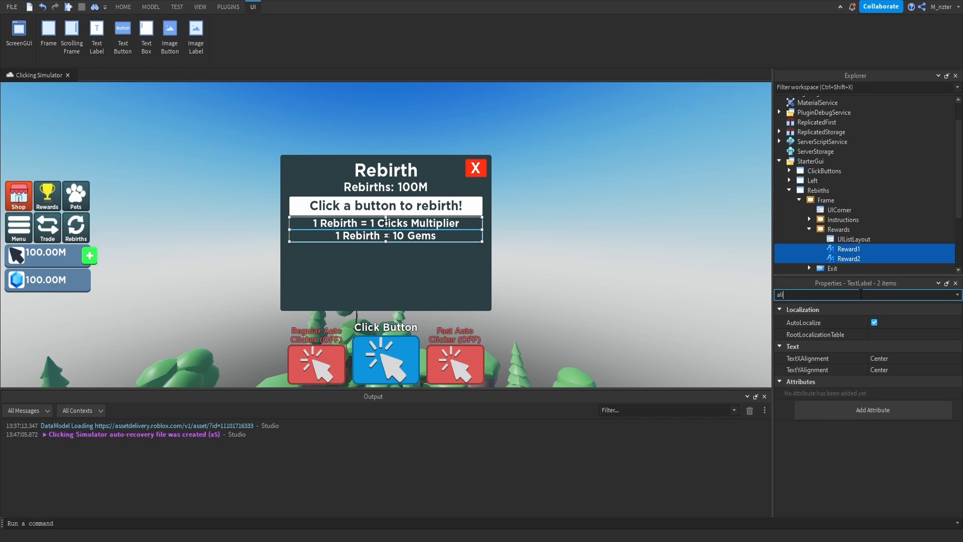
pyautogui.click(909, 361)
pyautogui.click(897, 374)
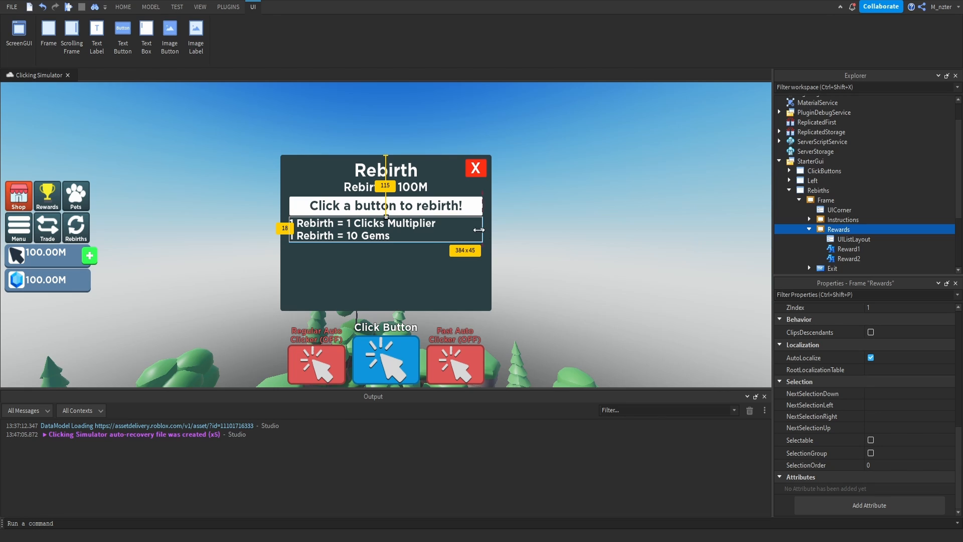
# Step: Narrow the Rewards frame to about 296 pixels wide and set its horizontal Position scale to 0.5
pyautogui.moveTo(478, 229); pyautogui.dragTo(436, 230)
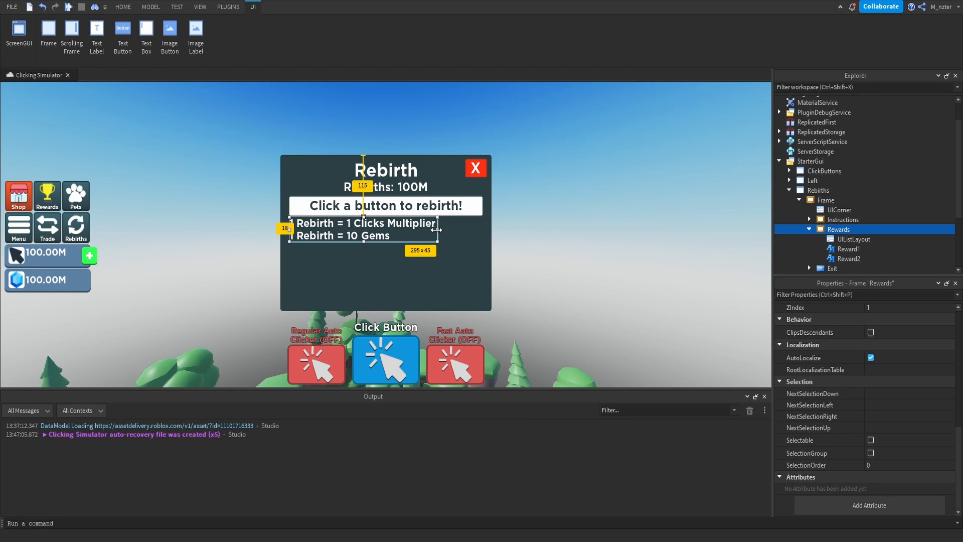
pyautogui.moveTo(436, 230); pyautogui.dragTo(437, 228)
pyautogui.click(833, 296)
pyautogui.write('po')
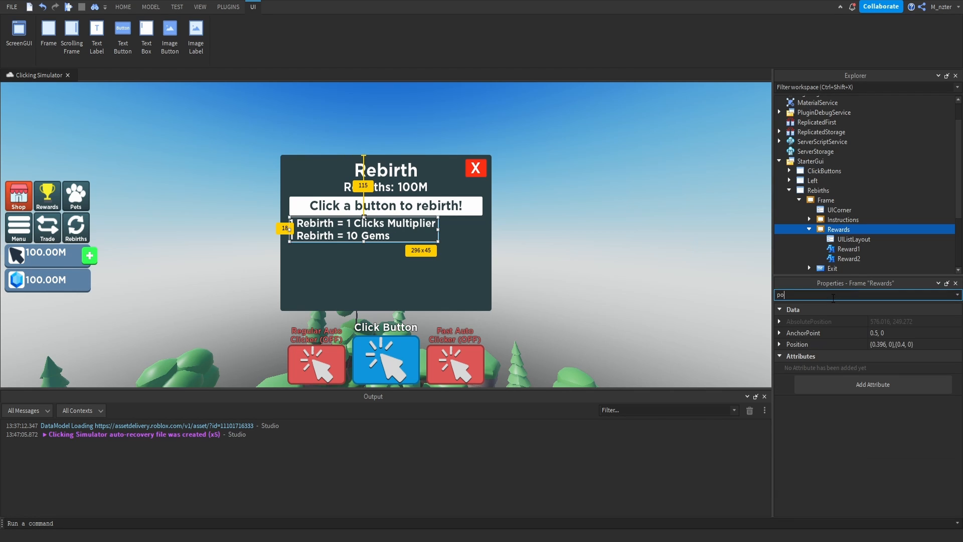
pyautogui.click(882, 344)
pyautogui.doubleClick(881, 343)
pyautogui.write('5')
pyautogui.press('Return')
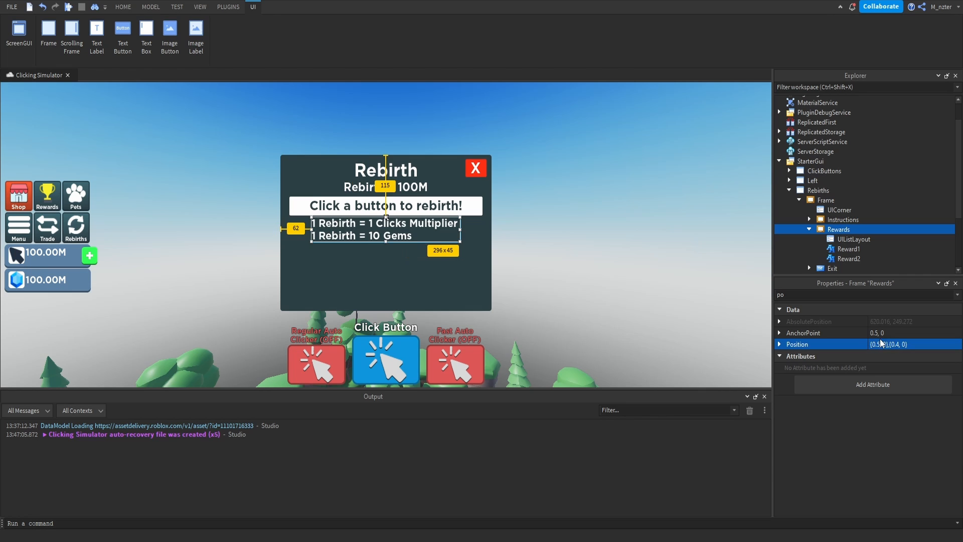
# Step: Add an ImageLabel named Icon inside the Reward2 label
pyautogui.click(846, 259)
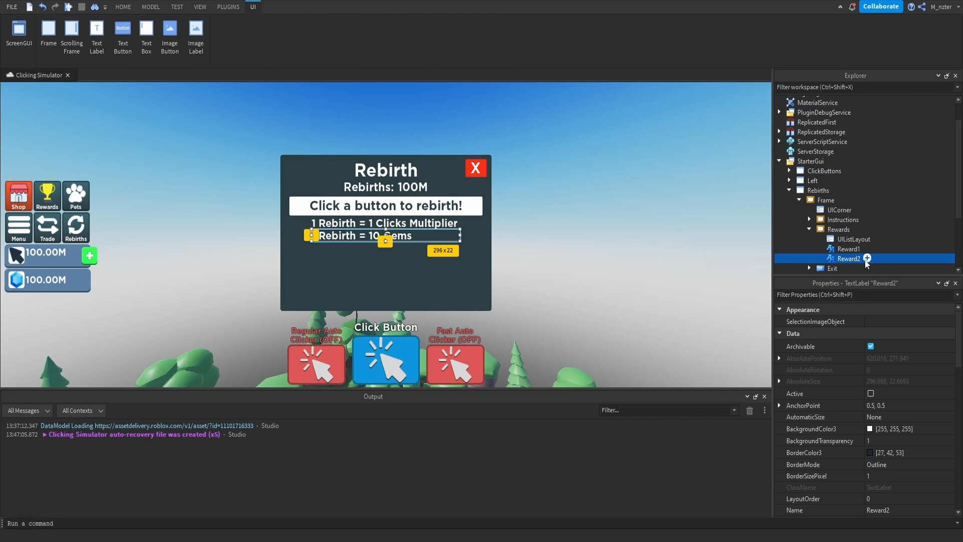
pyautogui.click(865, 259)
pyautogui.write('im')
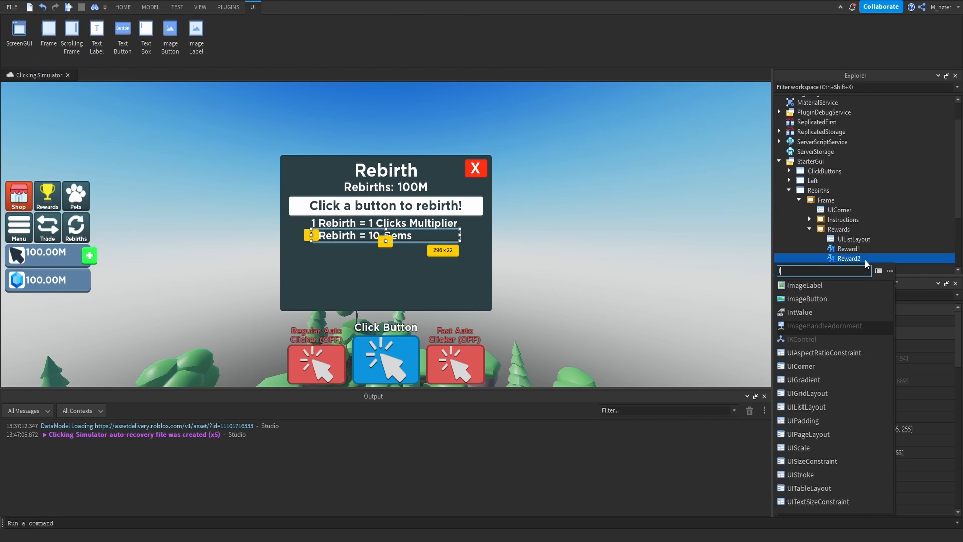
pyautogui.press('Return')
pyautogui.write('Icon')
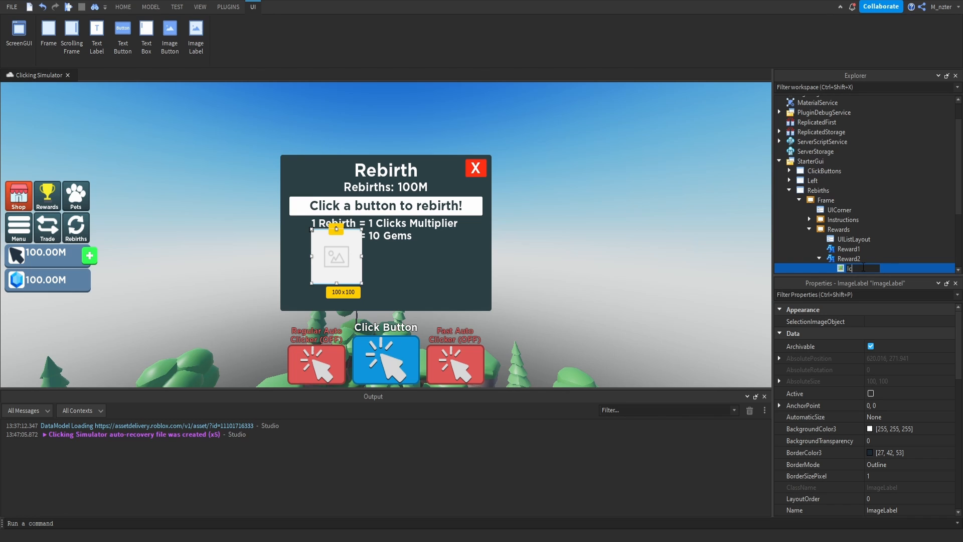
pyautogui.press('Return')
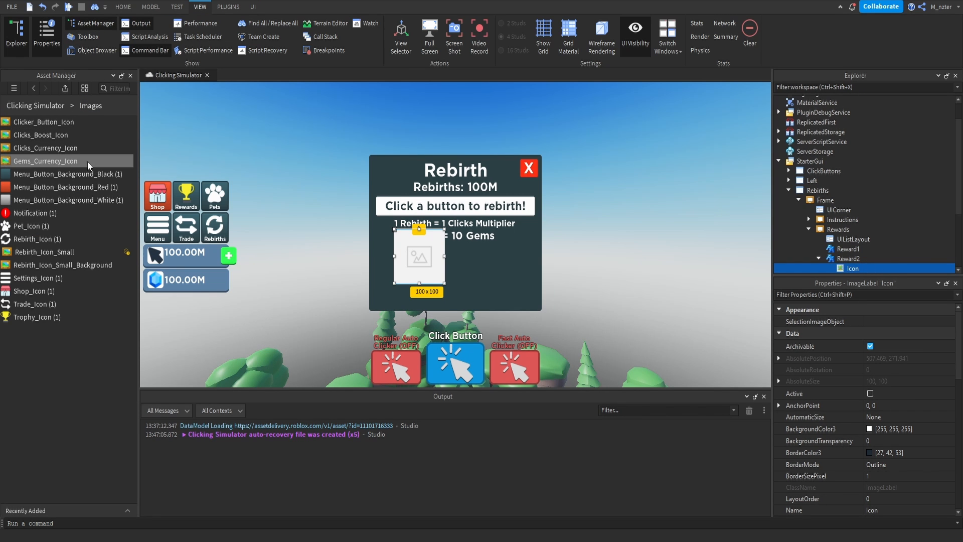
# Step: Copy the asset ID of Gems_Currency_Icon and assign it as the Icon's Image
pyautogui.click(66, 160)
pyautogui.rightClick(66, 161)
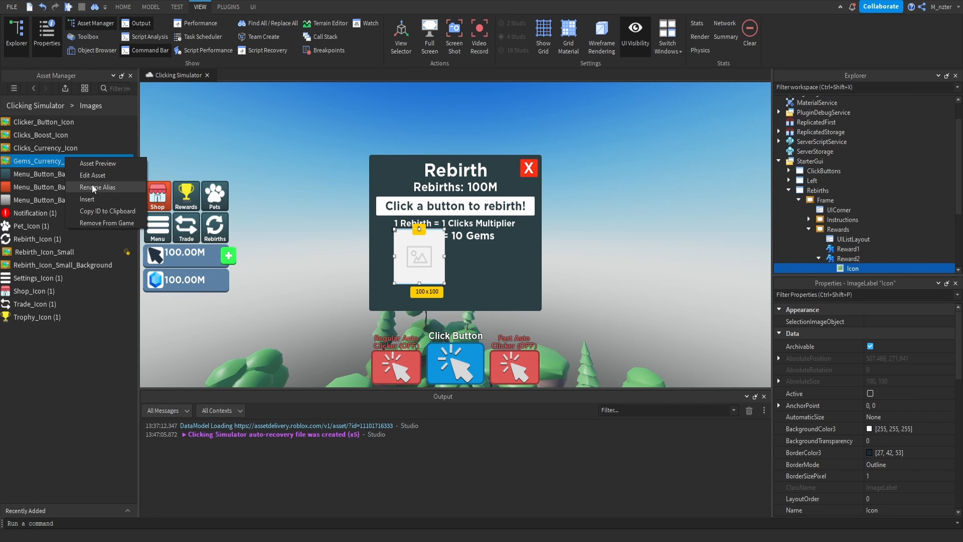
pyautogui.click(108, 210)
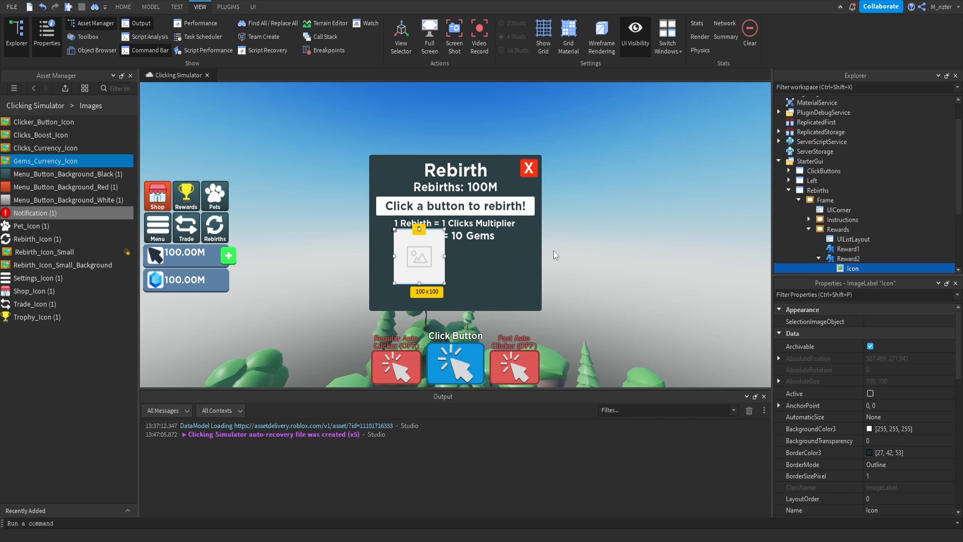
pyautogui.click(877, 297)
pyautogui.write('ima')
pyautogui.click(882, 346)
pyautogui.hotkey('ctrl', 'v')
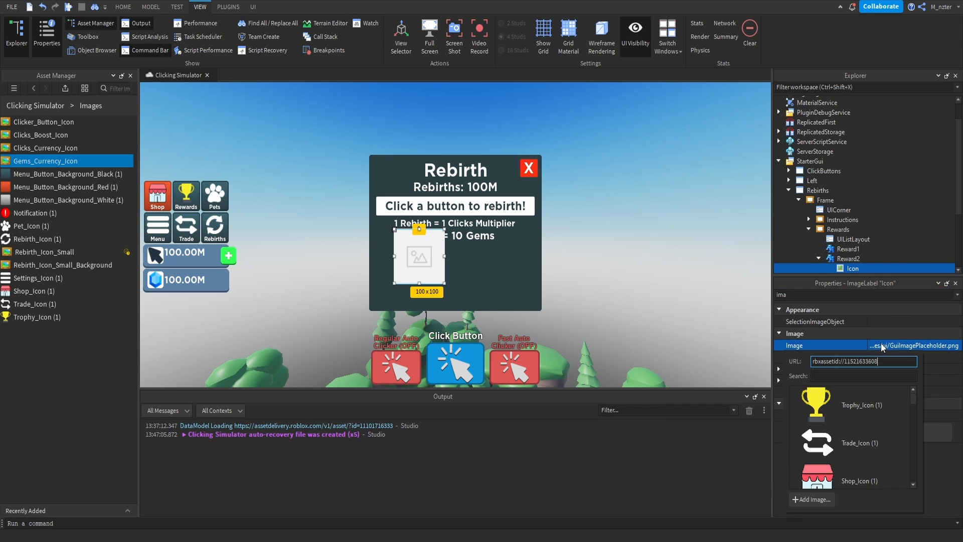
pyautogui.press('Return')
pyautogui.click(131, 76)
# Step: Set the Icon's BackgroundTransparency to 1 and its ScaleType to Fit
pyautogui.doubleClick(856, 294)
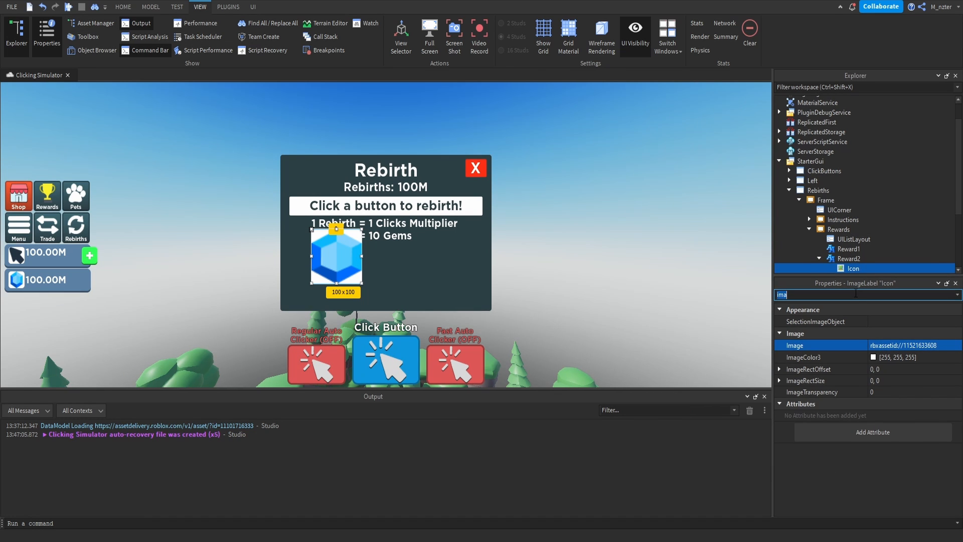
pyautogui.write('ba')
pyautogui.click(883, 331)
pyautogui.write('1')
pyautogui.click(882, 298)
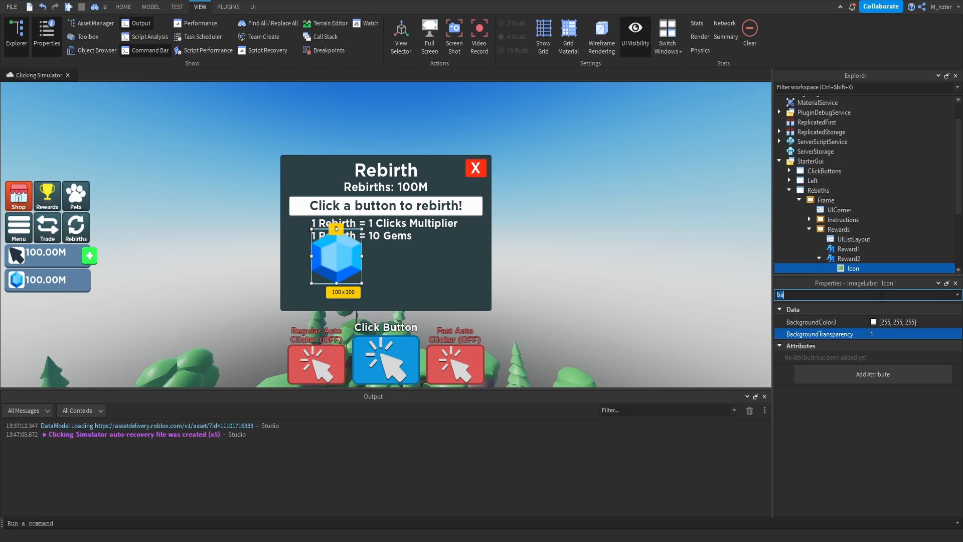
pyautogui.write('sc')
pyautogui.click(897, 345)
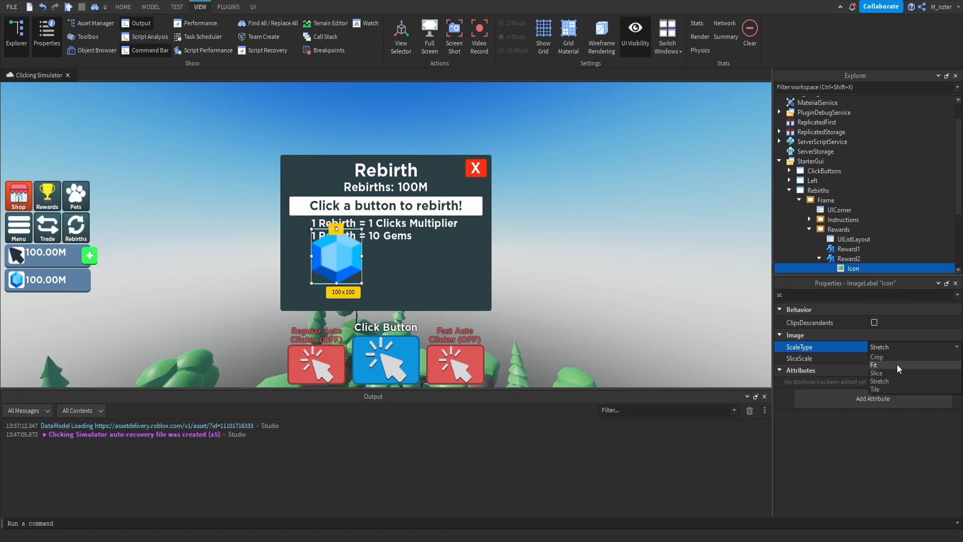
pyautogui.click(894, 366)
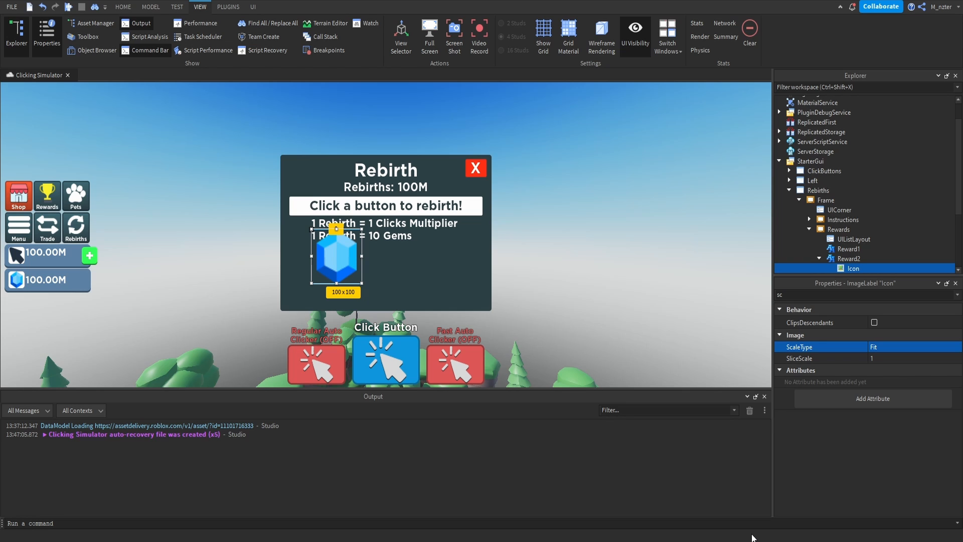
# Step: Move the gem icon clear of the reward text and set its Size to {0.1, 0},{1, 0}
pyautogui.moveTo(353, 241)
pyautogui.mouseDown()
pyautogui.moveTo(378, 241)
pyautogui.moveTo(387, 255)
pyautogui.moveTo(363, 244)
pyautogui.mouseUp()
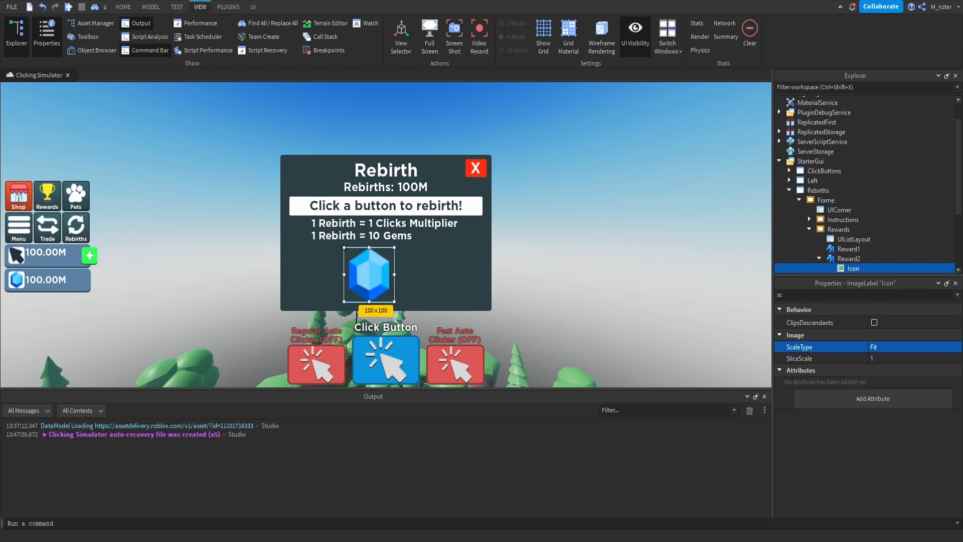
pyautogui.click(875, 295)
pyautogui.write('size')
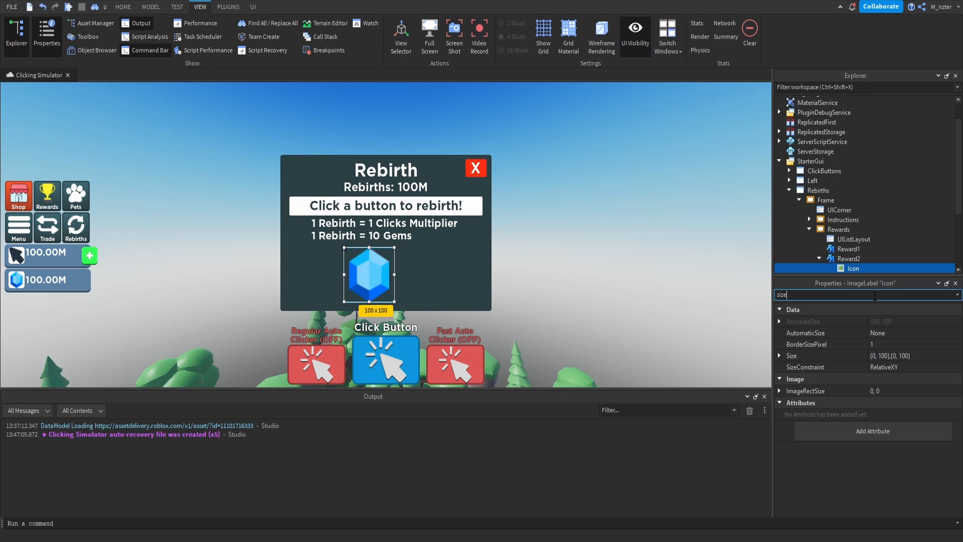
pyautogui.press('BackSpace')
pyautogui.click(875, 358)
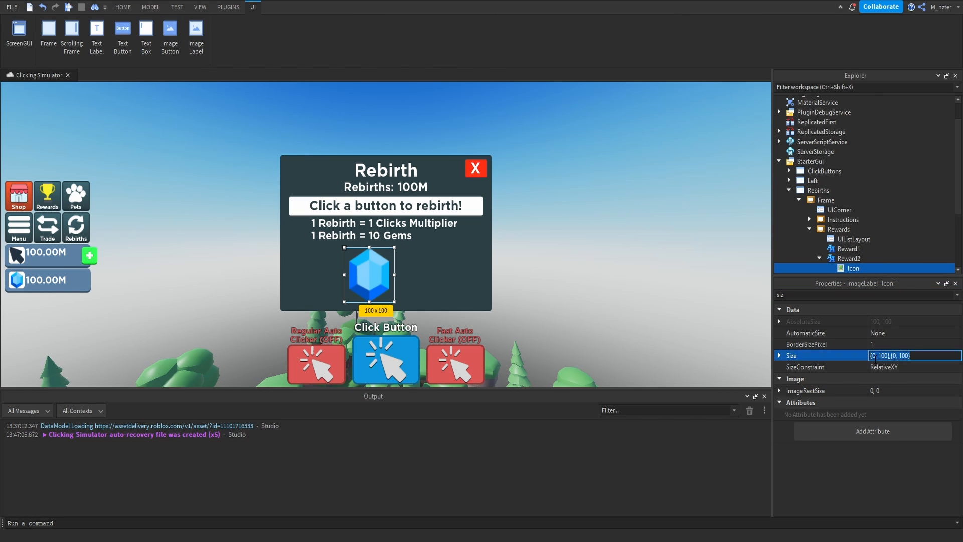
pyautogui.press('BackSpace')
pyautogui.write('.1,0,1,0')
pyautogui.press('Return')
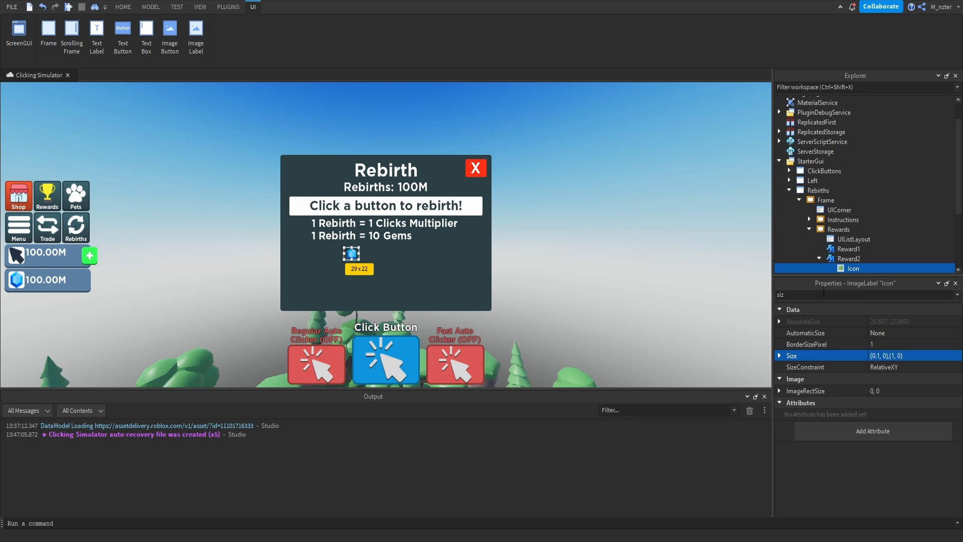
# Step: Set the gem icon's Position to {0.36, 0},{0, 0} within the Reward2 label
pyautogui.doubleClick(824, 293)
pyautogui.write('po')
pyautogui.doubleClick(881, 345)
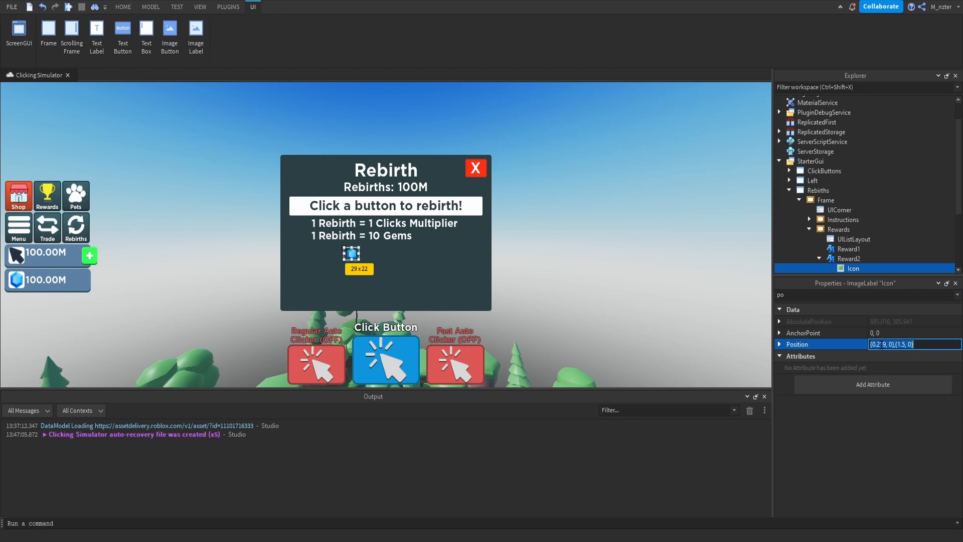
pyautogui.write('36')
pyautogui.press('Return')
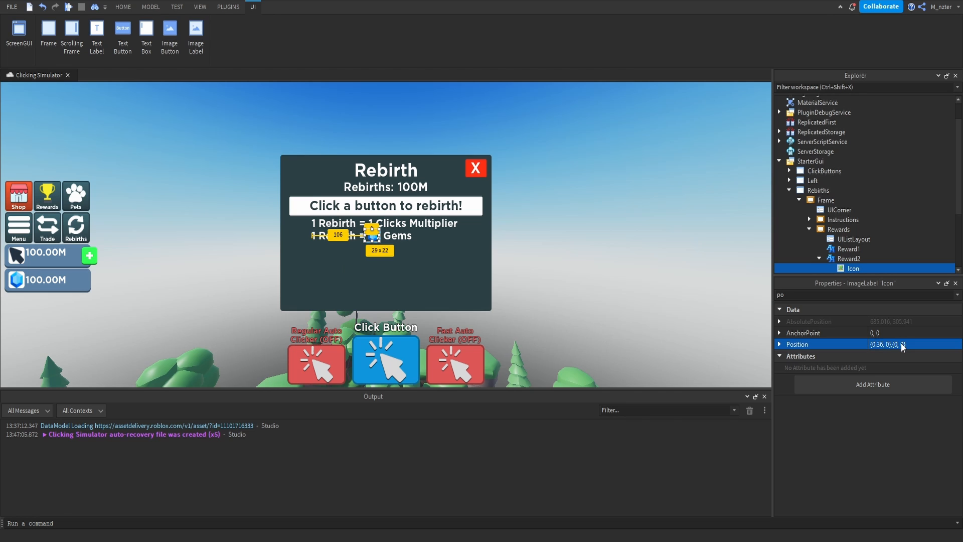
pyautogui.click(646, 241)
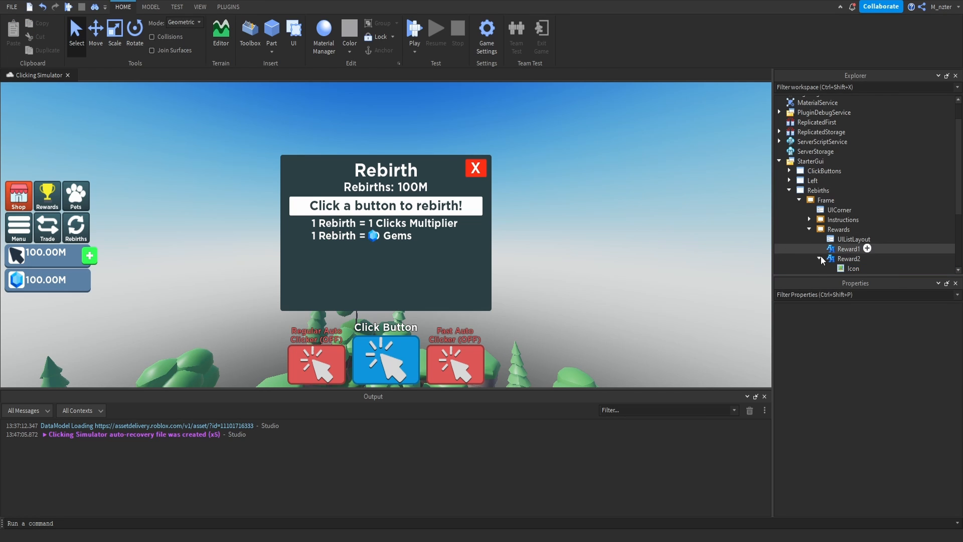
# Step: Add extra spaces before "10 Gems" in the Reward2 label's text so the number clears the gem icon
pyautogui.click(848, 259)
pyautogui.click(840, 295)
pyautogui.write('text')
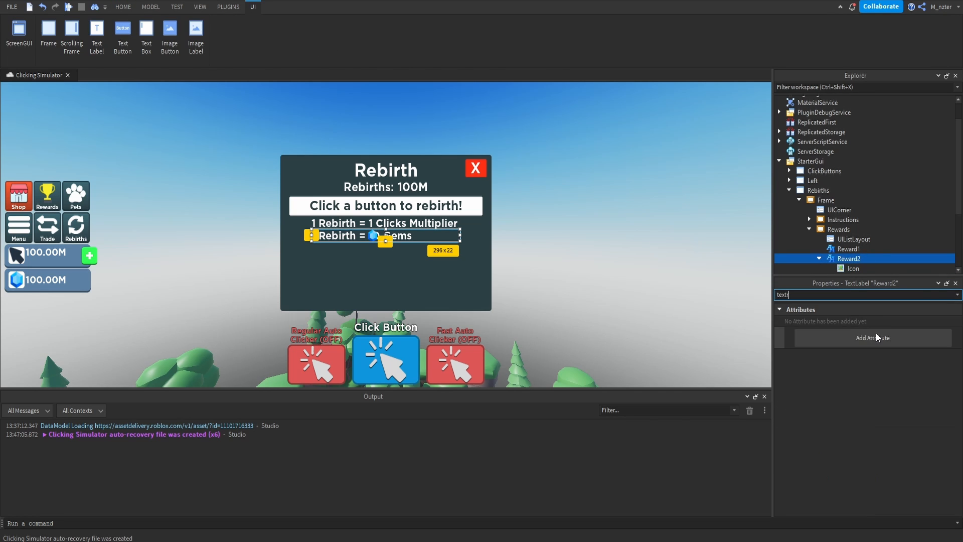
pyautogui.click(896, 345)
pyautogui.click(895, 345)
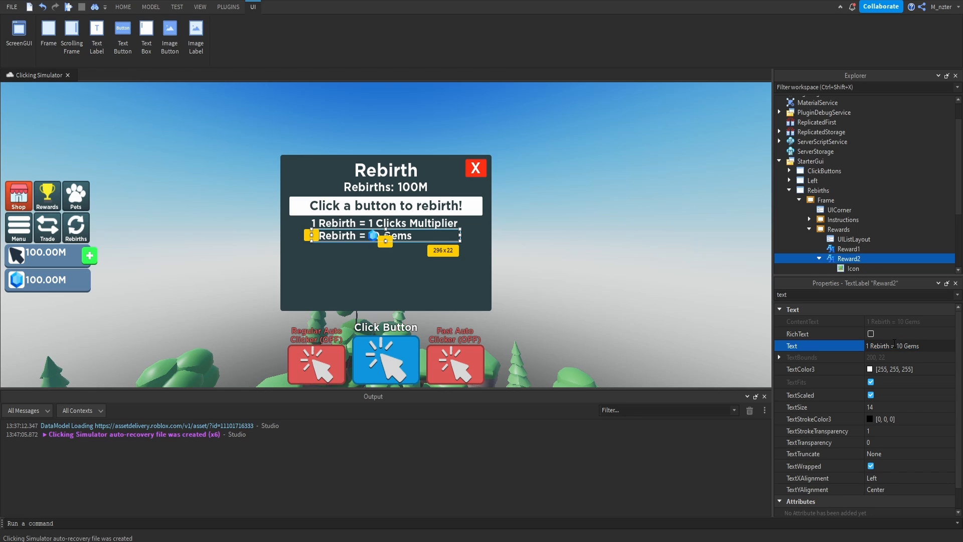
pyautogui.press('Return')
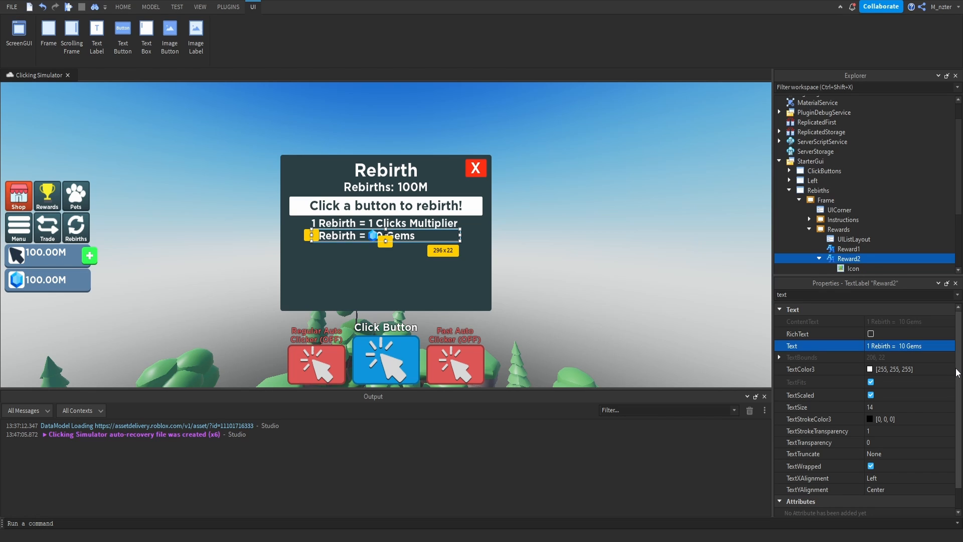
pyautogui.click(905, 346)
pyautogui.click(904, 345)
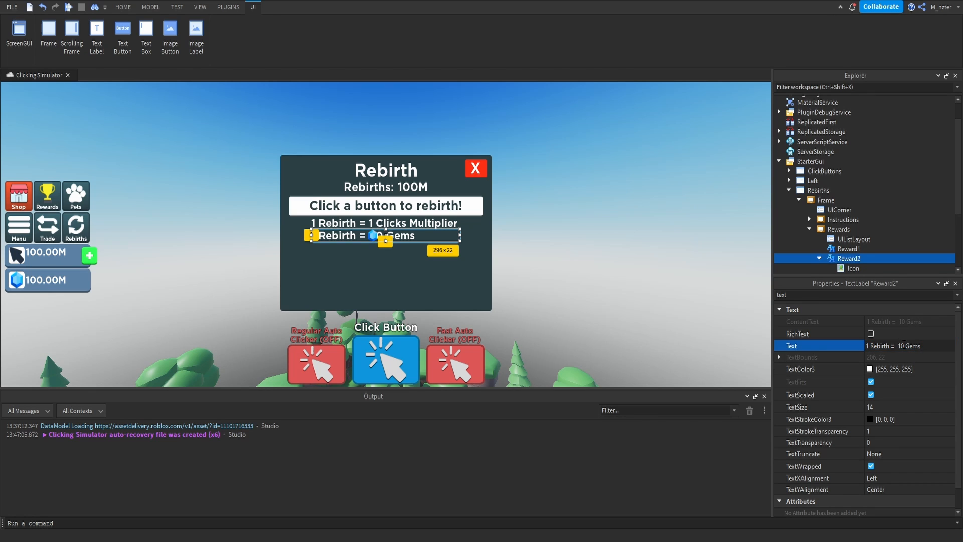
pyautogui.press('Return')
pyautogui.click(900, 347)
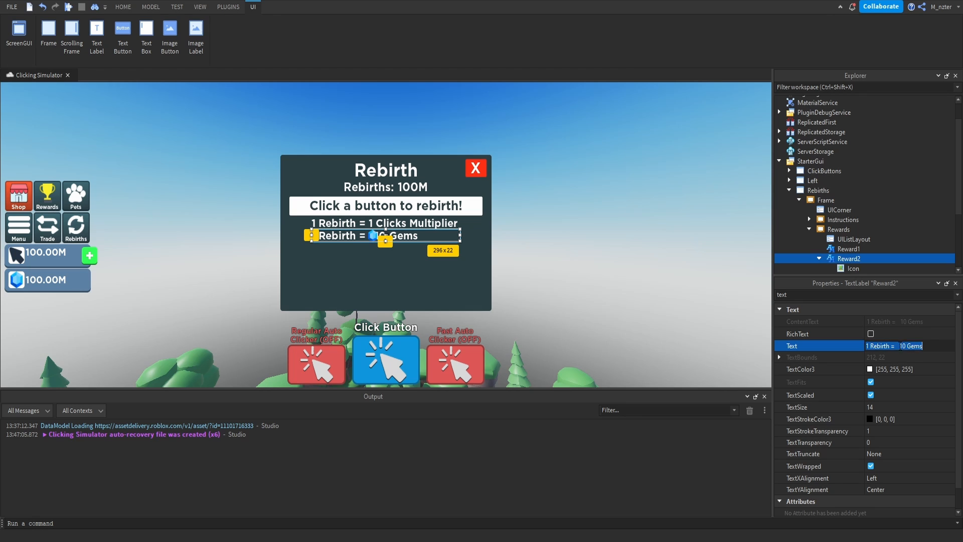
pyautogui.click(899, 346)
pyautogui.press('Return')
pyautogui.click(645, 291)
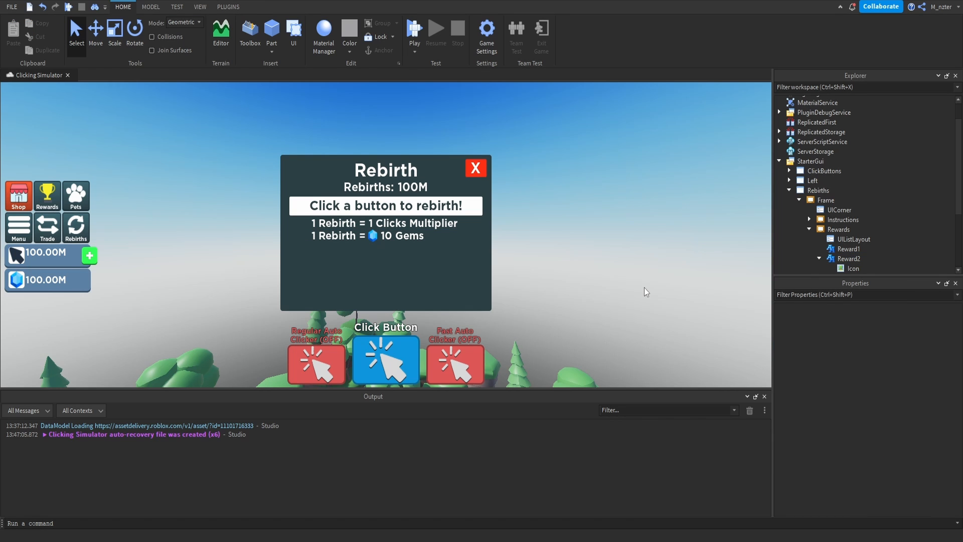
# Step: Insert a ScrollingFrame into the Rebirths window's Frame and rename it Container
pyautogui.scroll(-1, 822, 196)
pyautogui.click(809, 202)
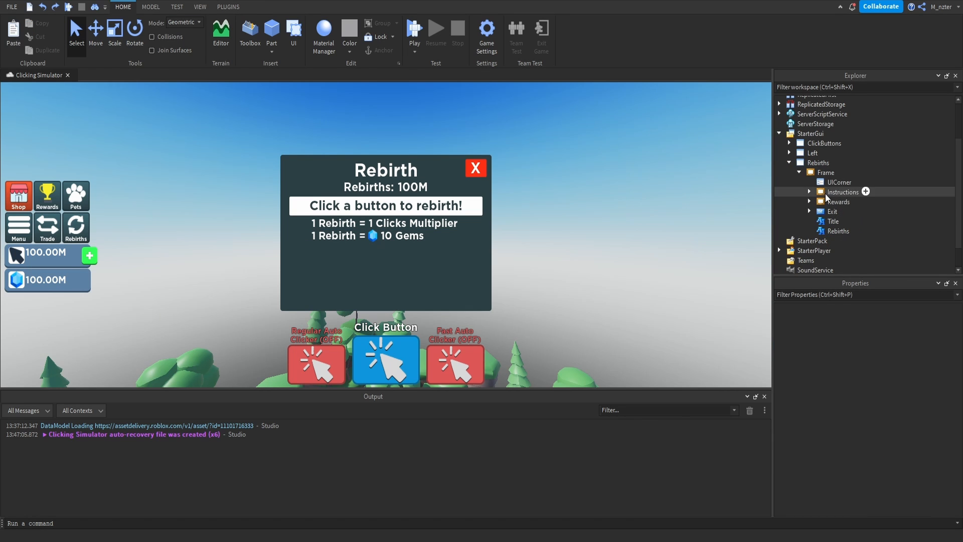
pyautogui.click(839, 173)
pyautogui.write('sc')
pyautogui.click(824, 224)
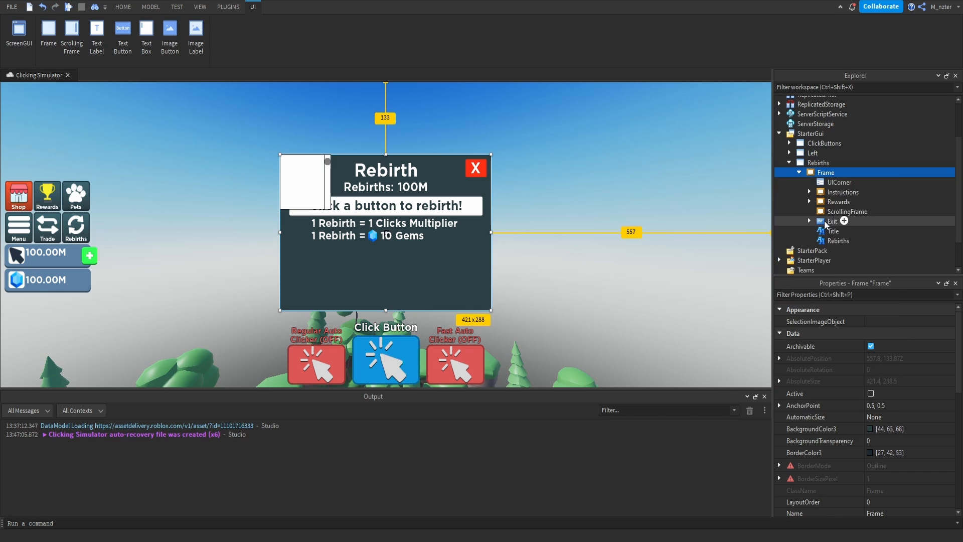
pyautogui.doubleClick(829, 213)
pyautogui.write('Container')
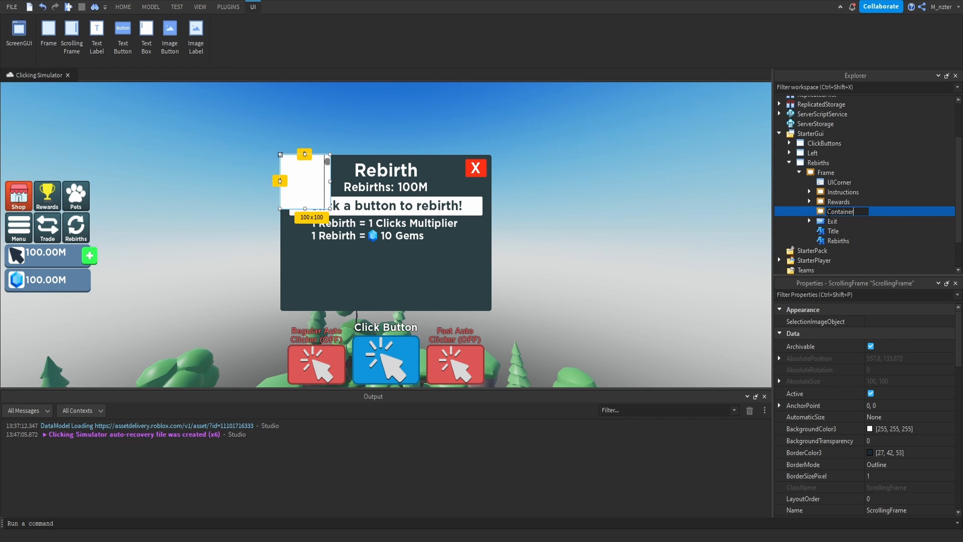
pyautogui.press('Return')
# Step: Set the Container's Size to {0.1, 0},{0.1, 0}
pyautogui.hotkey('ctrl', 'shift', 'p')
pyautogui.write('siz')
pyautogui.click(873, 356)
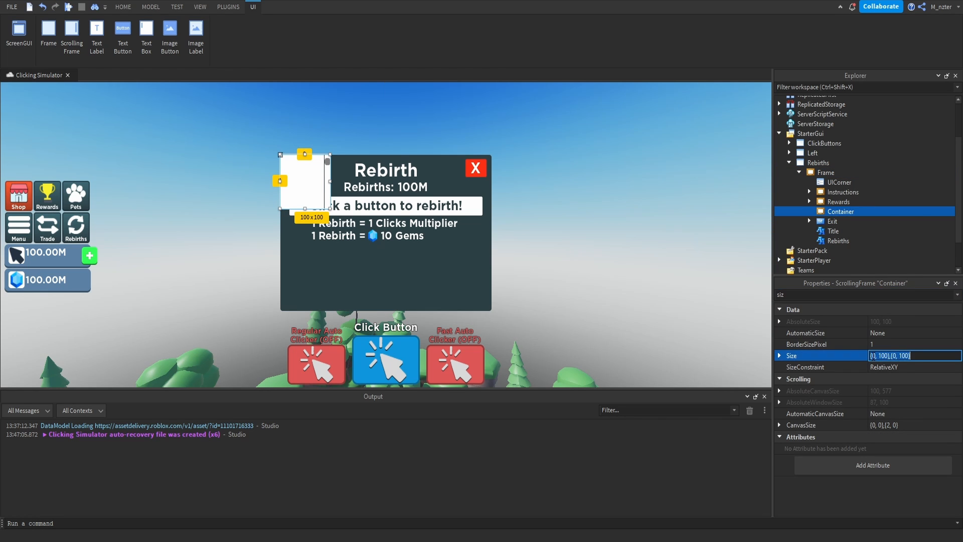
pyautogui.write('.9,0')
pyautogui.press('Return')
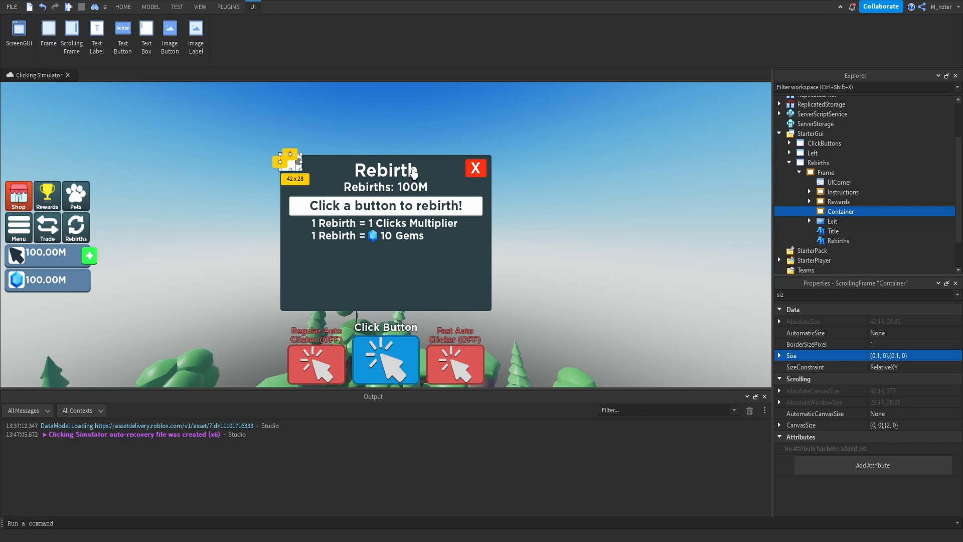
# Step: Move and resize the Container to about 402 x 111 pixels, filling the empty area below the rewards text
pyautogui.moveTo(294, 167); pyautogui.dragTo(487, 311)
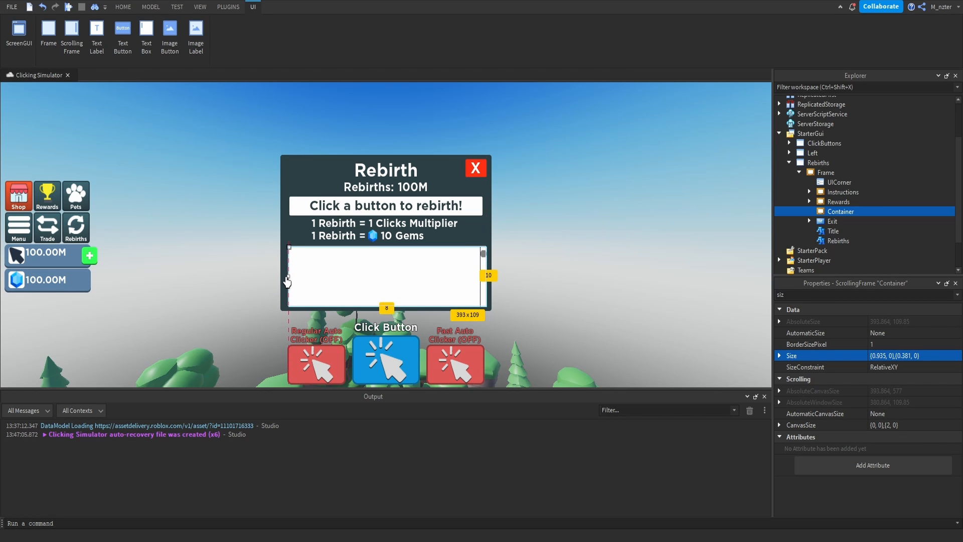
pyautogui.moveTo(290, 277); pyautogui.dragTo(281, 275)
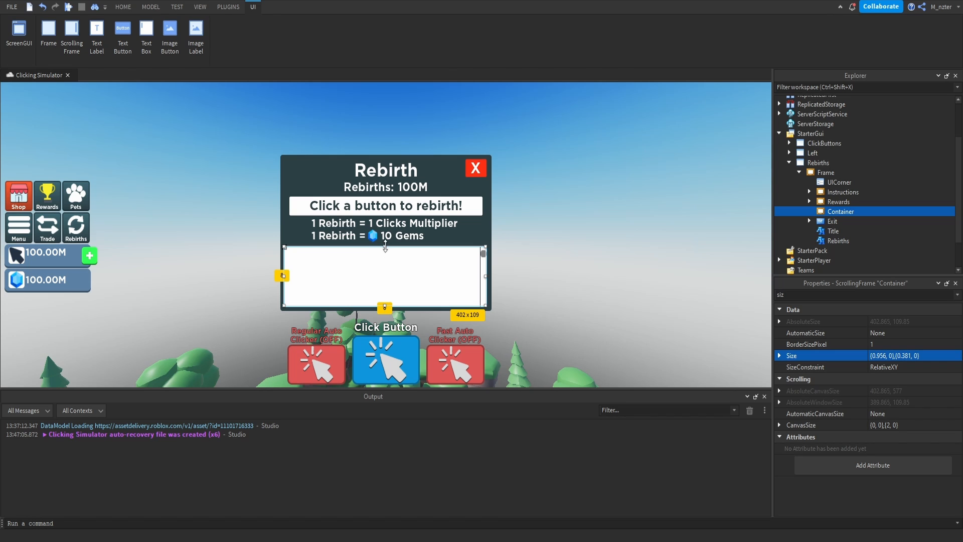
pyautogui.moveTo(385, 246); pyautogui.dragTo(386, 245)
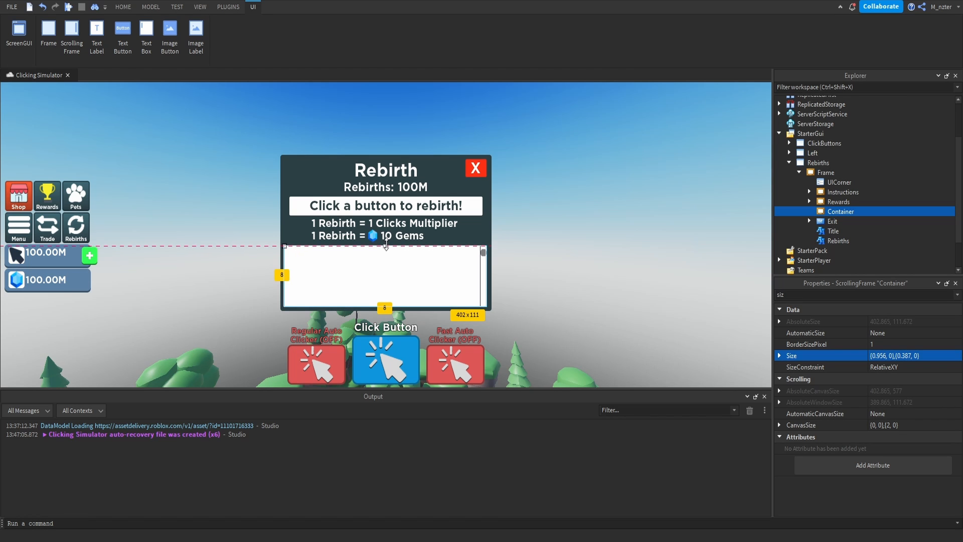
pyautogui.doubleClick(835, 211)
pyautogui.click(833, 203)
pyautogui.click(832, 209)
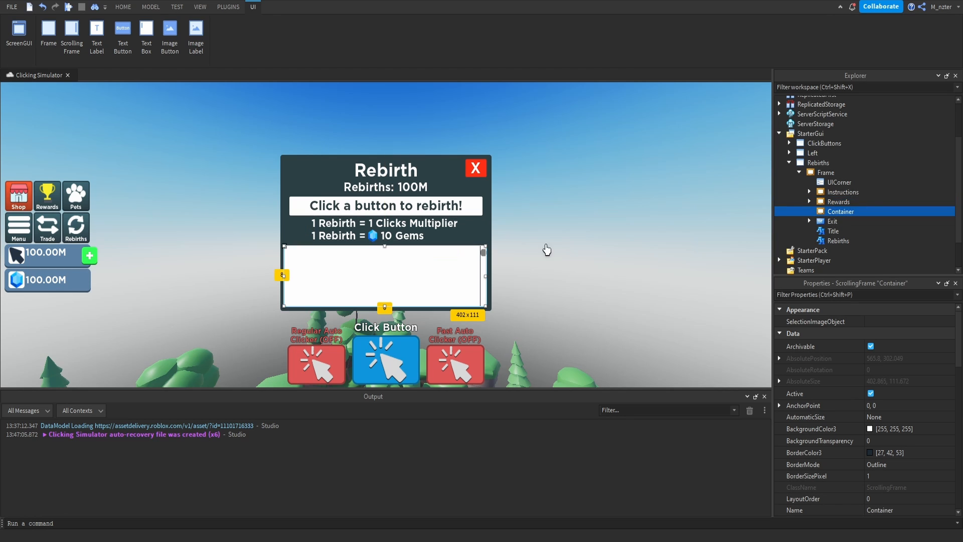
pyautogui.moveTo(386, 246); pyautogui.dragTo(386, 246)
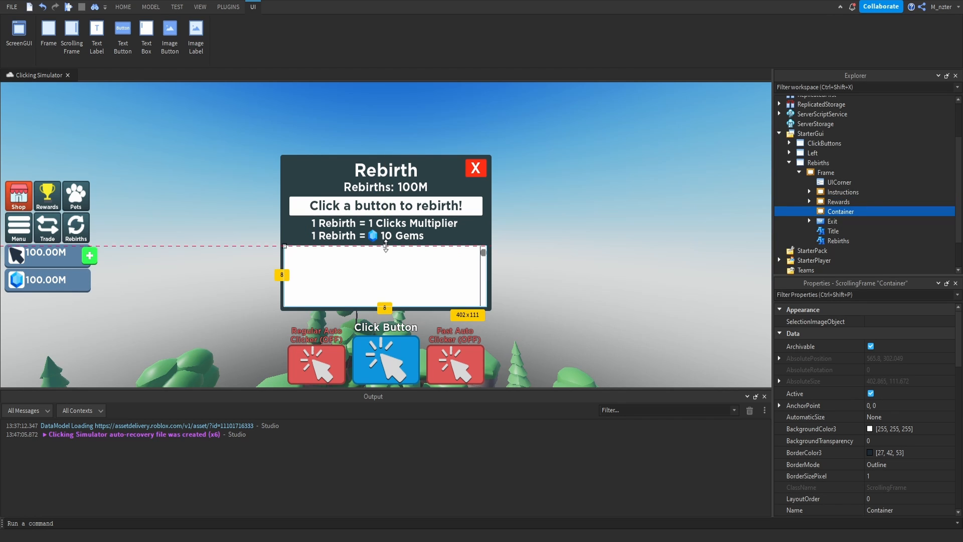
# Step: Center the Container horizontally by setting its AnchorPoint to 0.5, 0 and its Position's X scale to 0.5
pyautogui.click(821, 296)
pyautogui.write('po')
pyautogui.click(874, 332)
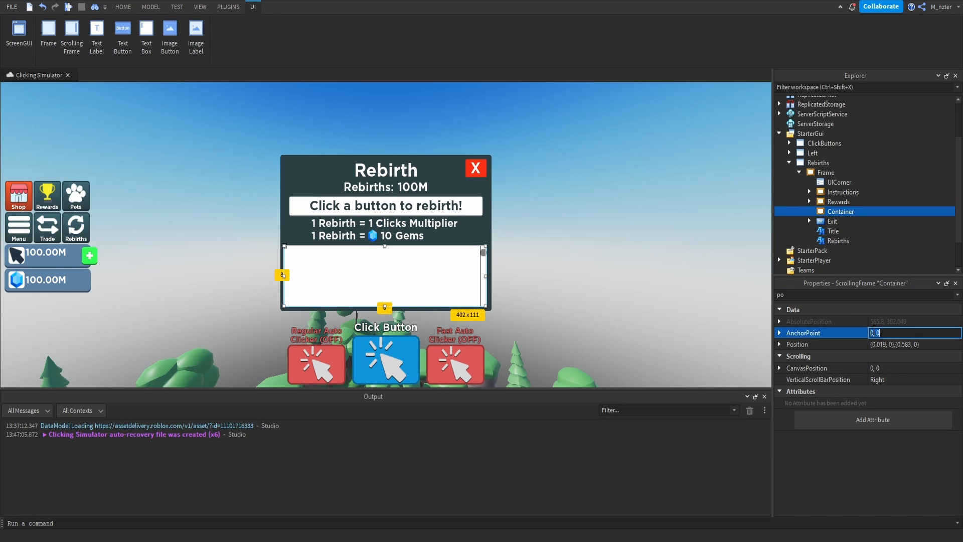
pyautogui.write('.5')
pyautogui.press('Return')
pyautogui.click(887, 345)
pyautogui.moveTo(887, 345); pyautogui.dragTo(877, 345)
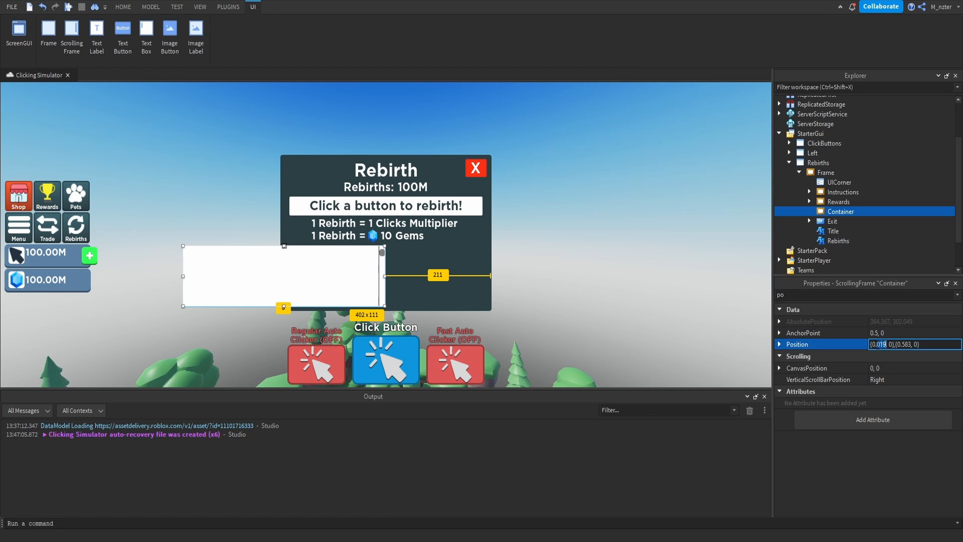
pyautogui.write('5')
pyautogui.press('Return')
# Step: Set the Container's BackgroundTransparency to 1 and its BorderSizePixel to 0
pyautogui.doubleClick(797, 295)
pyautogui.write('ba')
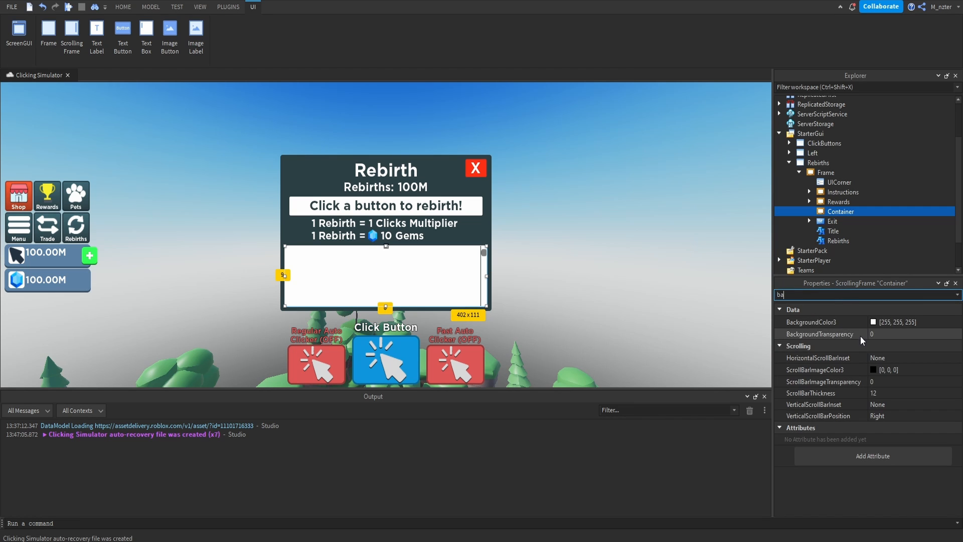
pyautogui.click(877, 334)
pyautogui.write('1')
pyautogui.press('Return')
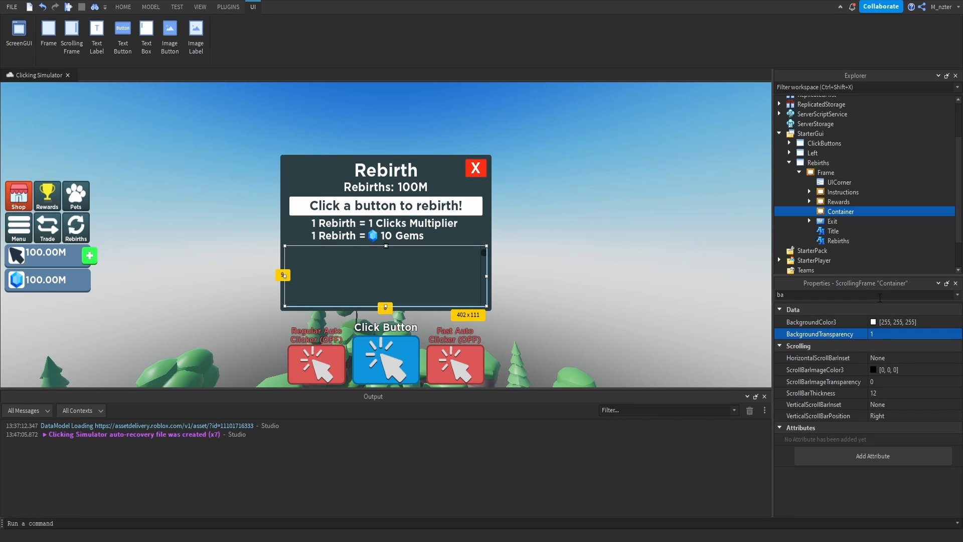
pyautogui.doubleClick(798, 295)
pyautogui.write('bo')
pyautogui.click(901, 344)
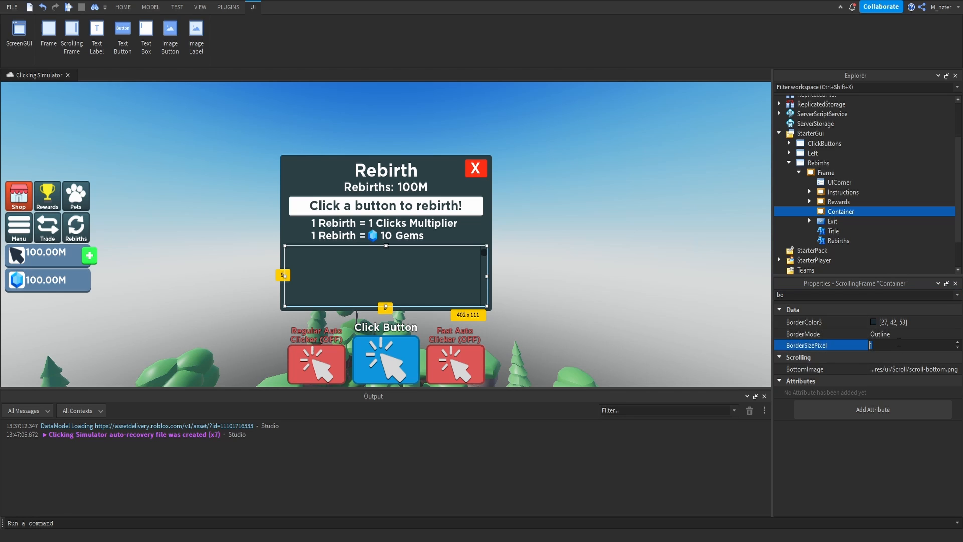
pyautogui.write('0')
pyautogui.press('Return')
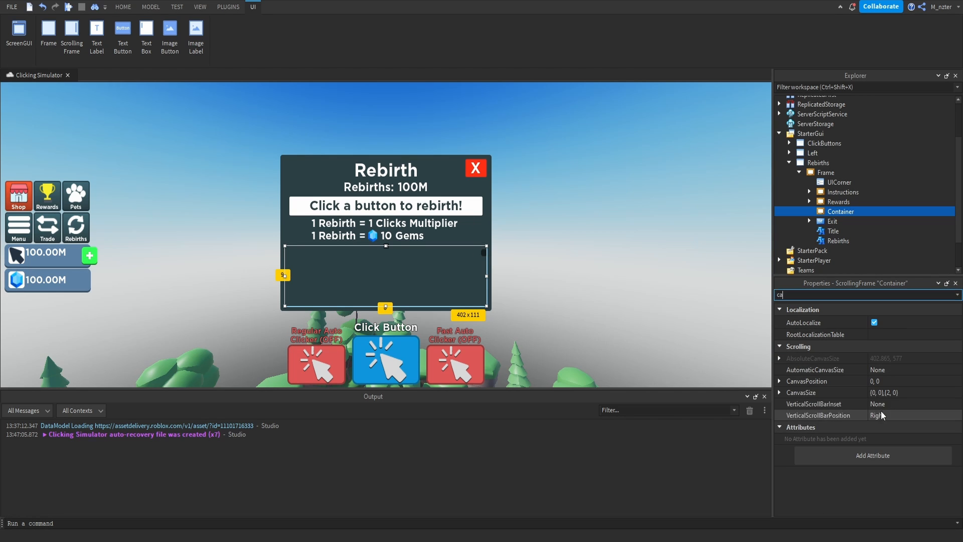
# Step: Set the Container's VerticalScrollBarInset to Always
pyautogui.click(882, 407)
pyautogui.click(881, 407)
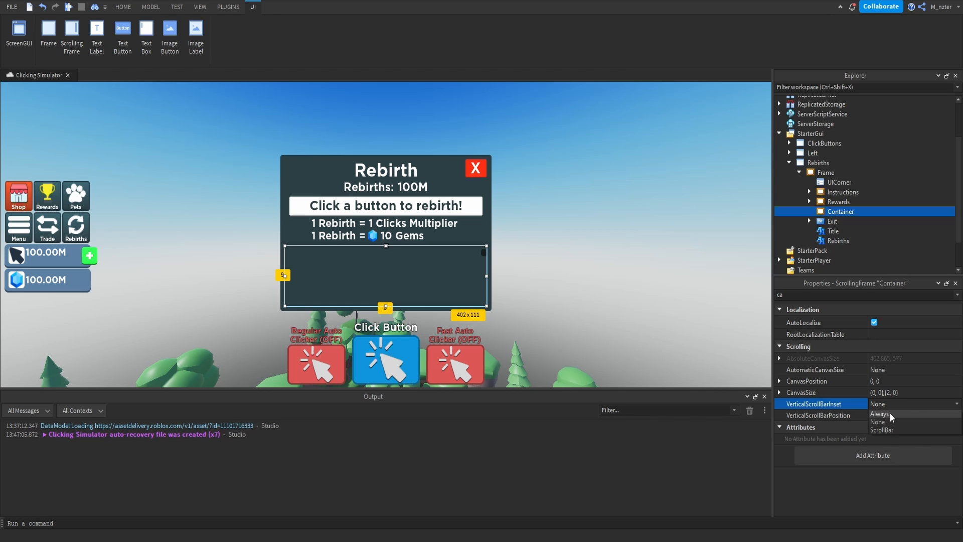
pyautogui.click(890, 414)
# Step: Insert a UIGridLayout and a TextButton into the Container
pyautogui.click(861, 211)
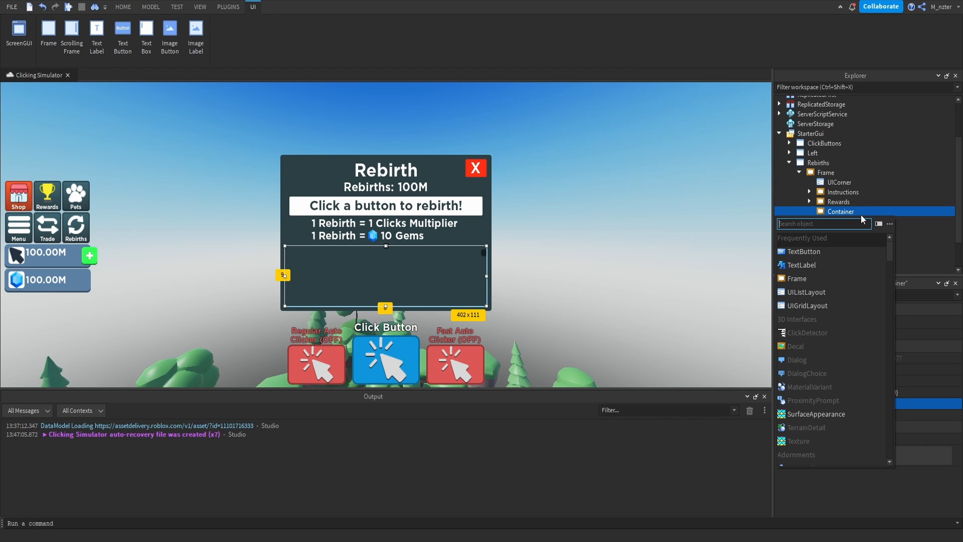
pyautogui.write('uigr')
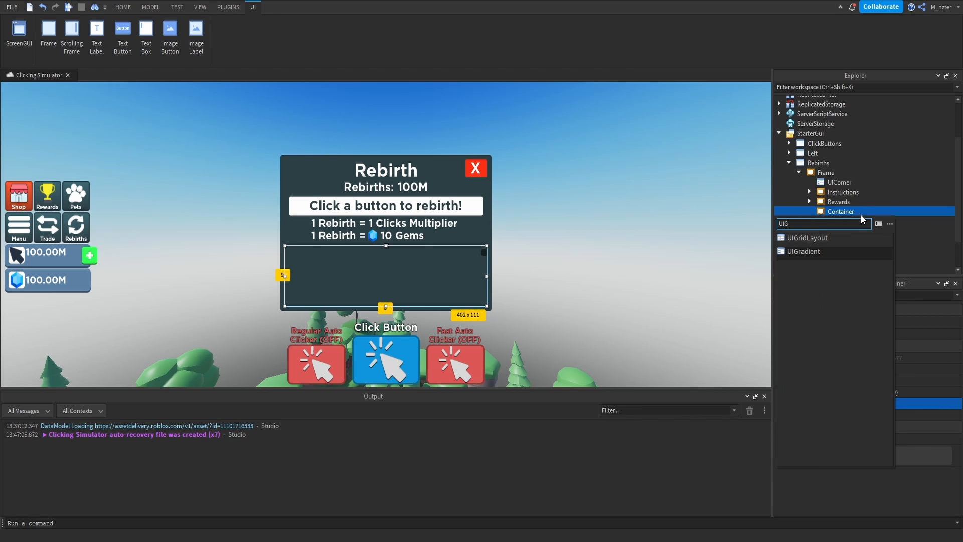
pyautogui.press('Return')
pyautogui.click(860, 211)
pyautogui.write('text')
pyautogui.press('Up')
pyautogui.press('Return')
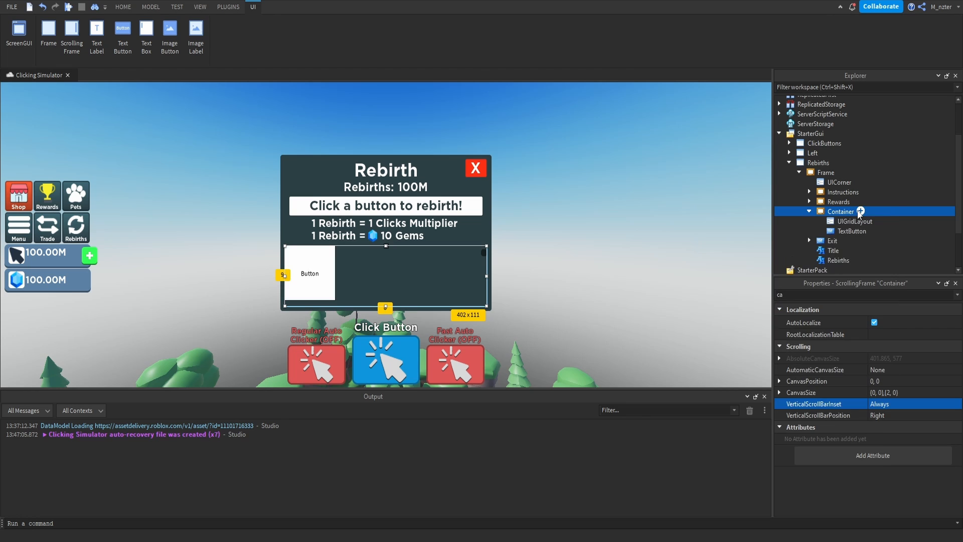
# Step: Open the CellSize value of the Container's UIGridLayout for editing
pyautogui.click(855, 221)
pyautogui.scroll(-2, 862, 402)
pyautogui.scroll(2, 883, 352)
pyautogui.click(884, 333)
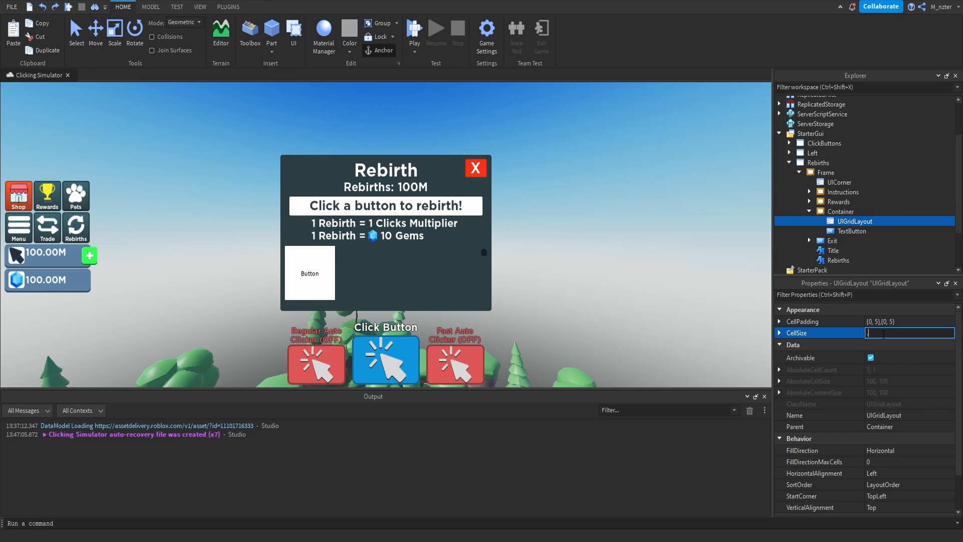
# Step: Set the UIGridLayout's CellSize to {0.475, 0},{0.075, 0} and its CellPadding to {0.025, 0},{0.01, 0}
pyautogui.write('.475')
pyautogui.write(', 0}')
pyautogui.write(',{0.075, 0')
pyautogui.press('Return')
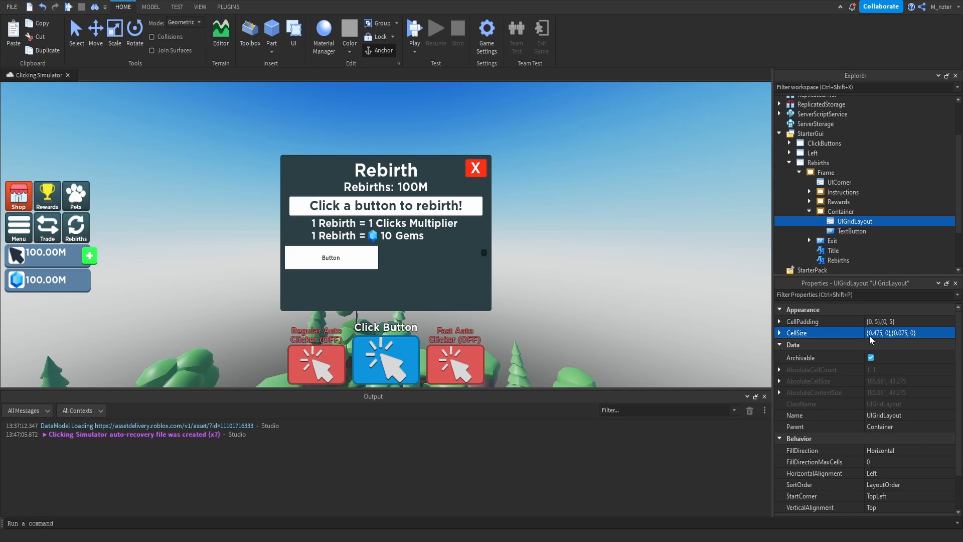
pyautogui.click(881, 322)
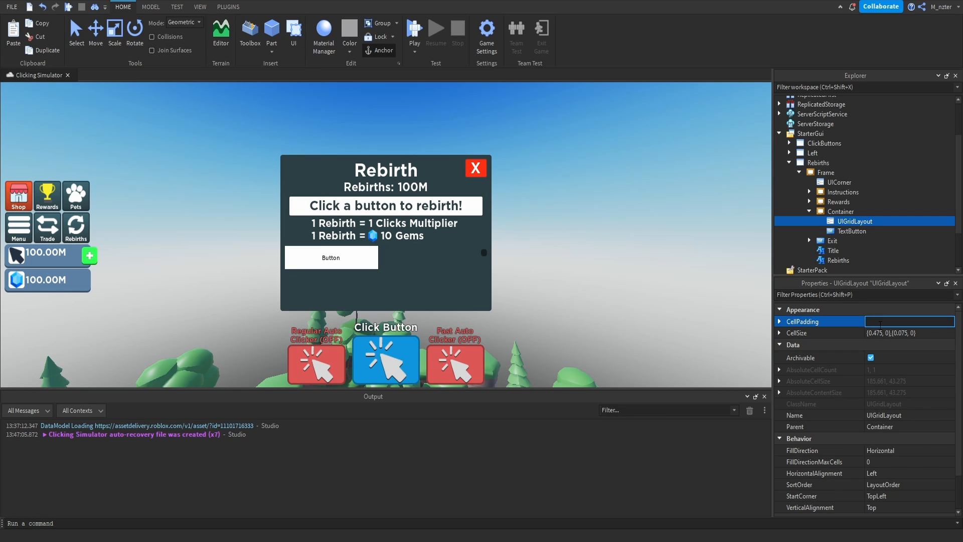
pyautogui.write('.025,0,.01,0')
pyautogui.press('Return')
# Step: Duplicate the TextButton in Container three times to preview the grid arrangement
pyautogui.click(847, 231)
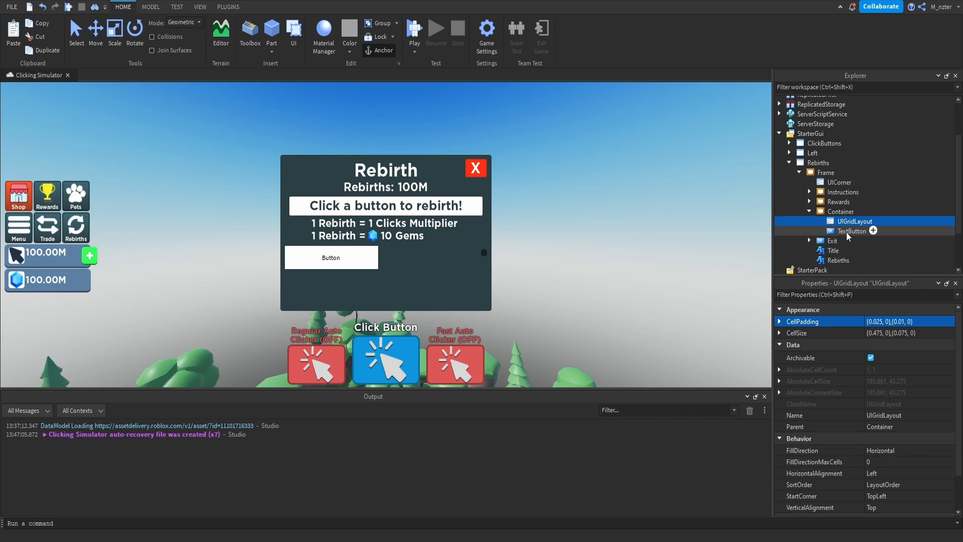
pyautogui.hotkey('ctrl', 'd')
pyautogui.hotkey('ctrl', 'd')
pyautogui.hotkey('ctrl', 'd')
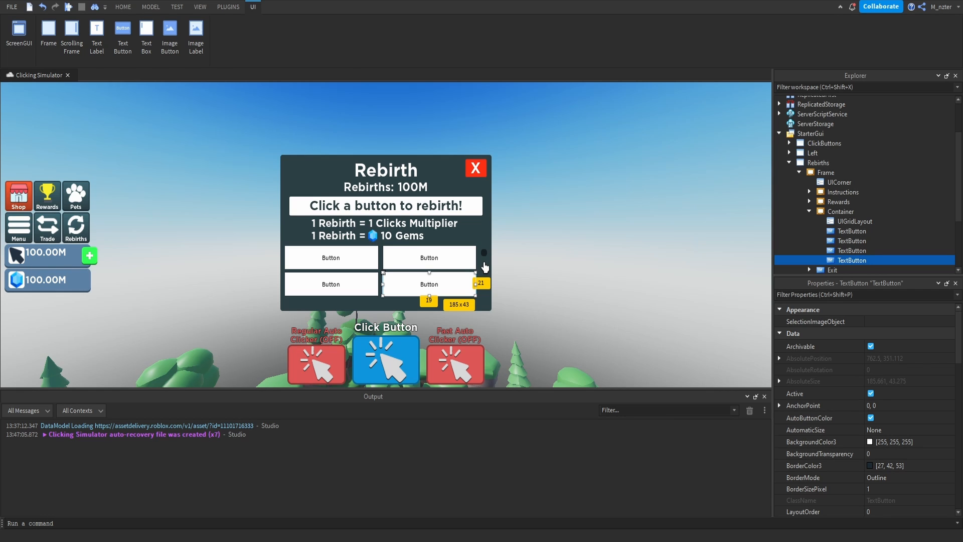
# Step: Set the UIGridLayout's HorizontalAlignment to Center
pyautogui.click(854, 222)
pyautogui.scroll(-5, 841, 379)
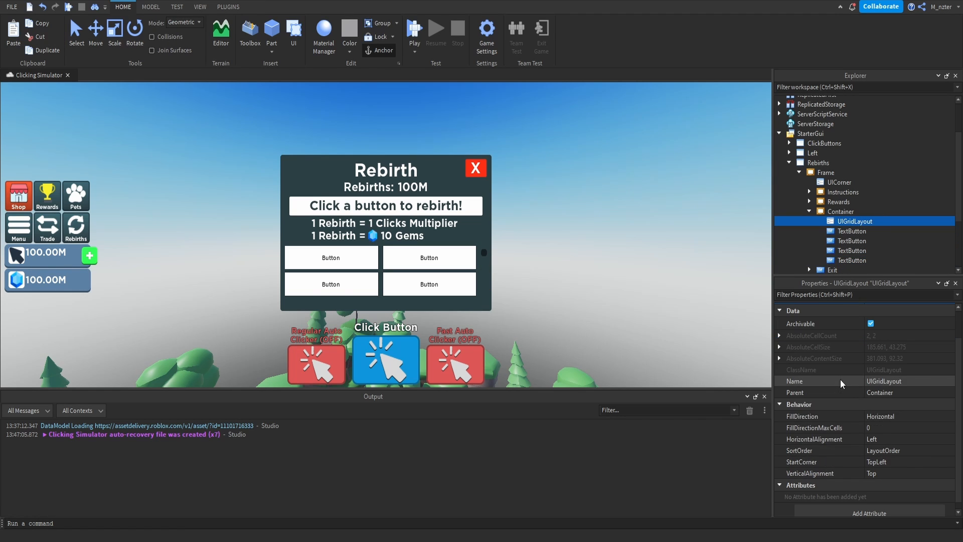
pyautogui.click(875, 439)
pyautogui.click(896, 449)
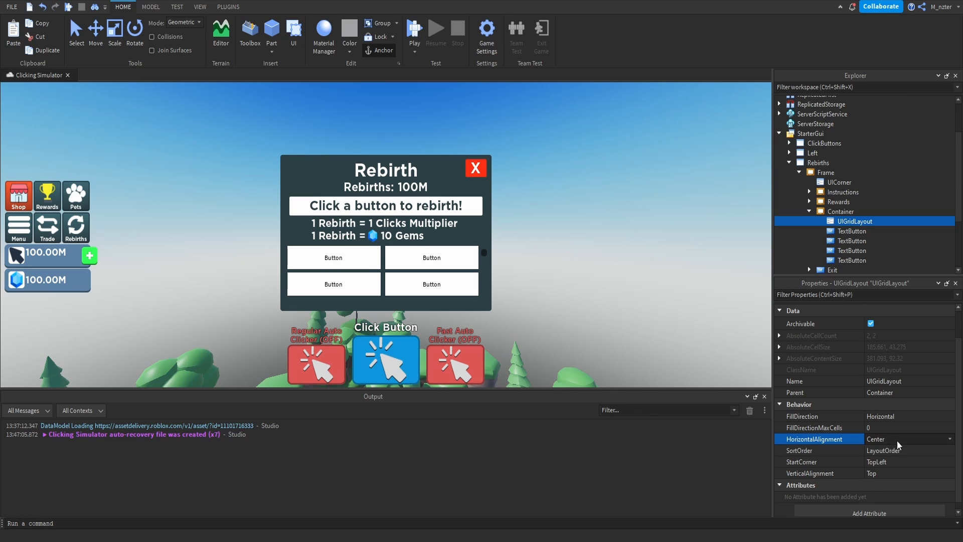
# Step: Delete the three duplicate TextButtons from Container, keeping only the original one
pyautogui.click(857, 258)
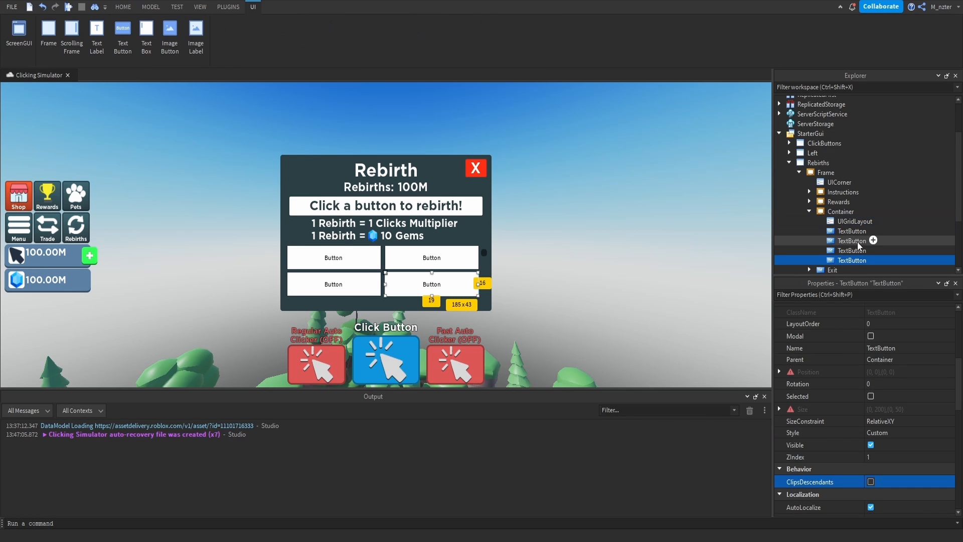
pyautogui.keyDown('shift'); pyautogui.click(857, 242); pyautogui.keyUp('shift')
pyautogui.press('Delete')
# Step: Rename the TextButton in Container as Template
pyautogui.click(853, 231)
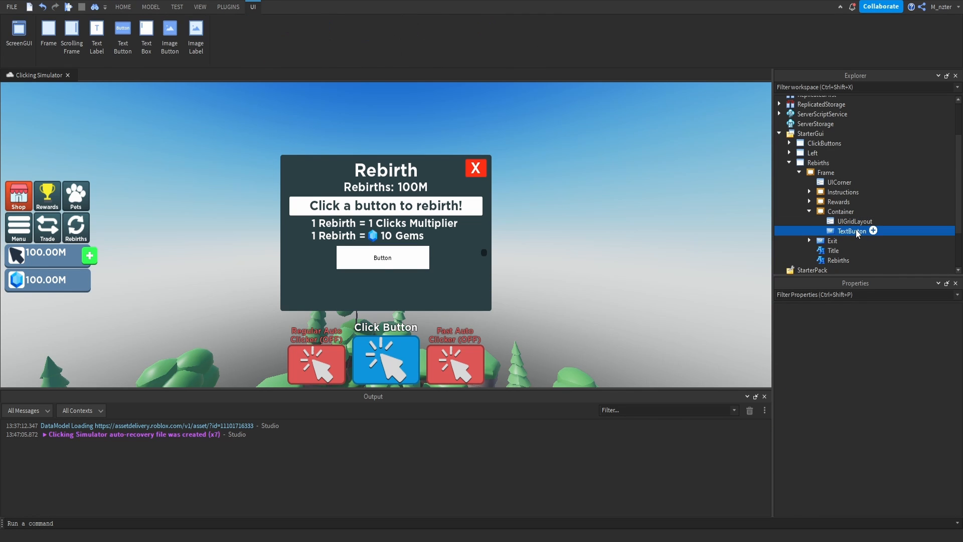
pyautogui.doubleClick(857, 231)
pyautogui.write('Templa')
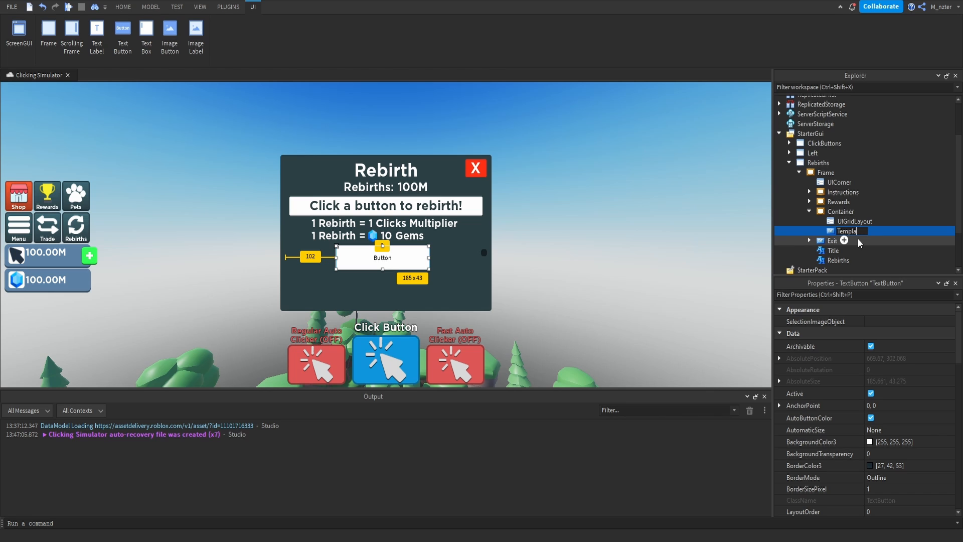
pyautogui.write('te')
# Step: Set the Template button's BackgroundColor3 to light green [142, 255, 101]
pyautogui.click(853, 294)
pyautogui.write('bac')
pyautogui.click(823, 322)
pyautogui.click(873, 322)
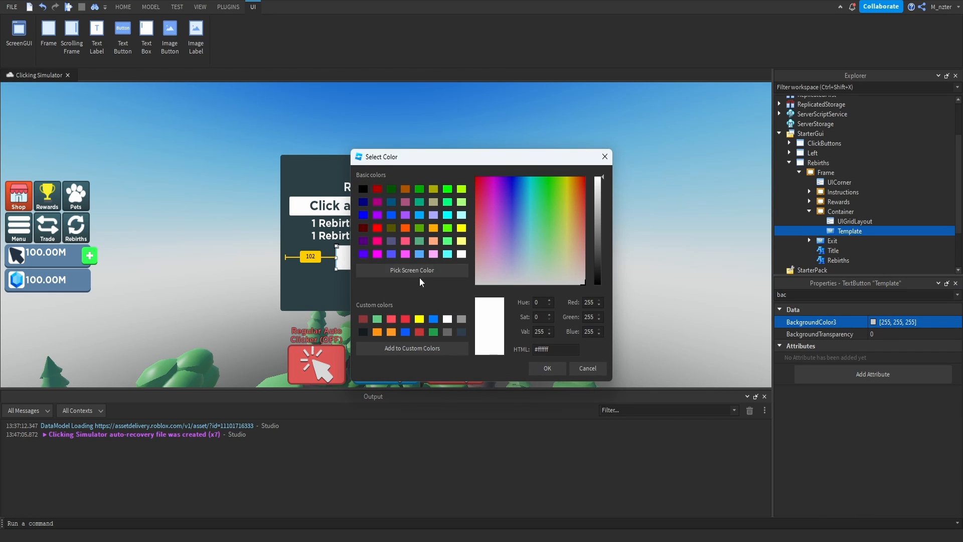
pyautogui.click(552, 218)
pyautogui.click(547, 368)
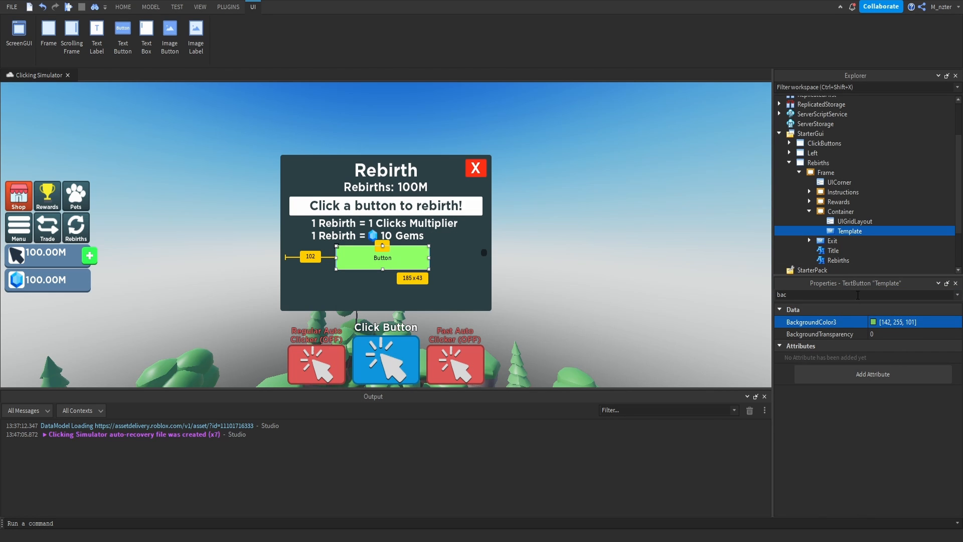
# Step: Clear the Template button's Text property so it is empty
pyautogui.doubleClick(858, 294)
pyautogui.write('text')
pyautogui.click(904, 347)
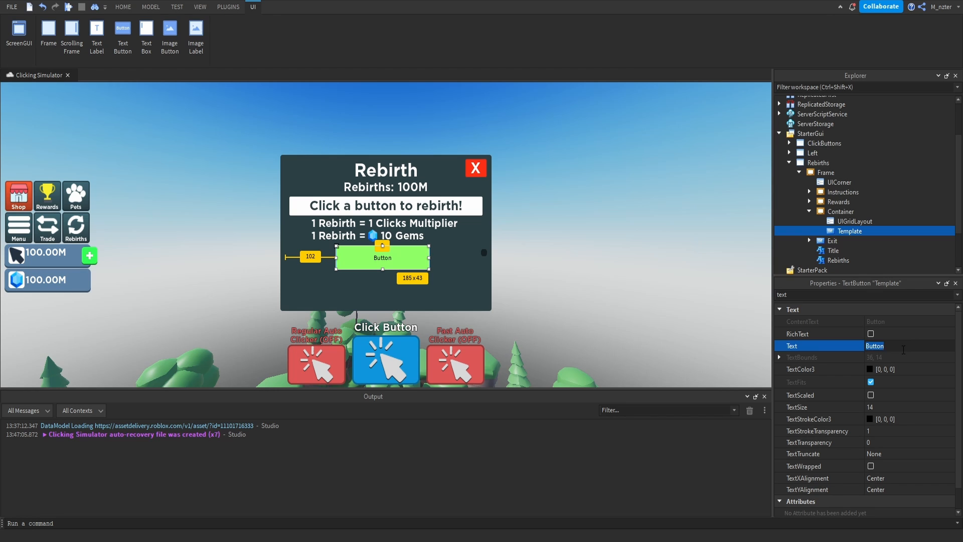
pyautogui.press('BackSpace')
pyautogui.press('Return')
# Step: Add a UICorner to the Template button and set its CornerRadius to 0.1, 0
pyautogui.click(872, 231)
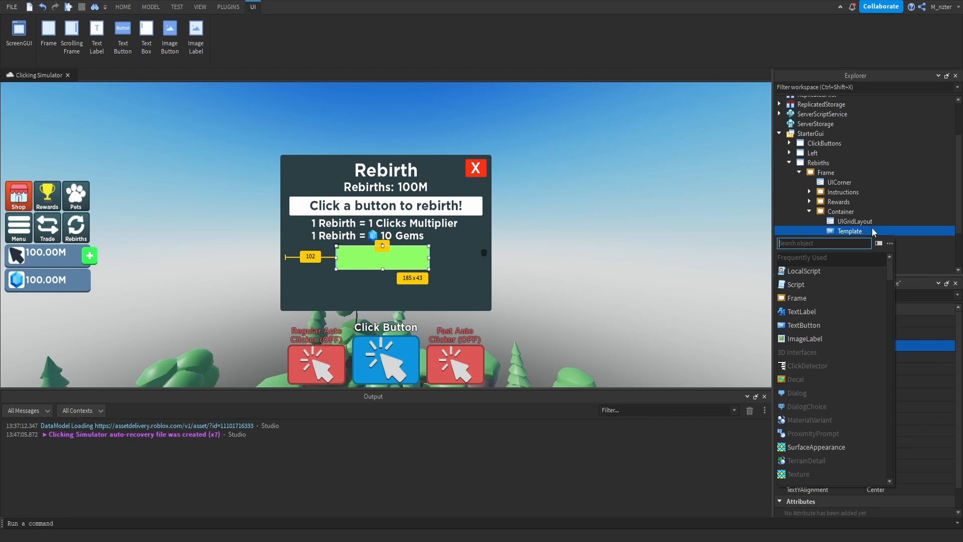
pyautogui.write('corn')
pyautogui.press('Return')
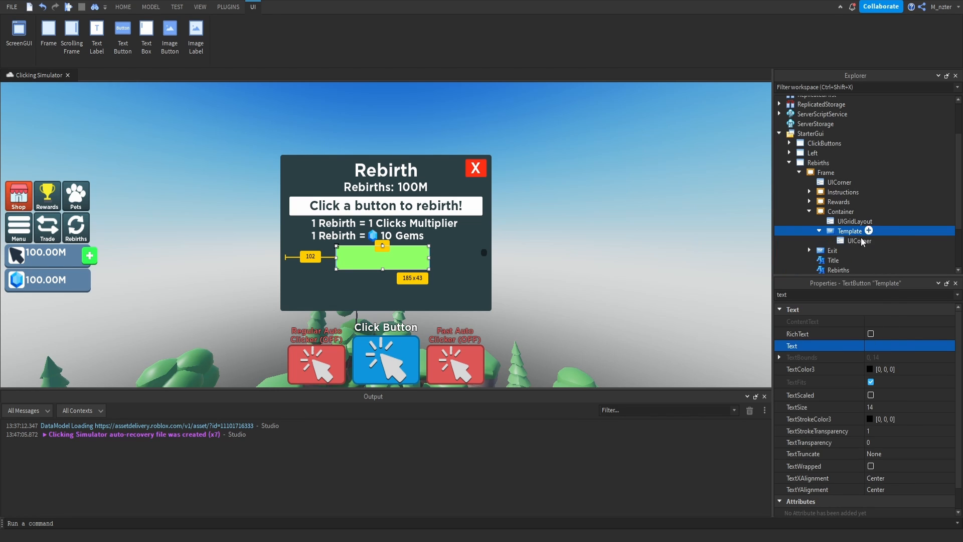
pyautogui.click(859, 241)
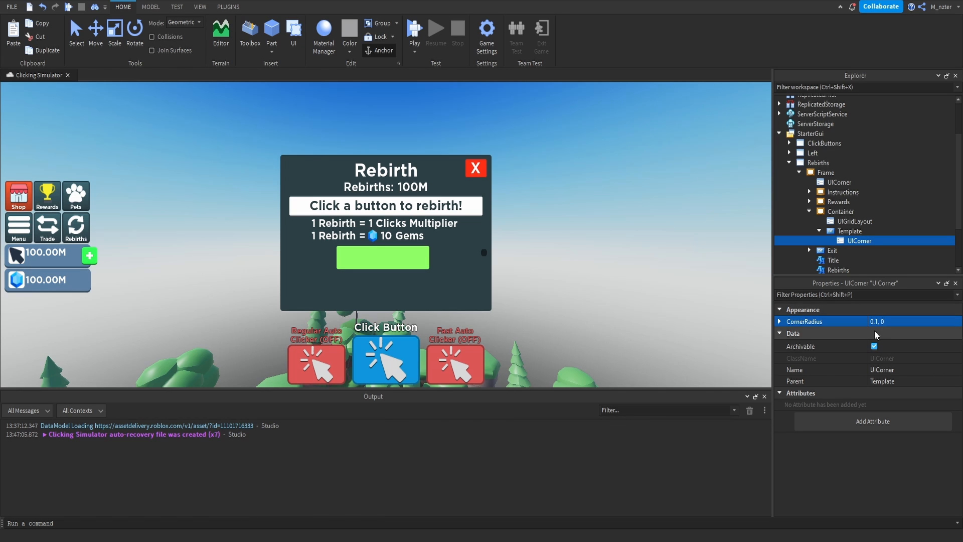
# Step: Duplicate the Title label, move the copy into the Template button and rename it as Rebirths
pyautogui.click(834, 260)
pyautogui.hotkey('ctrl', 'd')
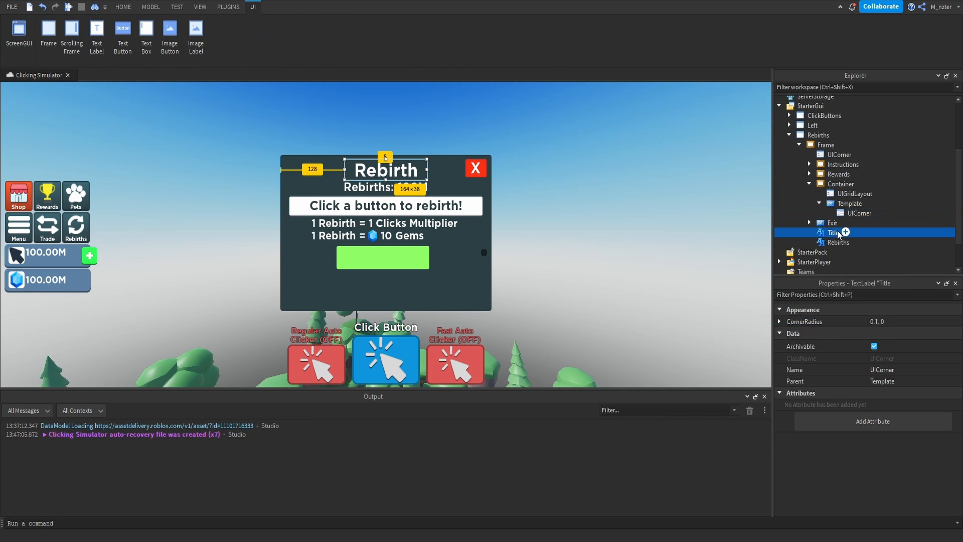
pyautogui.moveTo(845, 250); pyautogui.dragTo(856, 205)
pyautogui.doubleClick(851, 224)
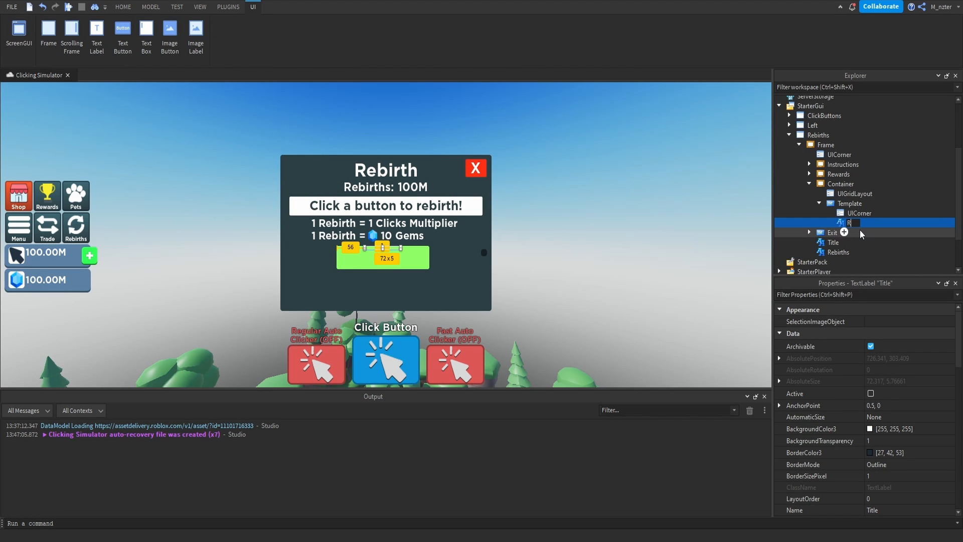
pyautogui.write('Rebirths')
pyautogui.press('Return')
# Step: Set the Template's Rebirths label text to "1 Rebirths" and enlarge the label to about 94 × 20 pixels within the green button
pyautogui.click(878, 295)
pyautogui.write('text')
pyautogui.click(896, 346)
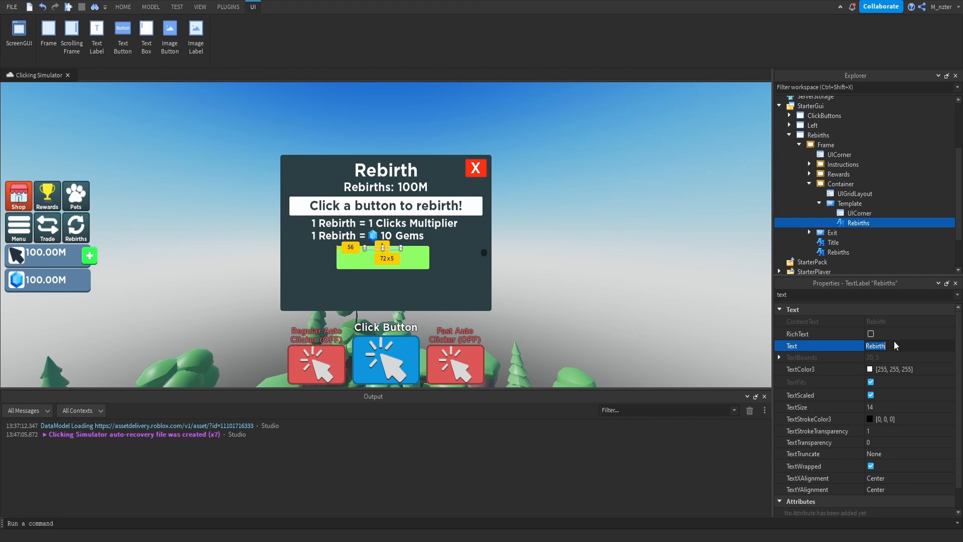
pyautogui.write('1 Rebirths')
pyautogui.press('Return')
pyautogui.moveTo(383, 249); pyautogui.dragTo(355, 257)
# Step: Set the Size of the Template's Rebirths label to {0.95, 0},{0.475, 0}
pyautogui.doubleClick(819, 294)
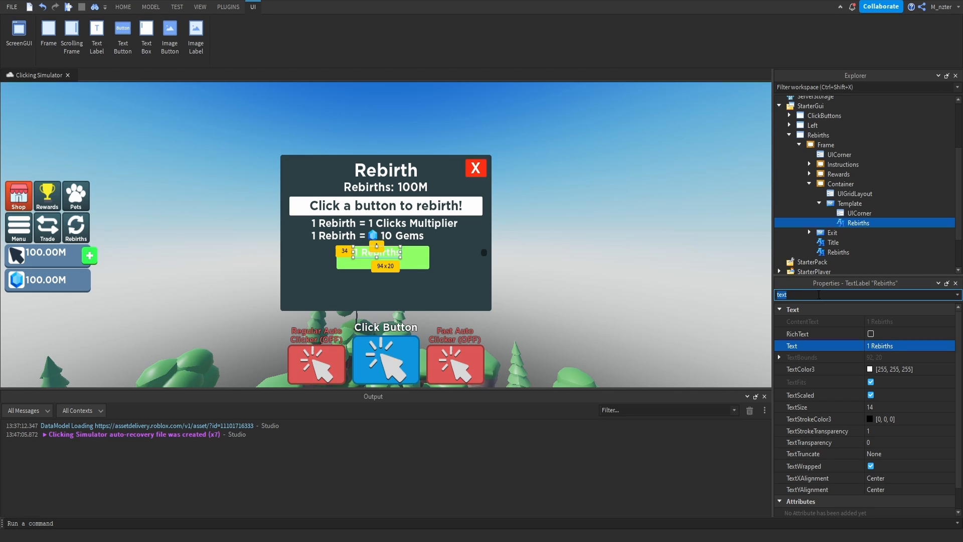
pyautogui.write('siz')
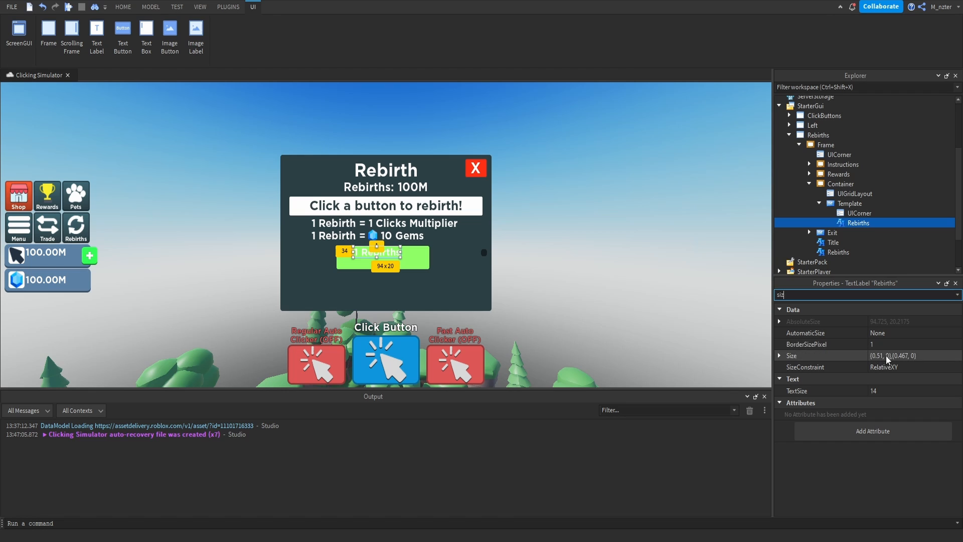
pyautogui.click(877, 356)
pyautogui.write('95')
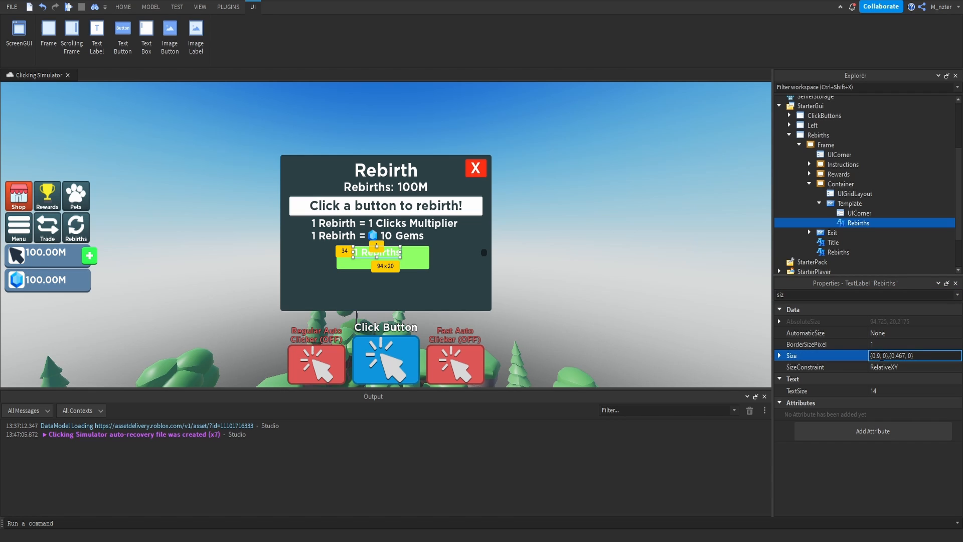
pyautogui.press('Return')
pyautogui.click(906, 357)
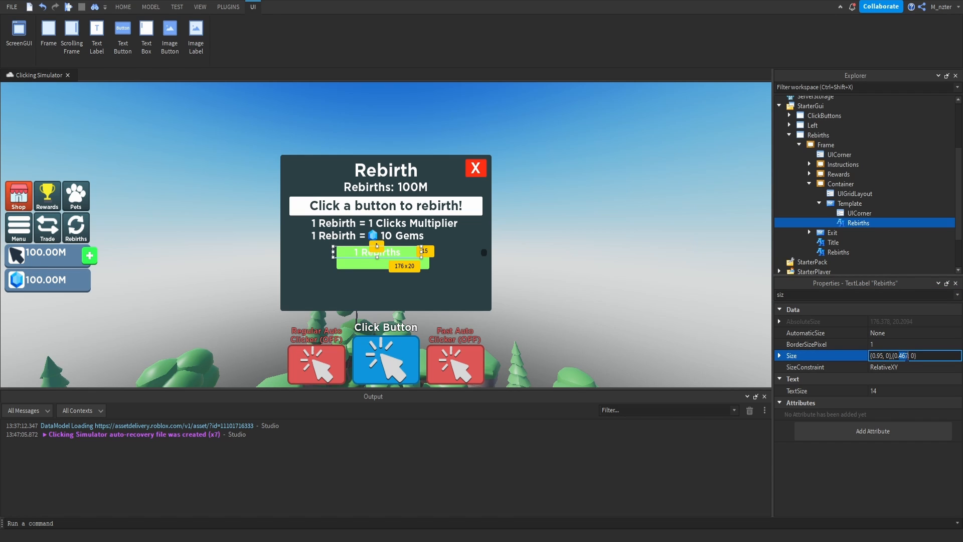
pyautogui.doubleClick(906, 358)
pyautogui.write('475')
pyautogui.press('Return')
# Step: Set the Position of the Template's Rebirths label to {0.5, 0},{0, 0} and save the place
pyautogui.doubleClick(869, 296)
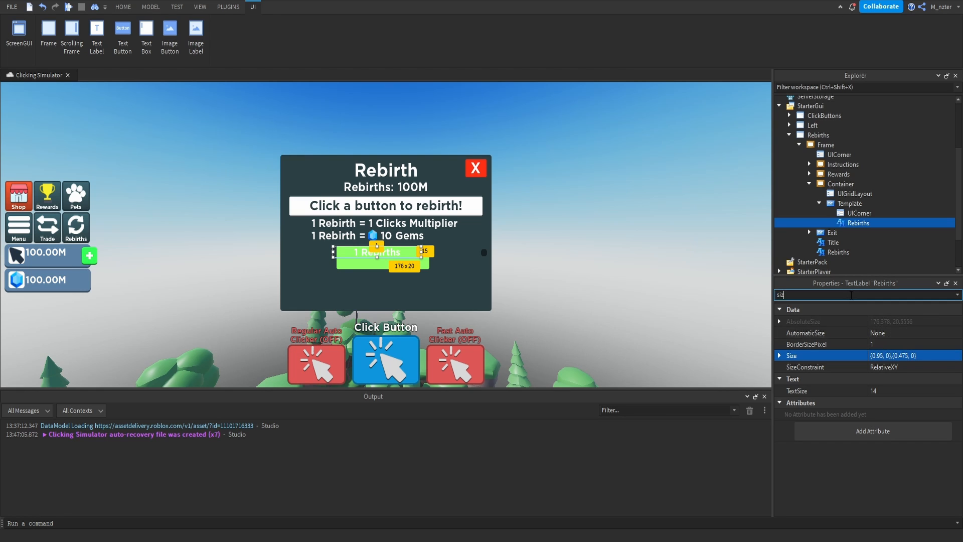
pyautogui.write('po')
pyautogui.doubleClick(875, 344)
pyautogui.write('0.5')
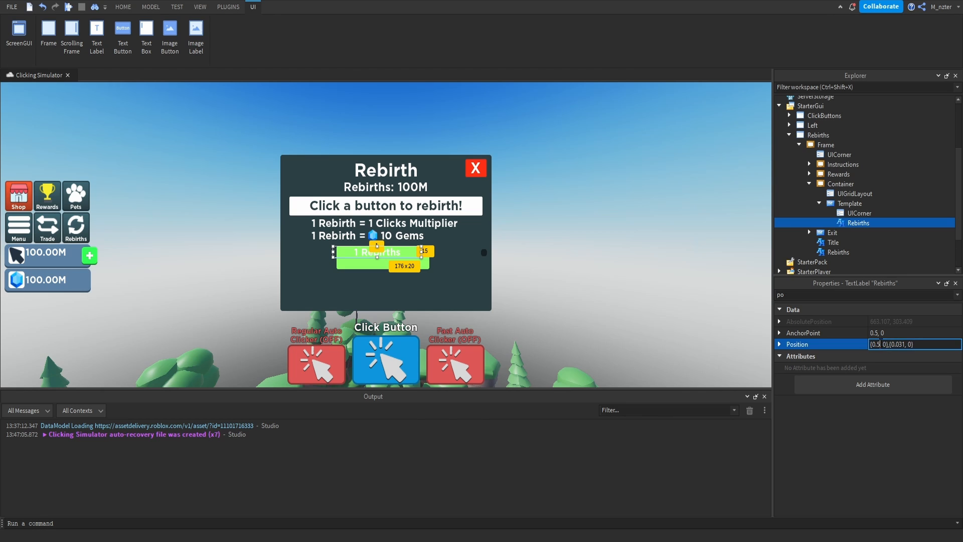
pyautogui.press('Return')
pyautogui.doubleClick(899, 345)
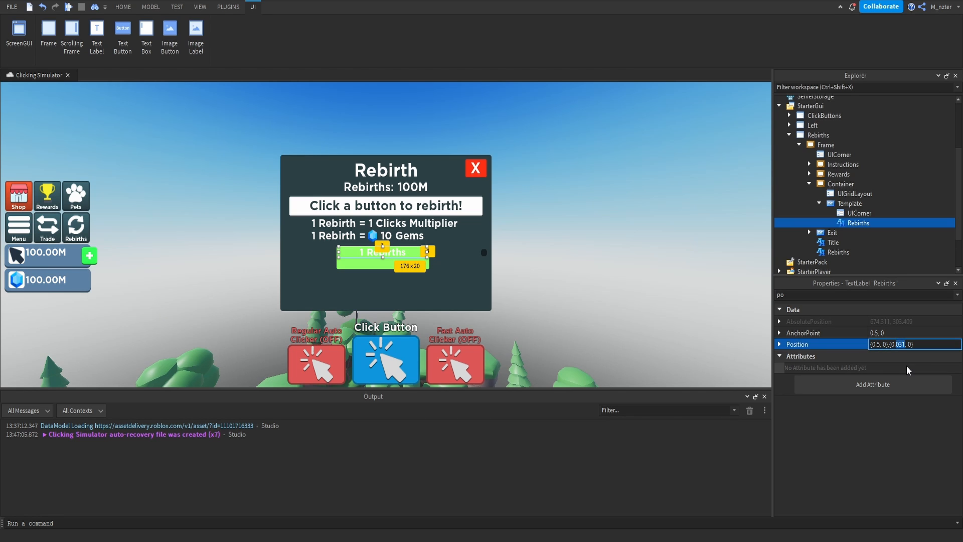
pyautogui.press('BackSpace')
pyautogui.press('BackSpace')
pyautogui.press('Return')
pyautogui.hotkey('ctrl', 's')
# Step: Set the Rebirths label's TextStrokeTransparency to 0.5 and save the place
pyautogui.click(854, 295)
pyautogui.write('st')
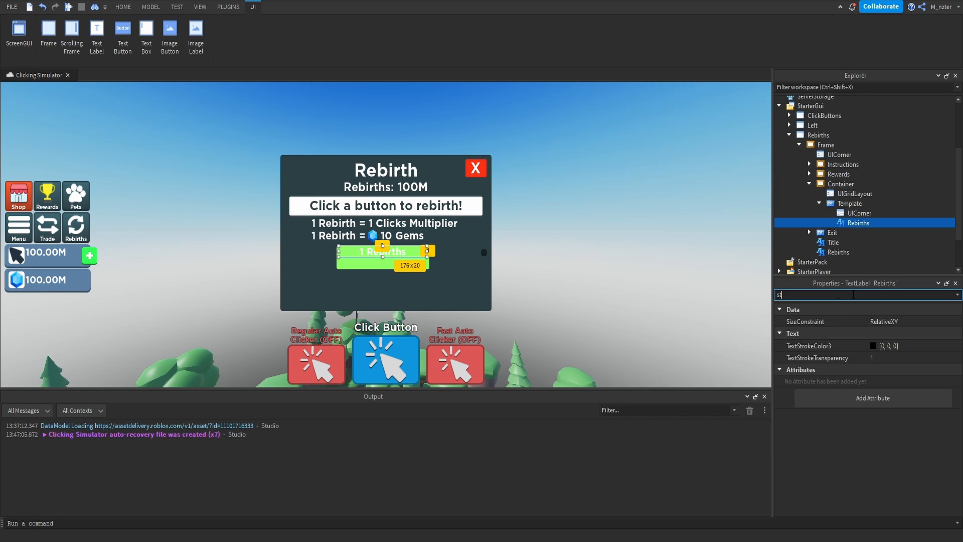
pyautogui.click(878, 358)
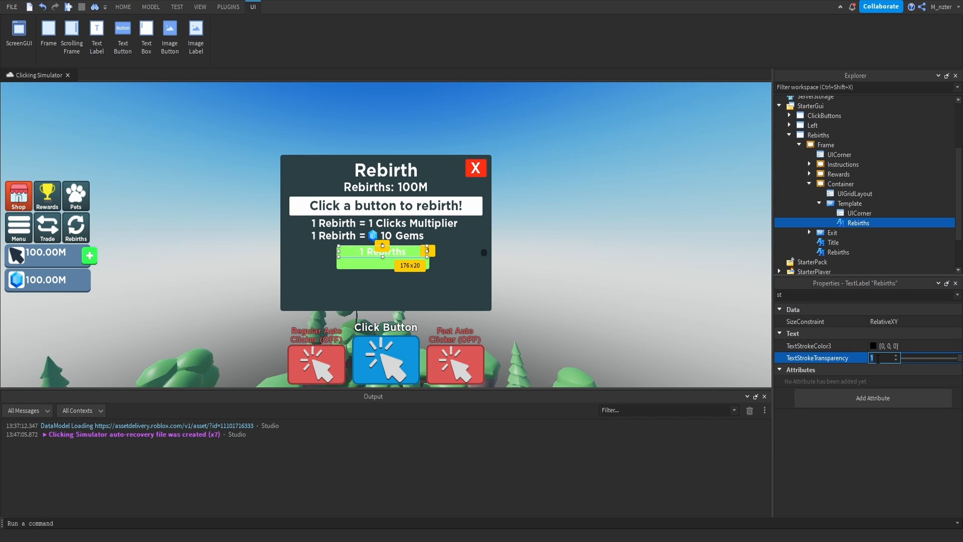
pyautogui.write('.5')
pyautogui.press('Return')
pyautogui.hotkey('ctrl', 's')
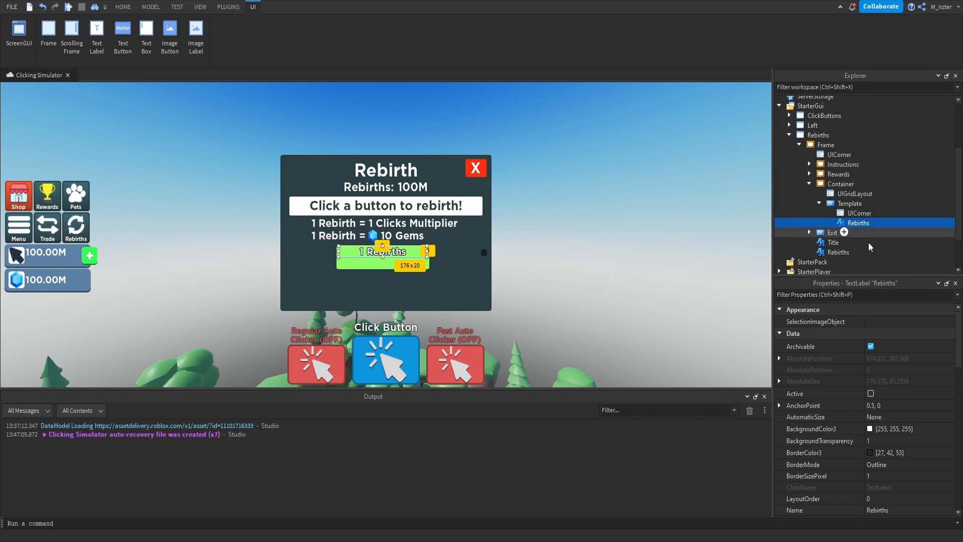
# Step: Duplicate the Rebirths label inside the Template button and rename the copy as Cost
pyautogui.hotkey('ctrl', 'd')
pyautogui.press('F2')
pyautogui.write('Cost')
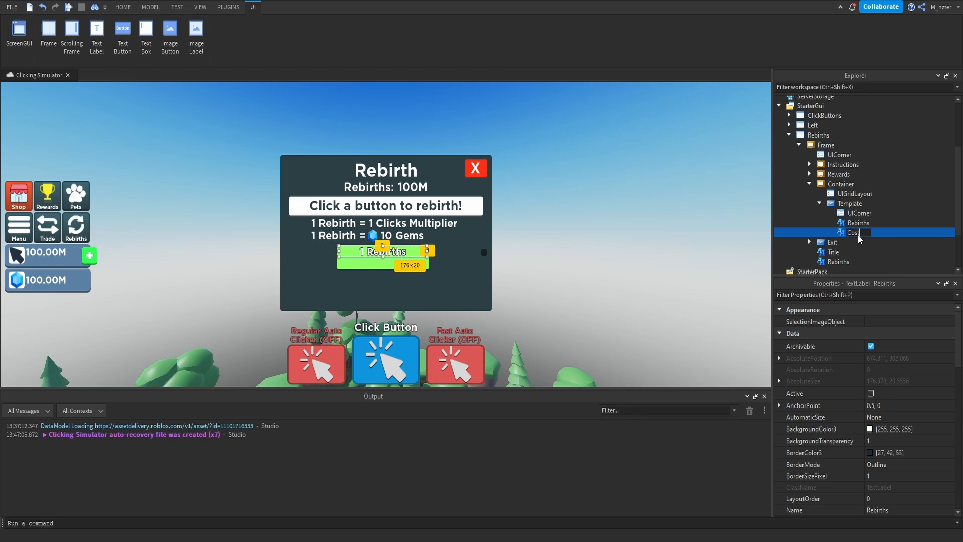
pyautogui.press('Return')
# Step: Set the Cost label's text to "Cost: 200.00M"
pyautogui.click(894, 345)
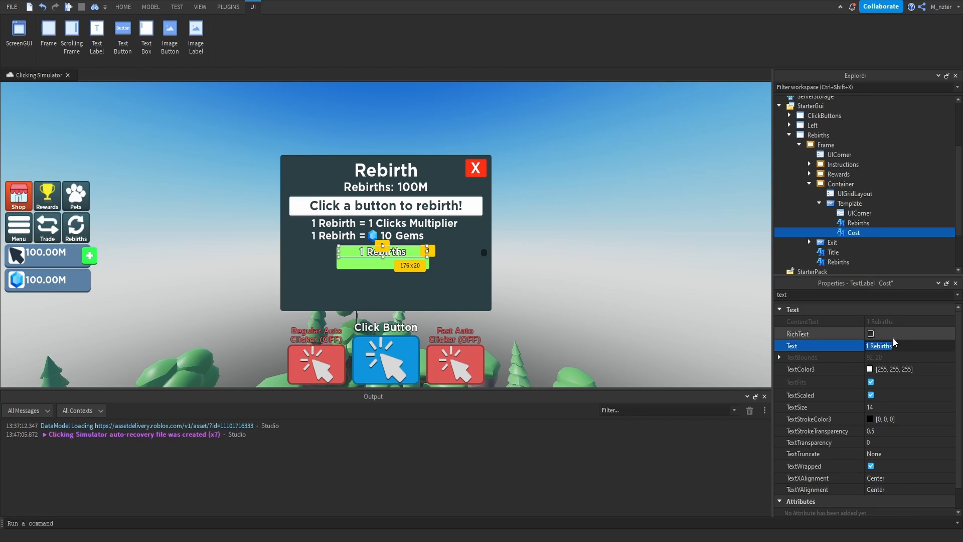
pyautogui.write('Cost')
pyautogui.write(': 200,')
pyautogui.write('00M')
pyautogui.press('Return')
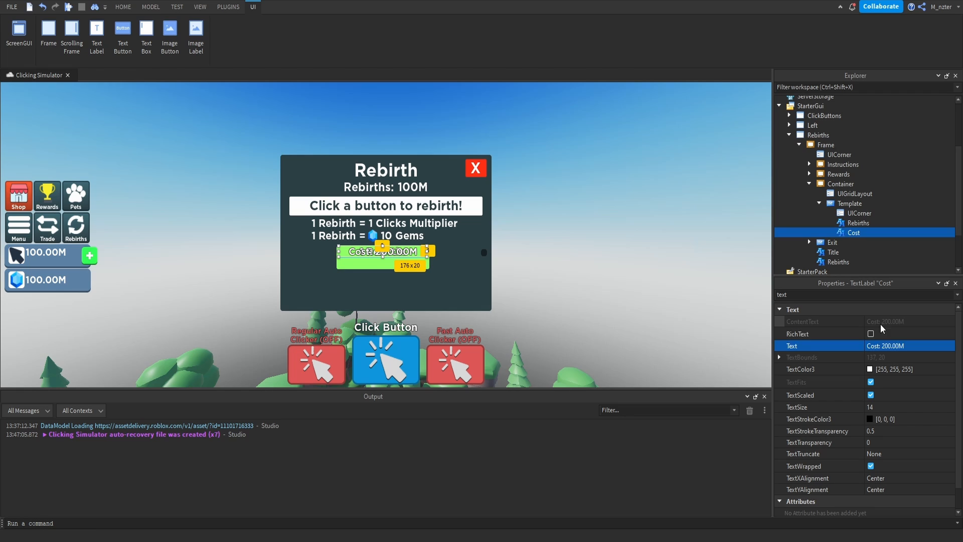
pyautogui.click(898, 350)
pyautogui.click(885, 345)
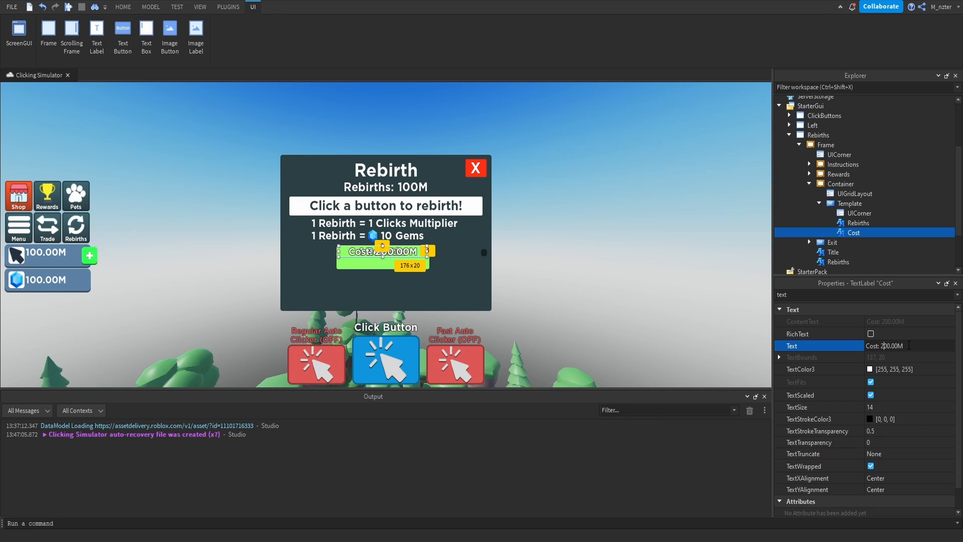
# Step: Set the Cost label's Position to {0.5, 0},{0.5, 0} so it sits in the lower half of the button
pyautogui.doubleClick(901, 295)
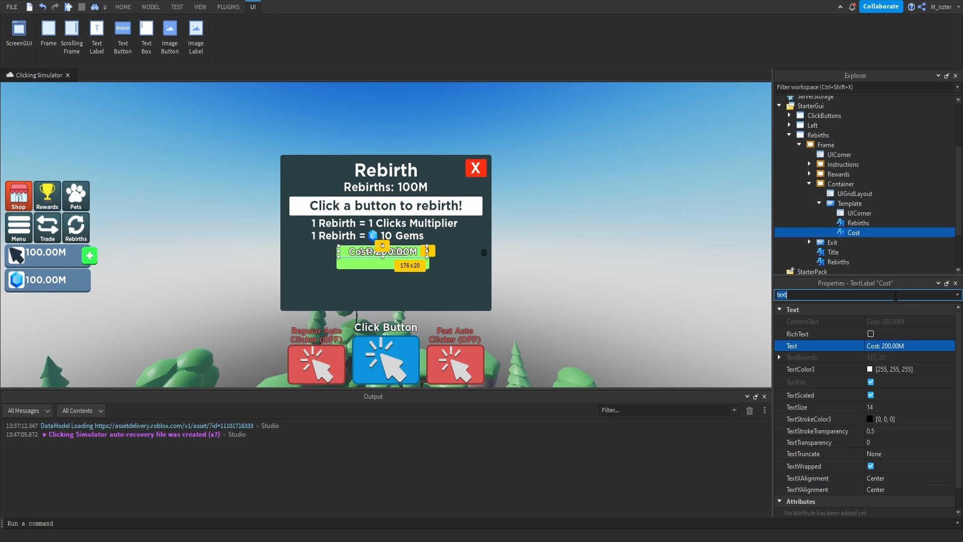
pyautogui.write('po')
pyautogui.click(889, 345)
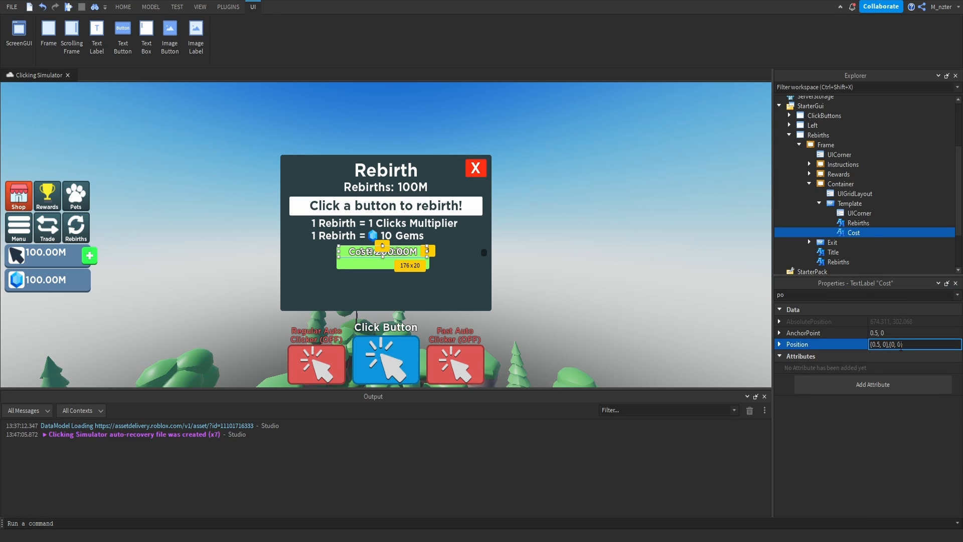
pyautogui.write('.5')
pyautogui.press('Return')
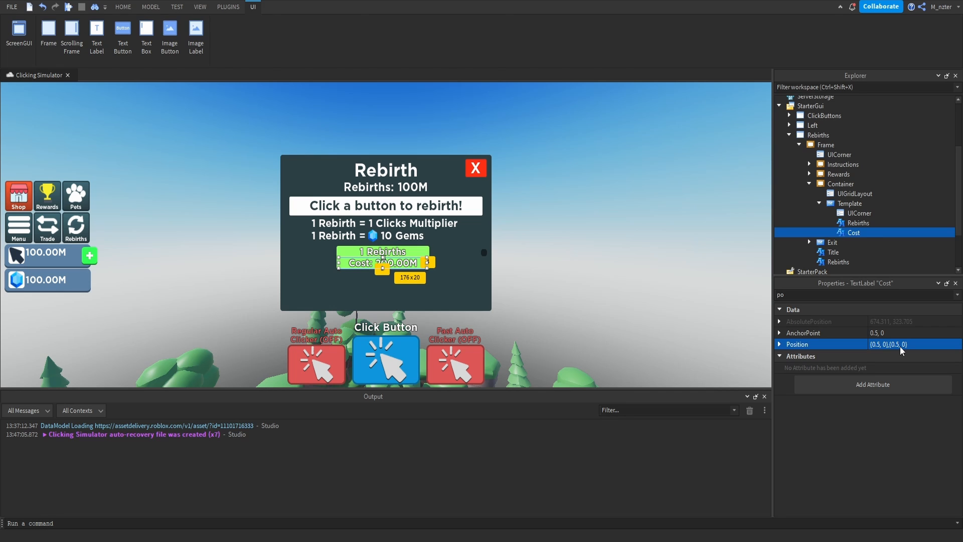
# Step: Set the Cost label's TextColor3 to the gold sampled on screen from the Rewards trophy icon
pyautogui.press('Escape')
pyautogui.click(854, 233)
pyautogui.click(868, 295)
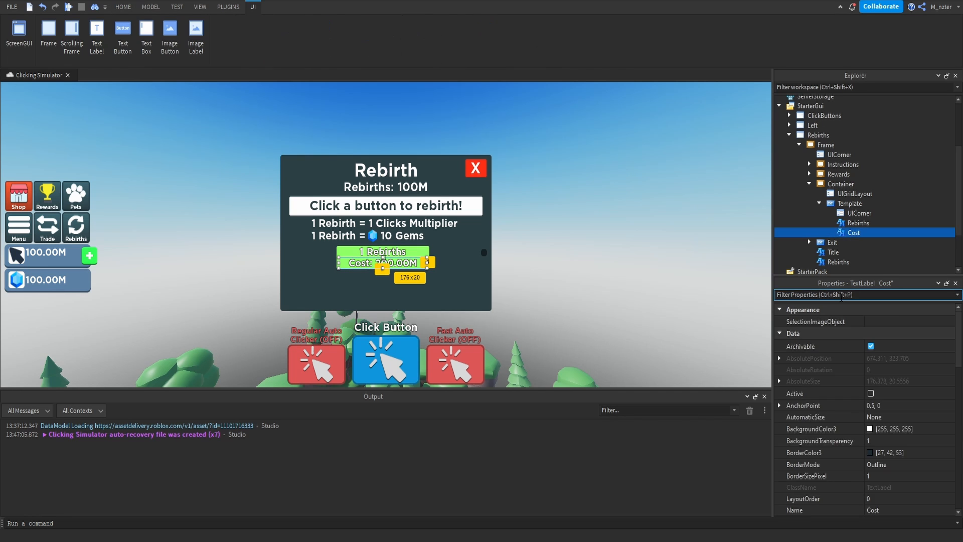
pyautogui.write('col')
pyautogui.click(872, 360)
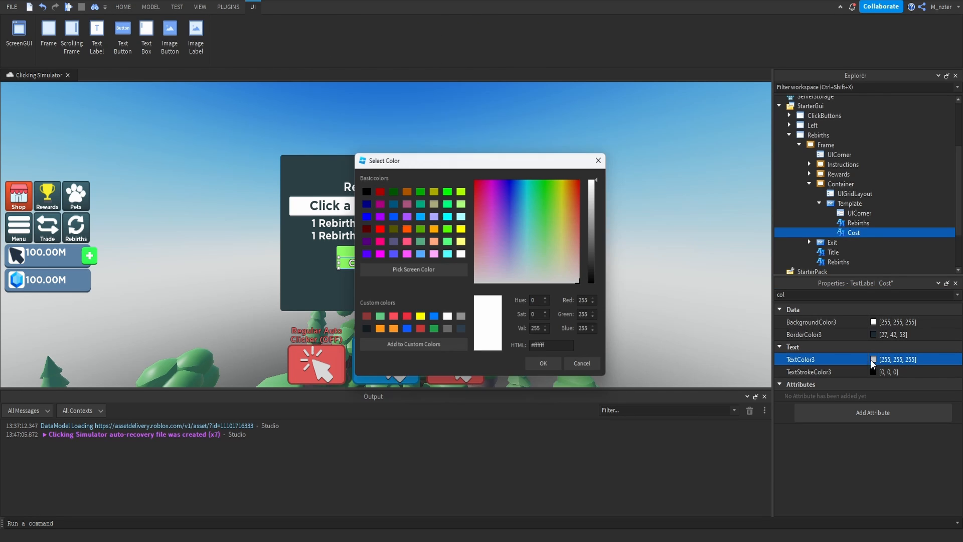
pyautogui.click(420, 267)
pyautogui.click(47, 190)
pyautogui.press('Return')
pyautogui.press('Escape')
# Step: Duplicate the Template button inside Container and rename the copy as Unlimited
pyautogui.click(850, 203)
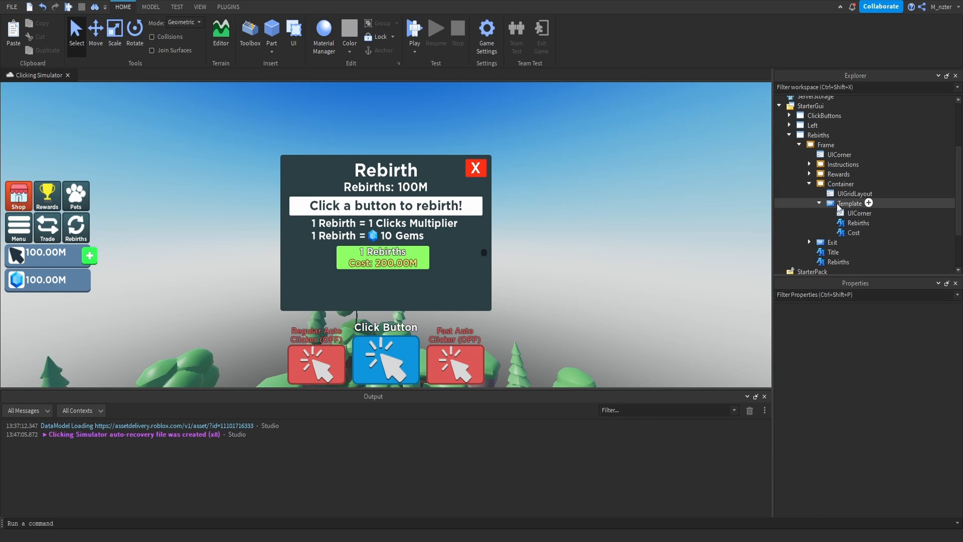
pyautogui.hotkey('ctrl', 'd')
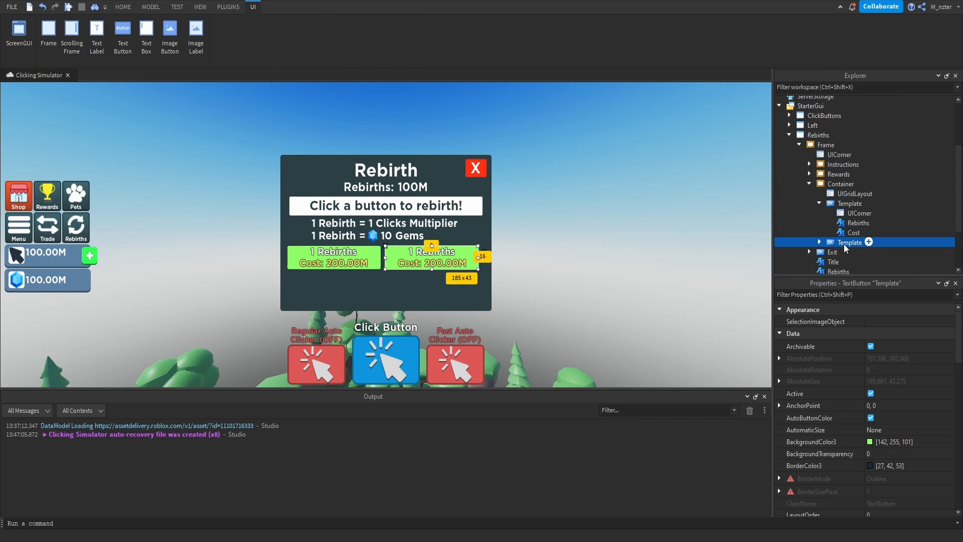
pyautogui.write('Unlimited')
pyautogui.press('Return')
pyautogui.click(820, 204)
pyautogui.click(831, 206)
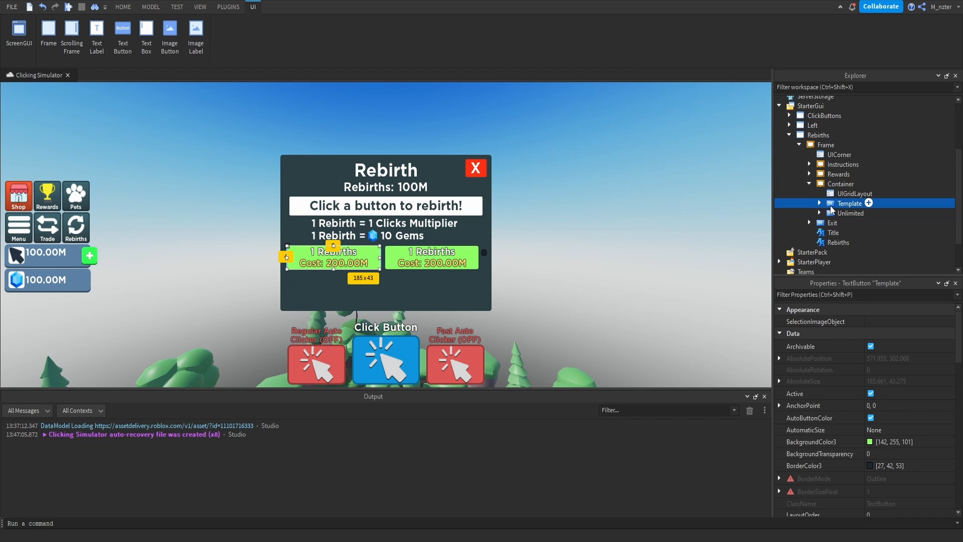
# Step: Set the Unlimited button's BackgroundColor3 to the light blue [100, 200, 255]
pyautogui.click(845, 213)
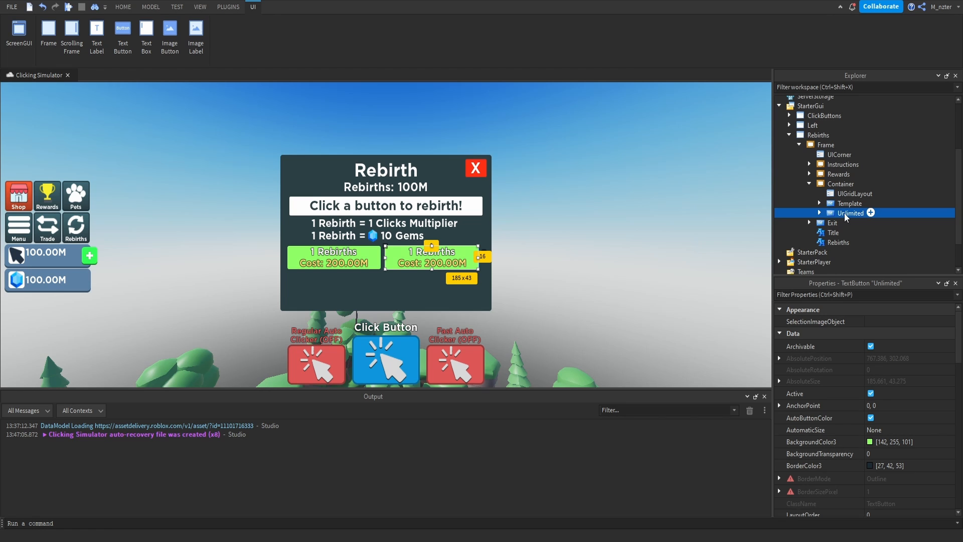
pyautogui.click(871, 441)
pyautogui.click(531, 282)
pyautogui.click(598, 208)
pyautogui.click(524, 219)
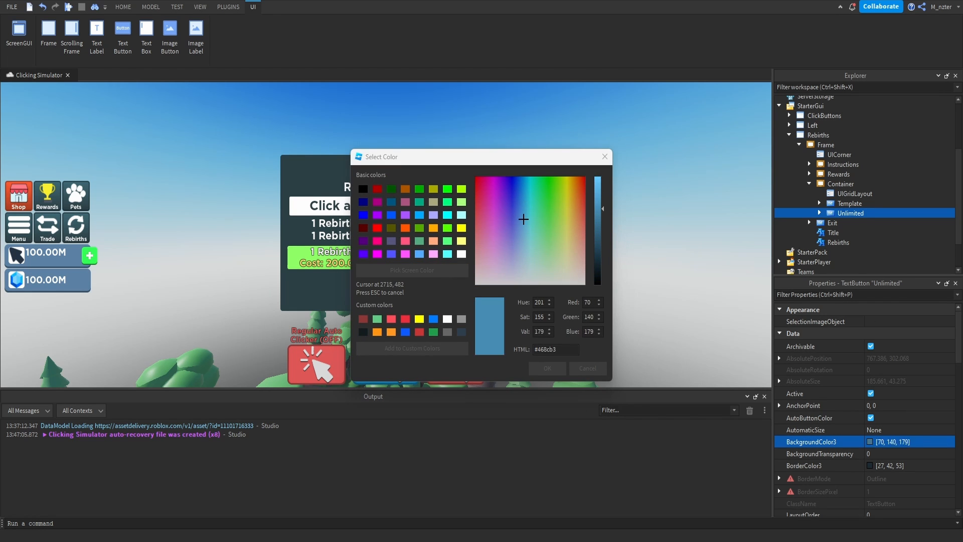
pyautogui.click(548, 369)
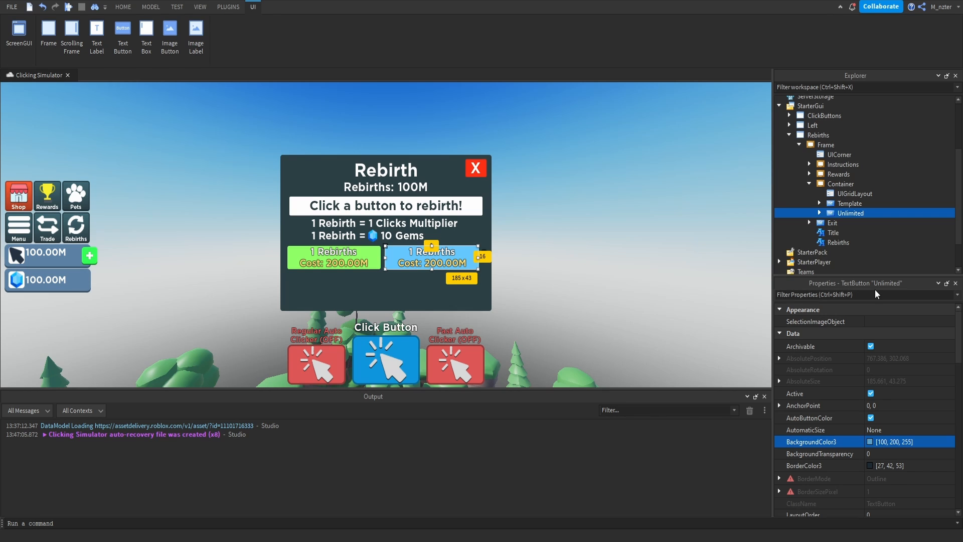
# Step: Delete the Cost label from the Unlimited button and resize its Rebirths label to about 115 x 37 pixels
pyautogui.click(819, 213)
pyautogui.click(854, 233)
pyautogui.press('Delete')
pyautogui.click(858, 233)
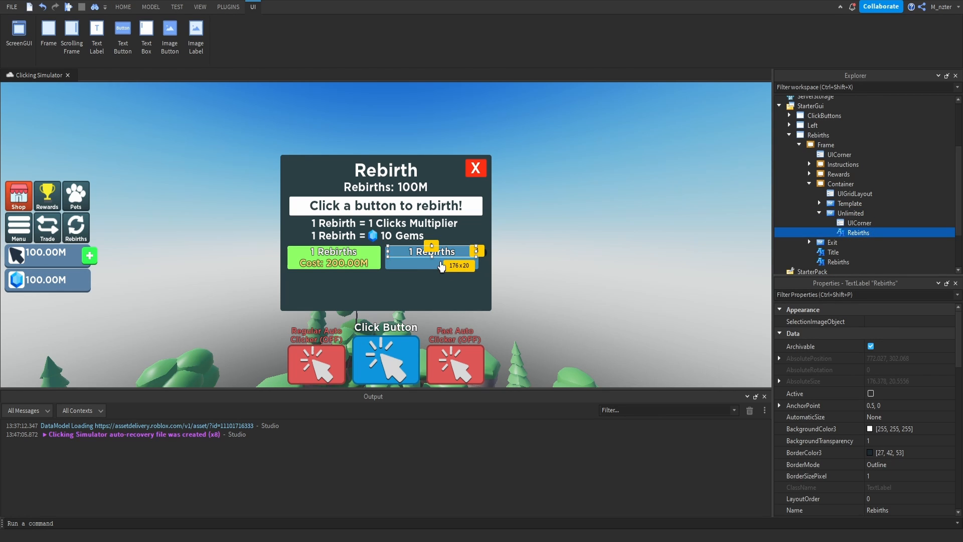
pyautogui.moveTo(432, 261); pyautogui.dragTo(402, 257)
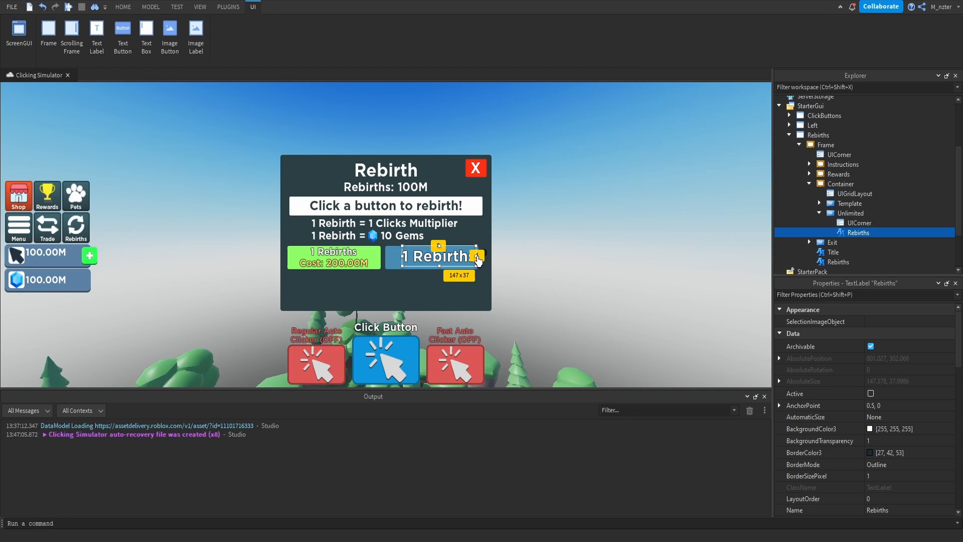
pyautogui.moveTo(477, 258); pyautogui.dragTo(461, 258)
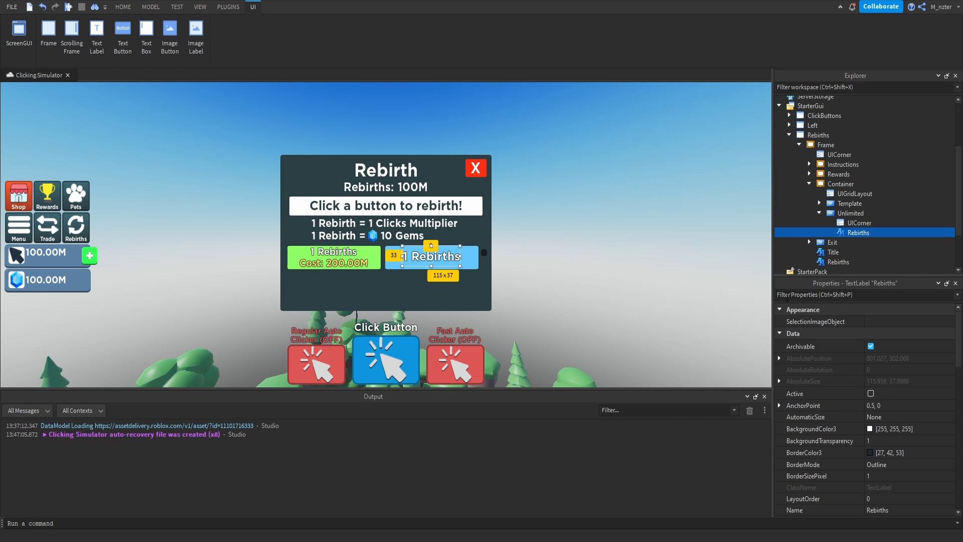
# Step: Set the text of the Rebirths label in the Unlimited button to "Unlimited Rebirths"
pyautogui.click(853, 295)
pyautogui.write('text')
pyautogui.click(905, 349)
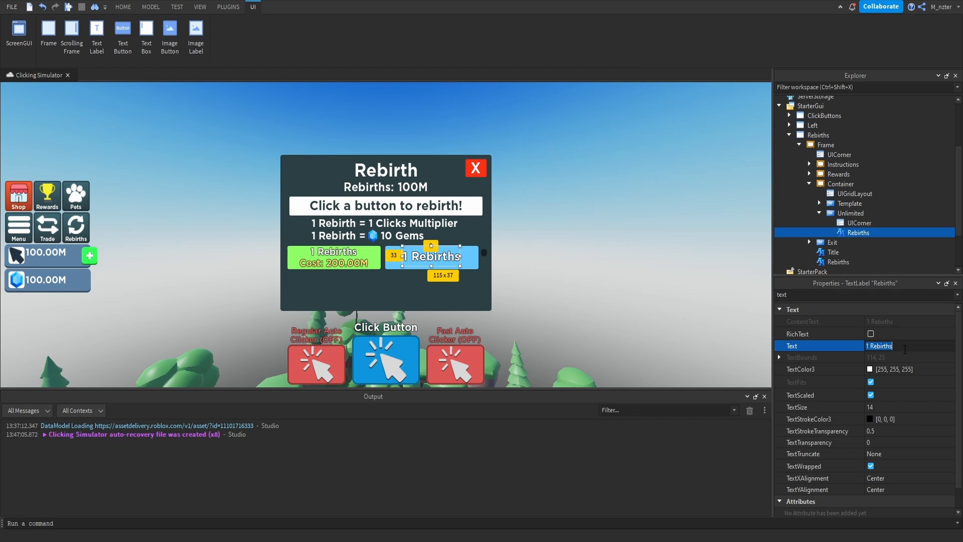
pyautogui.write('Unlimited Rebirths')
pyautogui.press('Return')
# Step: Center the Unlimited button's label by setting AnchorPoint to 0.5, 0.5 and Position to {0.5, 0},{0.5, 0}
pyautogui.click(853, 295)
pyautogui.write('po')
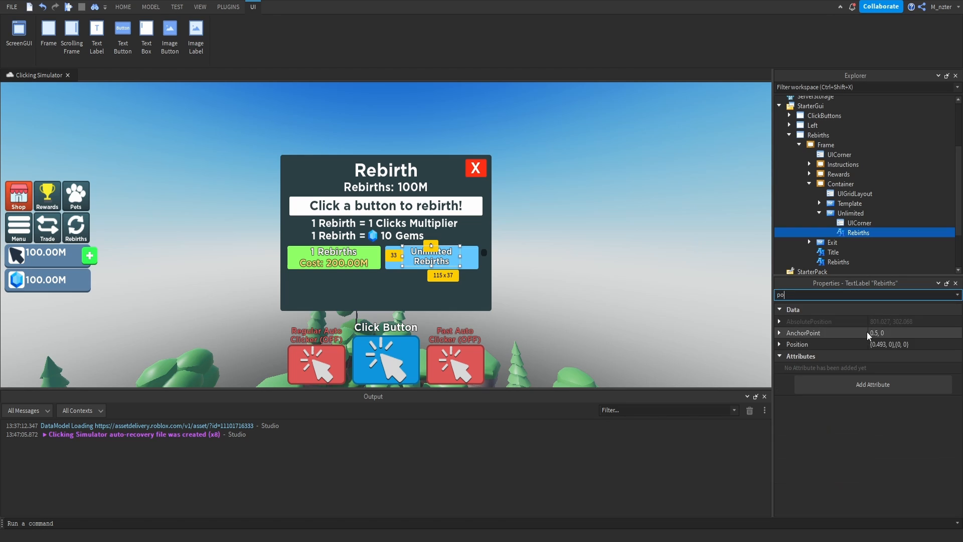
pyautogui.doubleClick(885, 346)
pyautogui.write('5')
pyautogui.doubleClick(887, 333)
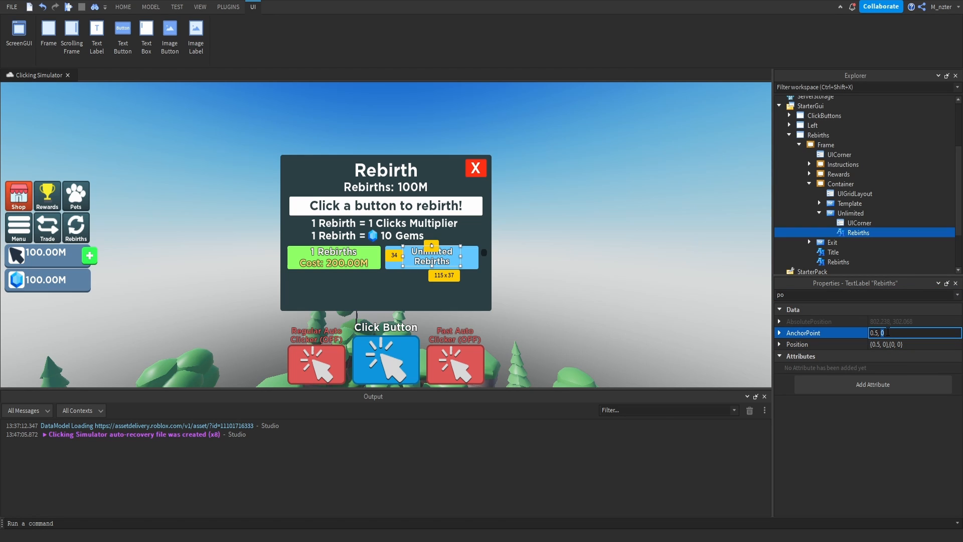
pyautogui.write('0.5')
pyautogui.press('Return')
pyautogui.doubleClick(894, 344)
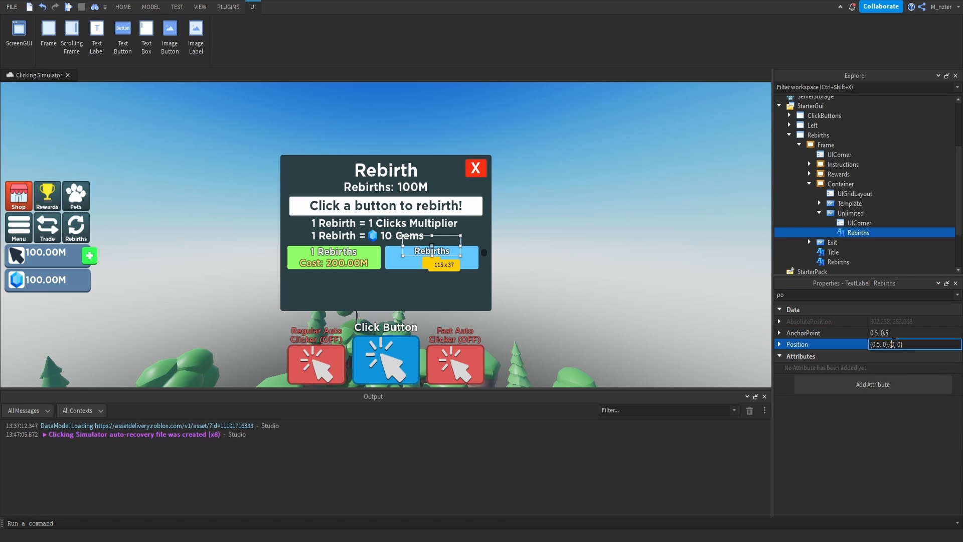
pyautogui.write('5')
pyautogui.press('Return')
pyautogui.click(820, 213)
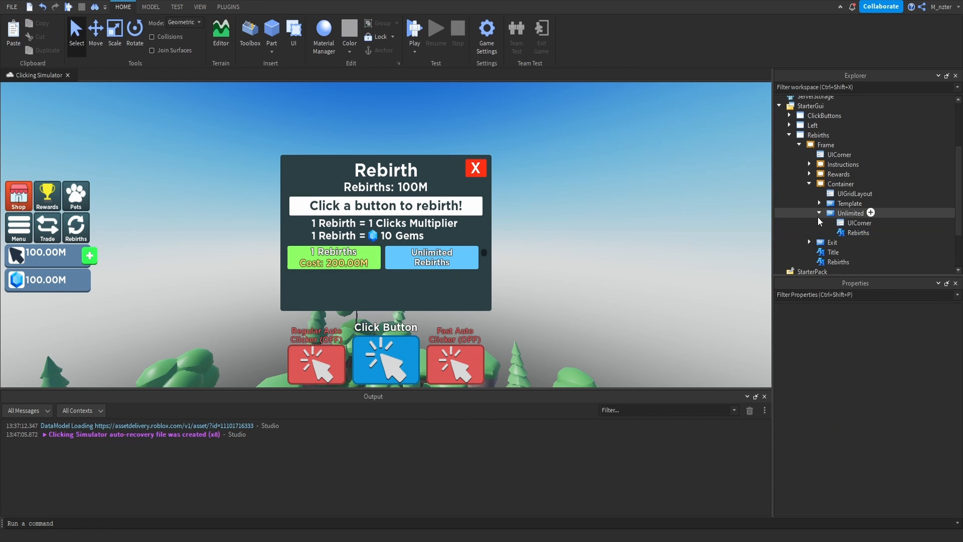
pyautogui.click(848, 204)
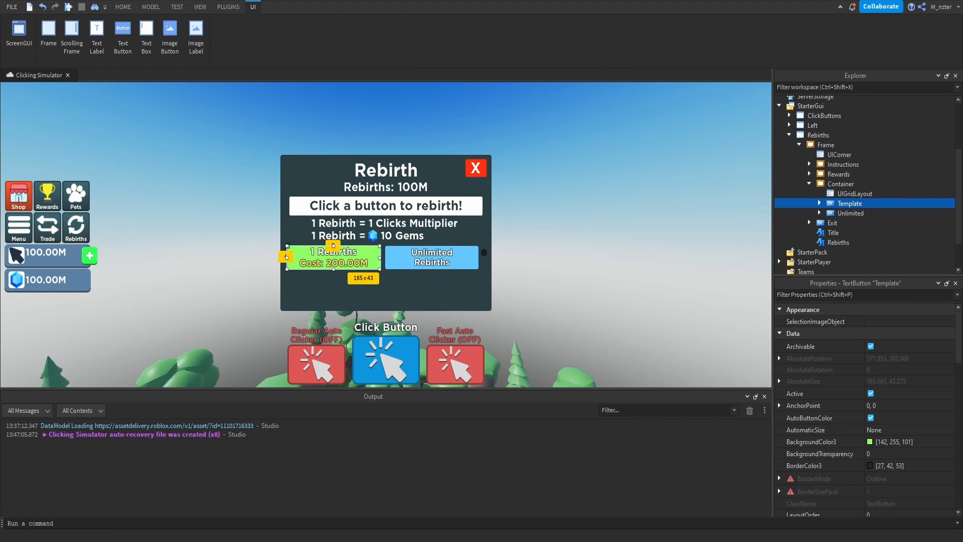
pyautogui.click(819, 203)
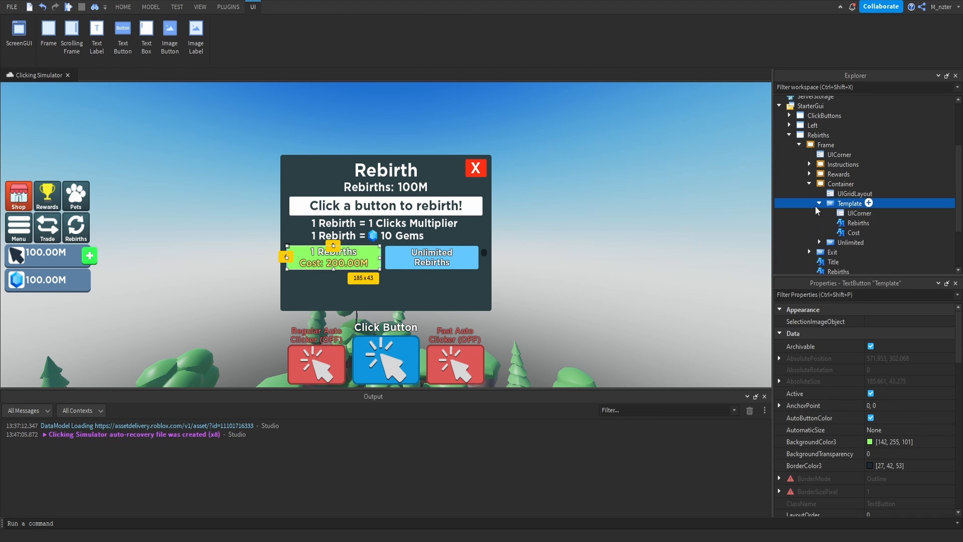
pyautogui.scroll(-1, 823, 211)
pyautogui.click(824, 206)
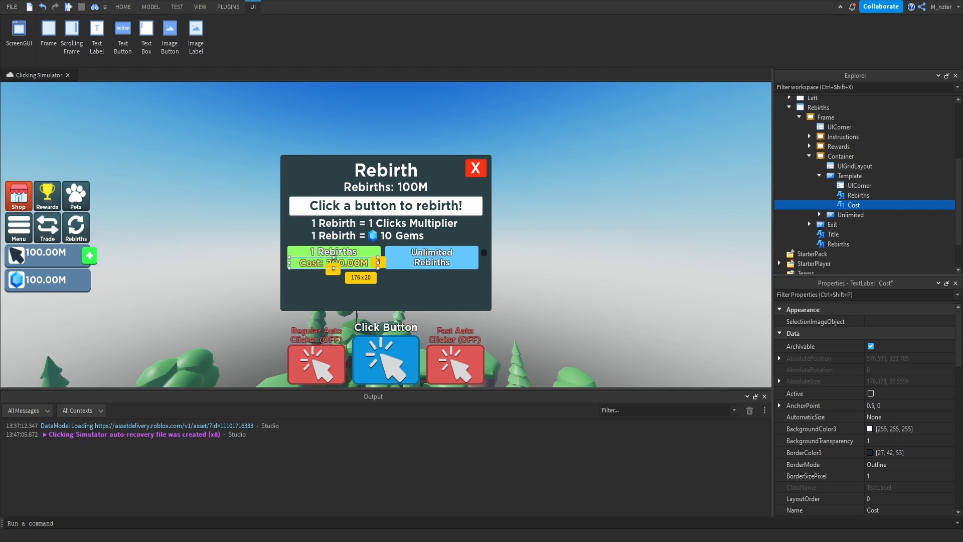
pyautogui.click(652, 225)
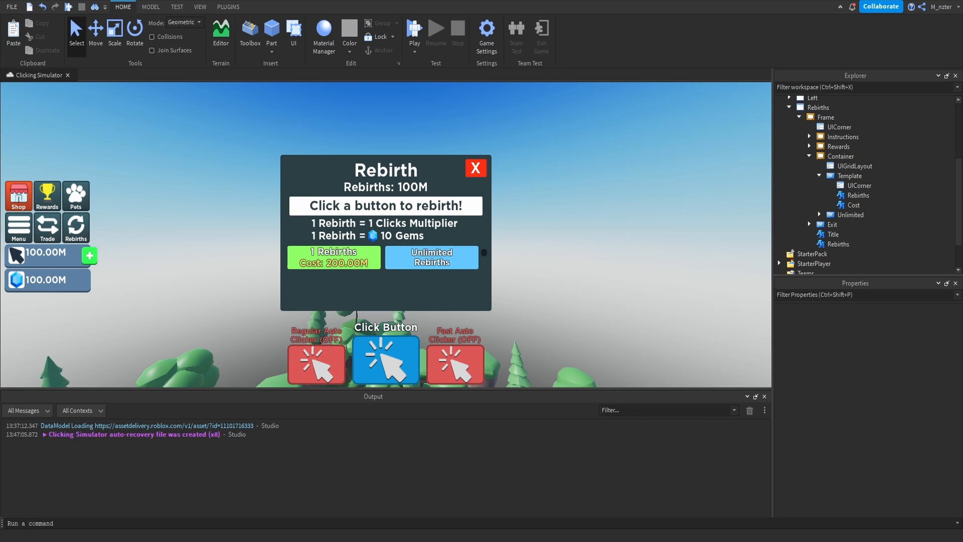
# Step: Copy the Icon image label from Reward2 and paste it into the Template button's Cost label
pyautogui.click(809, 146)
pyautogui.click(819, 175)
pyautogui.click(843, 188)
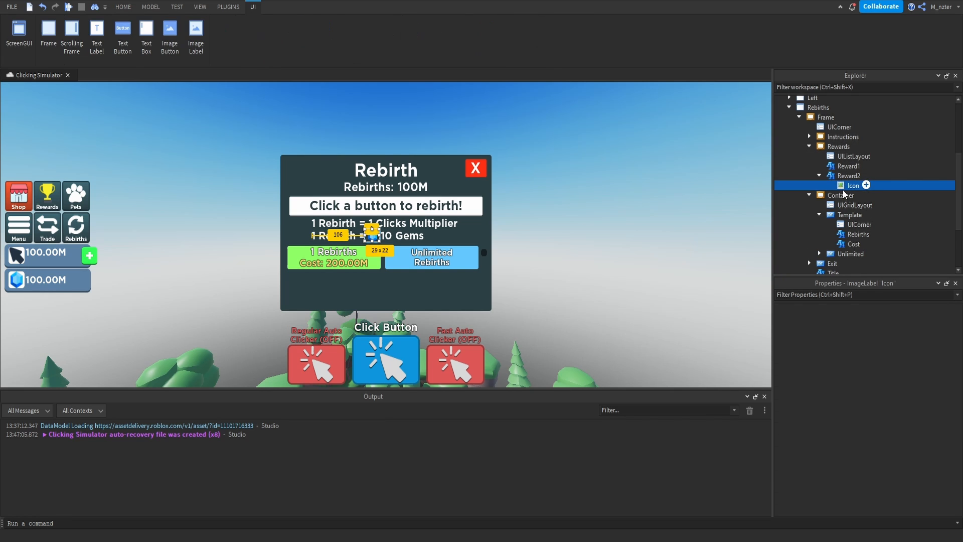
pyautogui.scroll(-1, 847, 206)
pyautogui.click(852, 216)
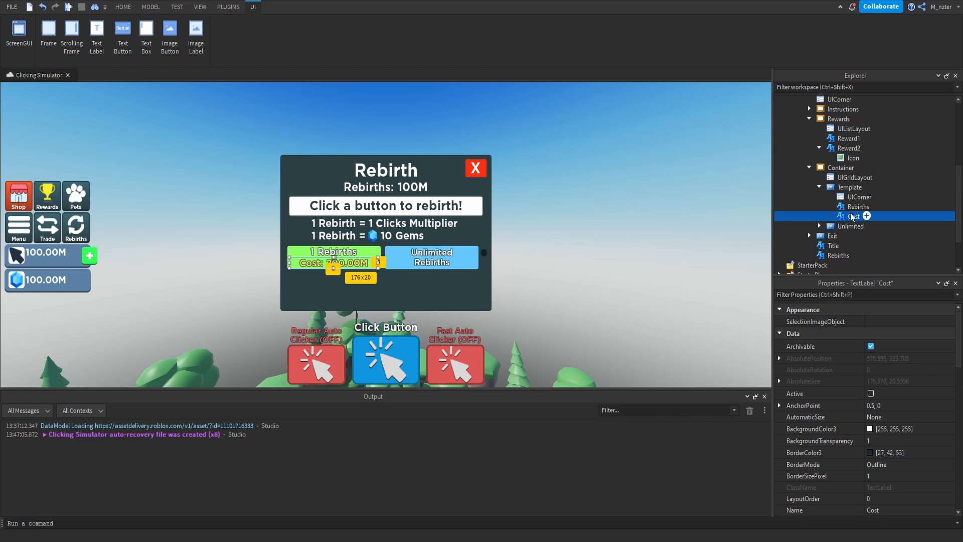
pyautogui.hotkey('ctrl', 'shift', 'v')
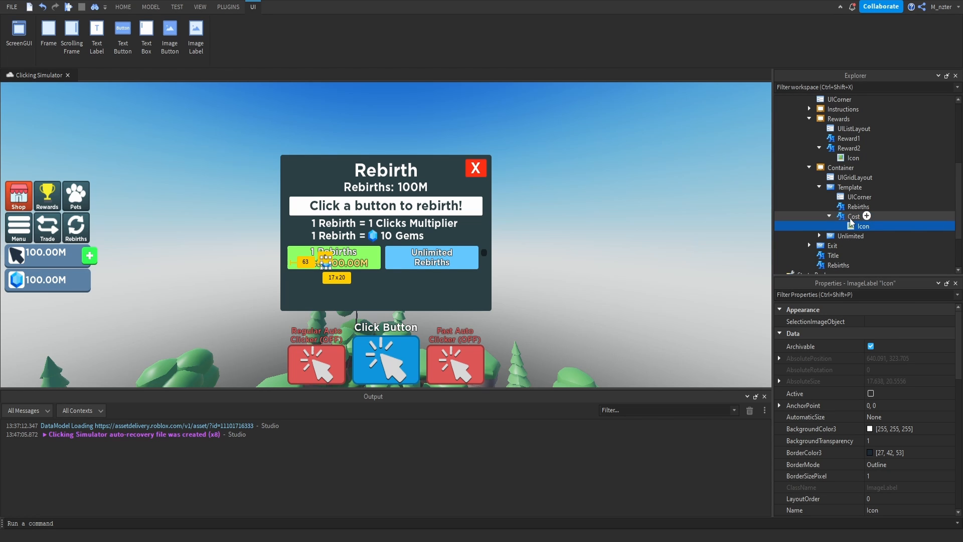
pyautogui.click(200, 7)
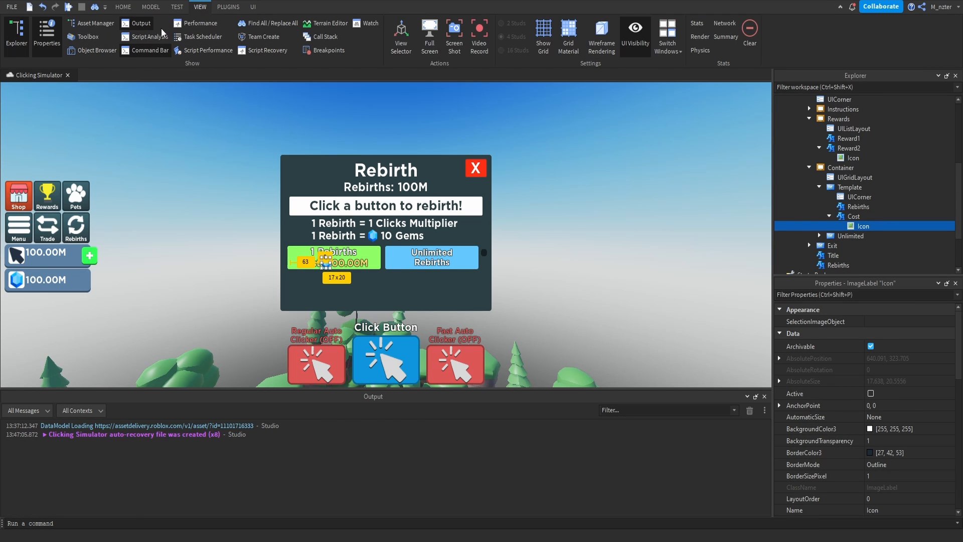
pyautogui.click(91, 23)
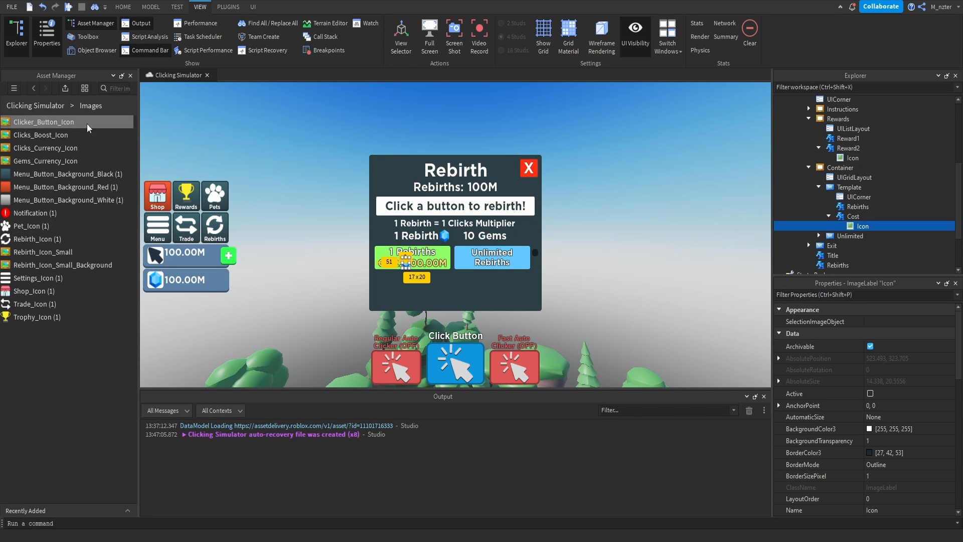
pyautogui.click(76, 135)
pyautogui.click(866, 294)
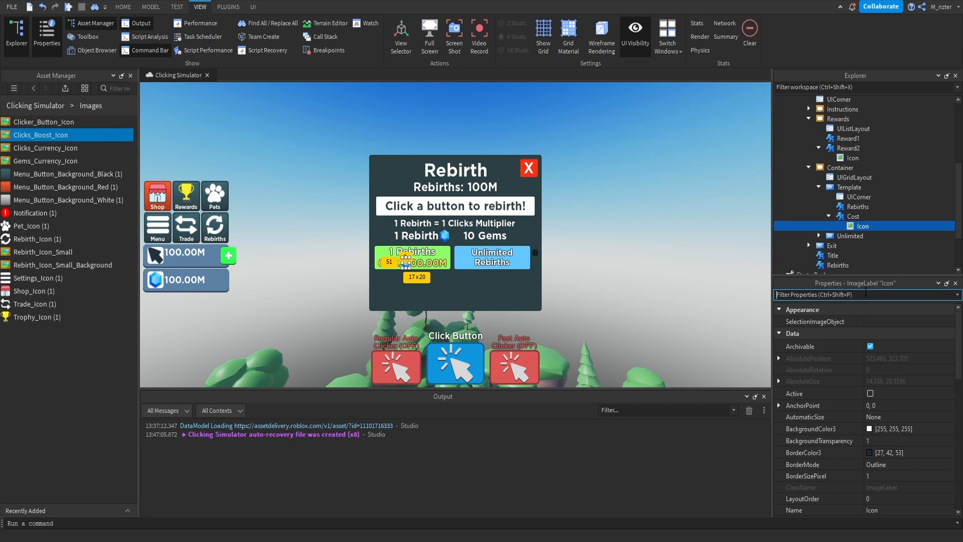
pyautogui.write('im')
pyautogui.click(898, 345)
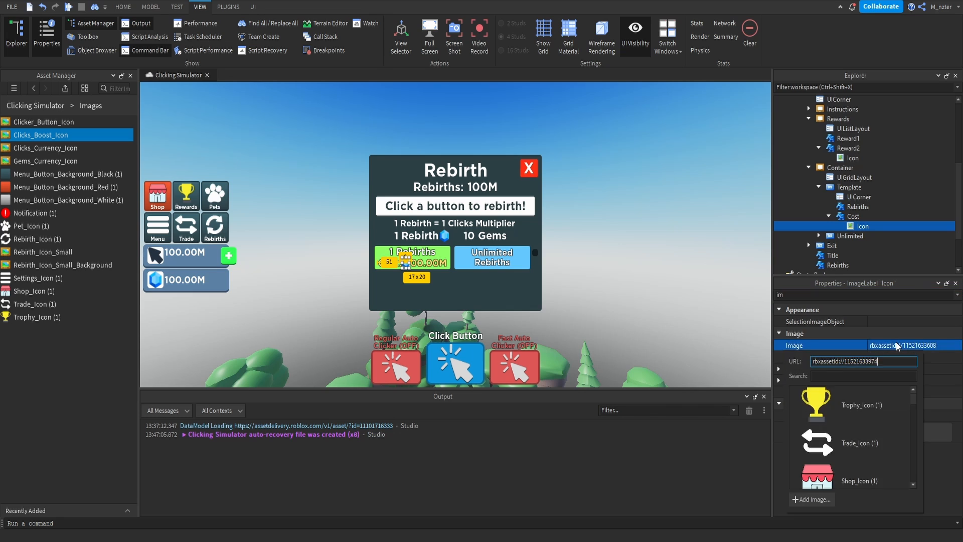
pyautogui.press('Return')
pyautogui.click(647, 296)
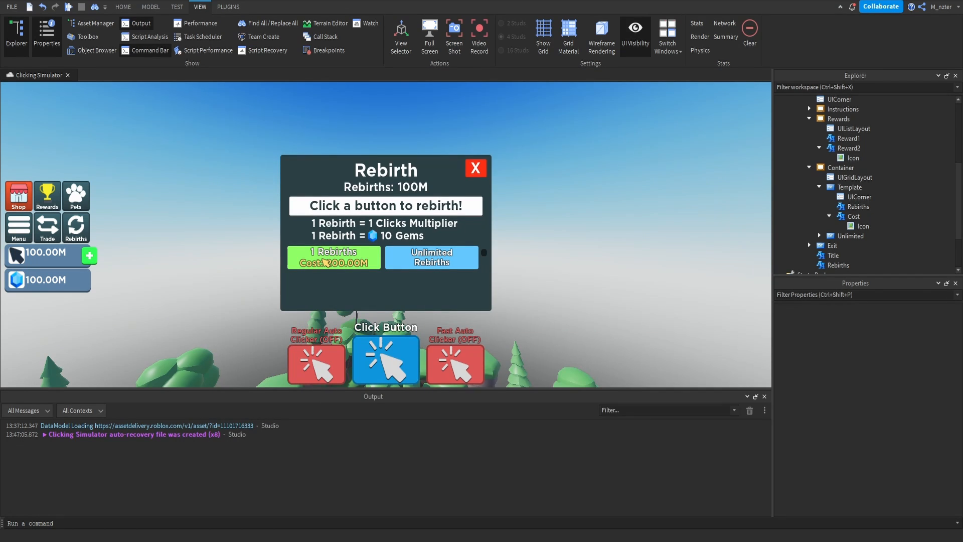
# Step: Set the AnchorPoint of the Icon inside the Cost label to 1, 0.5
pyautogui.click(863, 226)
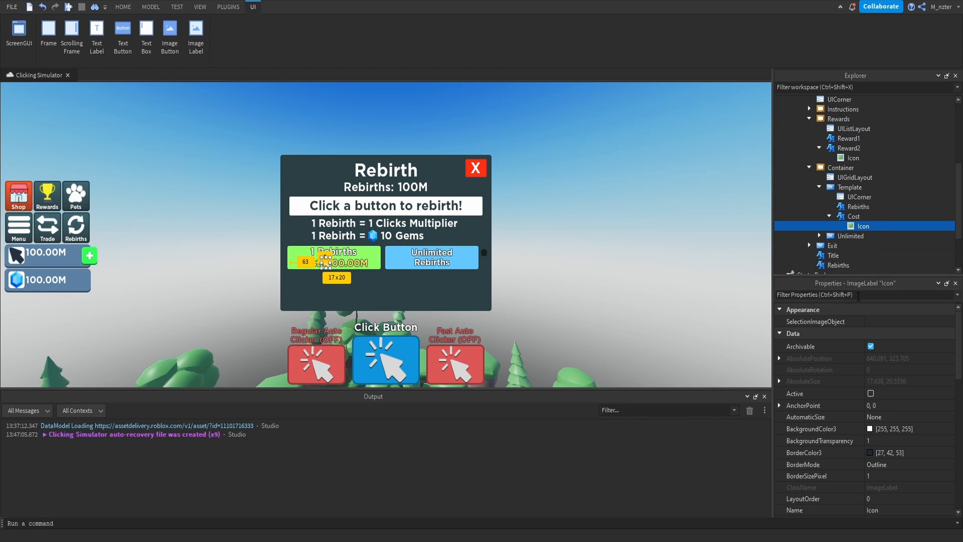
pyautogui.click(859, 296)
pyautogui.write('po')
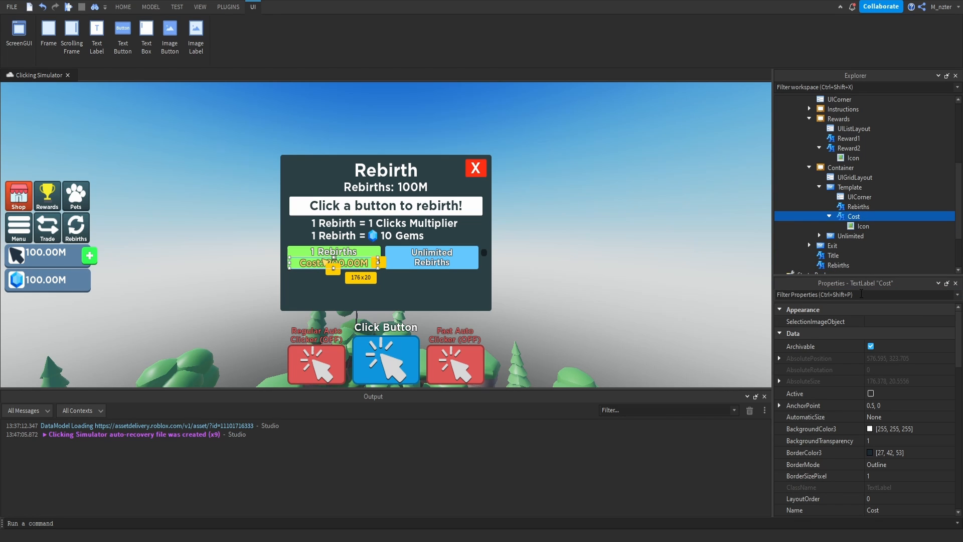
pyautogui.click(863, 225)
pyautogui.click(865, 295)
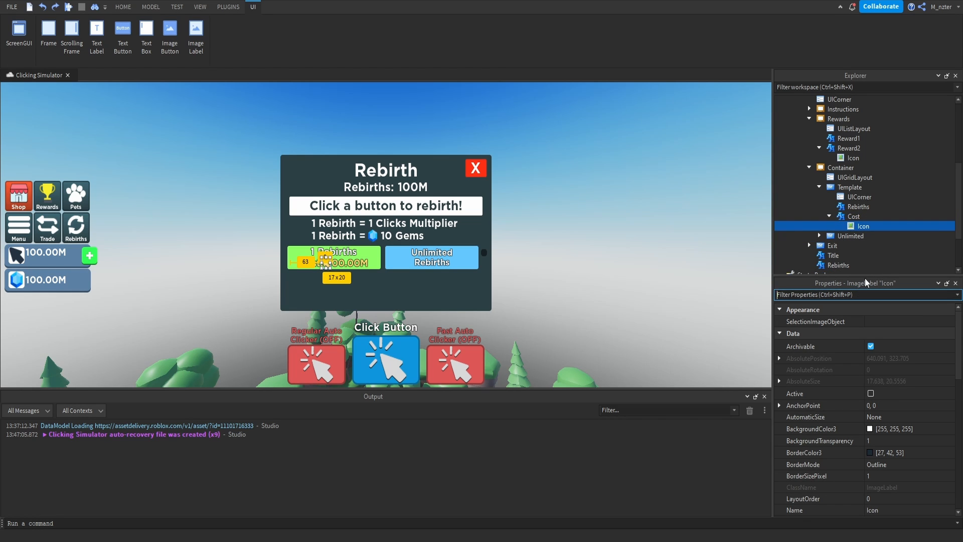
pyautogui.write('an')
pyautogui.click(903, 321)
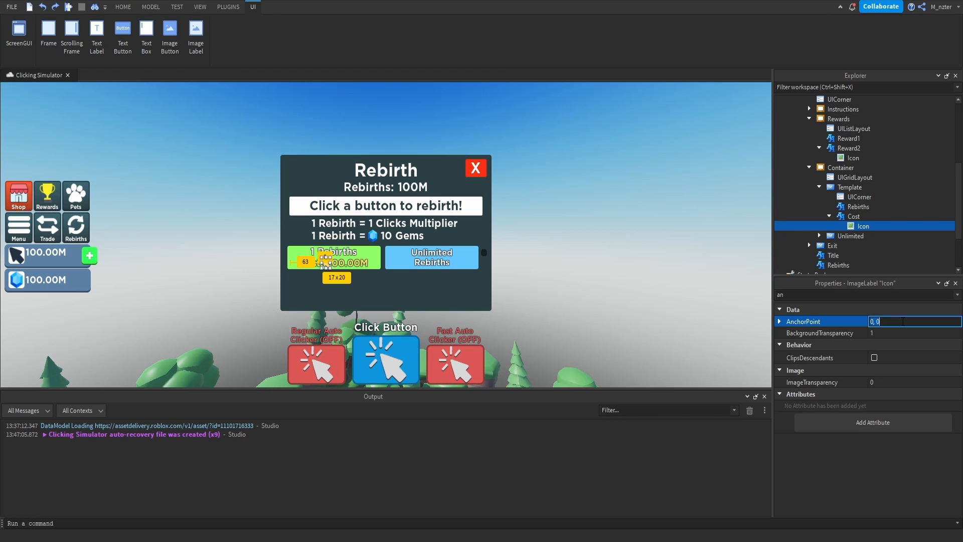
pyautogui.write('1,.5')
pyautogui.press('Return')
# Step: Set the Position of the Icon inside the Cost label to {0.5, 0},{0.5, 0}
pyautogui.click(900, 295)
pyautogui.write('po')
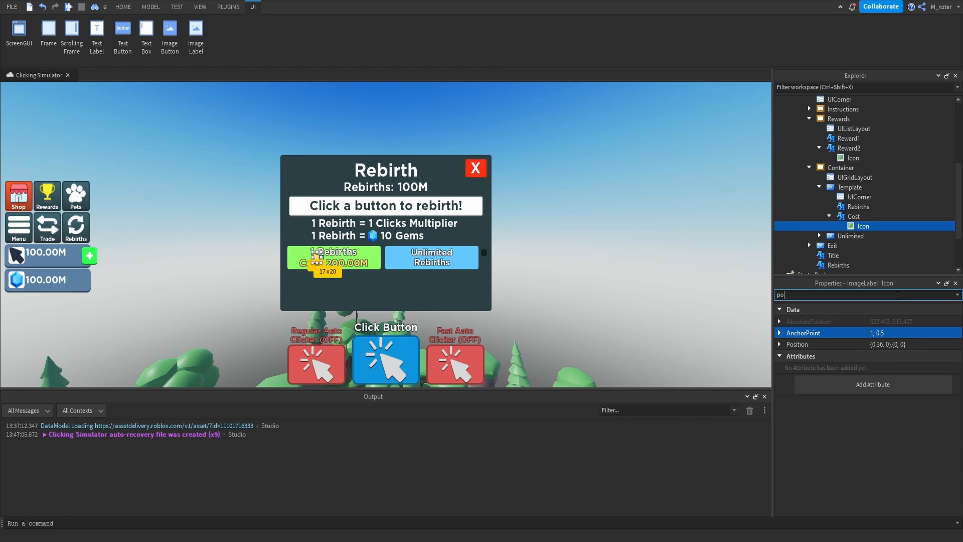
pyautogui.doubleClick(879, 343)
pyautogui.write('5')
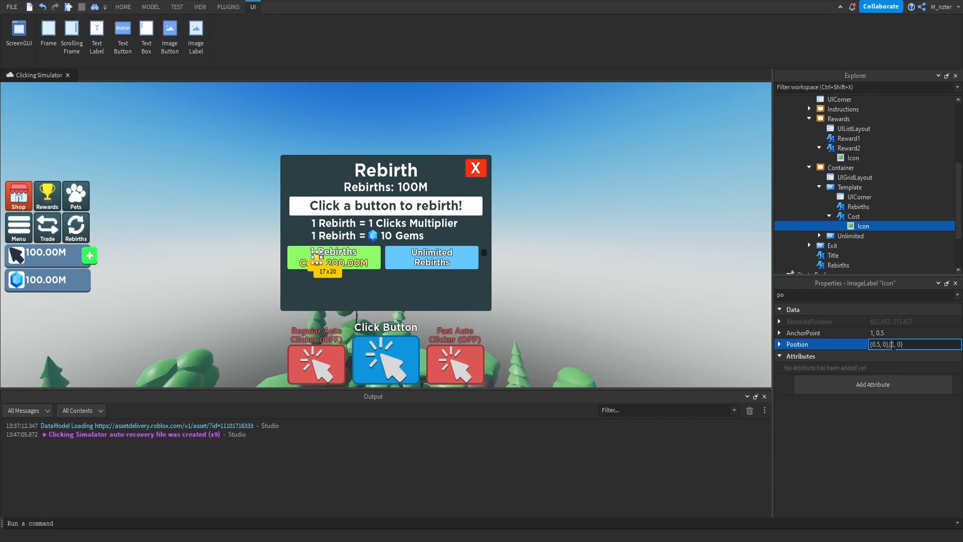
pyautogui.click(895, 344)
pyautogui.write('.5')
pyautogui.press('Return')
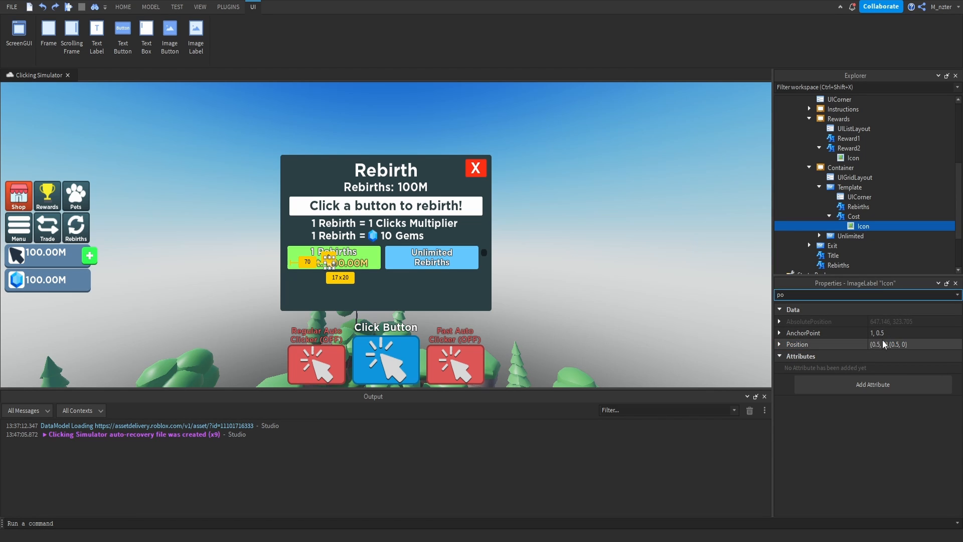
# Step: Try horizontal pixel offsets of 10 and 20 in the Position of the Icon inside the Template's Cost label
pyautogui.click(886, 344)
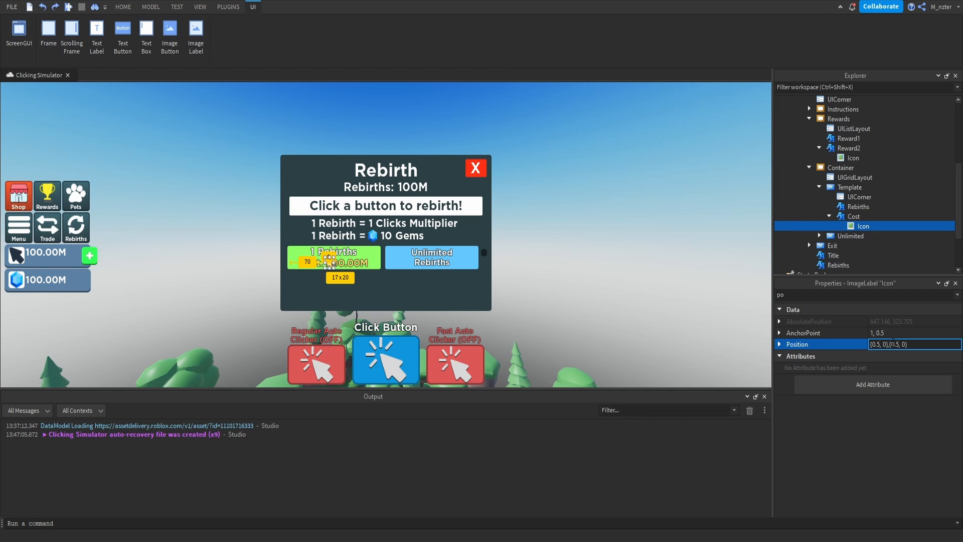
pyautogui.press('BackSpace')
pyautogui.write('10')
pyautogui.press('Return')
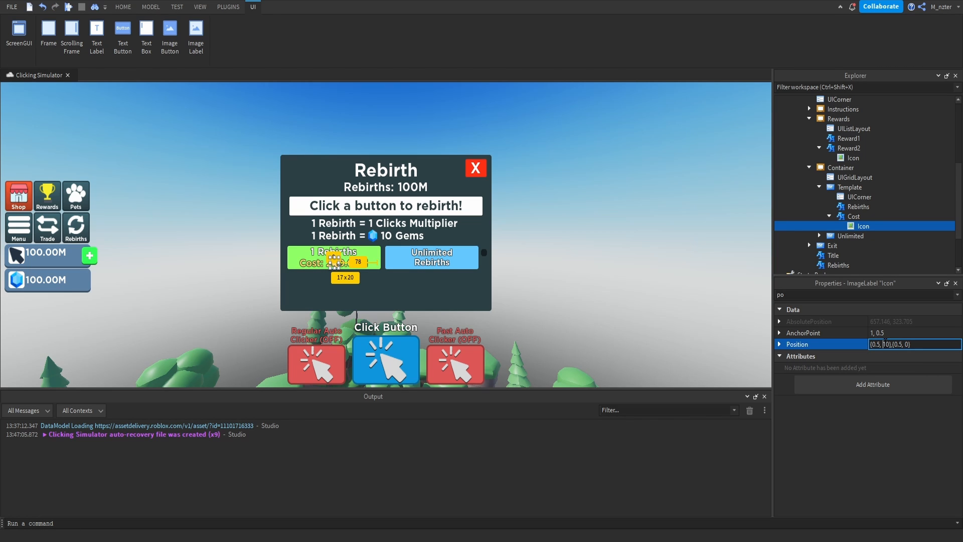
pyautogui.press('BackSpace')
pyautogui.write('2')
pyautogui.press('Return')
# Step: Try larger horizontal Position offsets of 70 and 80 for the Cost label's Icon
pyautogui.click(886, 342)
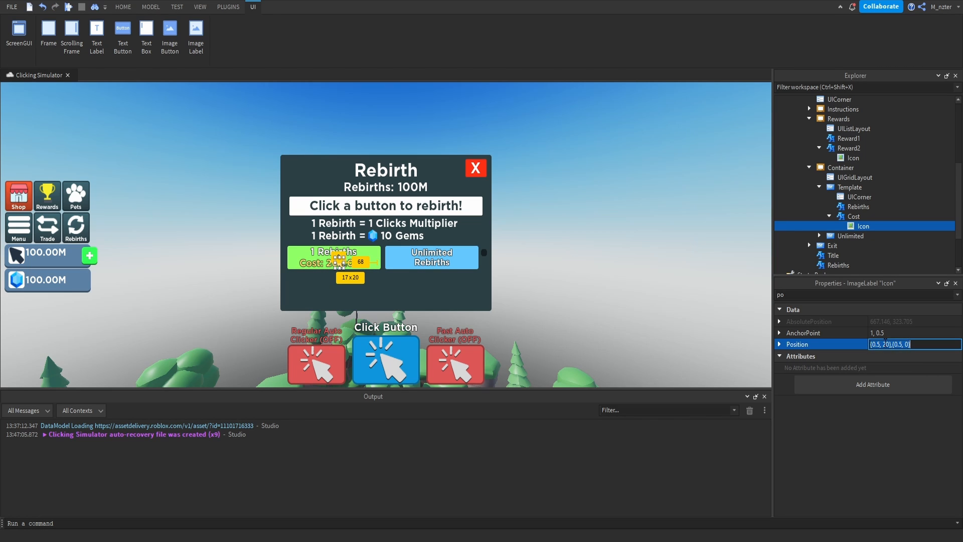
pyautogui.doubleClick(886, 342)
pyautogui.write('70')
pyautogui.press('Return')
pyautogui.click(891, 345)
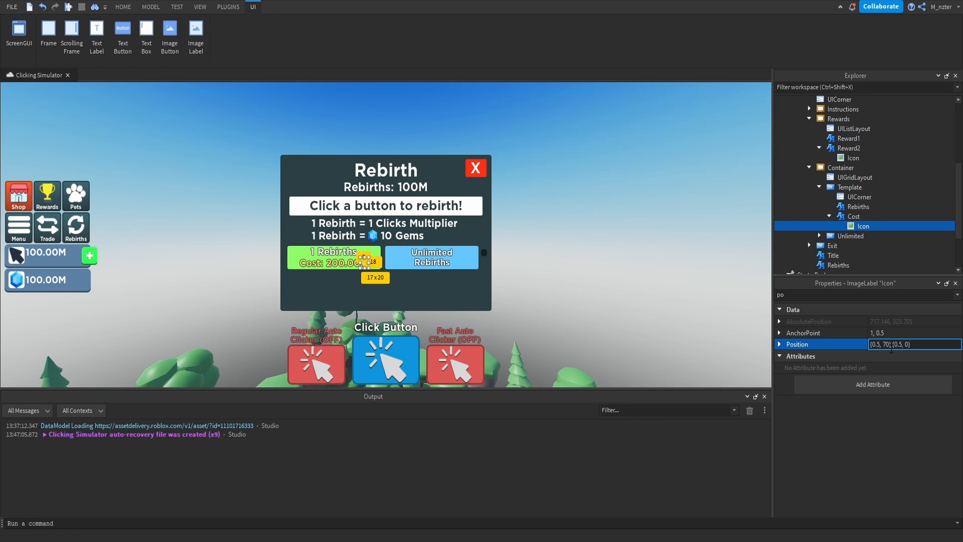
pyautogui.press('Delete')
pyautogui.write('8')
pyautogui.press('Return')
pyautogui.hotkey('ctrl', 'z')
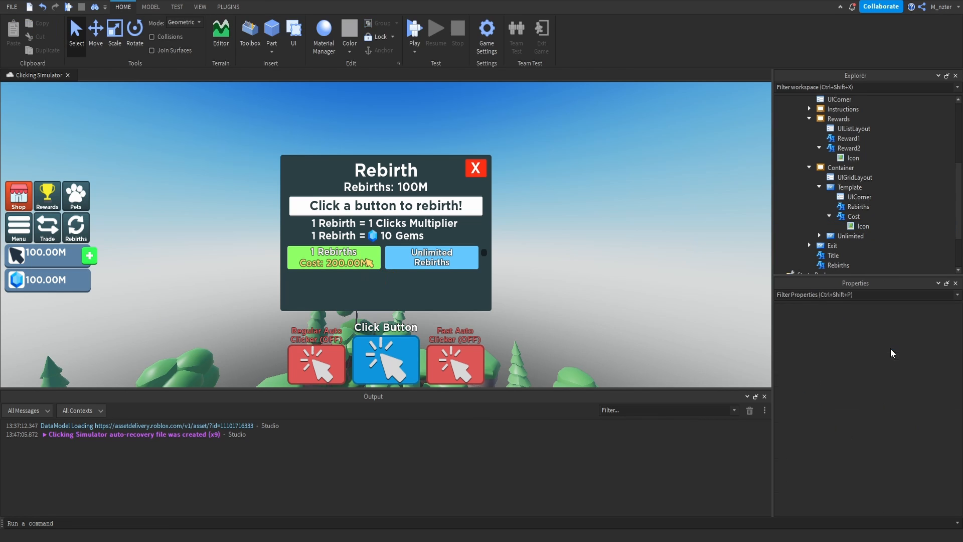
# Step: Set the Position of the Icon inside the Cost label to {0.5, 87.5},{0.5, 0}
pyautogui.click(863, 227)
pyautogui.click(870, 294)
pyautogui.write('po')
pyautogui.click(891, 344)
pyautogui.write('87.5},{0.5, 0}')
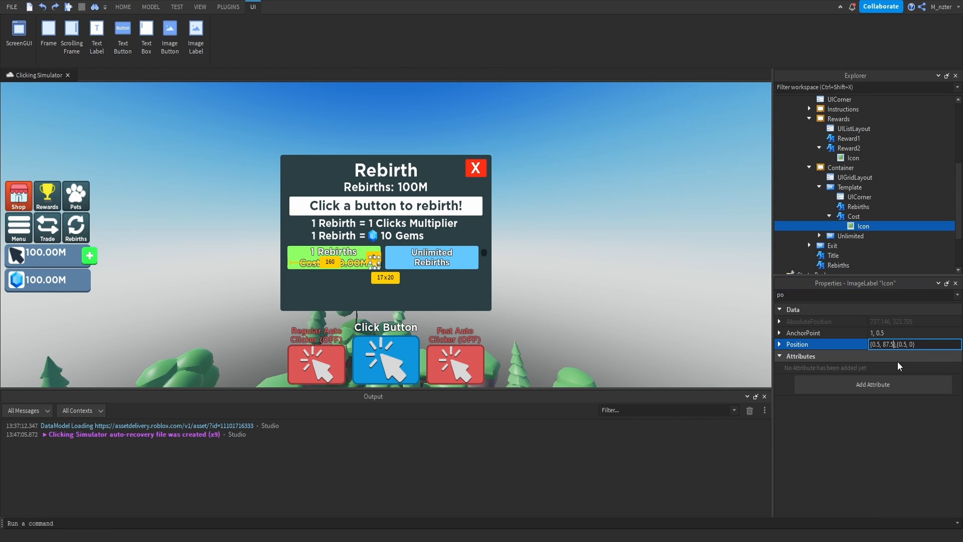
pyautogui.press('Return')
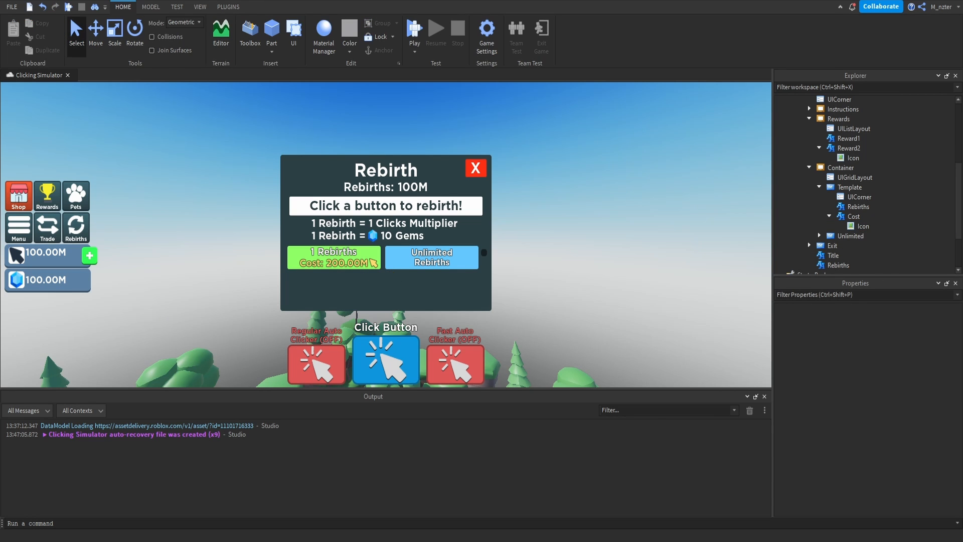
# Step: Convert the Cost label Icon's position to scale with the AutoScale Lite Unit Conversion tool and check its Position property
pyautogui.click(859, 228)
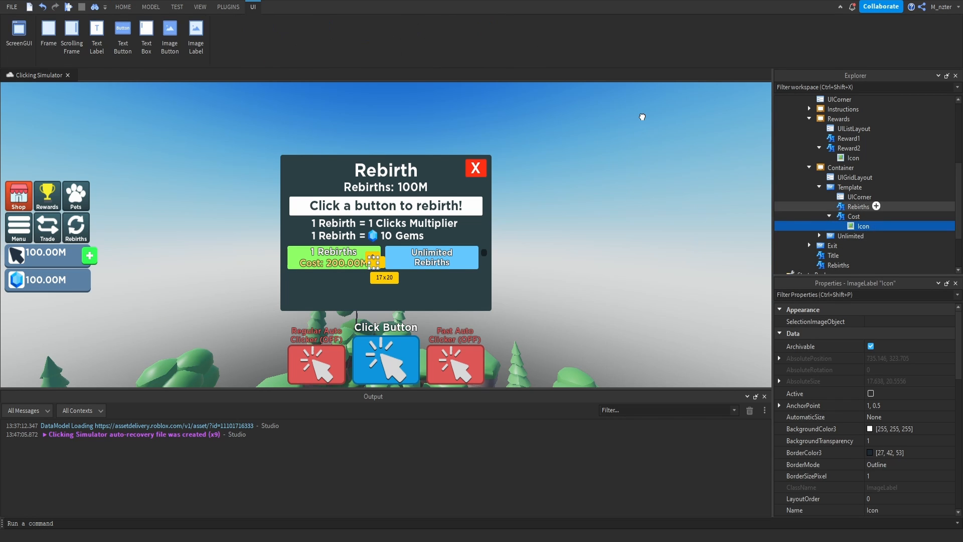
pyautogui.click(228, 7)
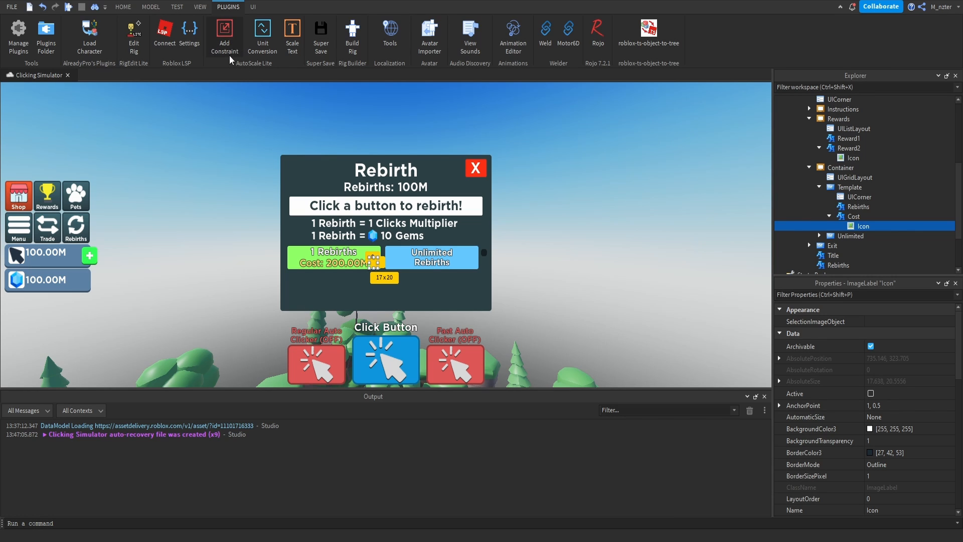
pyautogui.click(263, 48)
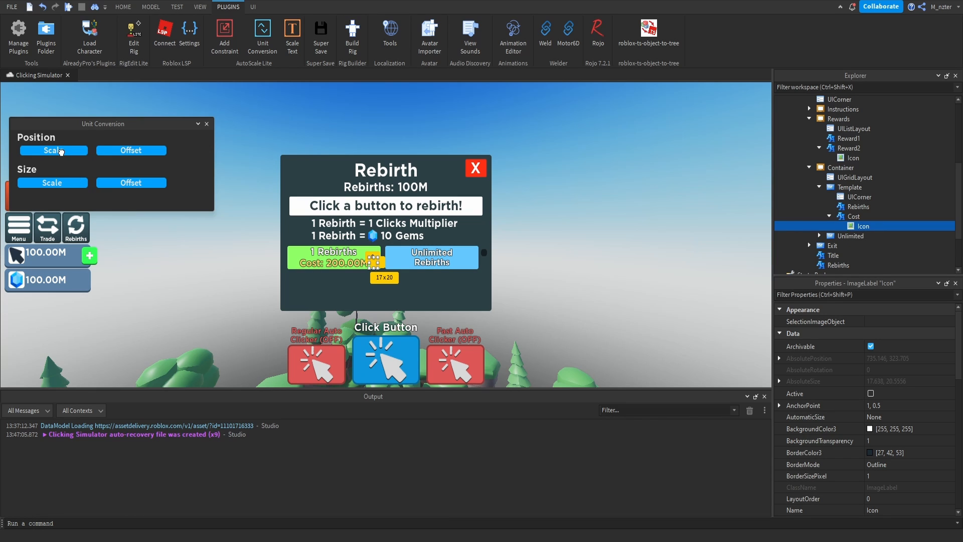
pyautogui.click(53, 151)
pyautogui.click(853, 295)
pyautogui.write('po')
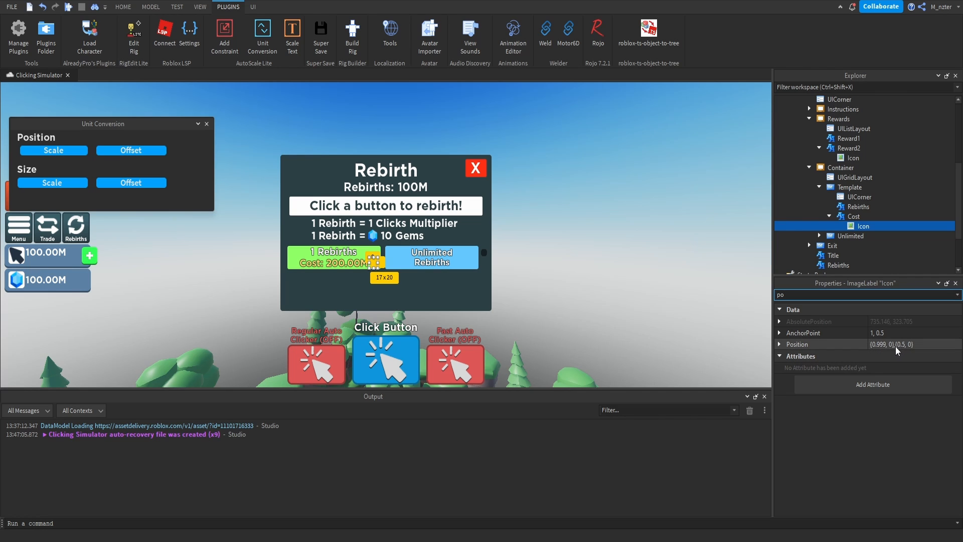
# Step: Duplicate the Template button in the Container and expand the copy's contents
pyautogui.click(834, 188)
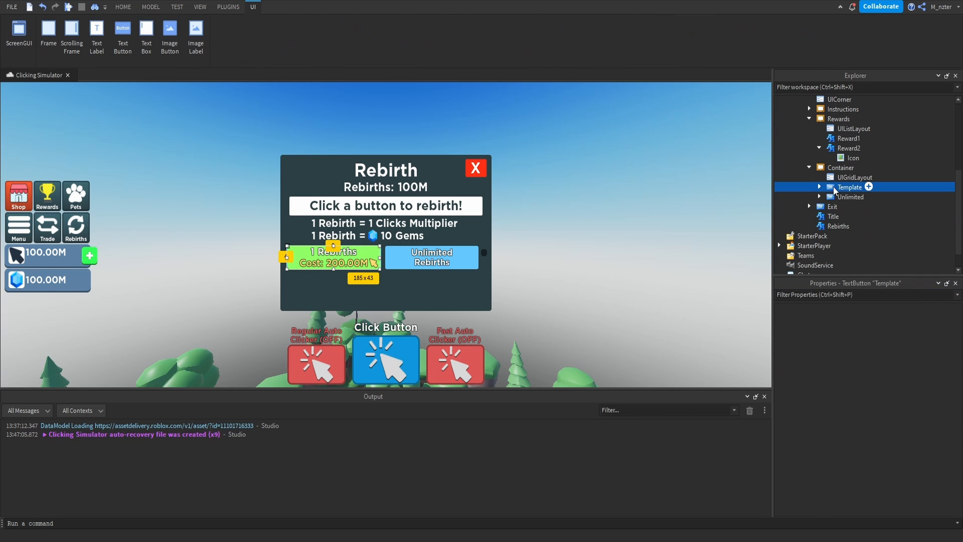
pyautogui.hotkey('ctrl', 'd')
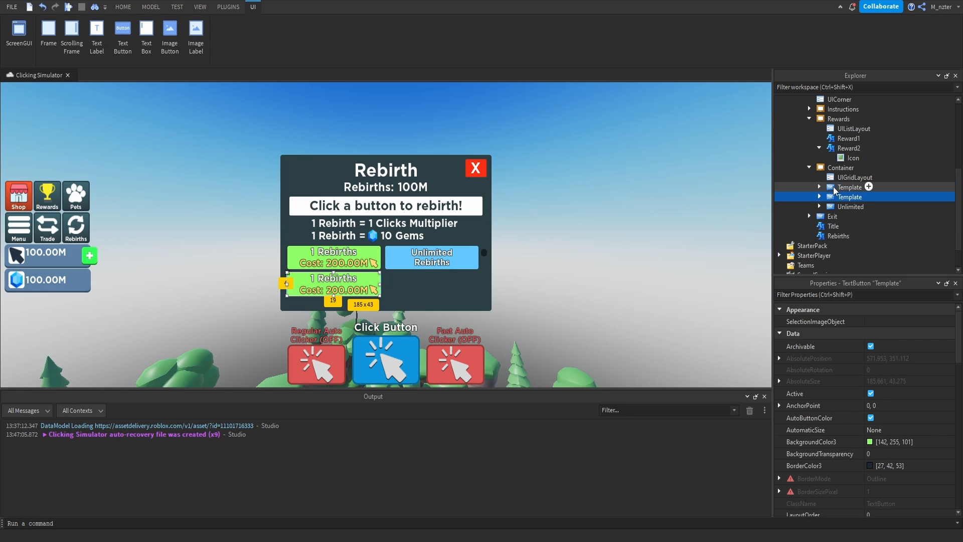
pyautogui.click(820, 197)
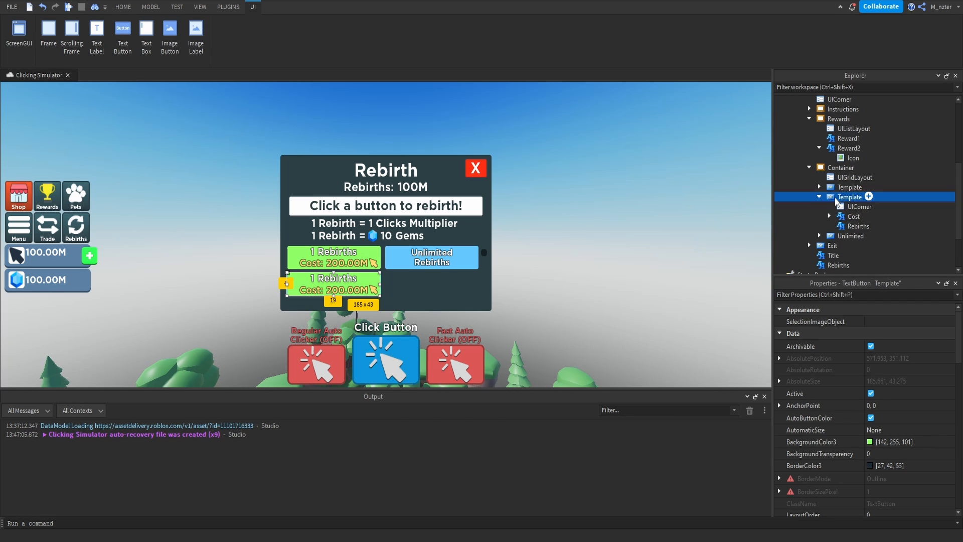
# Step: Change the Text of the duplicated Template's Cost label to "Cost: 20.00M"
pyautogui.click(853, 219)
pyautogui.click(888, 324)
pyautogui.click(890, 325)
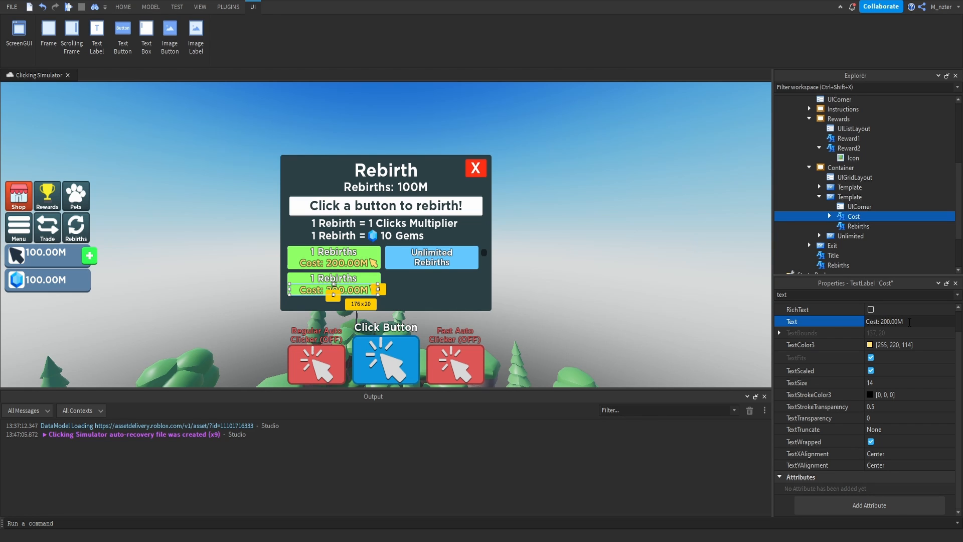
pyautogui.press('BackSpace')
pyautogui.press('BackSpace')
pyautogui.press('Return')
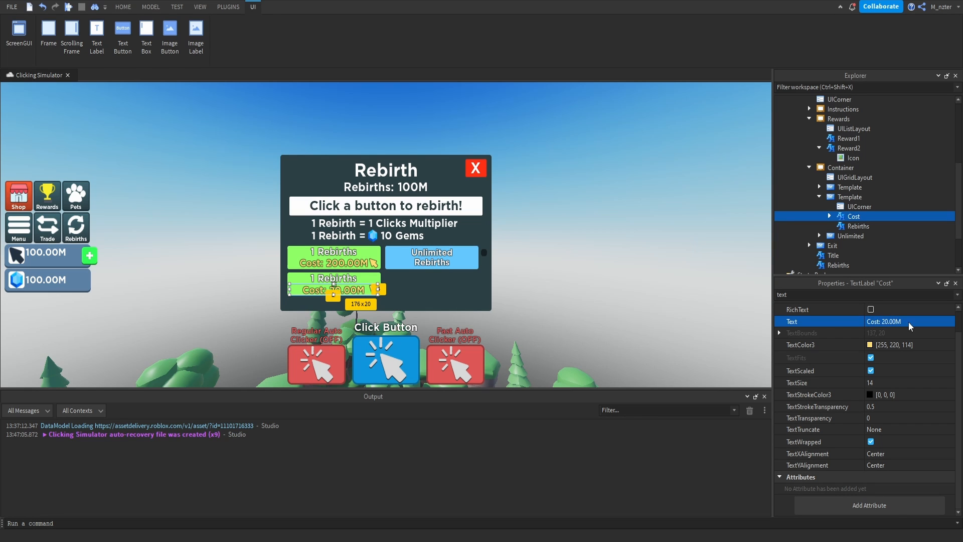
# Step: Set the Position of the Icon in the duplicated Template's Cost label to {0.999, -5},{0.5, 0}
pyautogui.click(829, 216)
pyautogui.click(861, 226)
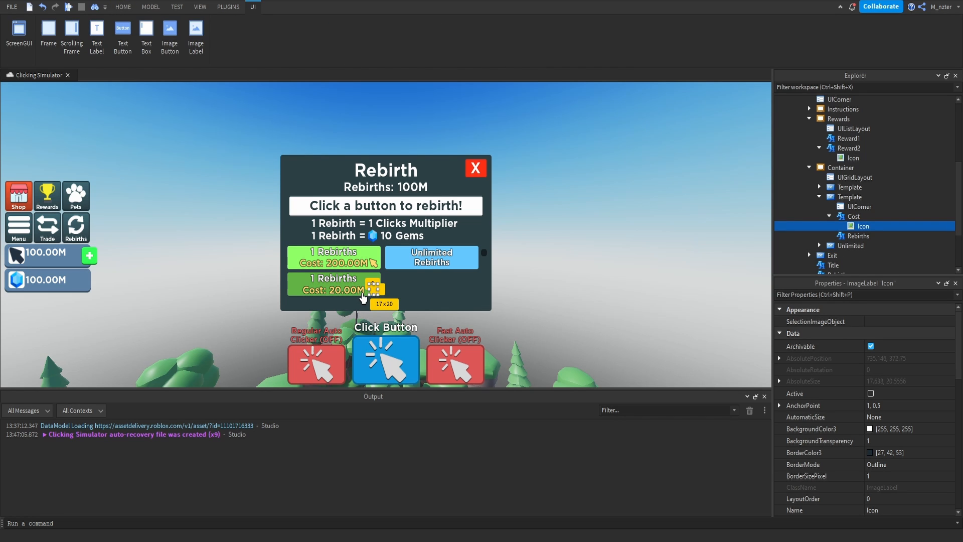
pyautogui.click(465, 294)
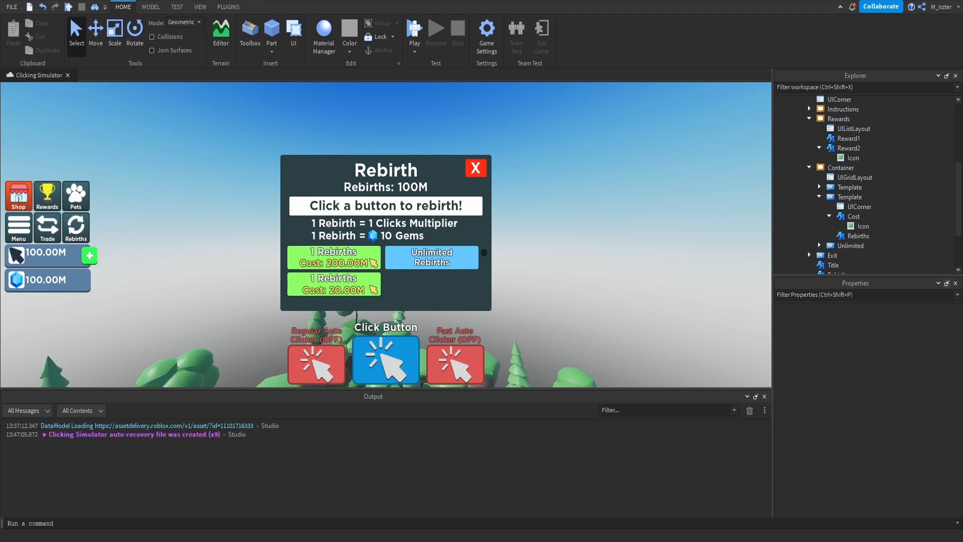
pyautogui.click(863, 227)
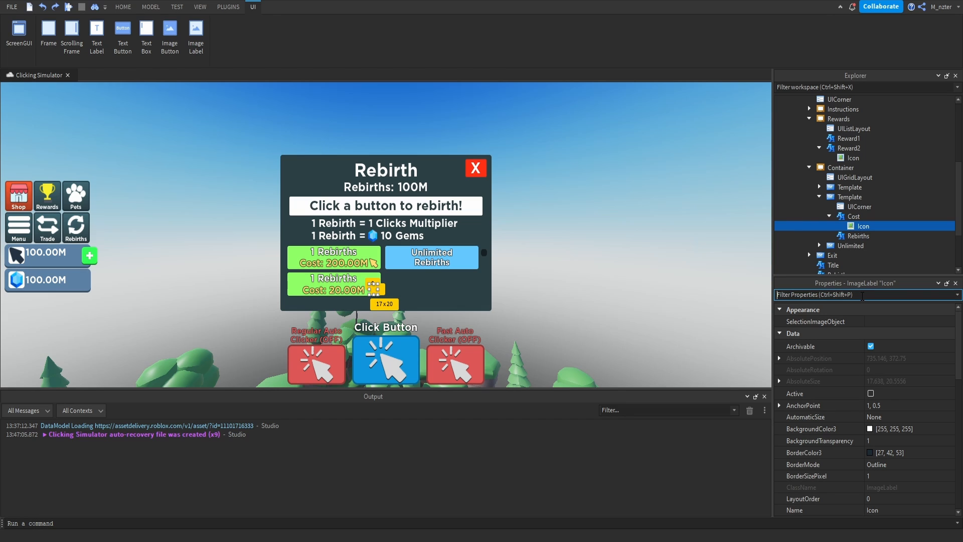
pyautogui.write('po')
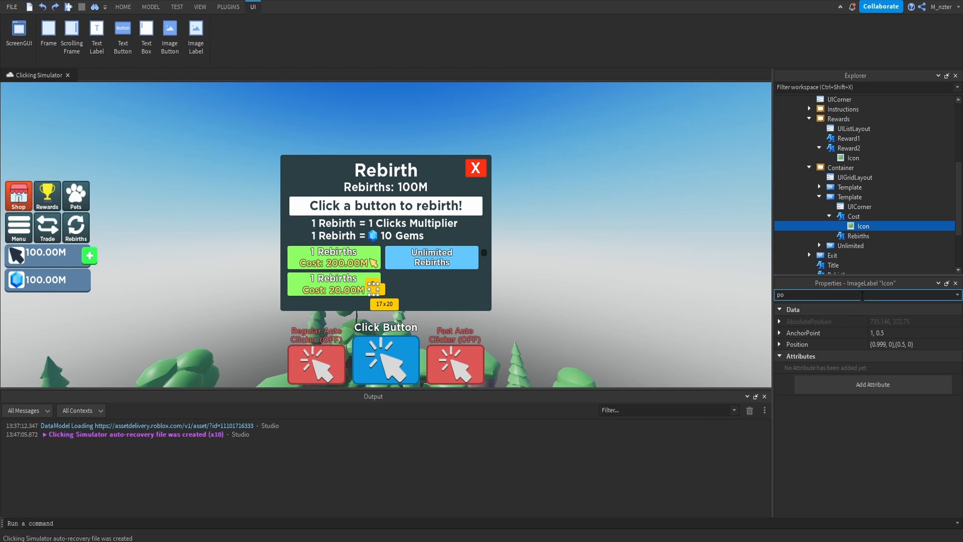
pyautogui.click(893, 344)
pyautogui.click(896, 344)
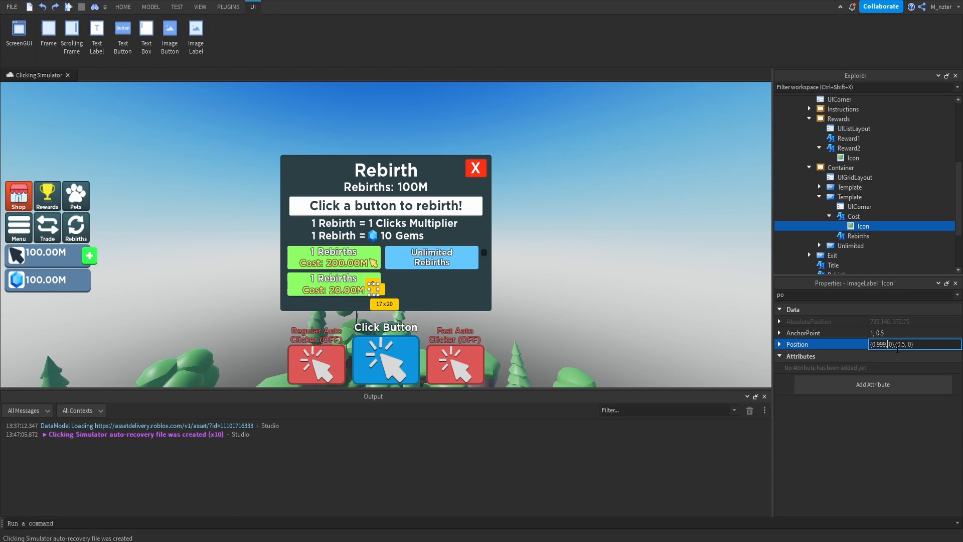
pyautogui.press('BackSpace')
pyautogui.write('-5')
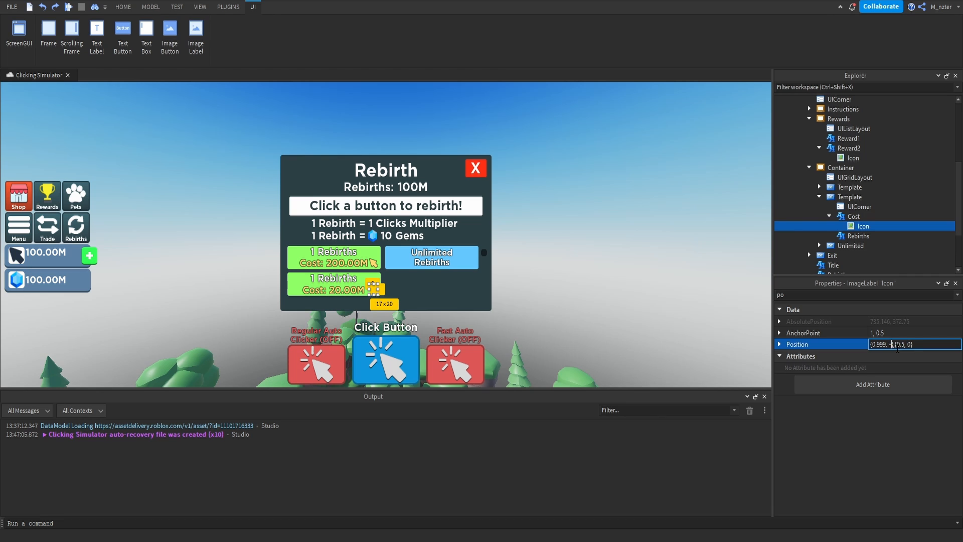
pyautogui.press('Return')
pyautogui.click(451, 296)
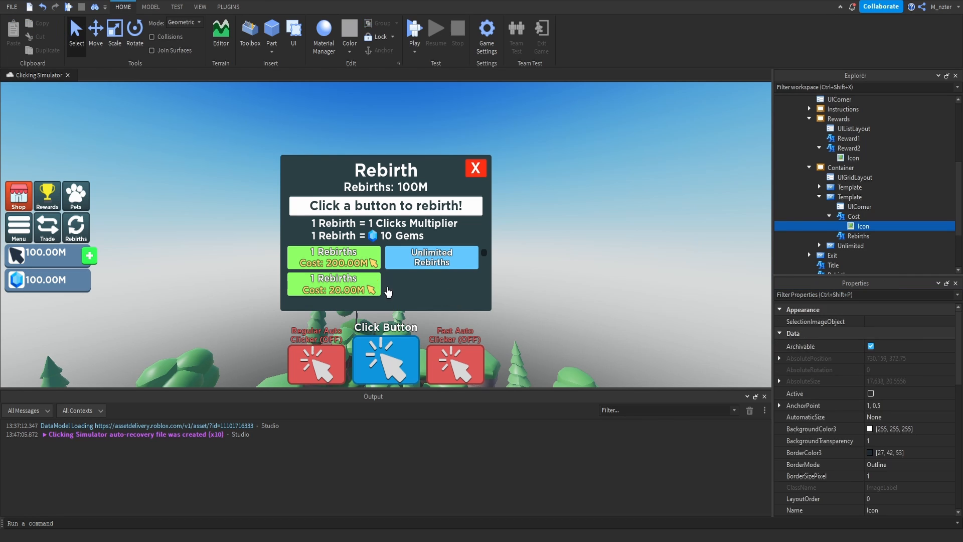
# Step: Convert the duplicated Template's Icon position to scale with the Unit Conversion tool and check its Position property
pyautogui.click(848, 228)
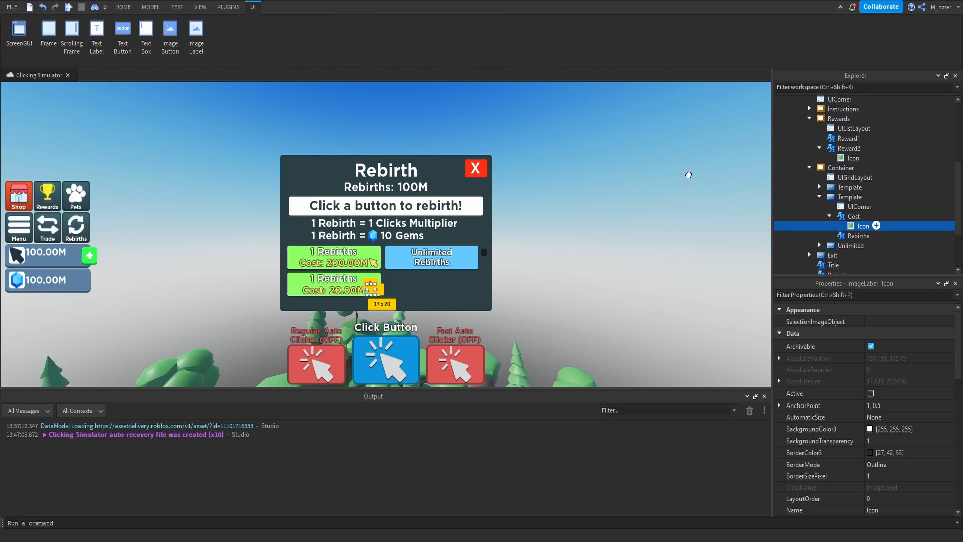
pyautogui.click(228, 7)
pyautogui.click(261, 37)
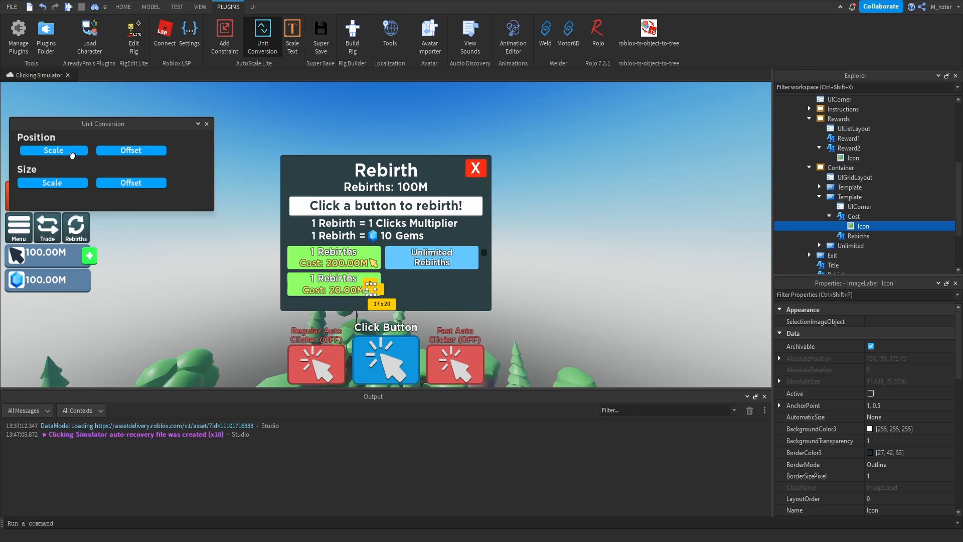
pyautogui.click(61, 151)
pyautogui.click(843, 294)
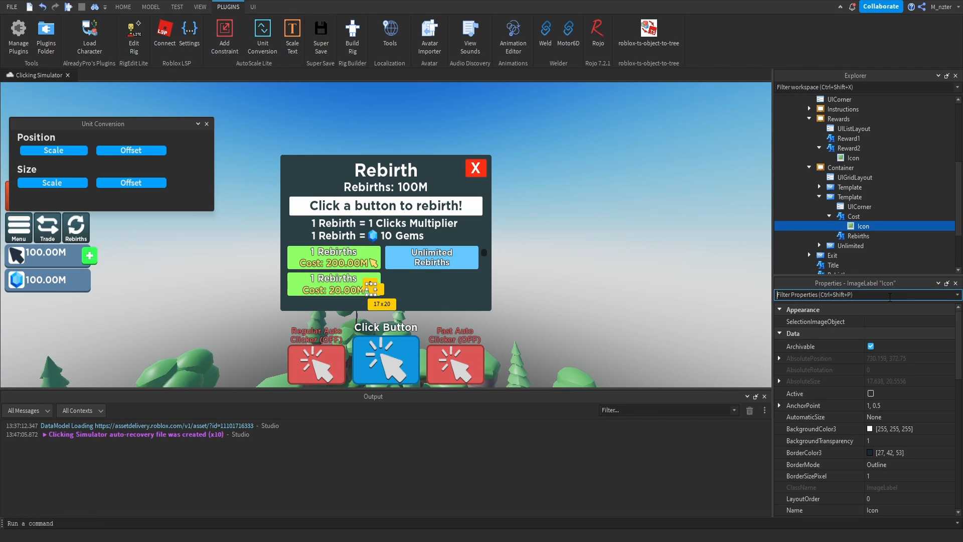
pyautogui.write('po')
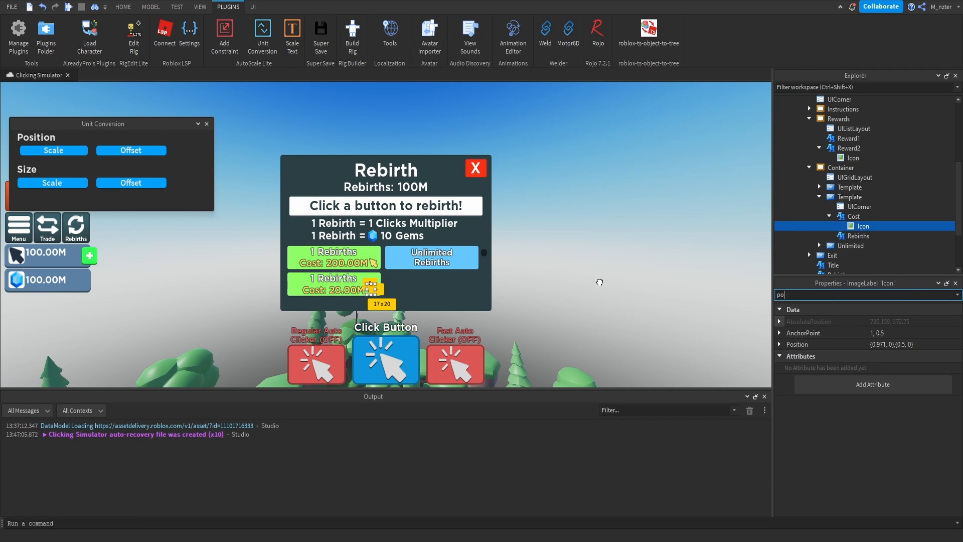
pyautogui.click(577, 276)
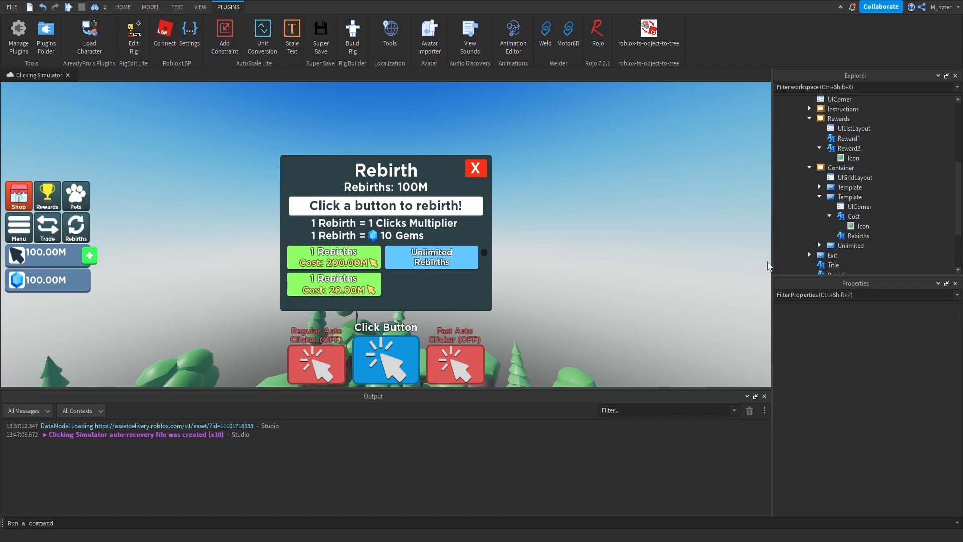
# Step: Delete the duplicated Template button from the Container
pyautogui.click(853, 226)
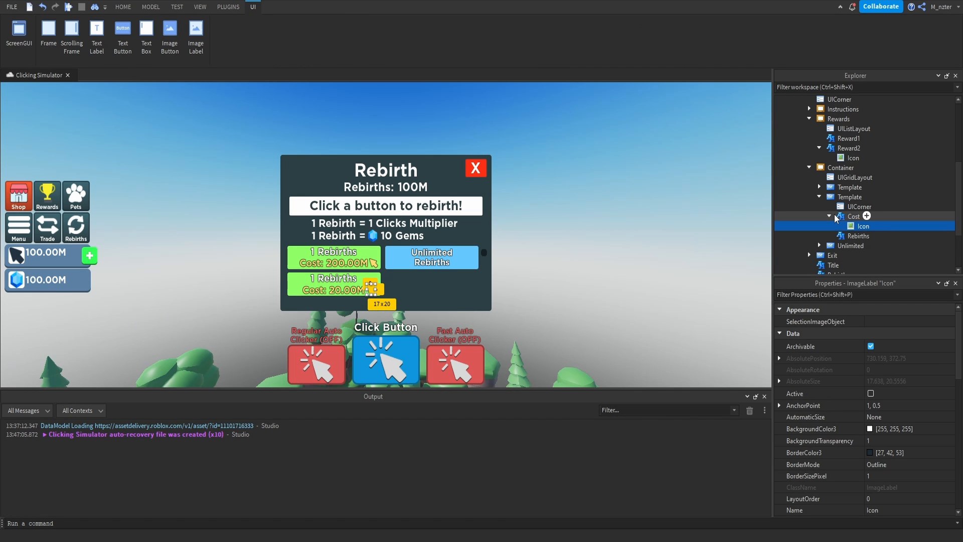
pyautogui.click(826, 199)
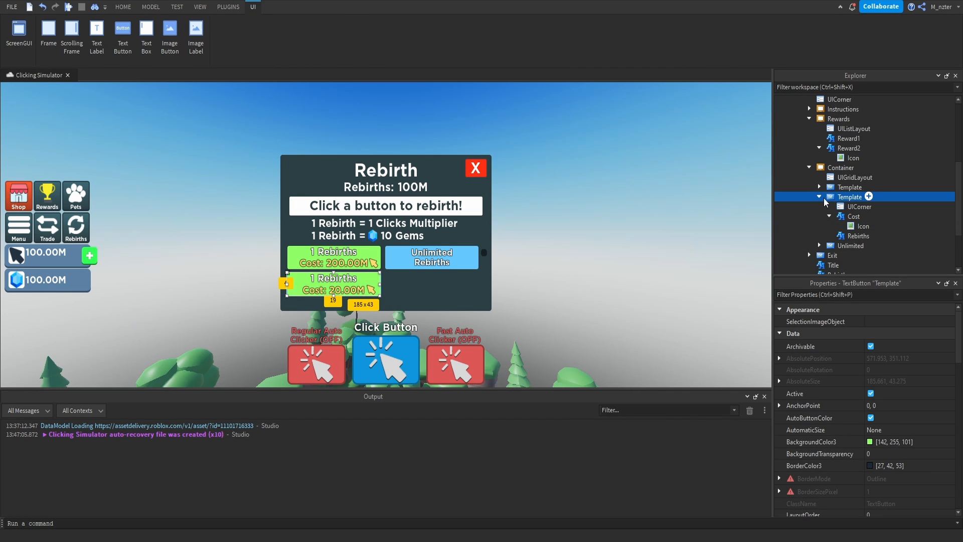
pyautogui.press('Delete')
# Step: Set the LayoutOrder of the Unlimited button to 9999999 and check the Container's scrolling
pyautogui.click(840, 201)
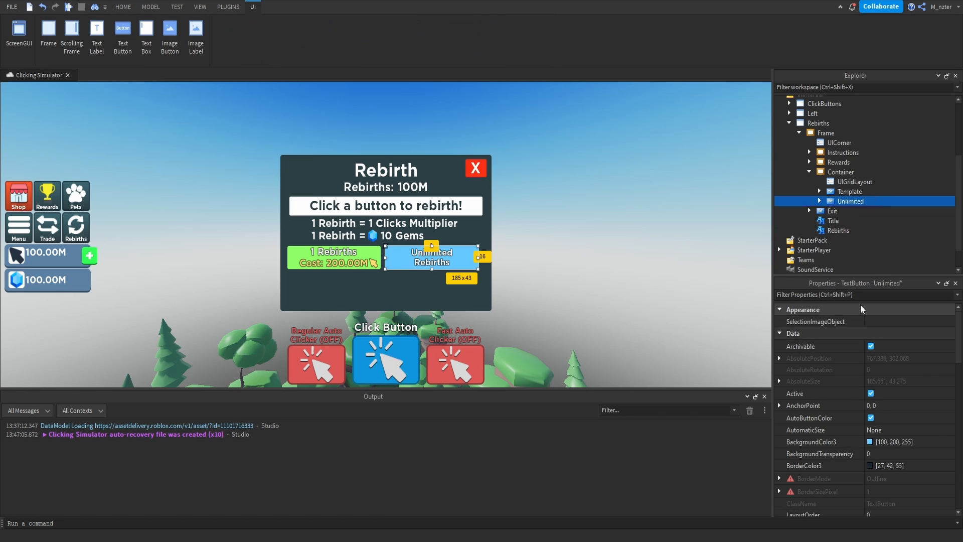
pyautogui.click(863, 296)
pyautogui.write('lay')
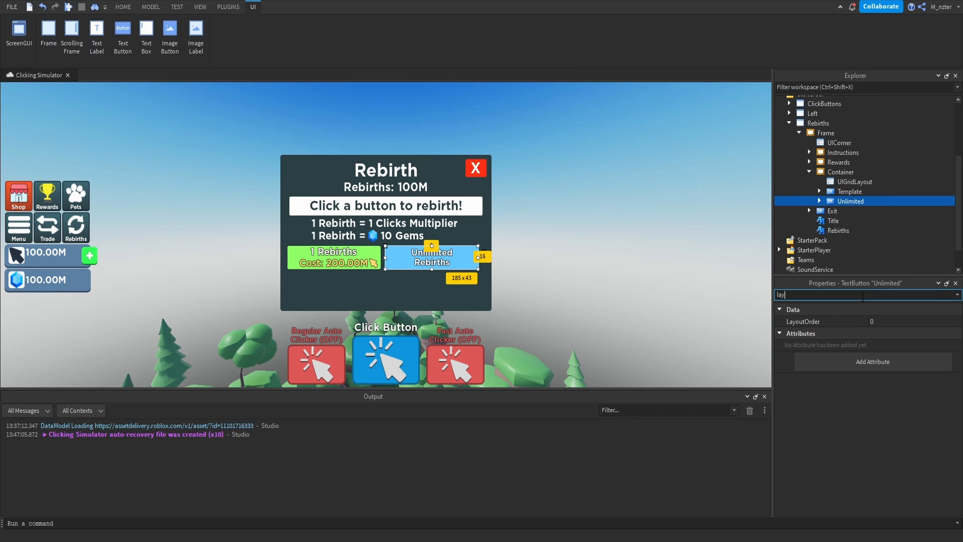
pyautogui.click(882, 322)
pyautogui.write('9999999')
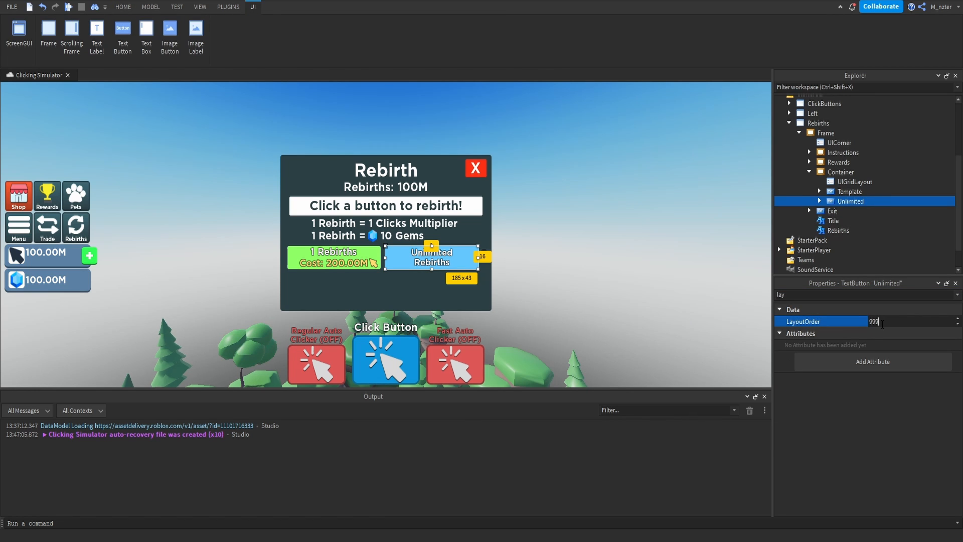
pyautogui.press('Return')
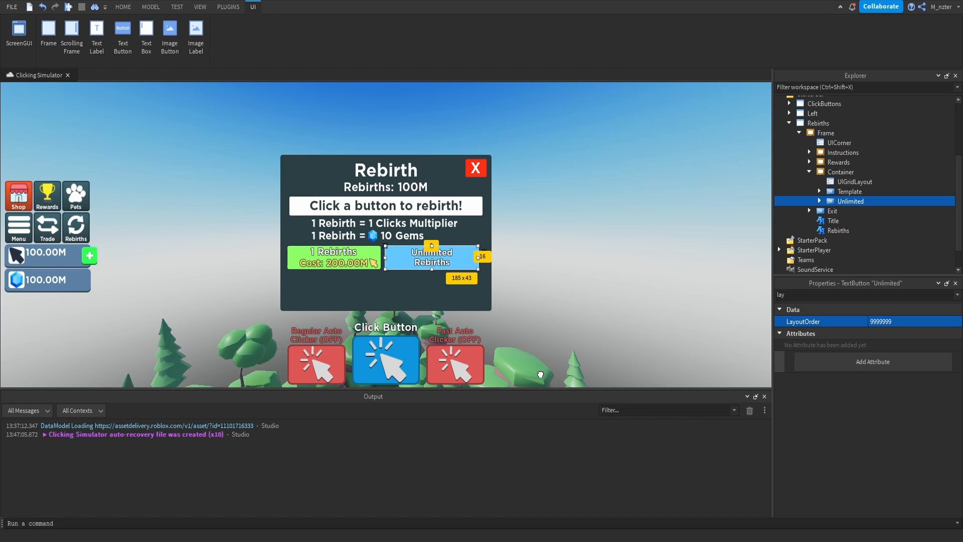
pyautogui.scroll(-6, 434, 283)
pyautogui.scroll(5, 434, 283)
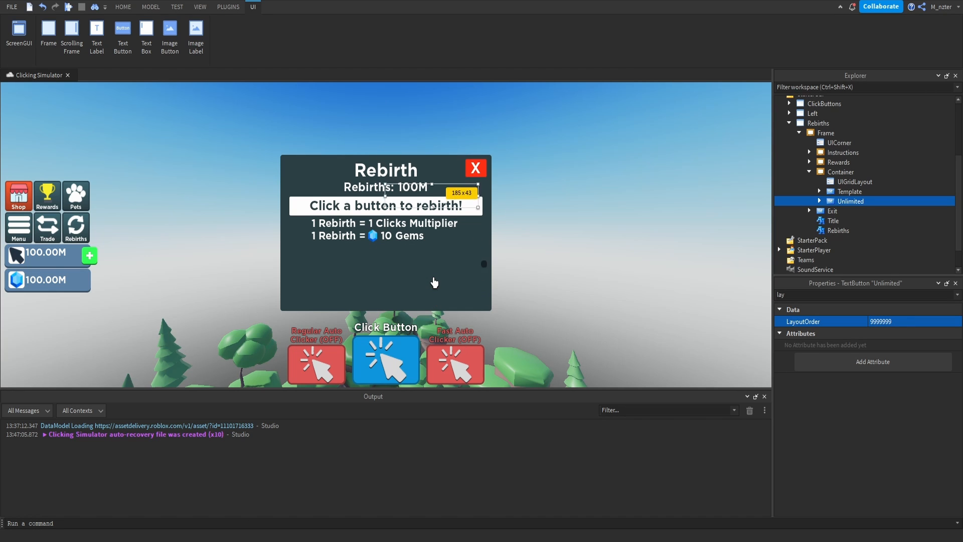
# Step: Duplicate the Instructions frame inside the Rebirths Frame and rename the copy Tip
pyautogui.scroll(-5, 434, 282)
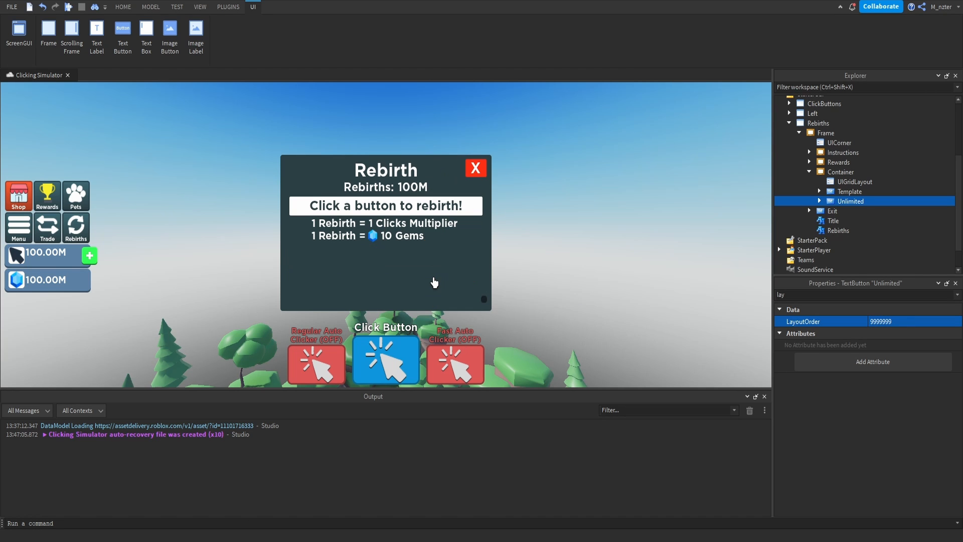
pyautogui.scroll(5, 434, 282)
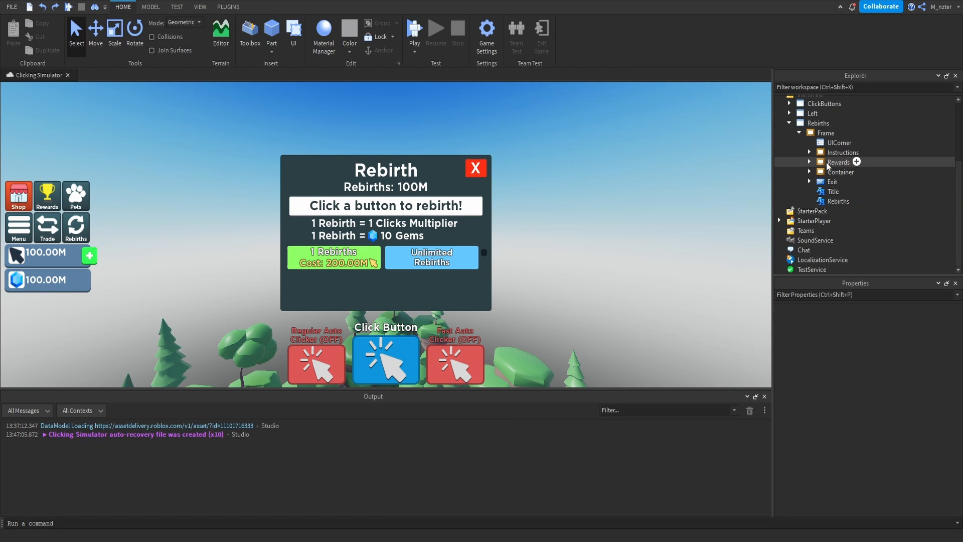
pyautogui.click(831, 162)
pyautogui.click(827, 155)
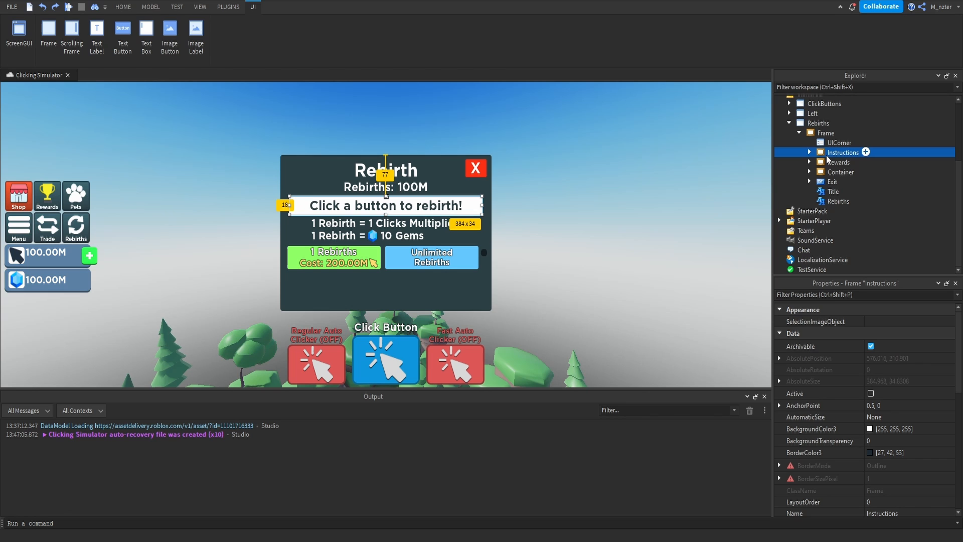
pyautogui.hotkey('ctrl', 'd')
pyautogui.doubleClick(850, 181)
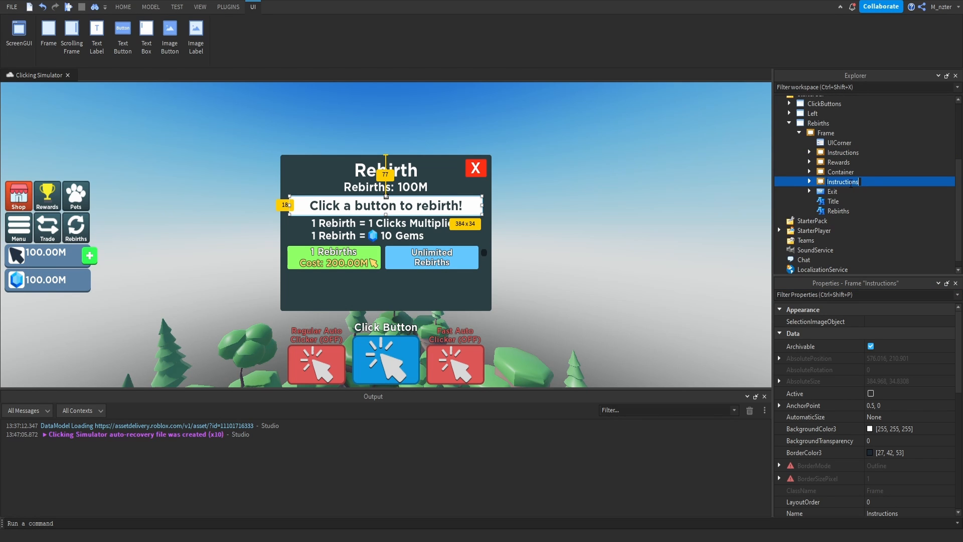
pyautogui.write('Tip')
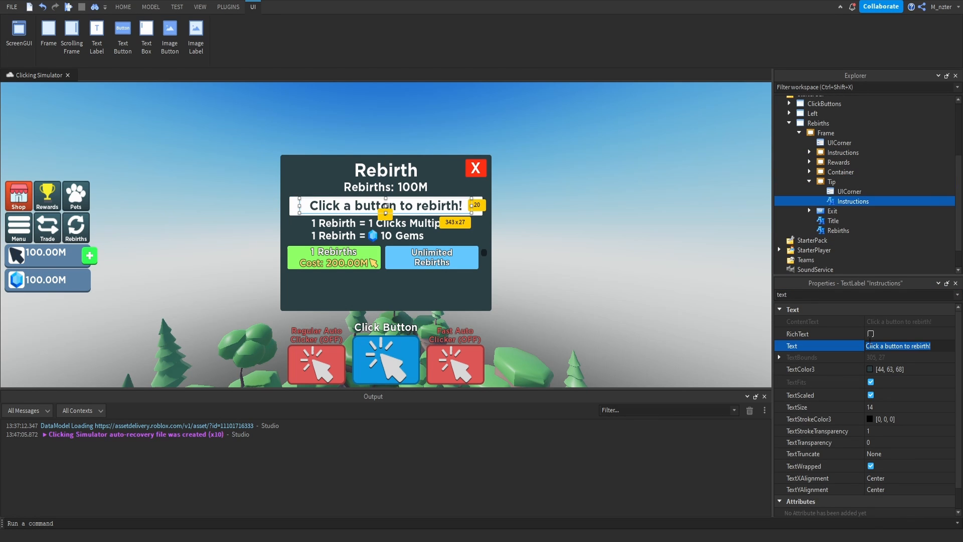
# Step: Set the Text of the label inside the Tip frame to "Tip: Buy more rebirth buttons in the rebirth shop!"
pyautogui.write('T')
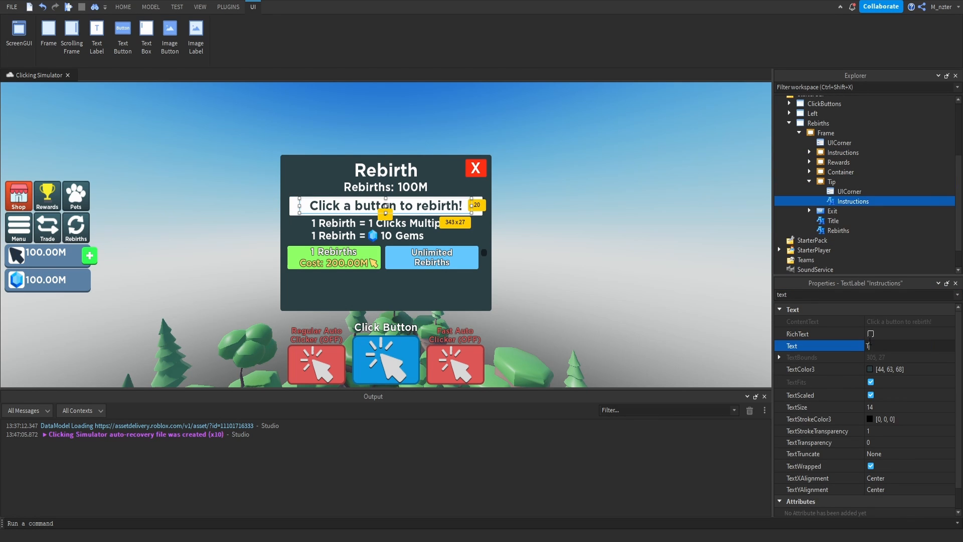
pyautogui.write('ip: Buy more rebirth buttons in the ')
pyautogui.write('rebirth shop!')
pyautogui.press('Return')
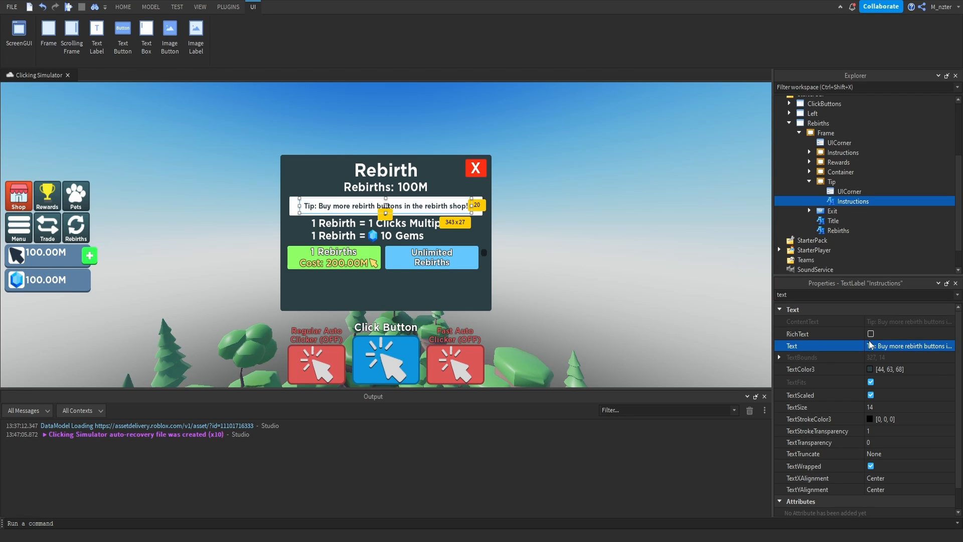
# Step: Set the TextColor3 of the label inside the Tip frame to white
pyautogui.doubleClick(847, 298)
pyautogui.write('bac')
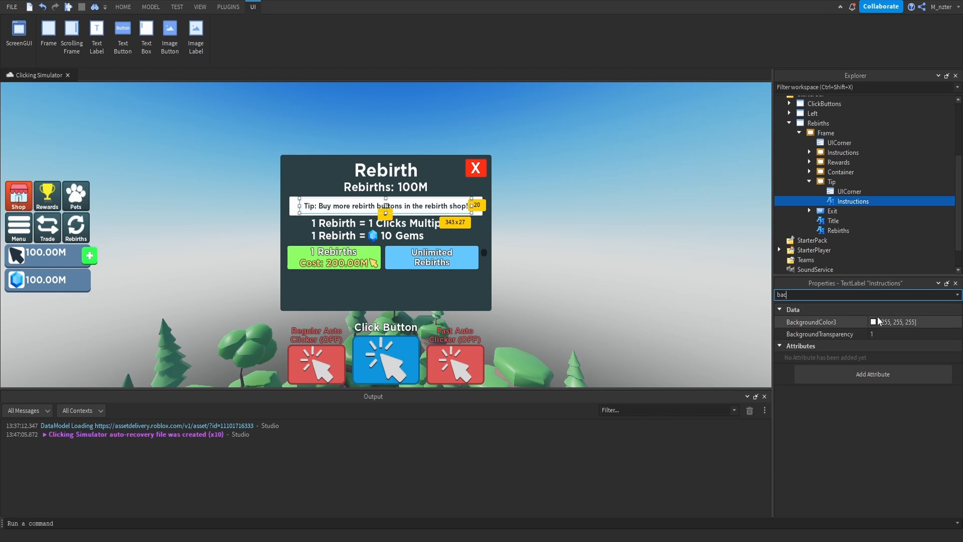
pyautogui.click(878, 321)
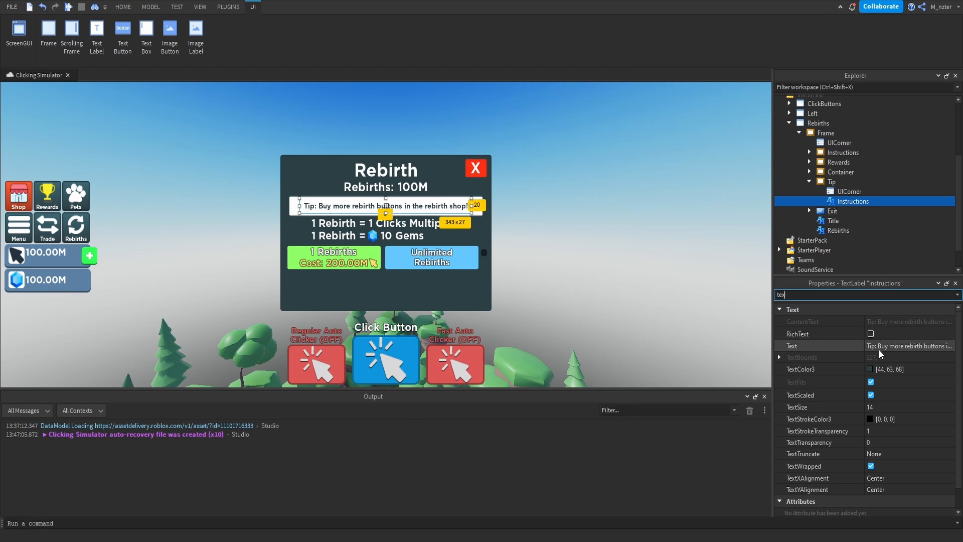
pyautogui.click(873, 370)
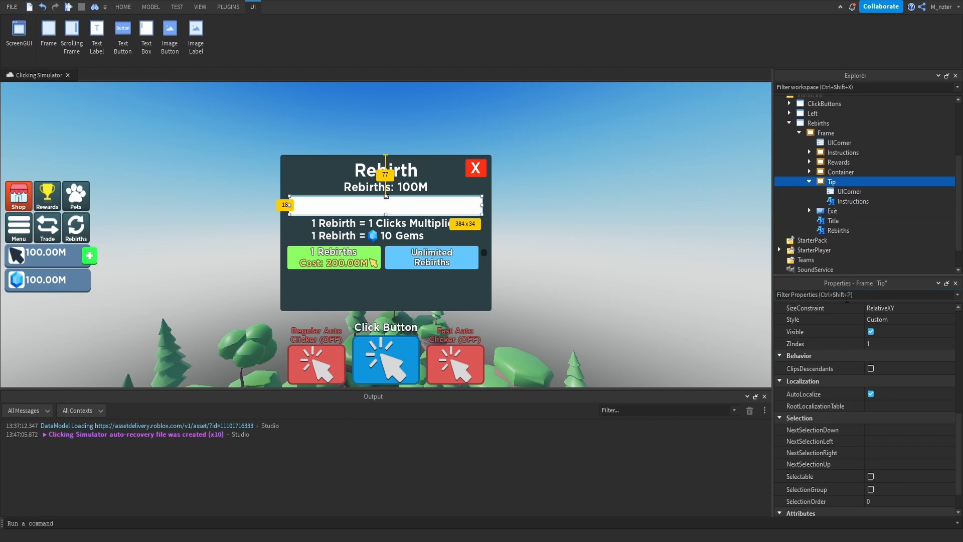
# Step: Set the Tip frame's BackgroundColor3 to [44, 63, 68] by sampling the Rebirth window's dark background
pyautogui.click(874, 322)
pyautogui.click(453, 272)
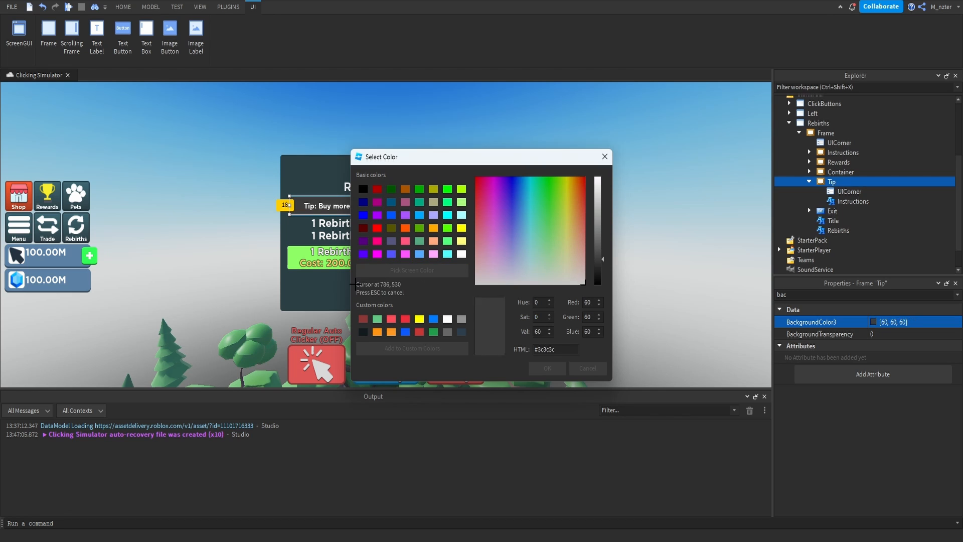
pyautogui.click(326, 290)
pyautogui.click(547, 368)
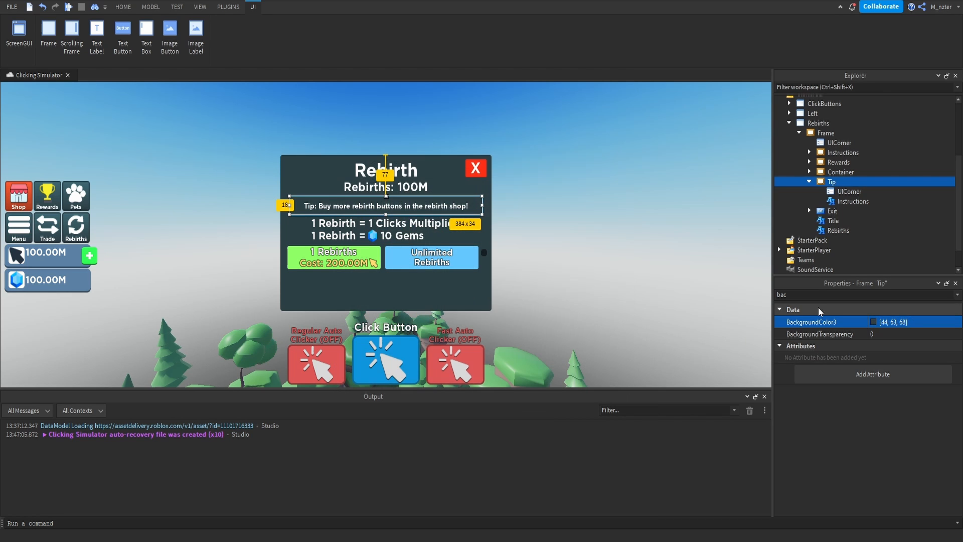
# Step: Place the Tip frame just below the Rebirth window by setting its Position to {0.5, 0},{1.015, 0}
pyautogui.click(828, 295)
pyautogui.write('po')
pyautogui.click(891, 344)
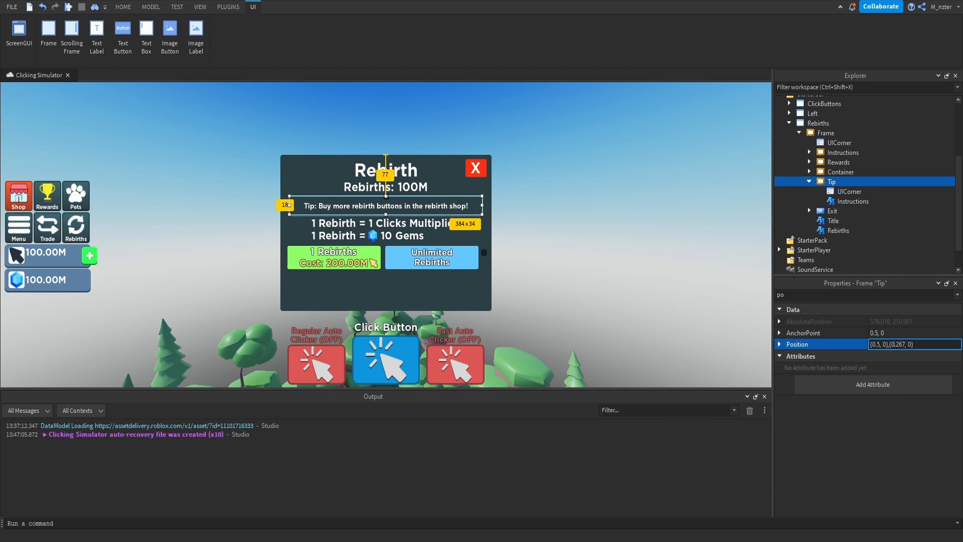
pyautogui.moveTo(891, 344); pyautogui.dragTo(907, 345)
pyautogui.write('1.1')
pyautogui.press('Return')
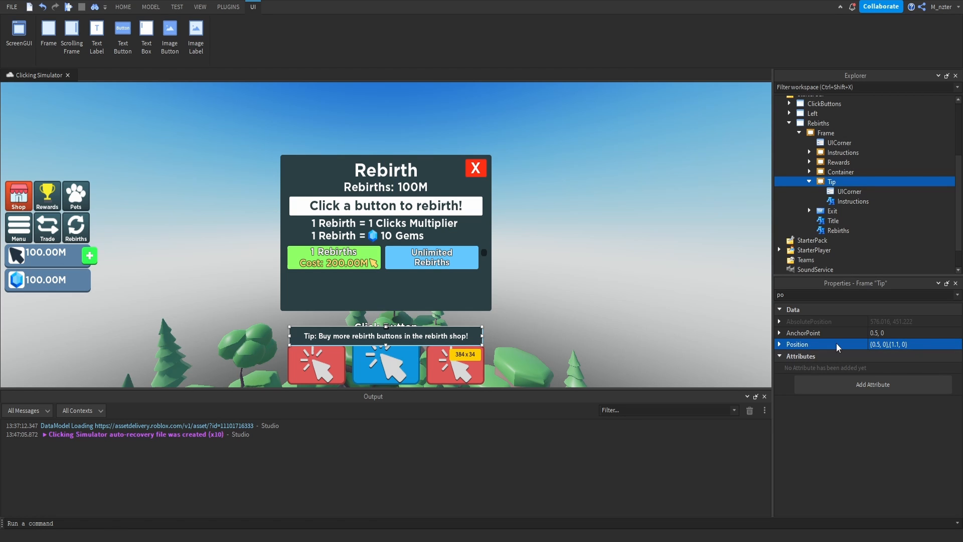
pyautogui.click(898, 344)
pyautogui.click(899, 344)
pyautogui.press('BackSpace')
pyautogui.write('015')
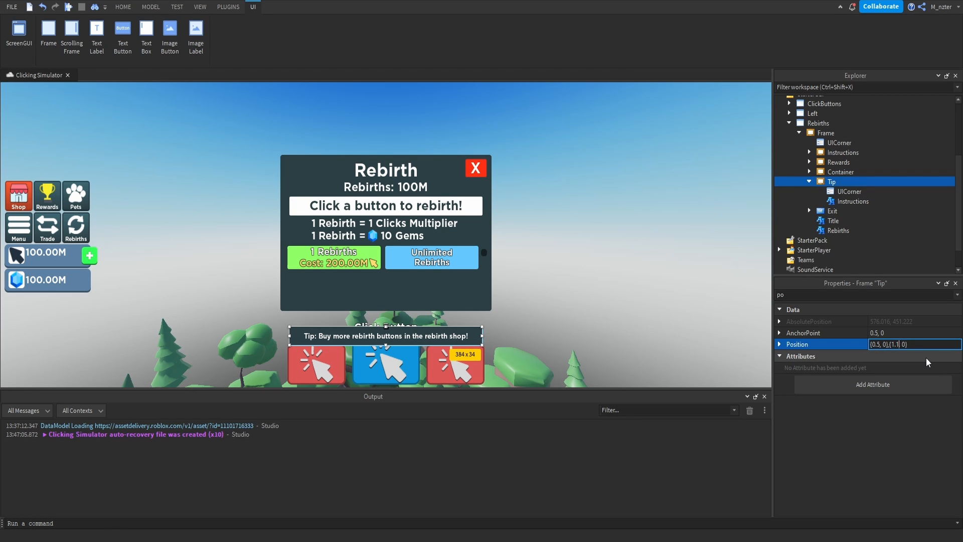
pyautogui.press('Return')
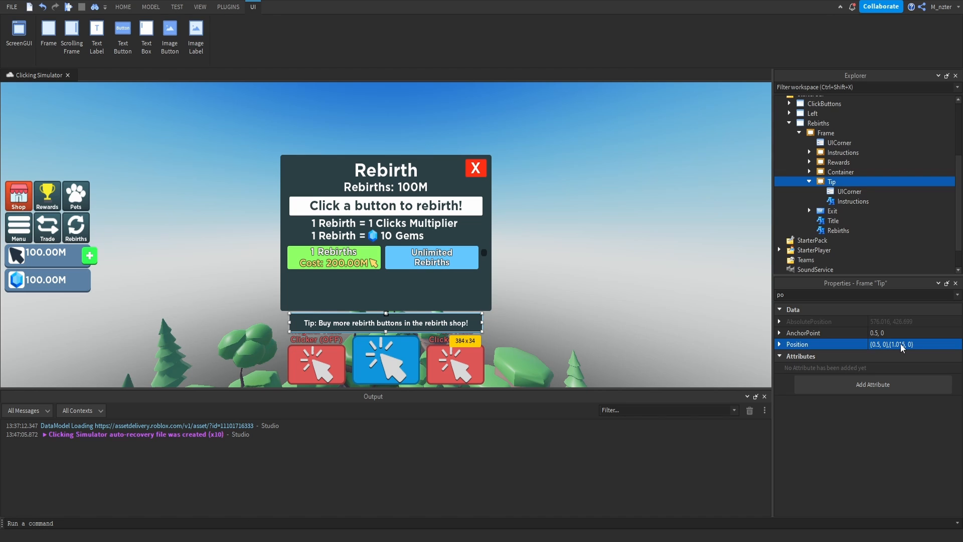
# Step: Resize the Tip frame to about 421 x 23 pixels so it spans the Rebirth window's full width
pyautogui.moveTo(806, 295); pyautogui.dragTo(768, 298)
pyautogui.write('size')
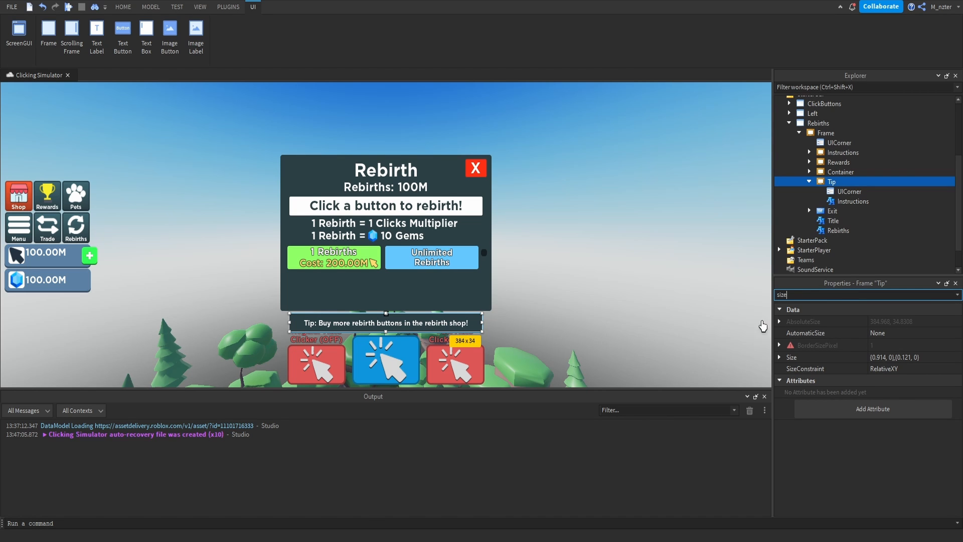
pyautogui.moveTo(386, 332); pyautogui.dragTo(386, 328)
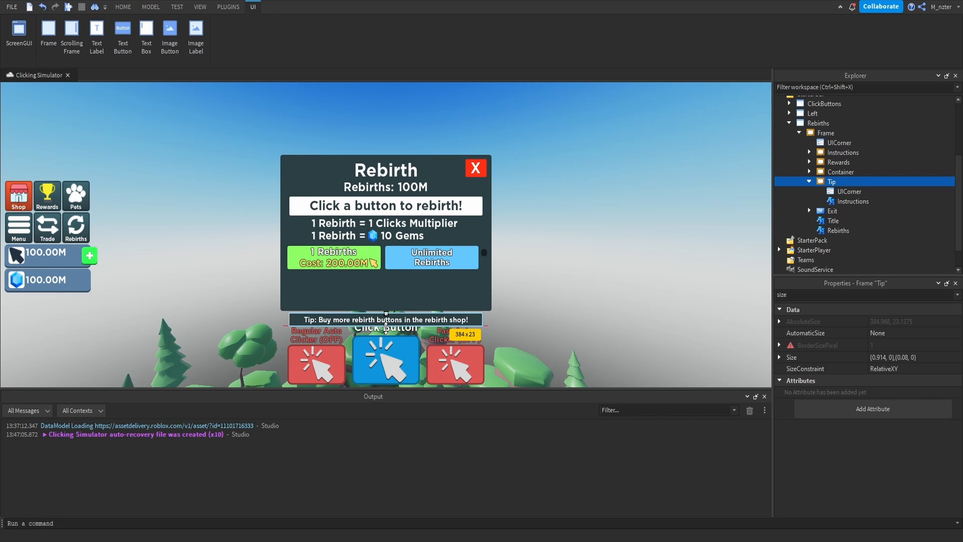
pyautogui.moveTo(483, 320); pyautogui.dragTo(493, 319)
pyautogui.moveTo(290, 319); pyautogui.dragTo(283, 319)
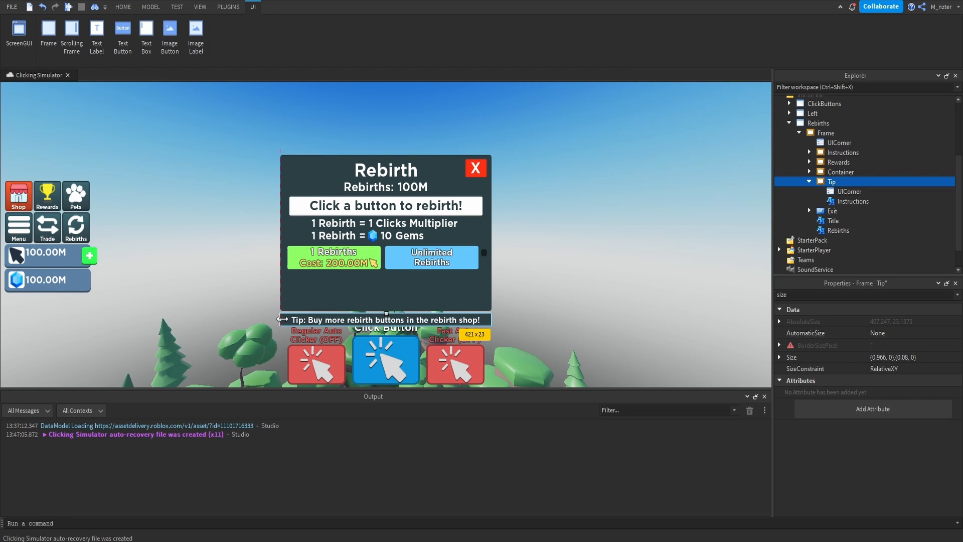
# Step: Move the Tip frame slightly closer to the Rebirth window by setting its Position to {0.5, 0},{1.01, 0}
pyautogui.click(859, 295)
pyautogui.write('po')
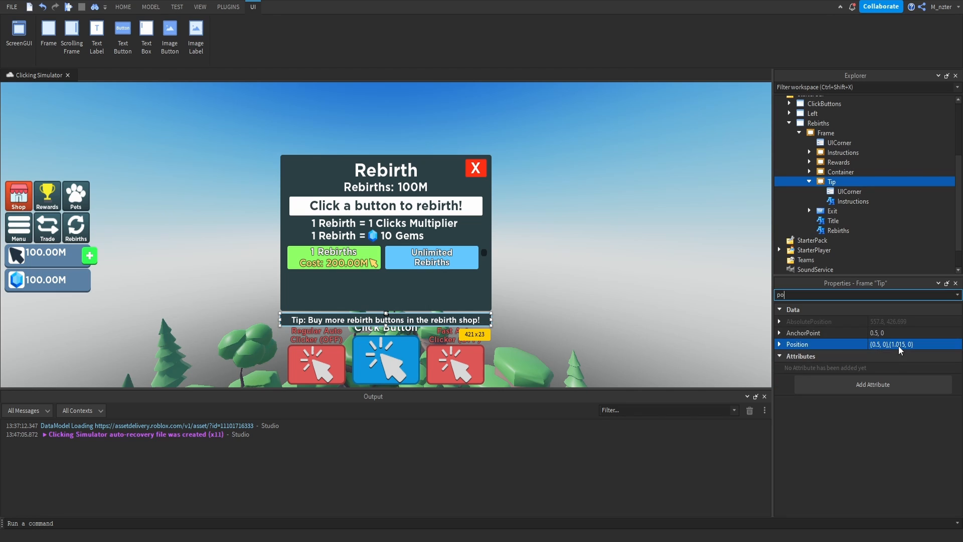
pyautogui.click(899, 346)
pyautogui.press('BackSpace')
pyautogui.write('3')
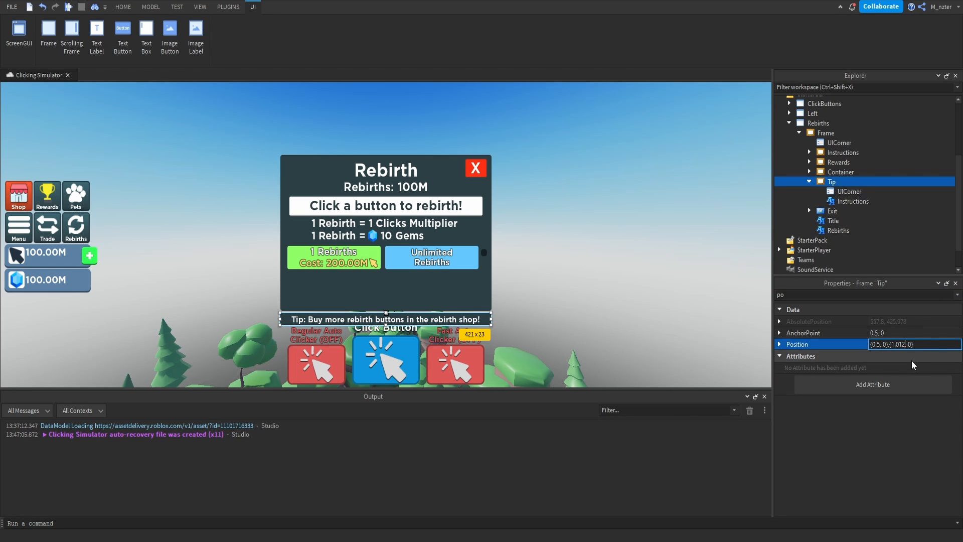
pyautogui.press('Return')
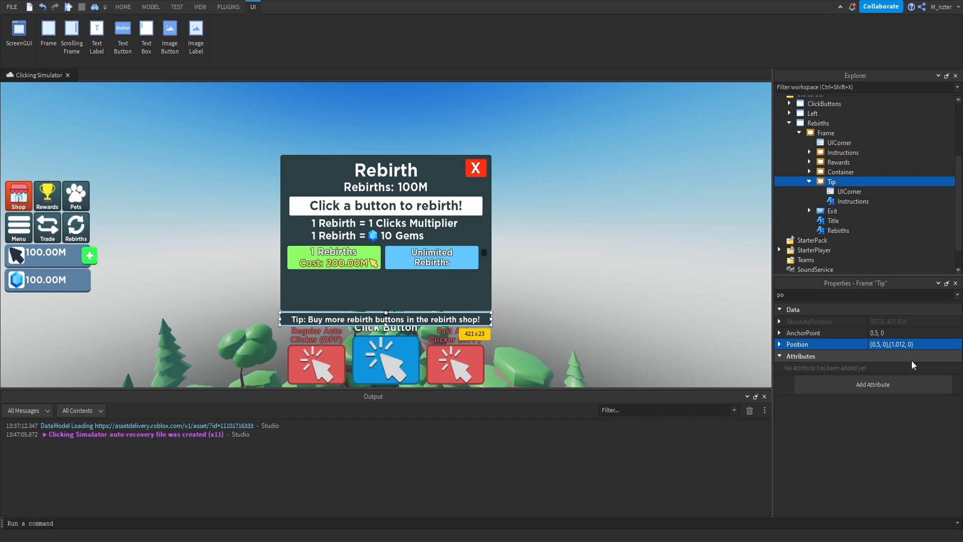
pyautogui.click(907, 345)
pyautogui.click(906, 345)
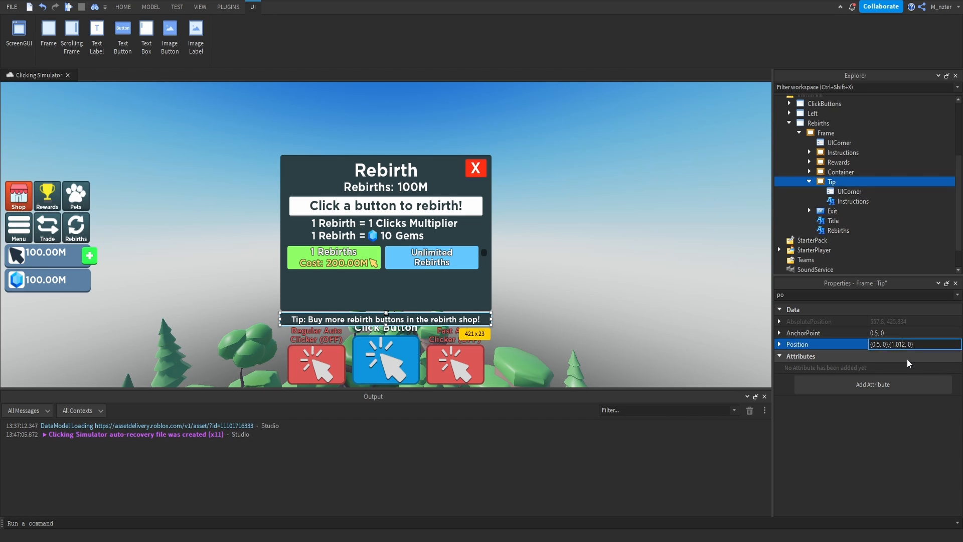
pyautogui.press('Delete')
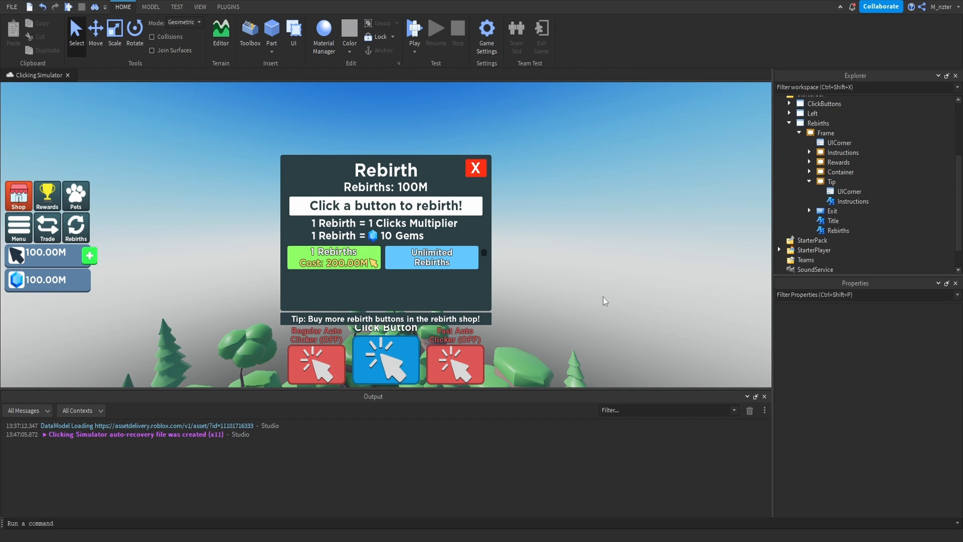
# Step: Rename the Instructions label inside the Tip frame to Tip
pyautogui.click(852, 201)
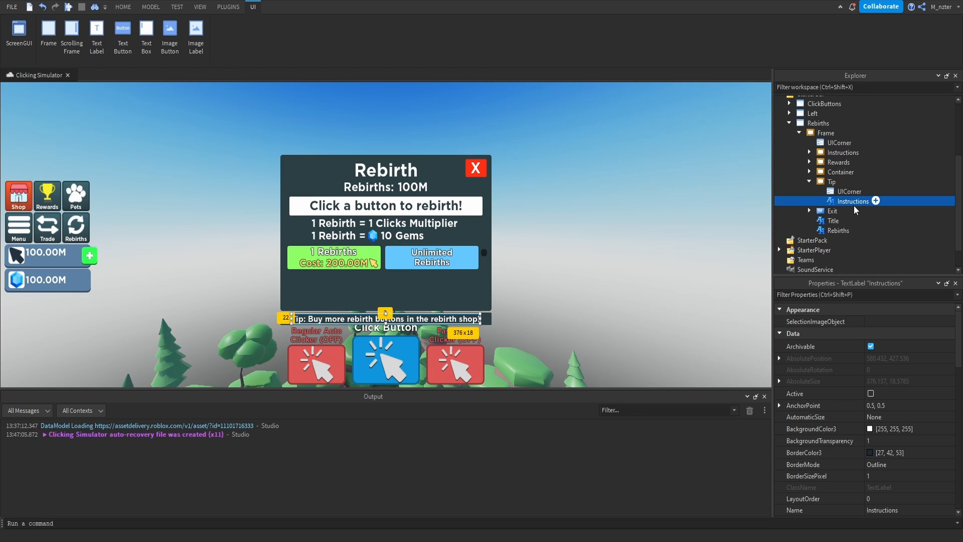
pyautogui.write('Tip')
pyautogui.press('Return')
# Step: Set the Size of the Tip text label to {0.95, 0},{0.803, 0}
pyautogui.click(842, 294)
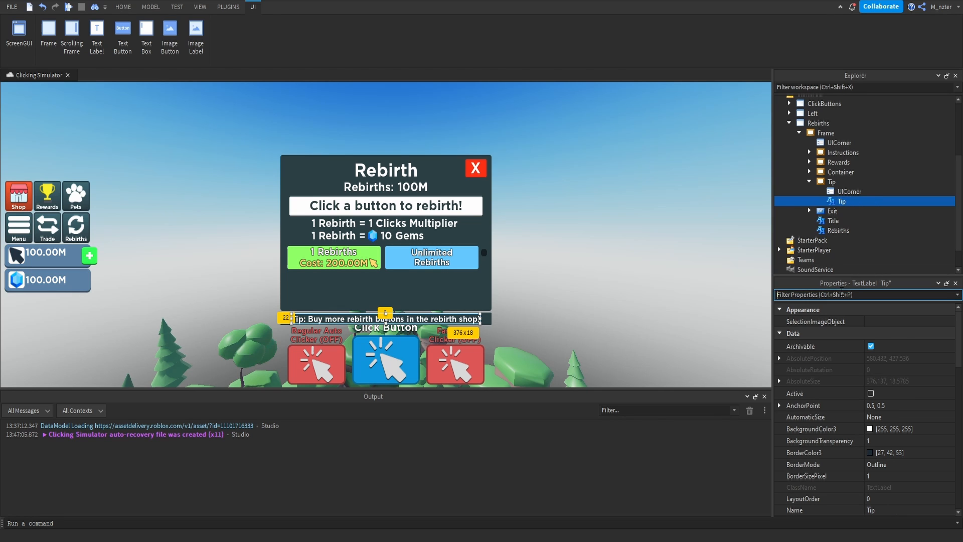
pyautogui.write('size')
pyautogui.click(875, 356)
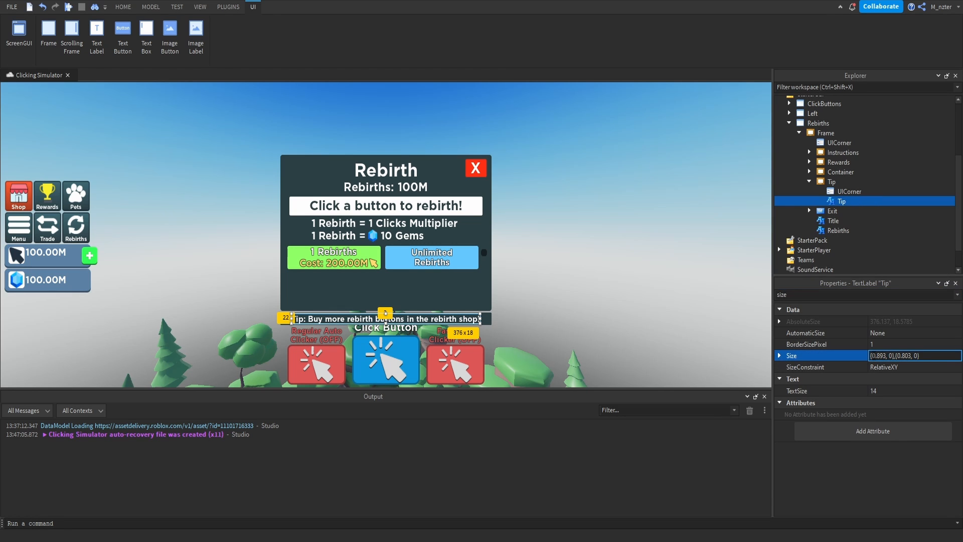
pyautogui.moveTo(886, 357); pyautogui.dragTo(872, 356)
pyautogui.write('1')
pyautogui.doubleClick(826, 296)
pyautogui.write('size')
pyautogui.click(881, 355)
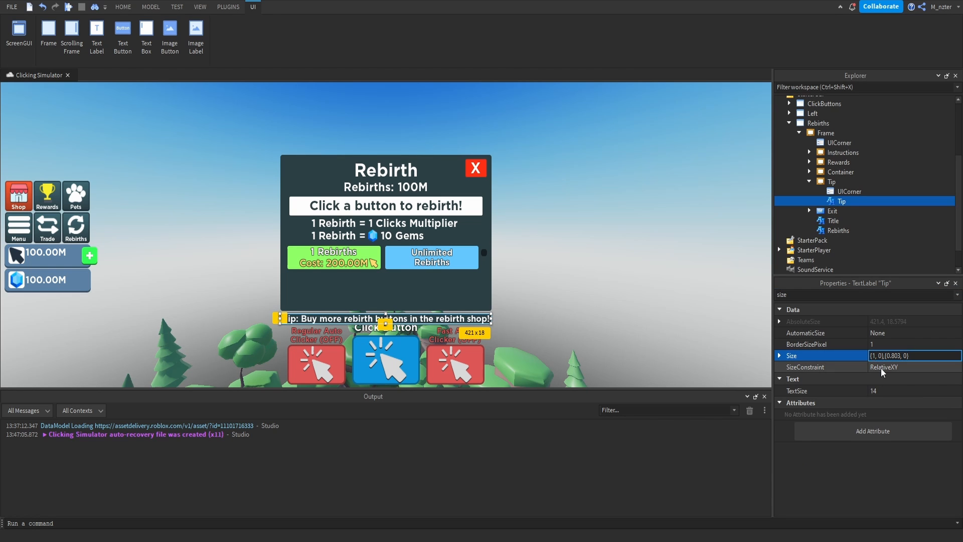
pyautogui.press('Return')
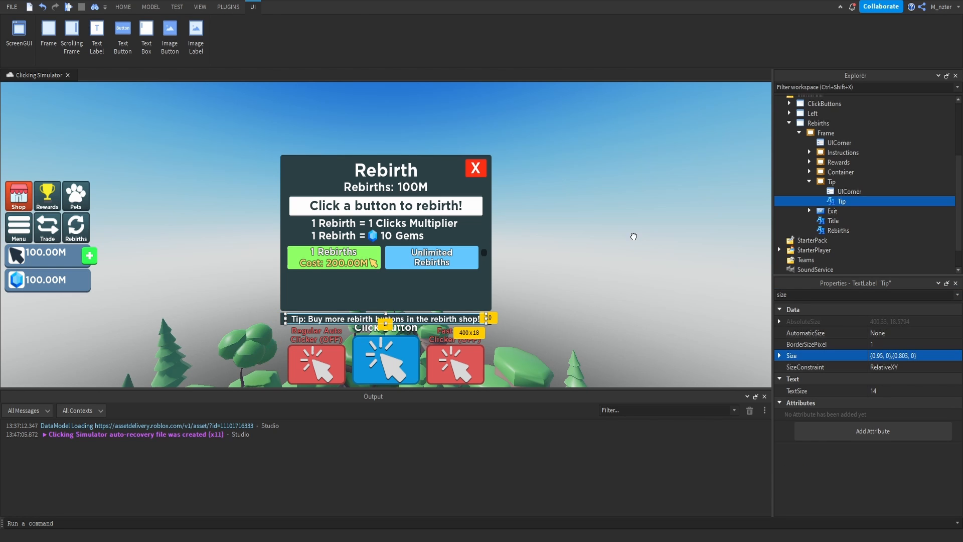
# Step: Move the main Rebirth Frame higher, clear of the click buttons, by changing the vertical scale of its Position
pyautogui.click(629, 273)
pyautogui.click(444, 284)
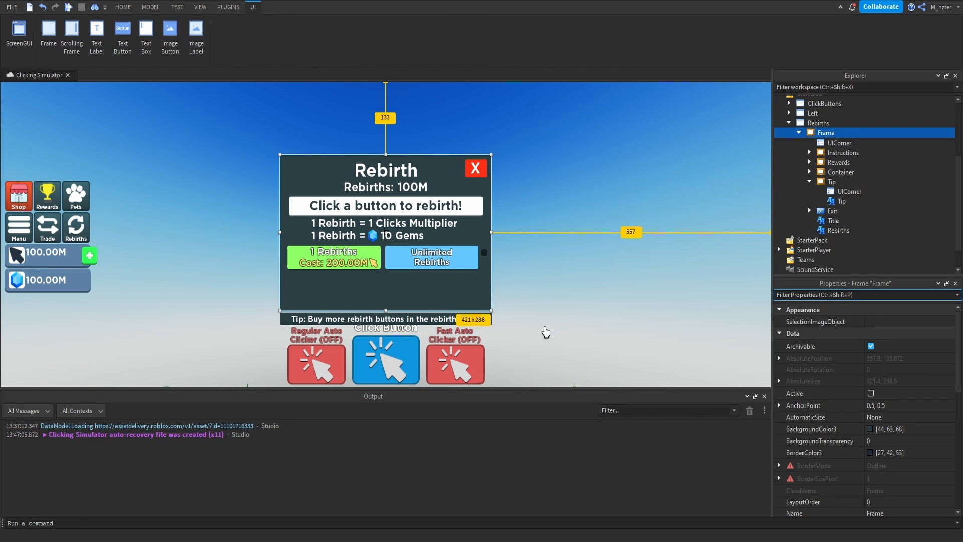
pyautogui.write('po')
pyautogui.doubleClick(903, 345)
pyautogui.write('45')
pyautogui.press('Return')
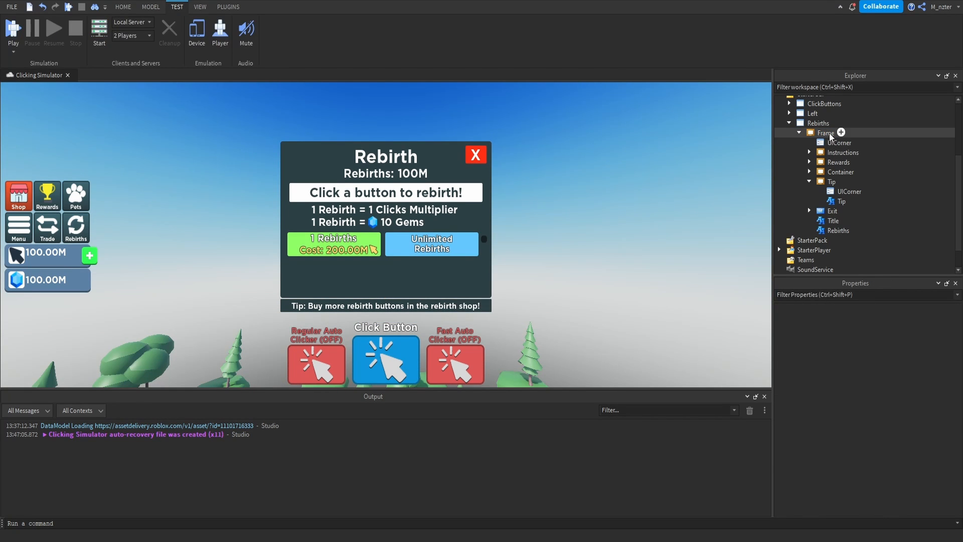
# Step: Add a UIAspectRatioConstraint to the main Rebirth Frame with the AutoScale Lite plugin
pyautogui.click(830, 133)
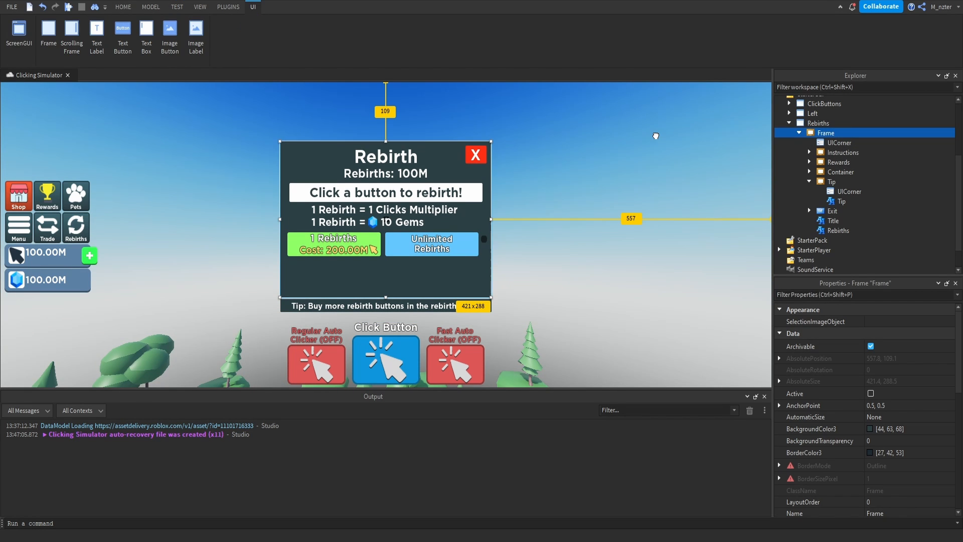
pyautogui.click(229, 7)
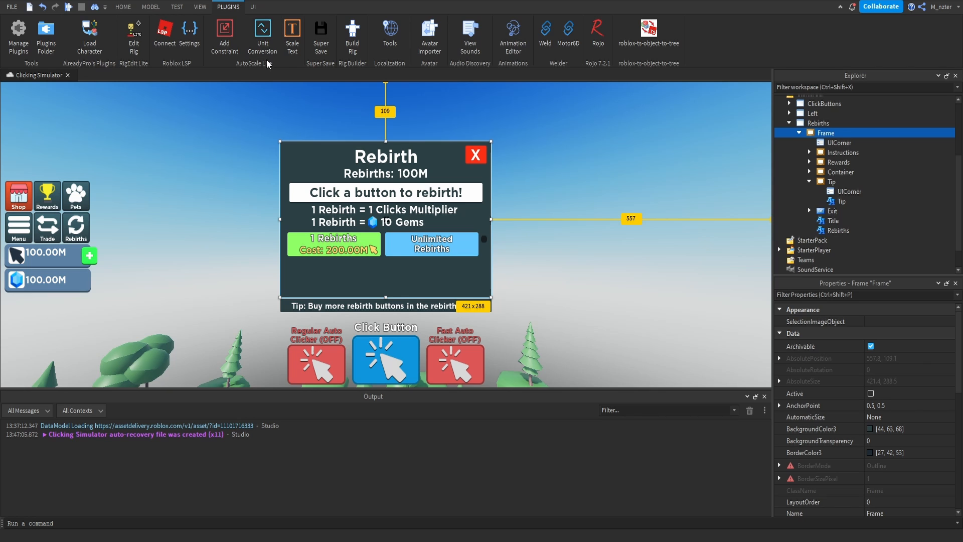
pyautogui.click(227, 40)
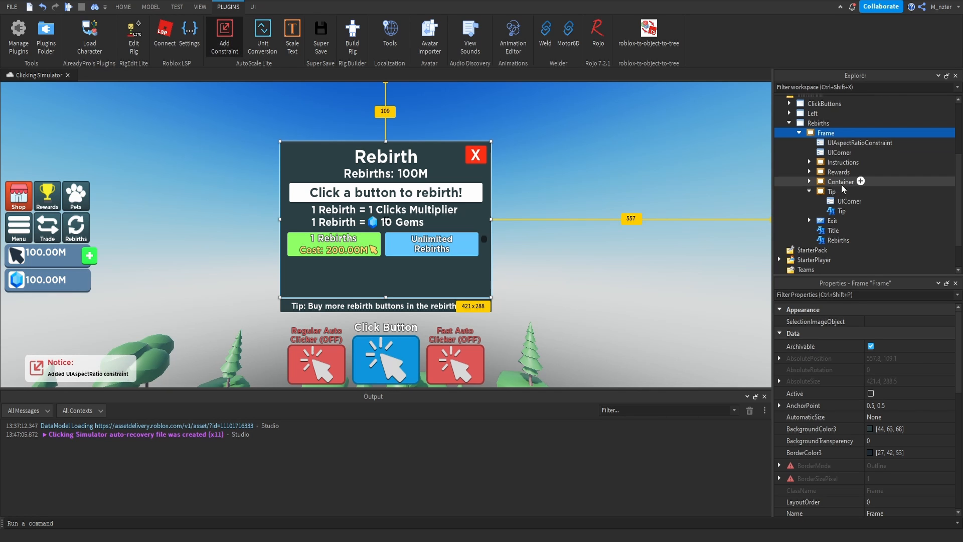
# Step: Turn on the device emulator and set the AspectType of the Rebirth Frame's UIAspectRatioConstraint to ScaleWithParentSize
pyautogui.click(177, 7)
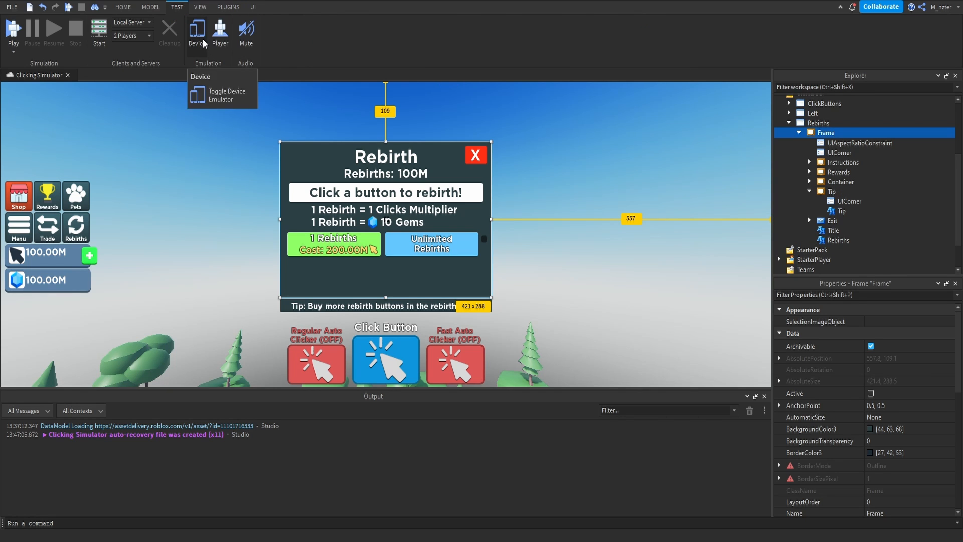
pyautogui.click(203, 36)
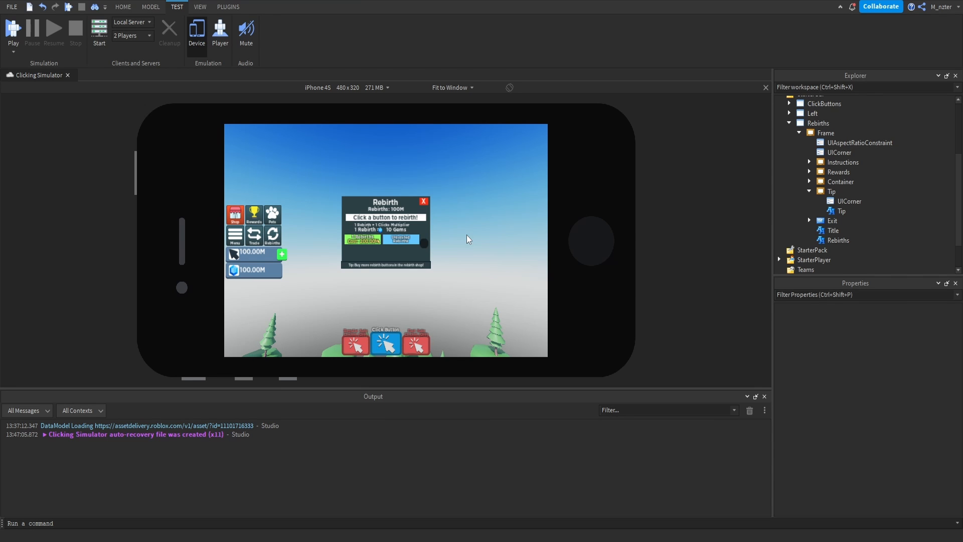
pyautogui.click(859, 142)
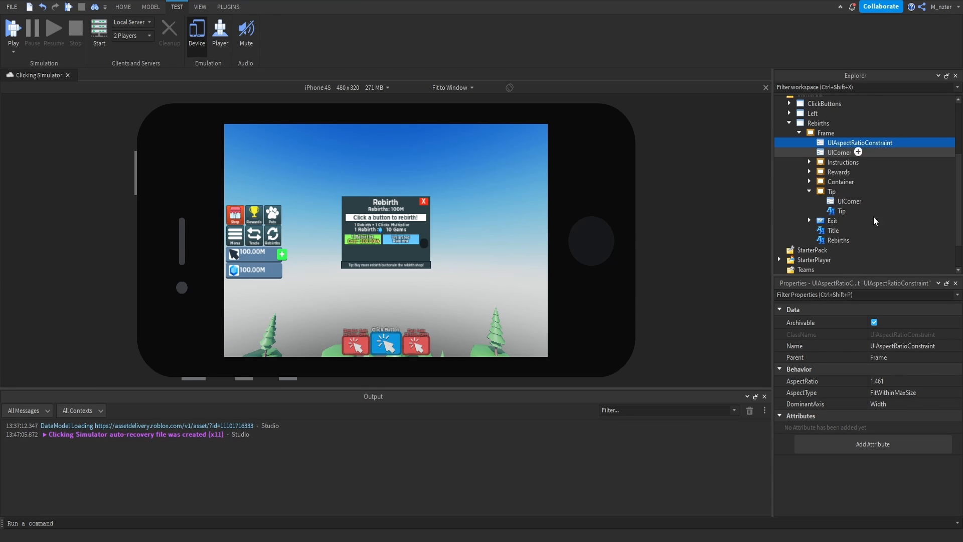
pyautogui.click(900, 395)
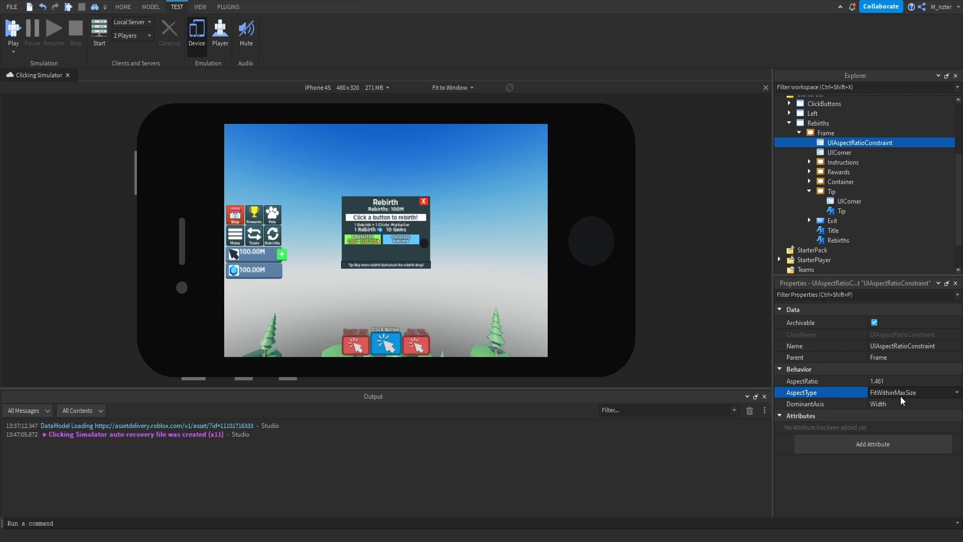
pyautogui.click(902, 399)
pyautogui.click(902, 410)
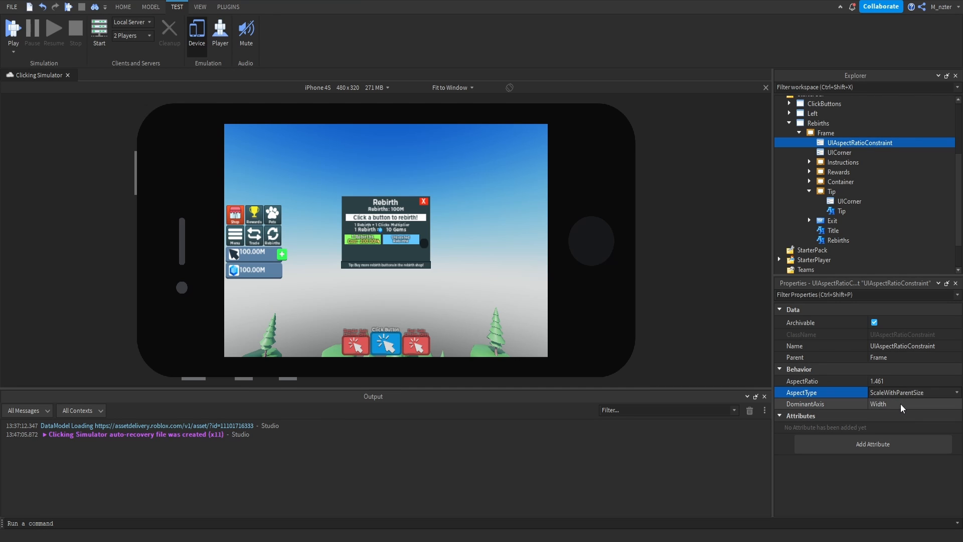
# Step: Set the UIAspectRatioConstraint's DominantAxis to Height and turn the device emulator off
pyautogui.click(902, 405)
pyautogui.click(902, 404)
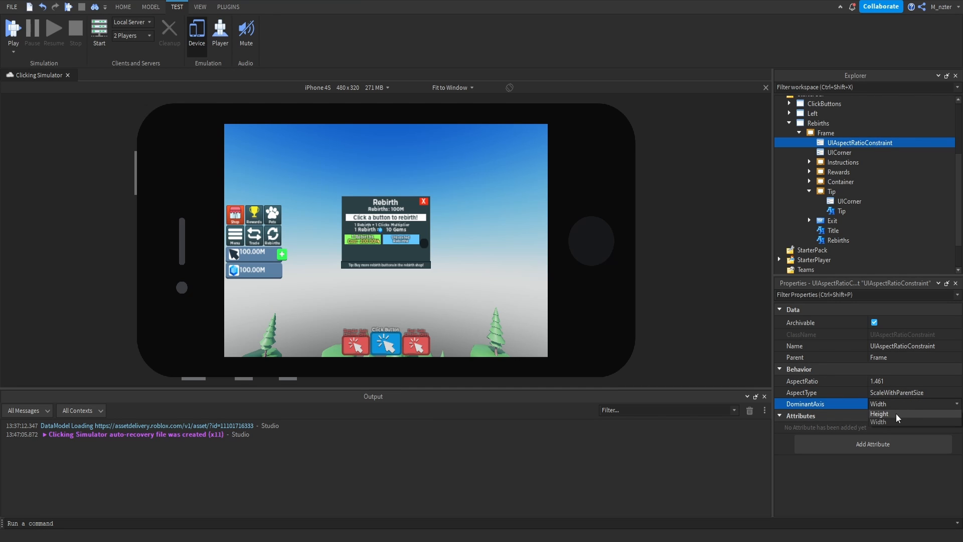
pyautogui.click(897, 415)
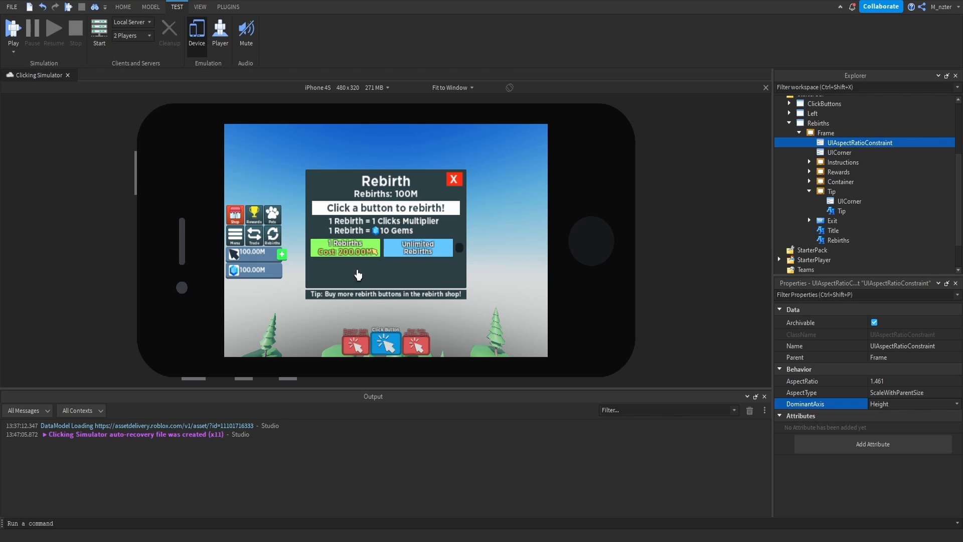
pyautogui.click(196, 43)
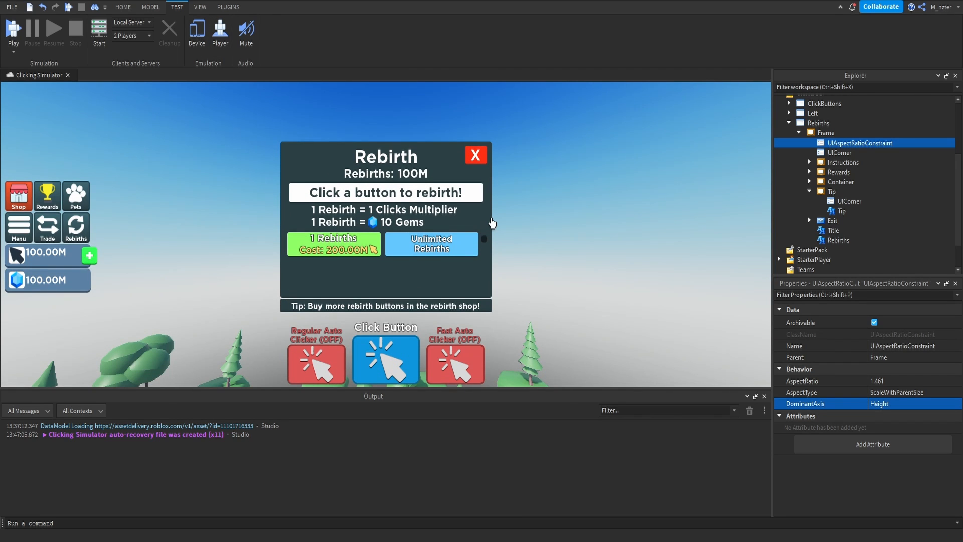
pyautogui.click(194, 43)
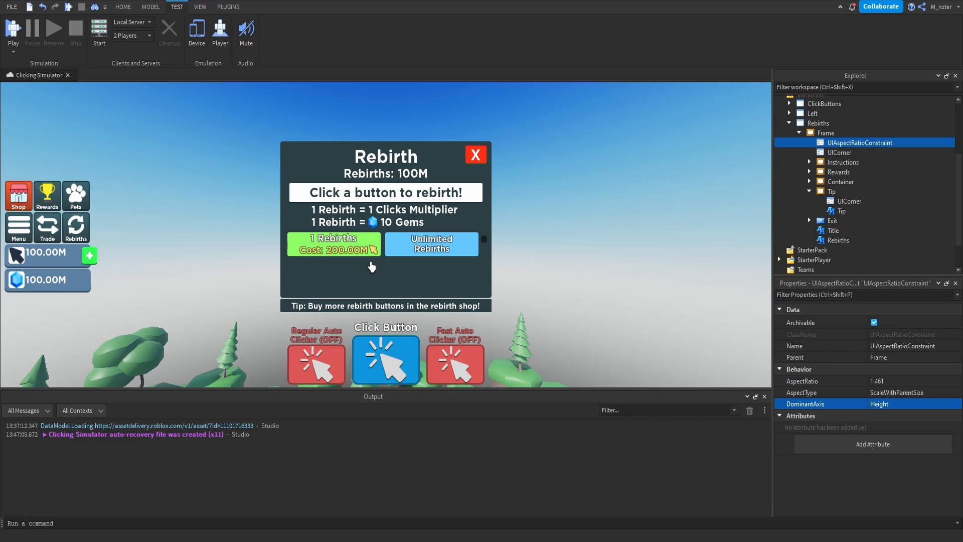
pyautogui.click(196, 35)
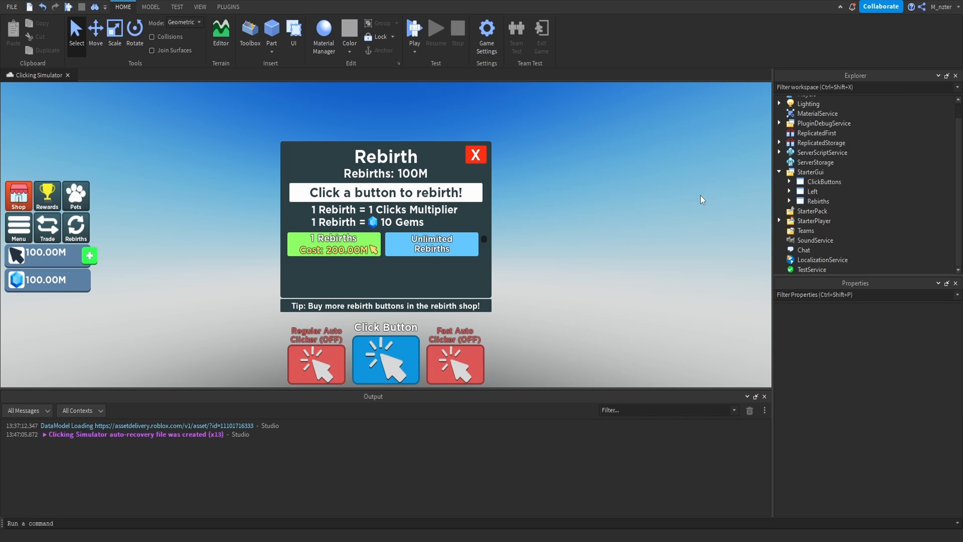
# Step: Duplicate the Currency frame inside the Left GUI's Frame and rename the copy Rebriths
pyautogui.click(790, 191)
pyautogui.click(799, 201)
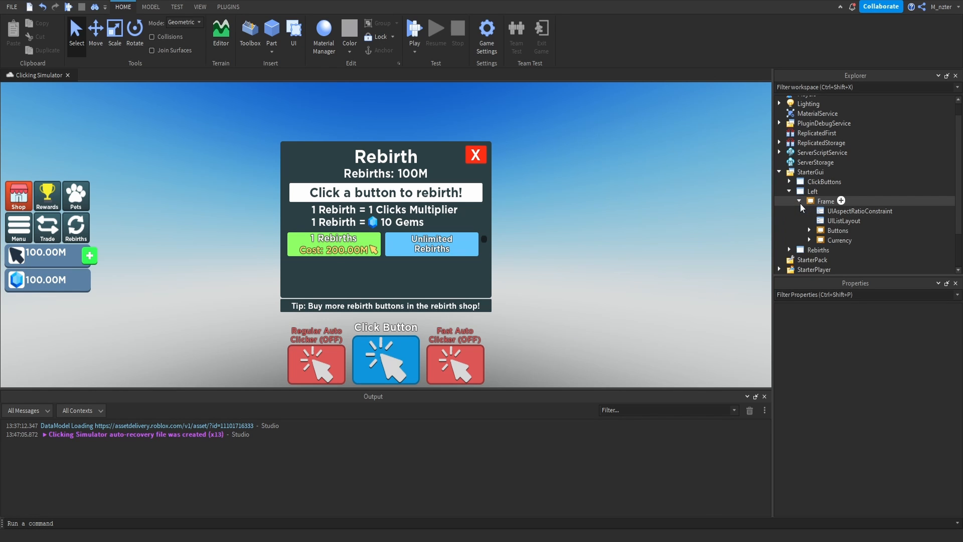
pyautogui.scroll(-1, 810, 233)
pyautogui.click(826, 211)
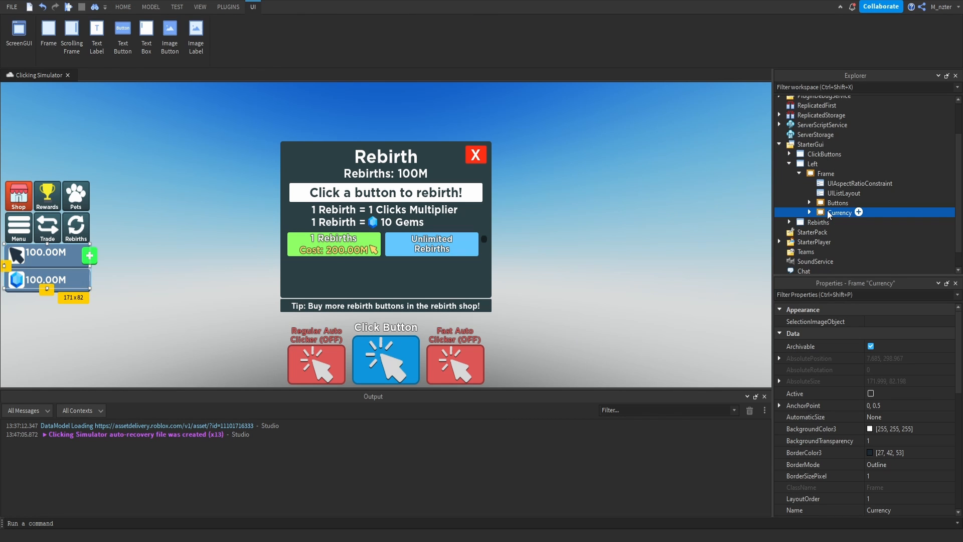
pyautogui.hotkey('ctrl', 'd')
pyautogui.doubleClick(835, 223)
pyautogui.write('Rebriths')
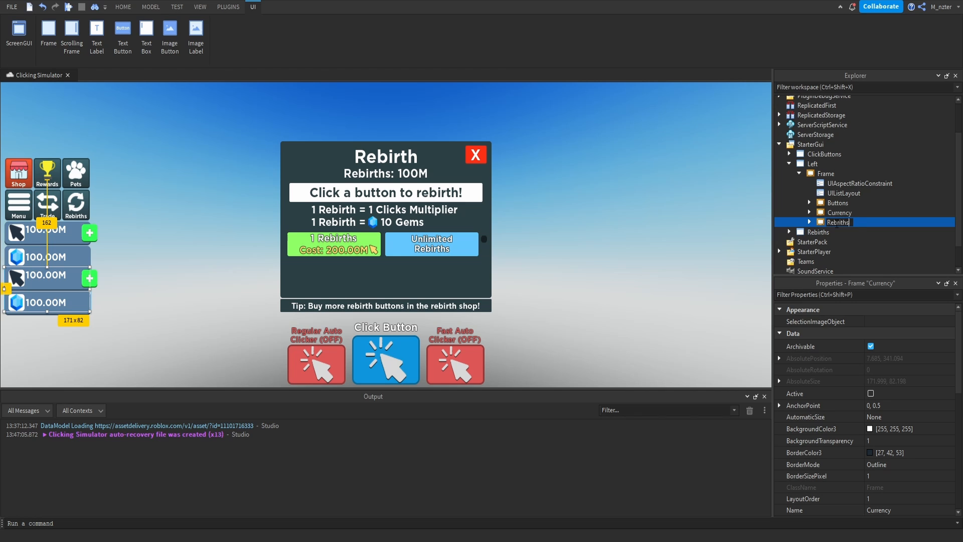
pyautogui.press('Return')
# Step: Set the Size of the Rebriths frame to {1, 0},{0.1, 0}
pyautogui.click(802, 295)
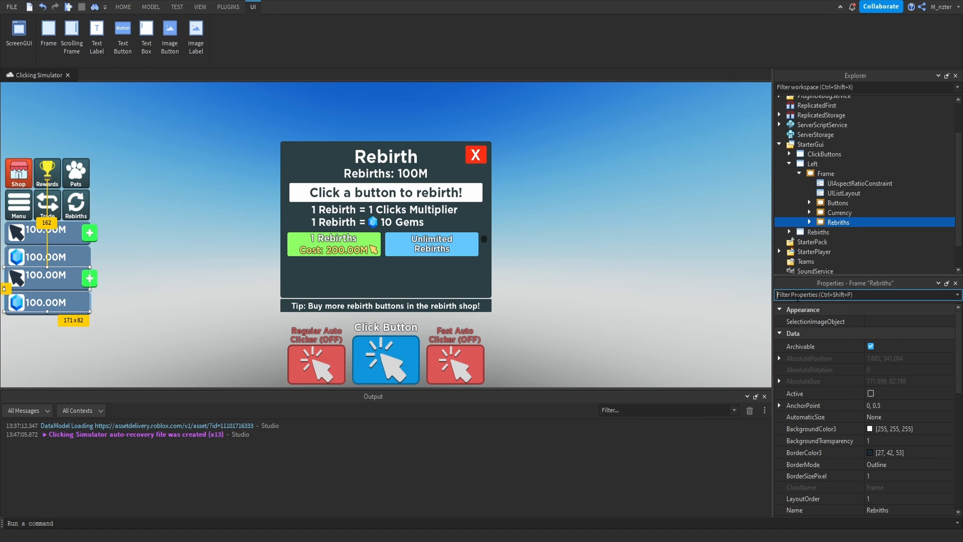
pyautogui.write('size')
pyautogui.click(887, 355)
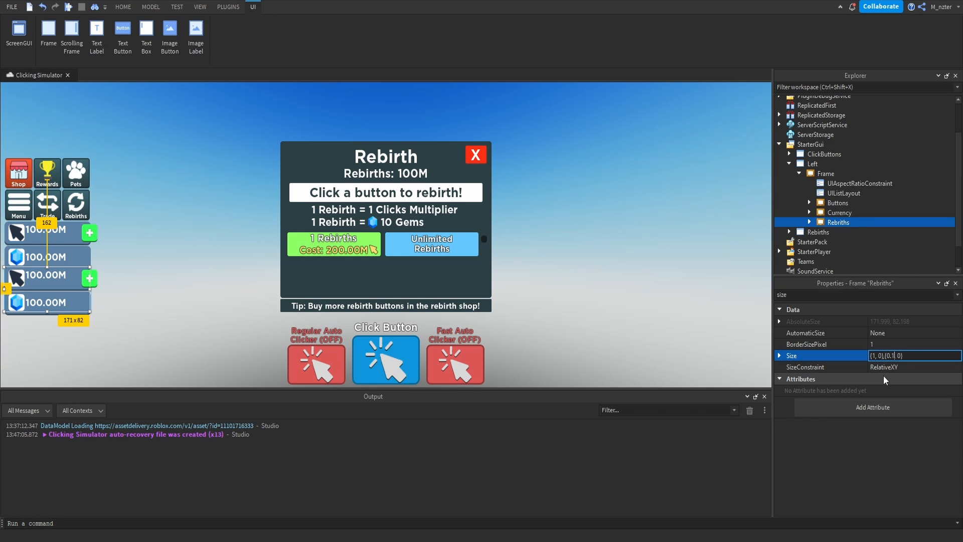
pyautogui.press('Return')
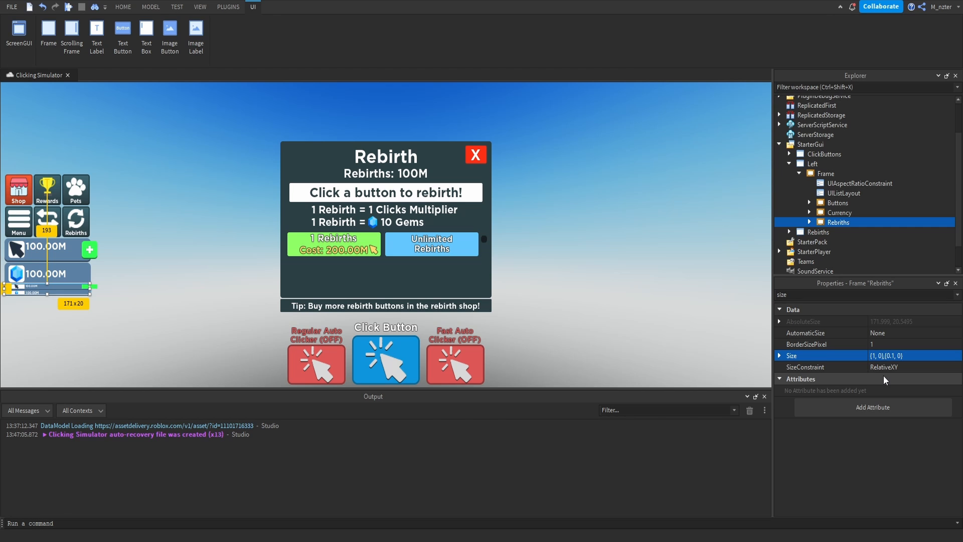
# Step: Move the Currency image and the Amount label out of the Clicks frame directly into the Rebriths frame
pyautogui.click(810, 222)
pyautogui.scroll(-1, 823, 236)
pyautogui.click(819, 214)
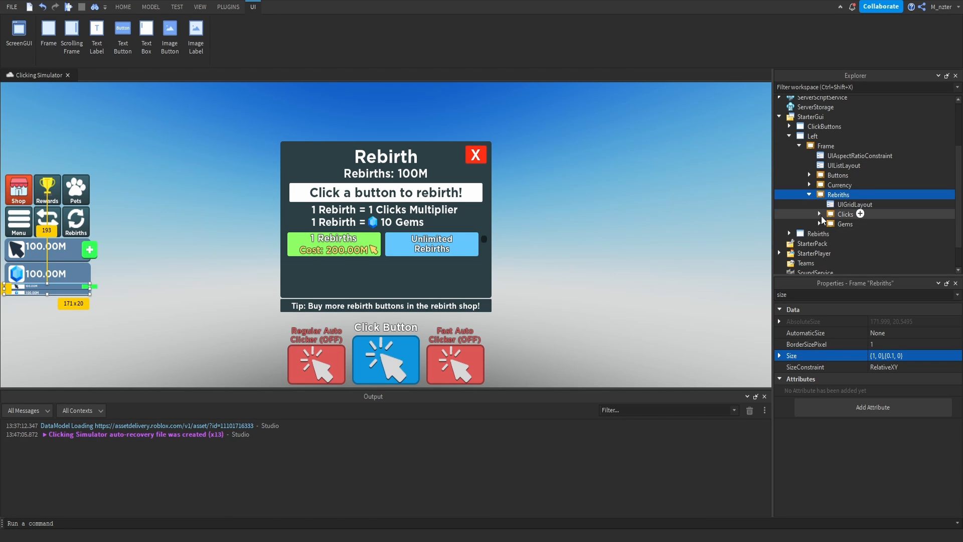
pyautogui.scroll(-1, 821, 215)
pyautogui.click(859, 226)
pyautogui.keyDown('shift'); pyautogui.click(860, 235); pyautogui.keyUp('shift')
pyautogui.moveTo(861, 236); pyautogui.dragTo(887, 173)
pyautogui.click(820, 187)
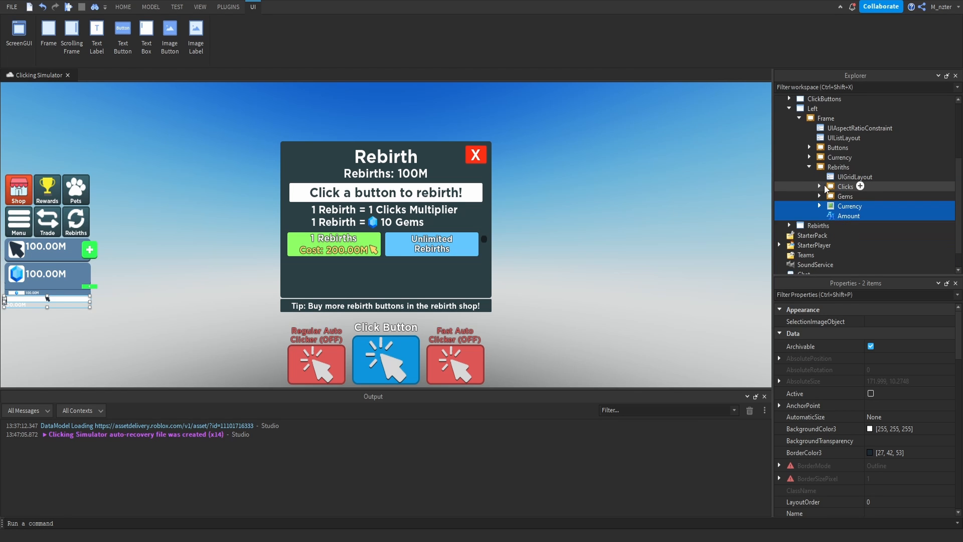
# Step: Delete the UIGridLayout and the Clicks and Gems frames from the Rebriths frame
pyautogui.click(830, 189)
pyautogui.press('Up')
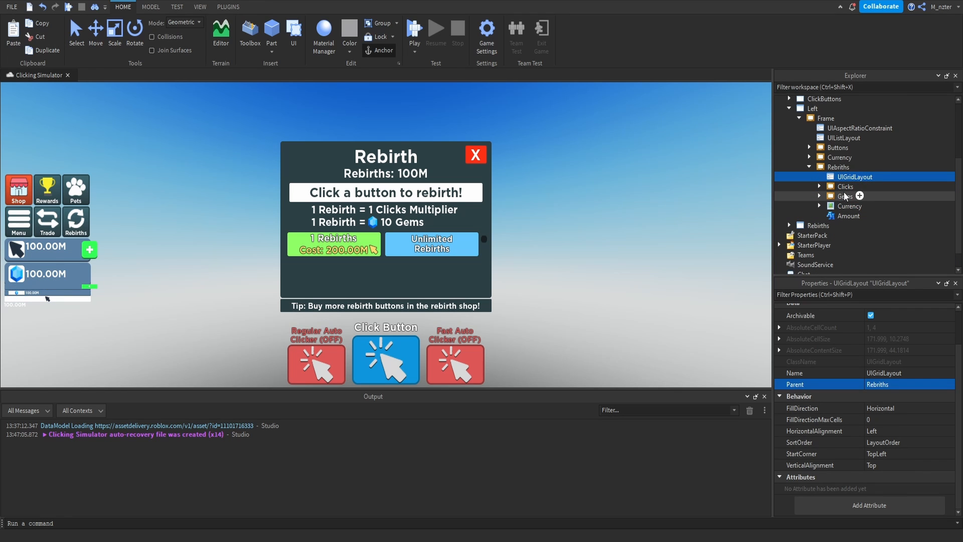
pyautogui.keyDown('shift'); pyautogui.click(845, 196); pyautogui.keyUp('shift')
pyautogui.press('Delete')
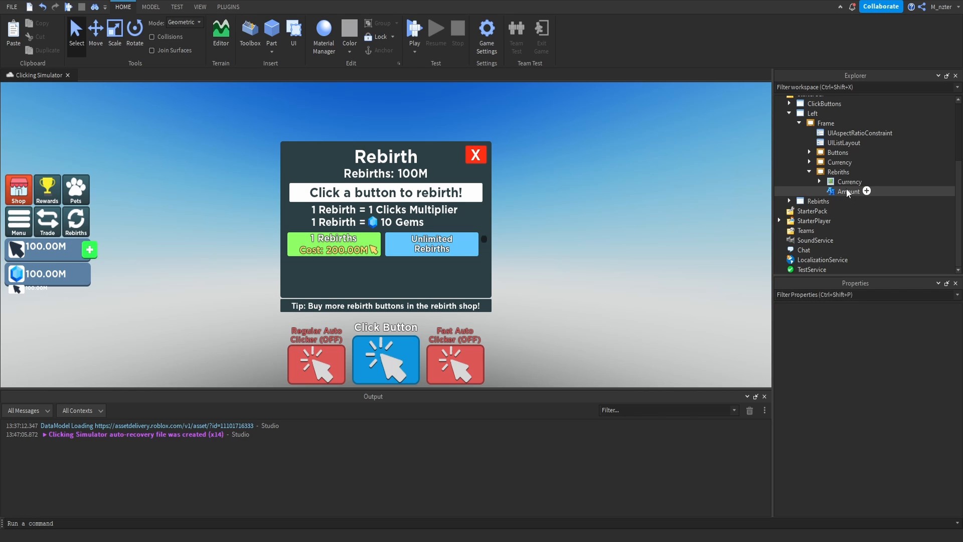
# Step: Set the Padding of the UIListLayout in the Left GUI's Frame to 0.03, 0
pyautogui.click(844, 143)
pyautogui.click(881, 322)
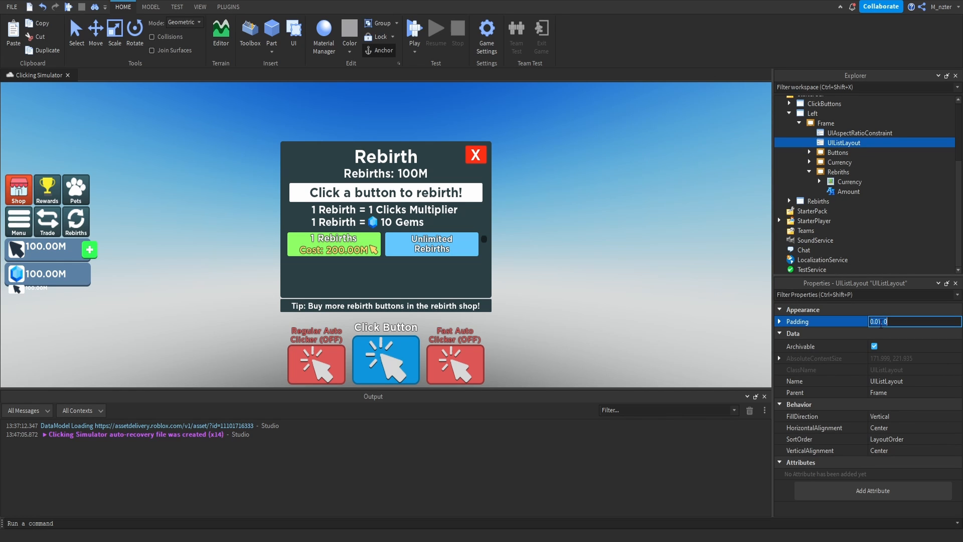
pyautogui.press('BackSpace')
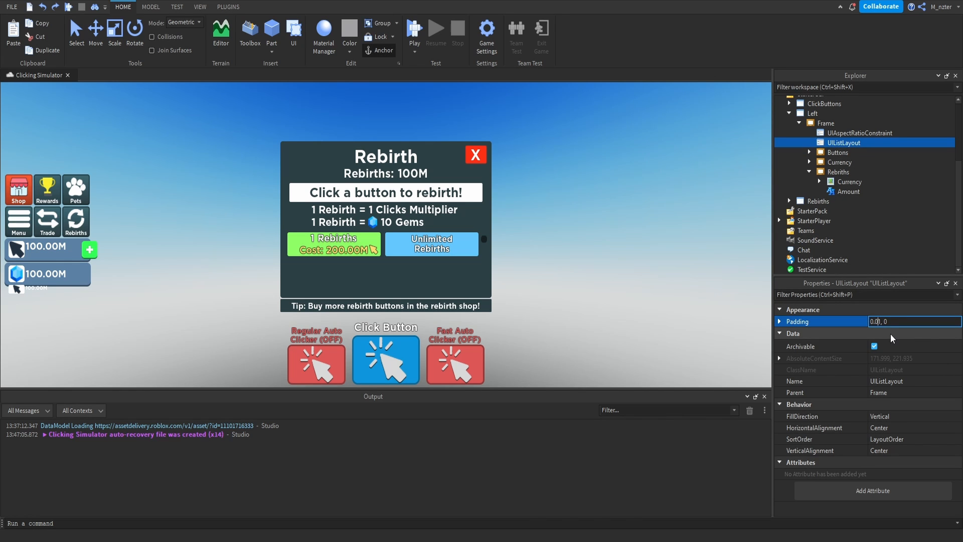
pyautogui.press('BackSpace')
pyautogui.write('3')
pyautogui.press('Return')
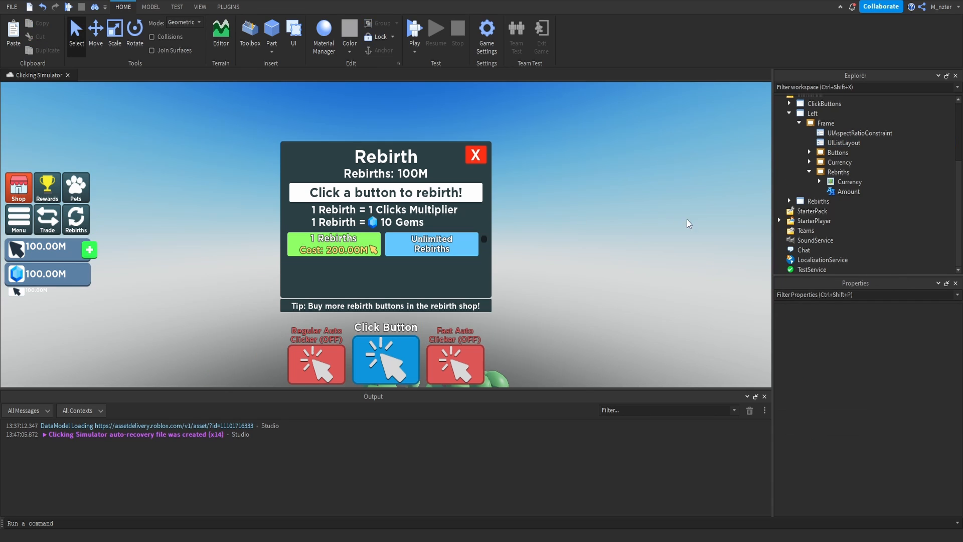
# Step: Rename the Currency image label inside the Rebriths frame to Holder
pyautogui.click(833, 182)
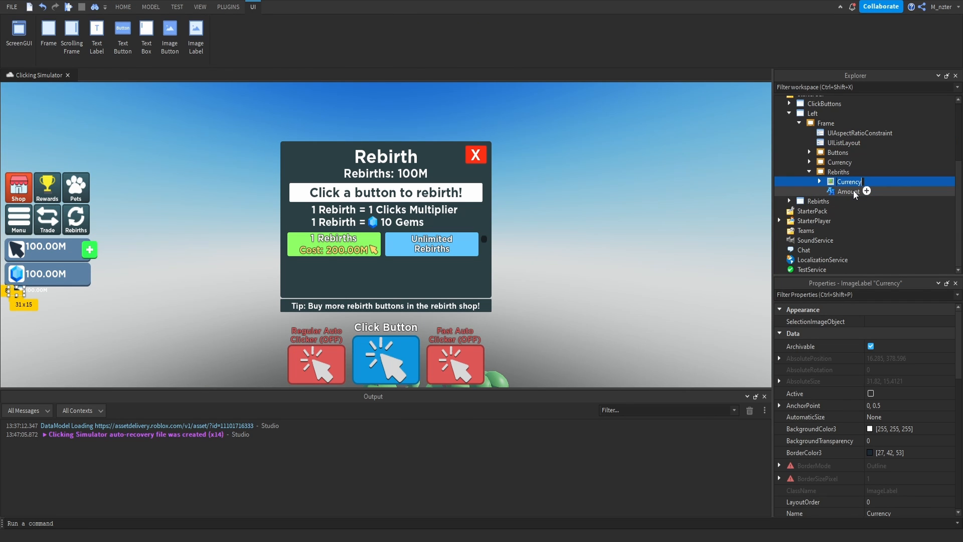
pyautogui.write('Holder')
pyautogui.press('Return')
# Step: Assign the Rebirth_Icon_Small_Background asset from the game's images as the Image of the Holder label
pyautogui.click(201, 7)
pyautogui.click(93, 24)
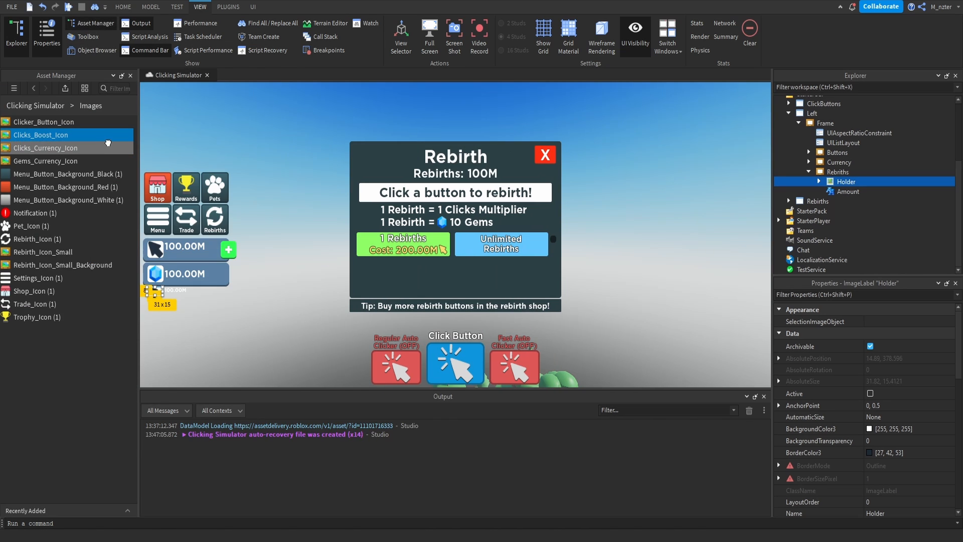
pyautogui.rightClick(90, 264)
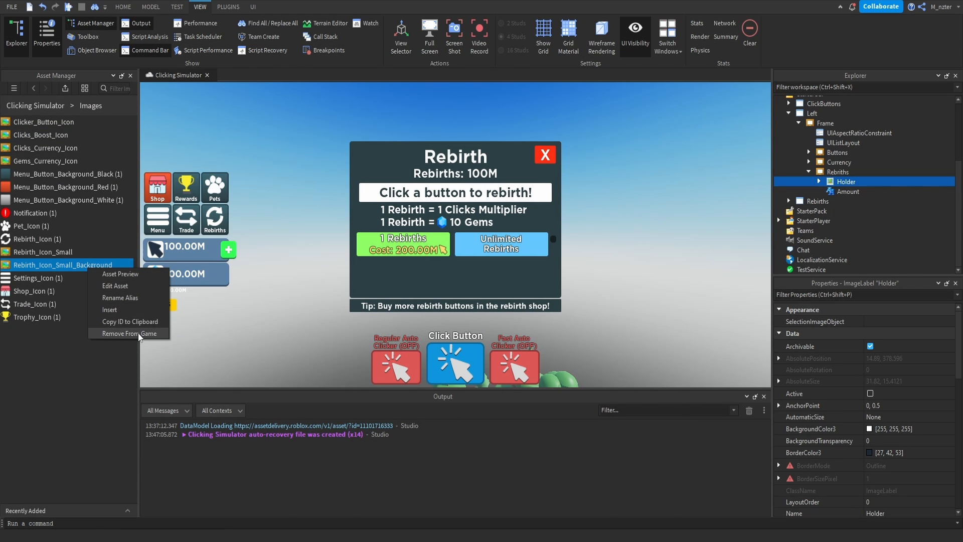
pyautogui.click(110, 309)
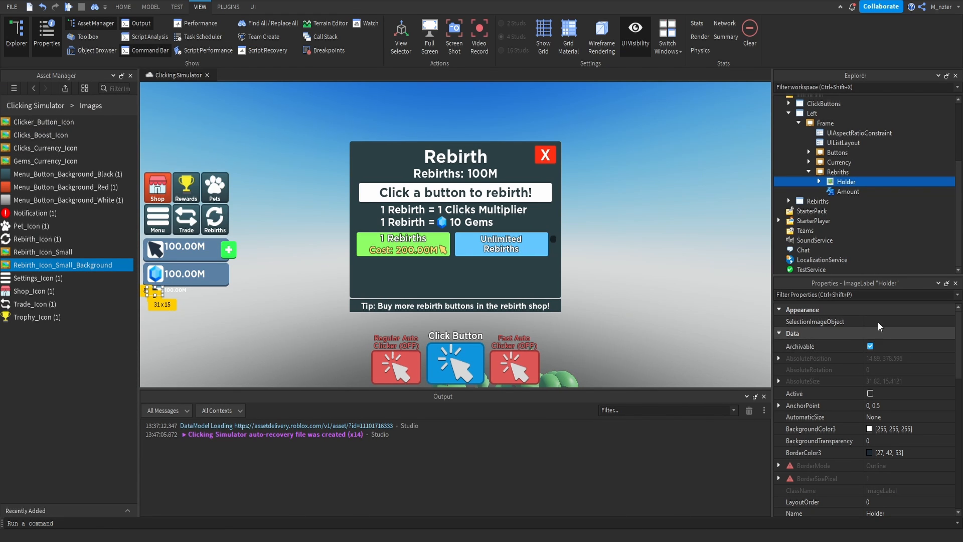
pyautogui.click(881, 299)
pyautogui.write('ima')
pyautogui.click(936, 347)
pyautogui.hotkey('ctrl', 'v')
pyautogui.press('Return')
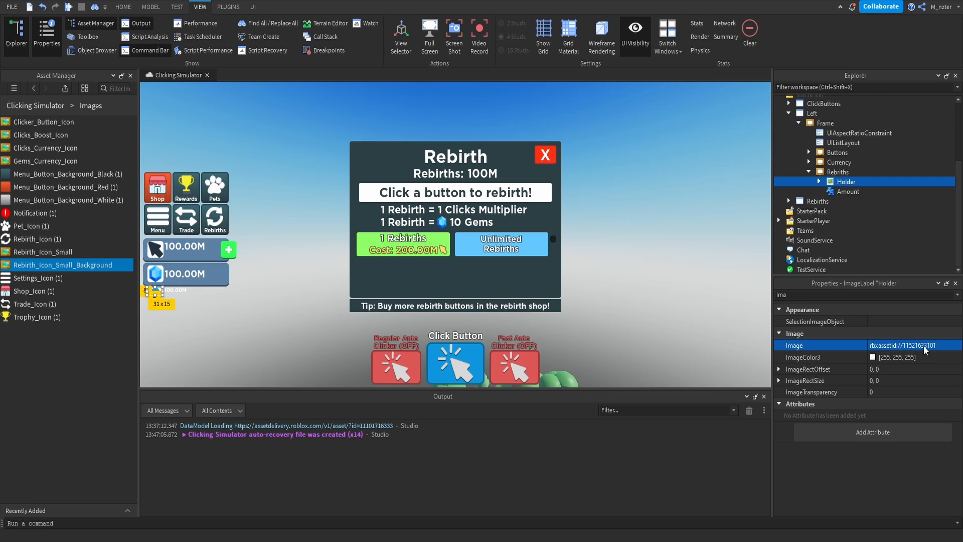
# Step: Set the BackgroundTransparency of the Holder image label to 1
pyautogui.doubleClick(885, 295)
pyautogui.write('back')
pyautogui.click(884, 336)
pyautogui.write('1')
pyautogui.press('Return')
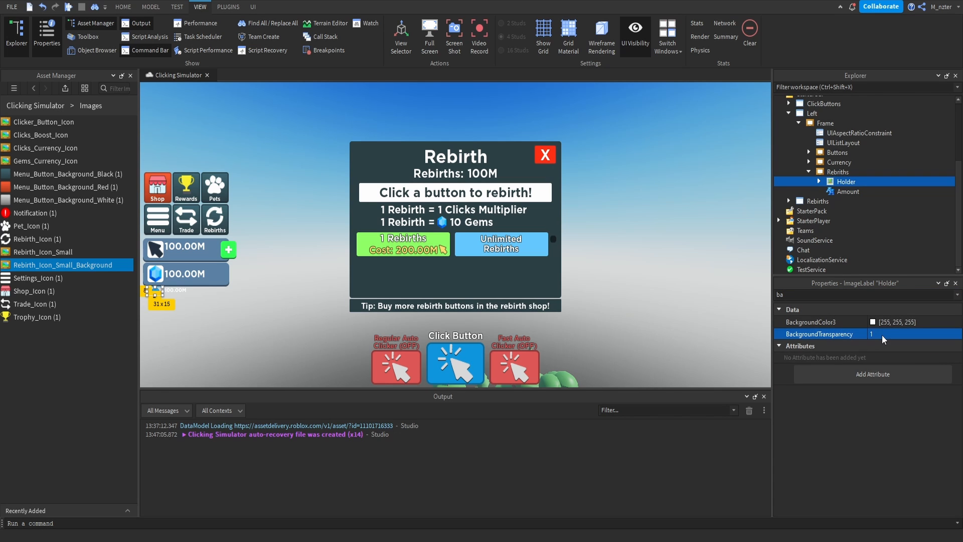
pyautogui.doubleClick(891, 295)
pyautogui.write('sc')
pyautogui.click(894, 346)
pyautogui.click(894, 347)
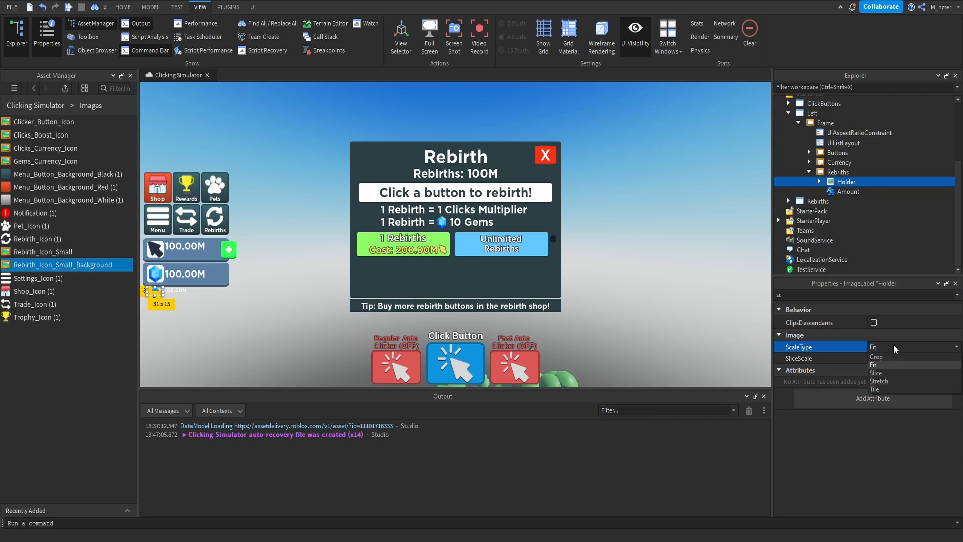
pyautogui.click(895, 346)
# Step: Set the Size of the Holder image label to {0.2, 0},{1, 0}
pyautogui.doubleClick(885, 296)
pyautogui.write('size')
pyautogui.click(898, 357)
pyautogui.click(898, 357)
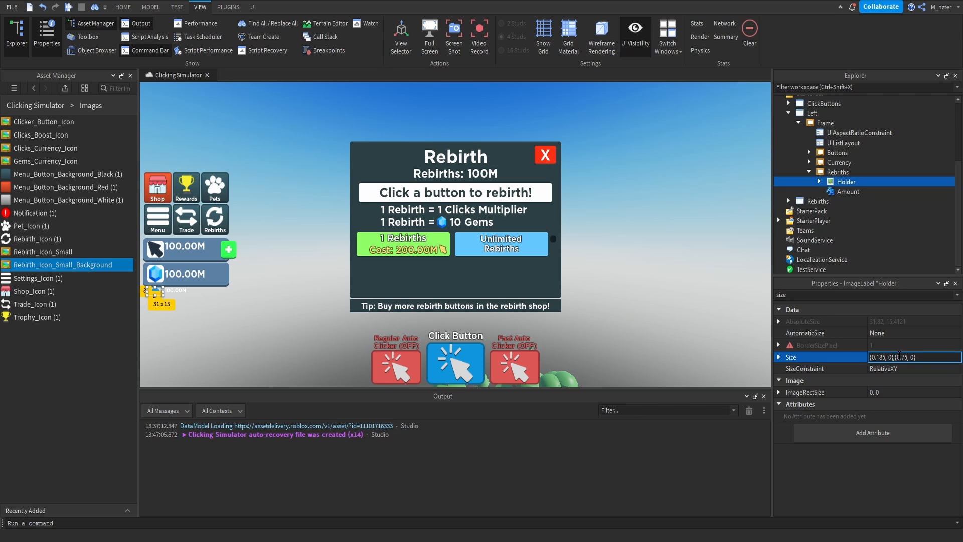
pyautogui.doubleClick(902, 357)
pyautogui.write('1')
pyautogui.press('Return')
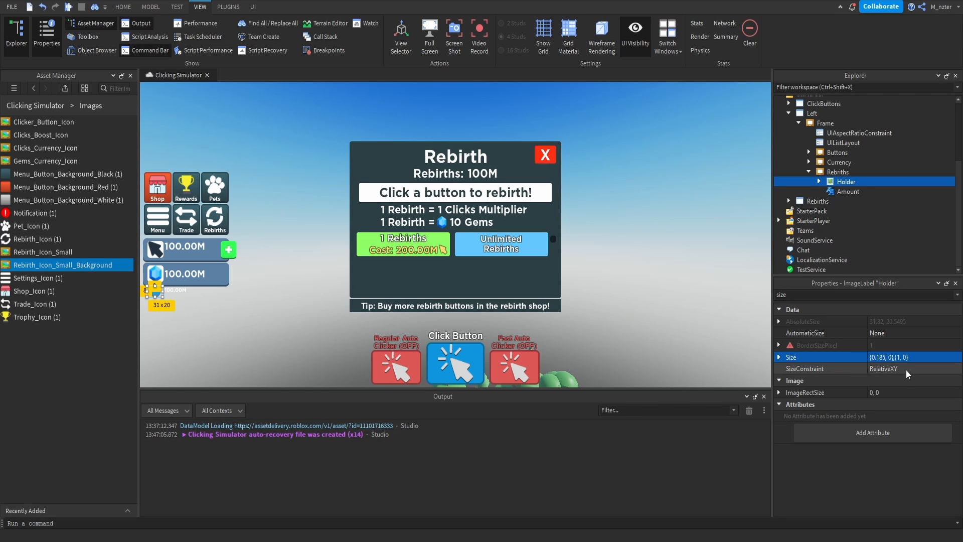
pyautogui.click(891, 358)
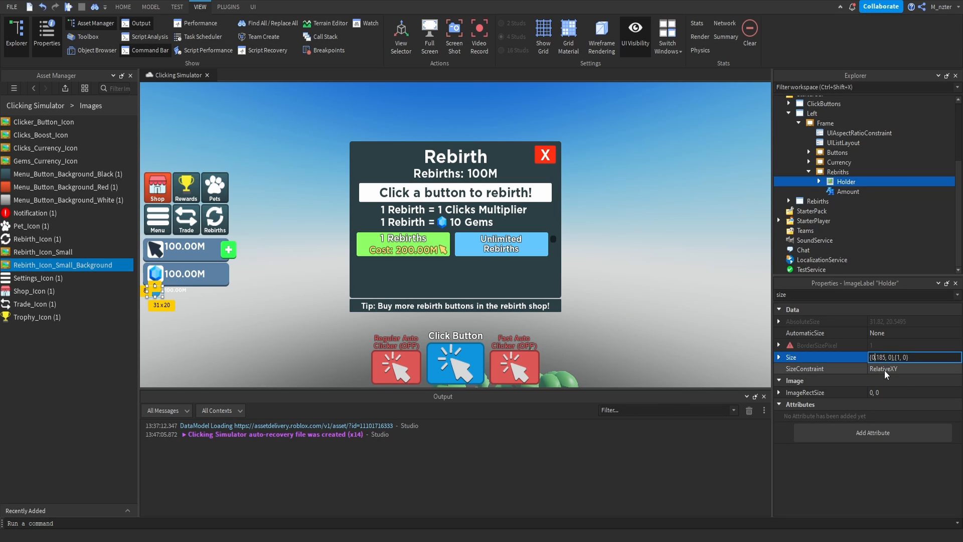
pyautogui.doubleClick(879, 357)
pyautogui.write('2')
pyautogui.press('Return')
pyautogui.click(404, 273)
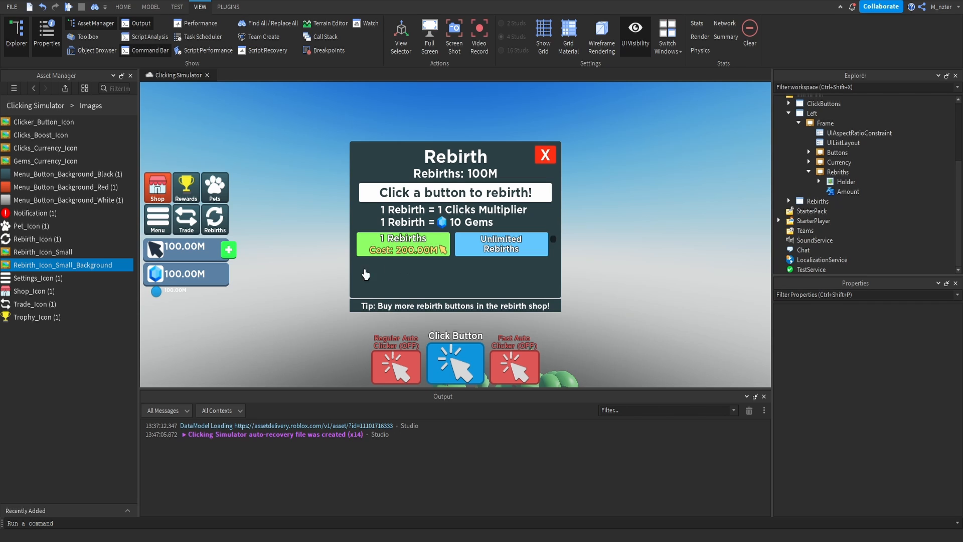
# Step: Set the Position of the Holder image label to {0, 0},{0.5, 0} and delete its UICorner
pyautogui.click(846, 182)
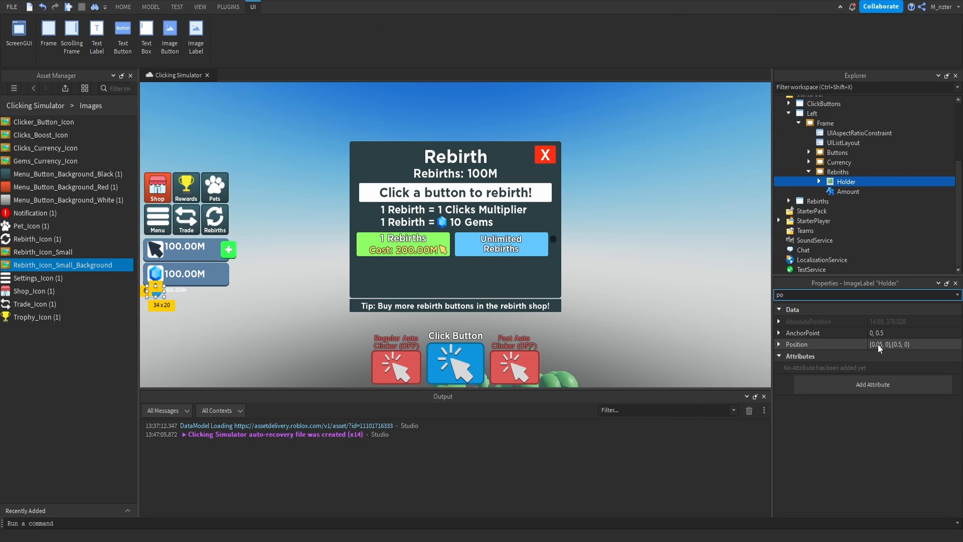
pyautogui.click(881, 344)
pyautogui.press('BackSpace')
pyautogui.press('BackSpace')
pyautogui.press('BackSpace')
pyautogui.press('Return')
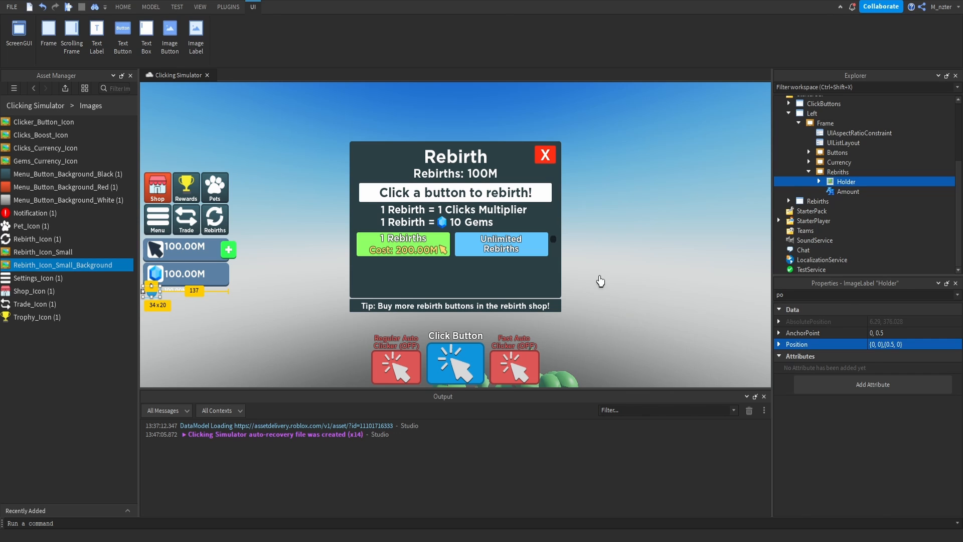
pyautogui.click(598, 278)
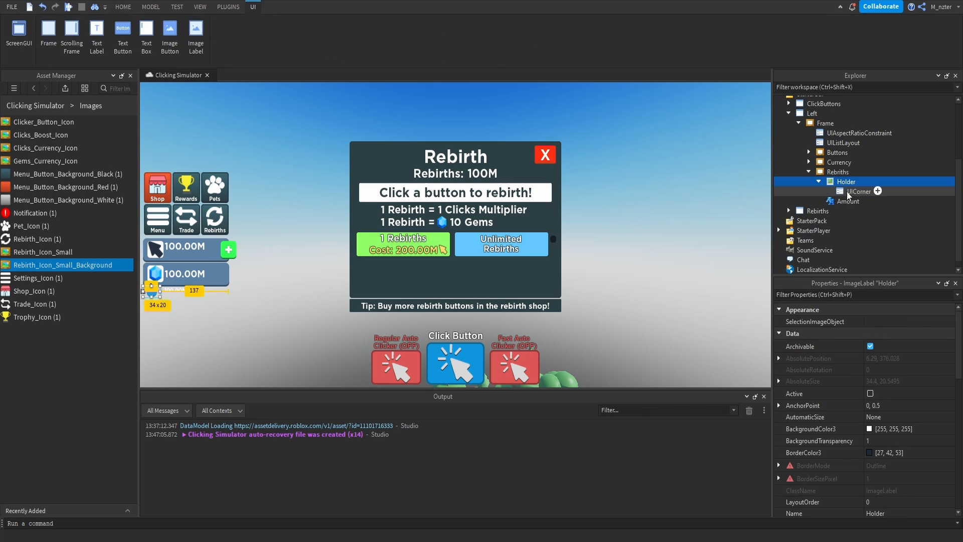
pyautogui.click(848, 193)
pyautogui.press('Delete')
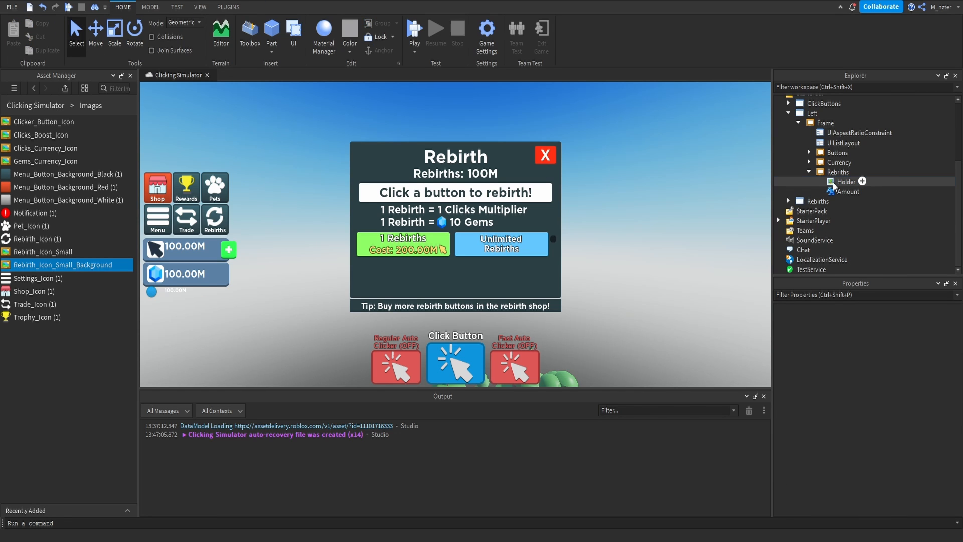
# Step: Duplicate the Holder image label, nest the copy inside the original Holder, and rename the copy Icon
pyautogui.click(844, 183)
pyautogui.hotkey('ctrl', 'd')
pyautogui.moveTo(843, 193); pyautogui.dragTo(847, 183)
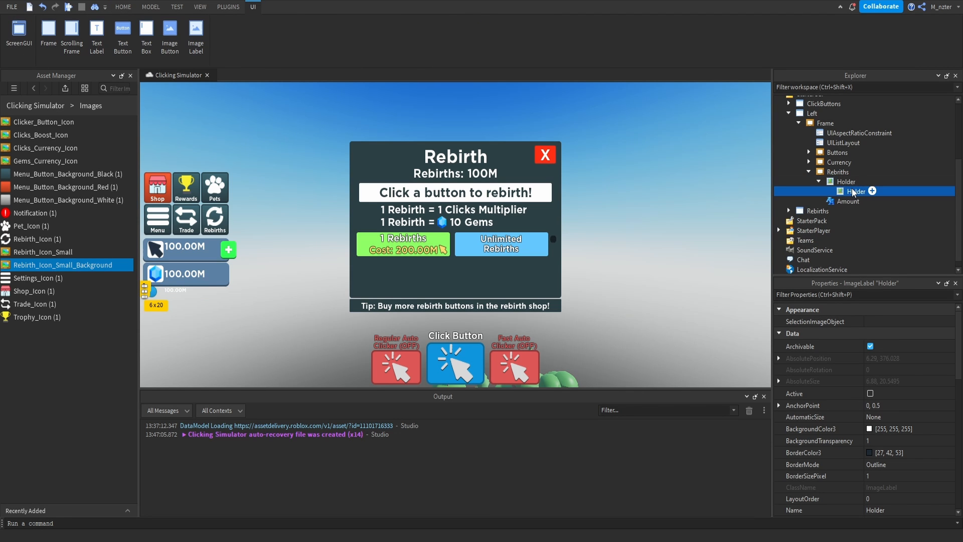
pyautogui.press('F2')
pyautogui.write('Icon')
pyautogui.press('Return')
# Step: Assign the Rebirth_Icon_Small asset from the game's images as the Image of the Icon label and close the asset list
pyautogui.click(846, 295)
pyautogui.write('im')
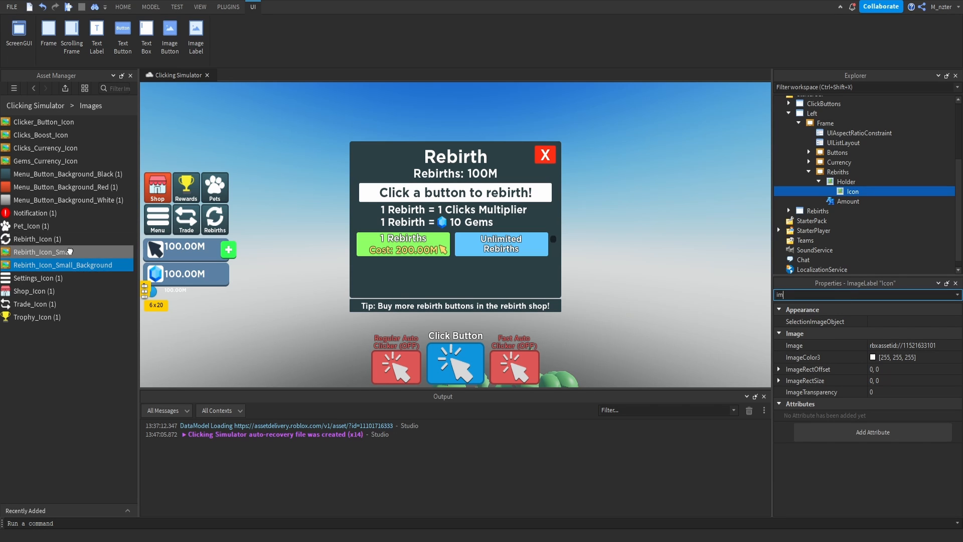
pyautogui.rightClick(70, 252)
pyautogui.click(118, 305)
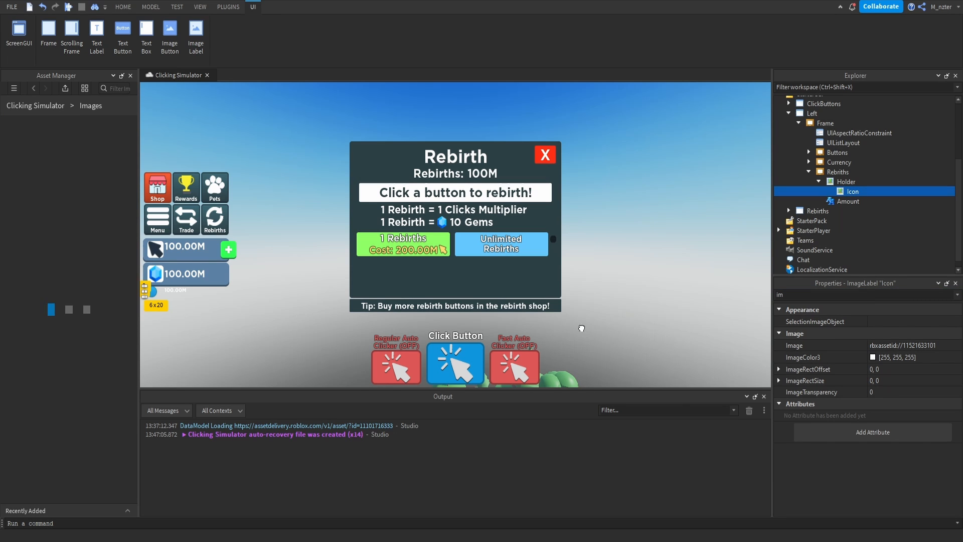
pyautogui.click(902, 346)
pyautogui.hotkey('ctrl', 'v')
pyautogui.press('Return')
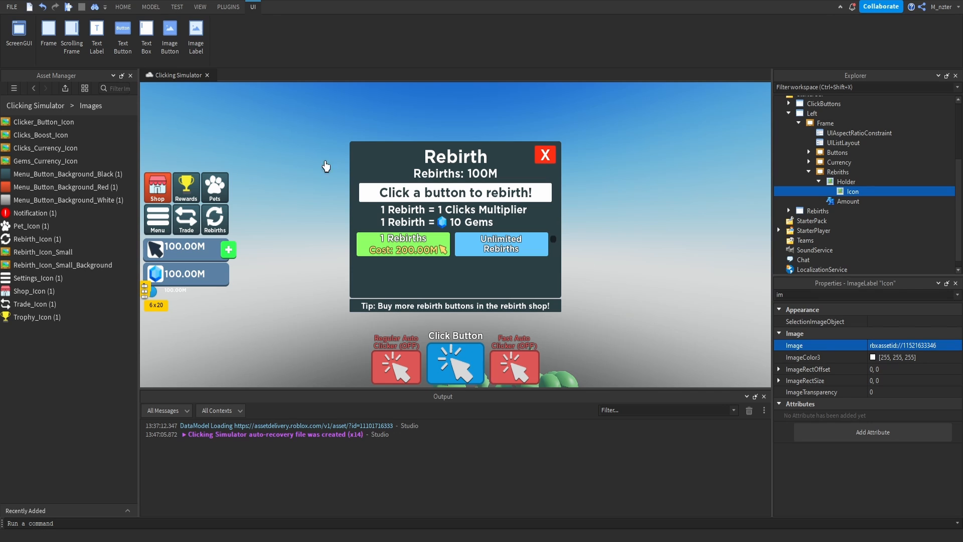
pyautogui.click(130, 76)
# Step: Set the Size of the Icon image label to {0.55, 0},{0.55, 0}
pyautogui.click(803, 295)
pyautogui.write('size')
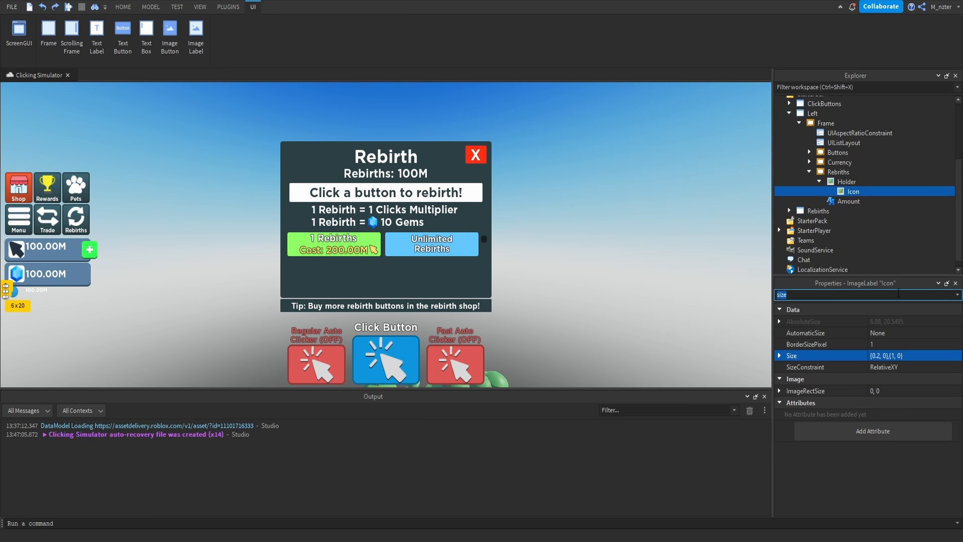
pyautogui.click(878, 355)
pyautogui.click(881, 356)
pyautogui.press('BackSpace')
pyautogui.write('55, ')
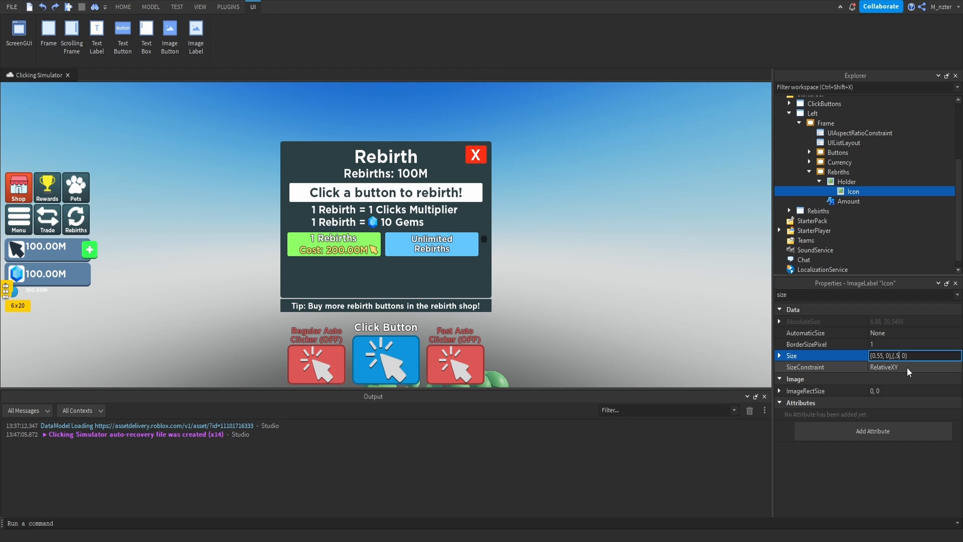
pyautogui.write('0},{0.55,')
pyautogui.press('Return')
# Step: Center the Icon inside Holder with an AnchorPoint of 0.5, 0.5 and a Position of {0.5, 0},{0.5, 0}
pyautogui.doubleClick(833, 294)
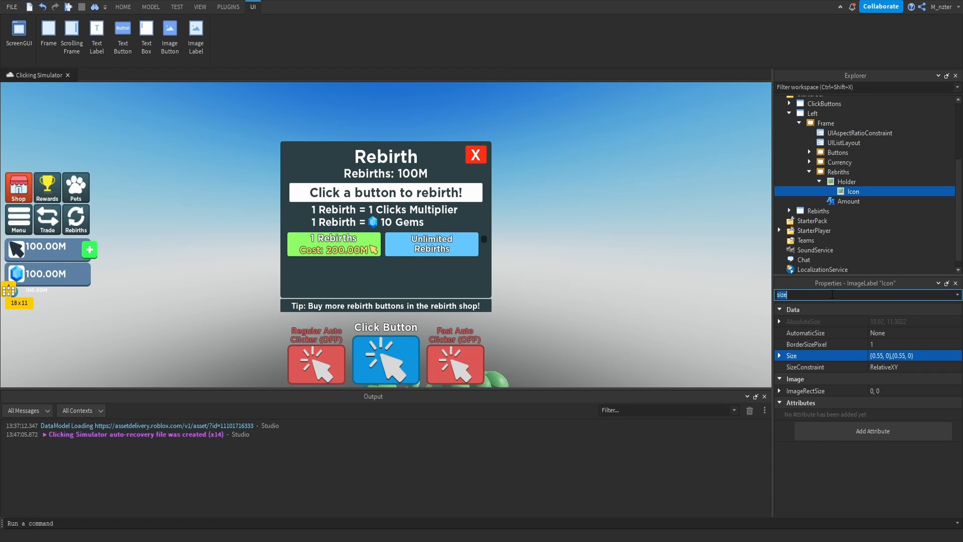
pyautogui.write('po')
pyautogui.click(874, 333)
pyautogui.write('0.5')
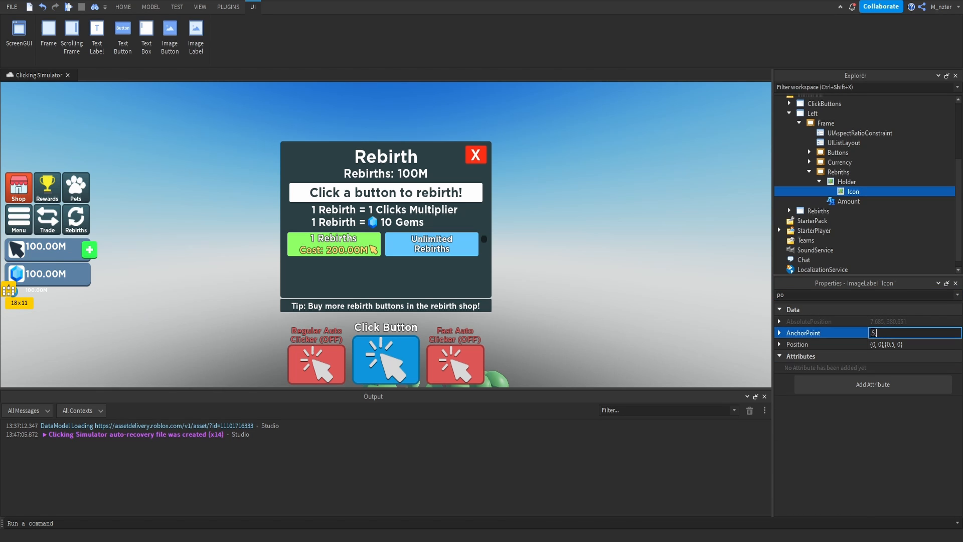
pyautogui.press('Return')
pyautogui.click(872, 344)
pyautogui.write('0.5')
pyautogui.press('Return')
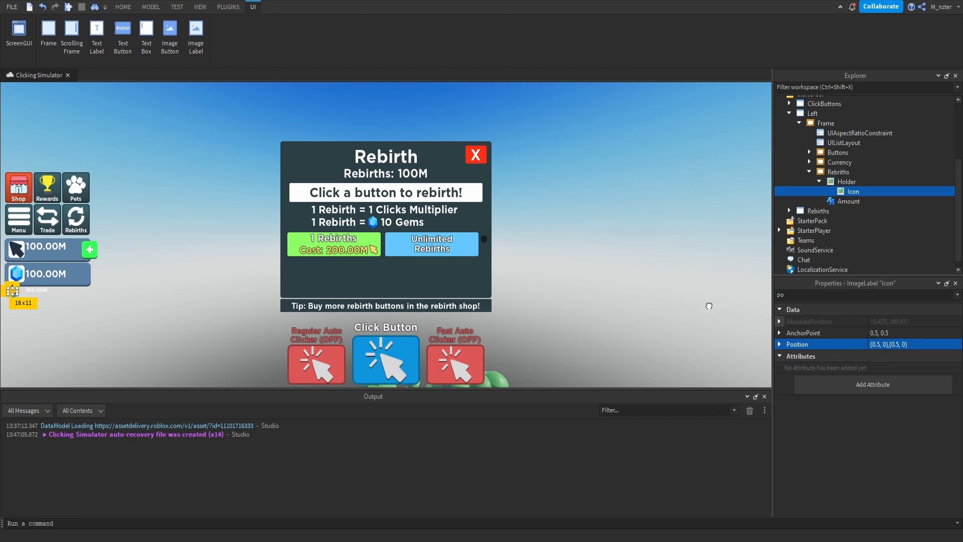
pyautogui.click(569, 277)
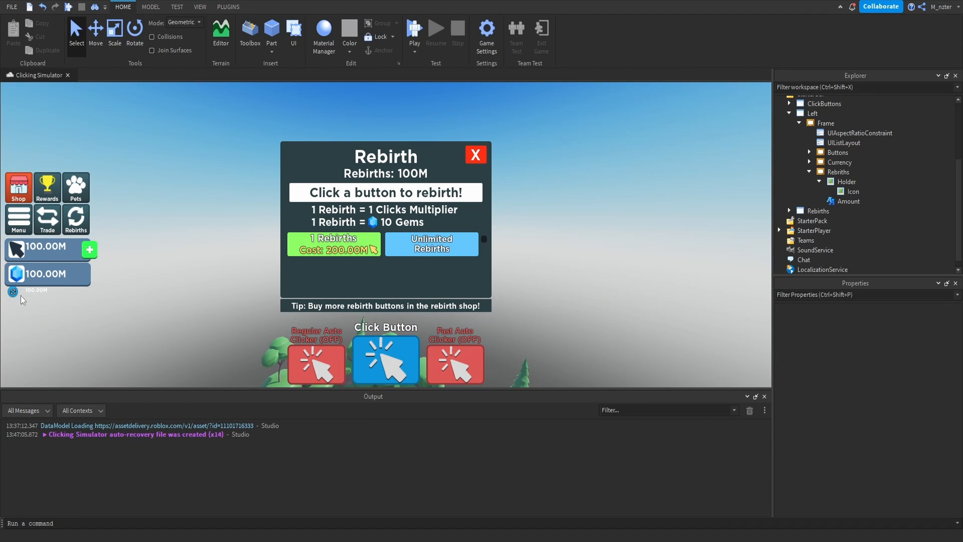
pyautogui.scroll(3, 591, 211)
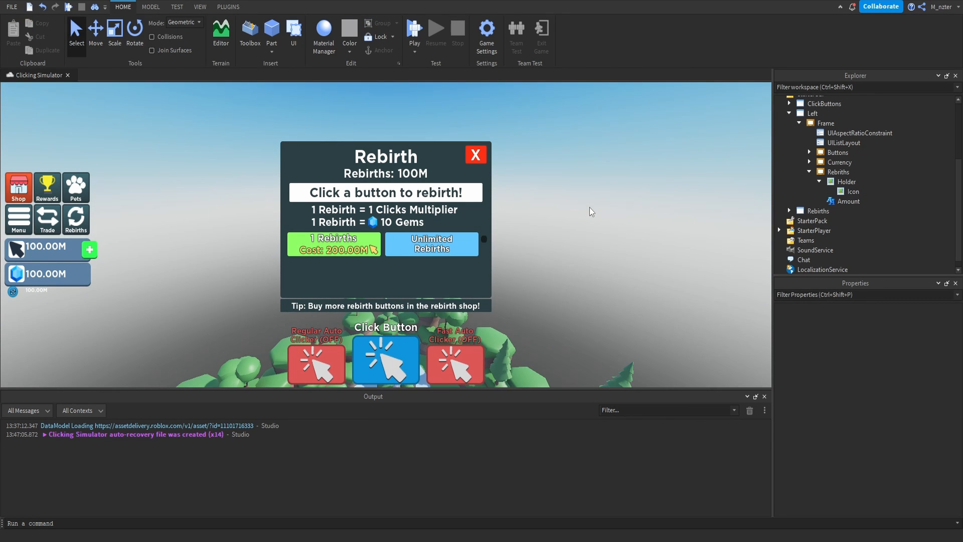
# Step: Set the Size of the Rebriths frame to {1, 0},{0.15, 0}
pyautogui.click(820, 182)
pyautogui.click(836, 172)
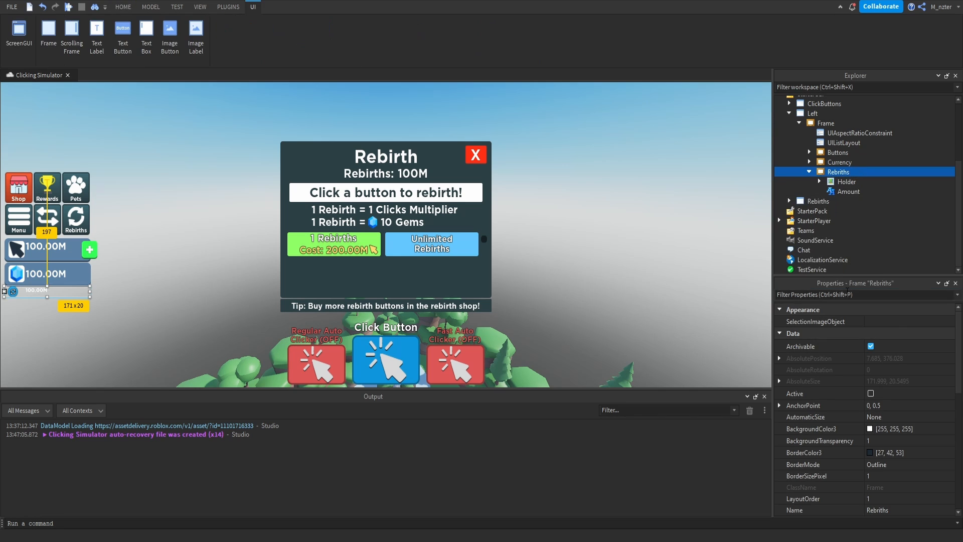
pyautogui.click(849, 293)
pyautogui.write('siz')
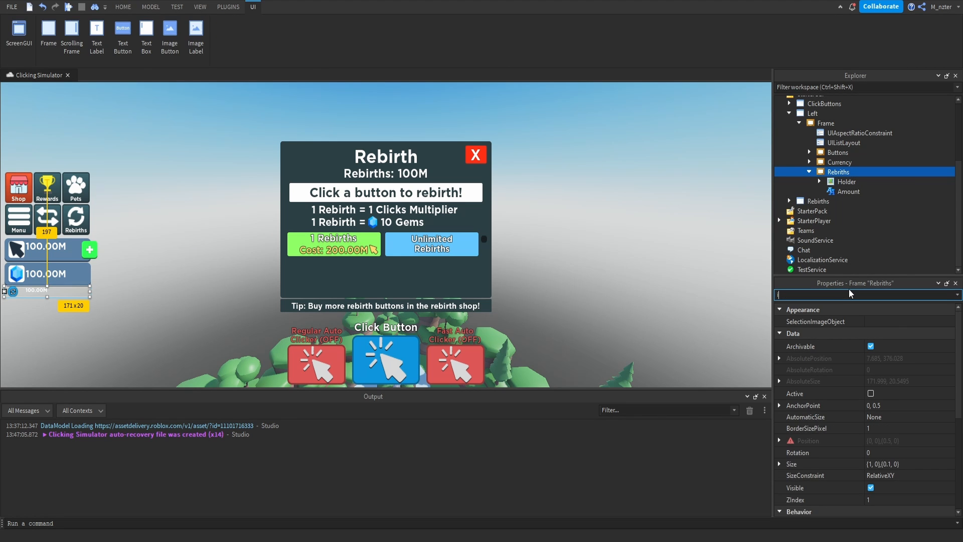
pyautogui.click(888, 355)
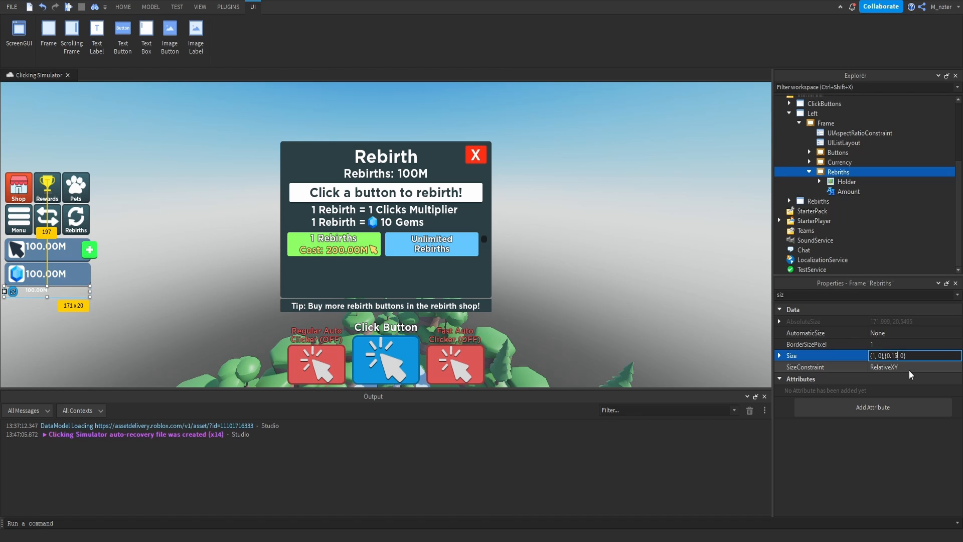
pyautogui.write('5')
pyautogui.press('Return')
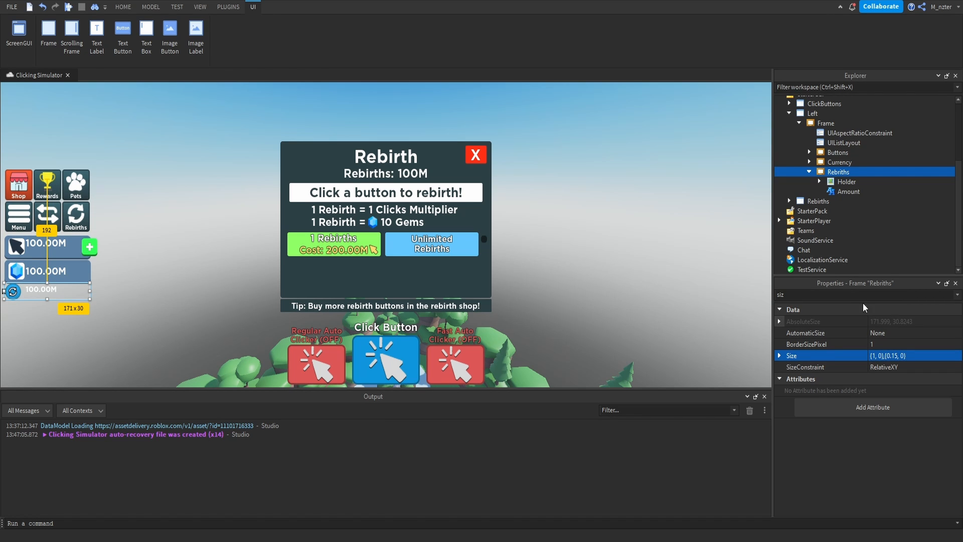
# Step: Change the Size of the Rebriths frame to {1, 0},{0.125, 0}
pyautogui.click(895, 356)
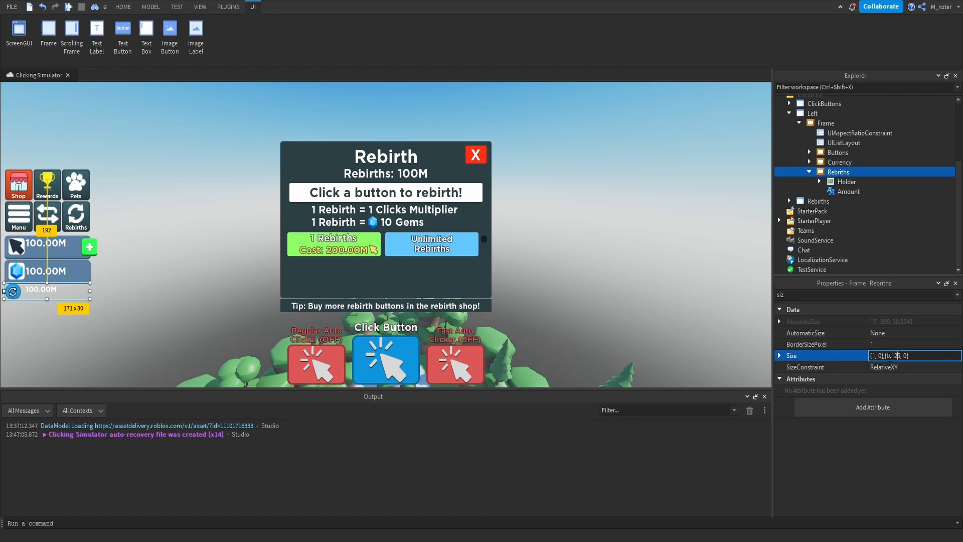
pyautogui.write('2')
pyautogui.press('Return')
pyautogui.click(714, 307)
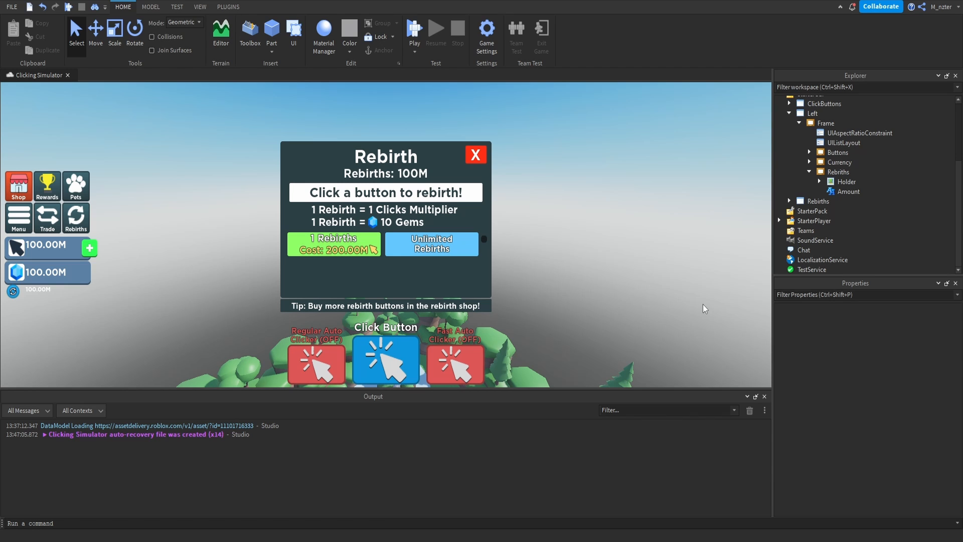
# Step: Try a UIPadding with a PaddingTop of 0.1, 0 in the Rebriths frame, and delete it again
pyautogui.click(845, 172)
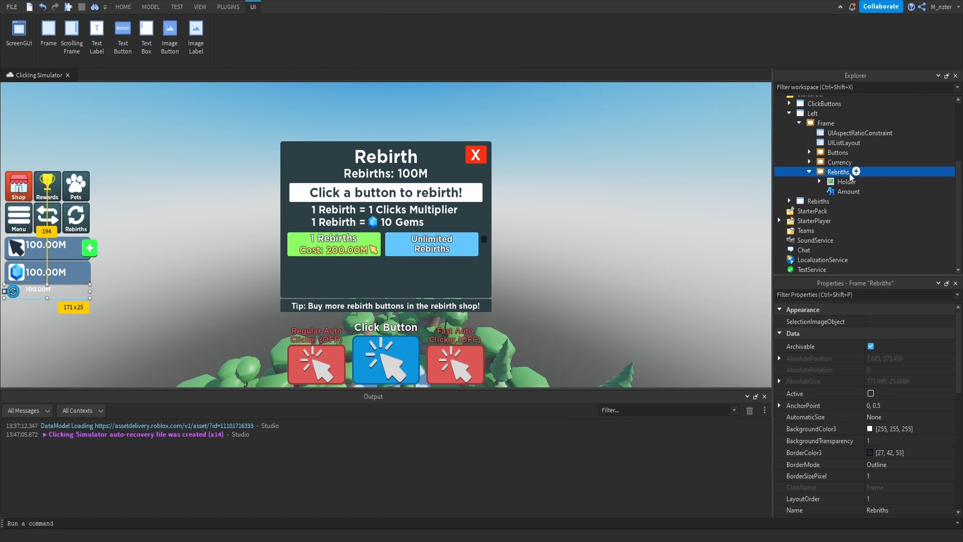
pyautogui.click(856, 172)
pyautogui.write('UI')
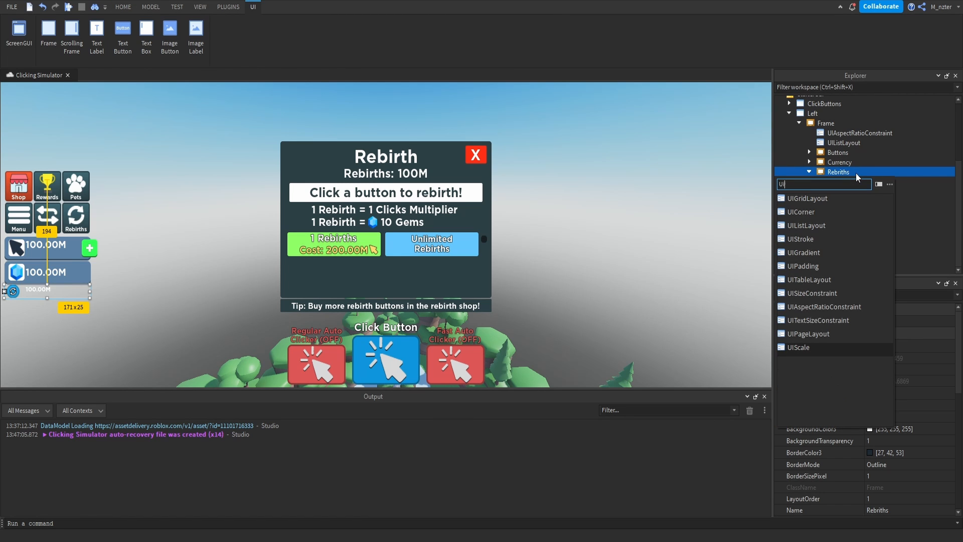
pyautogui.write('p')
pyautogui.press('Up')
pyautogui.press('Return')
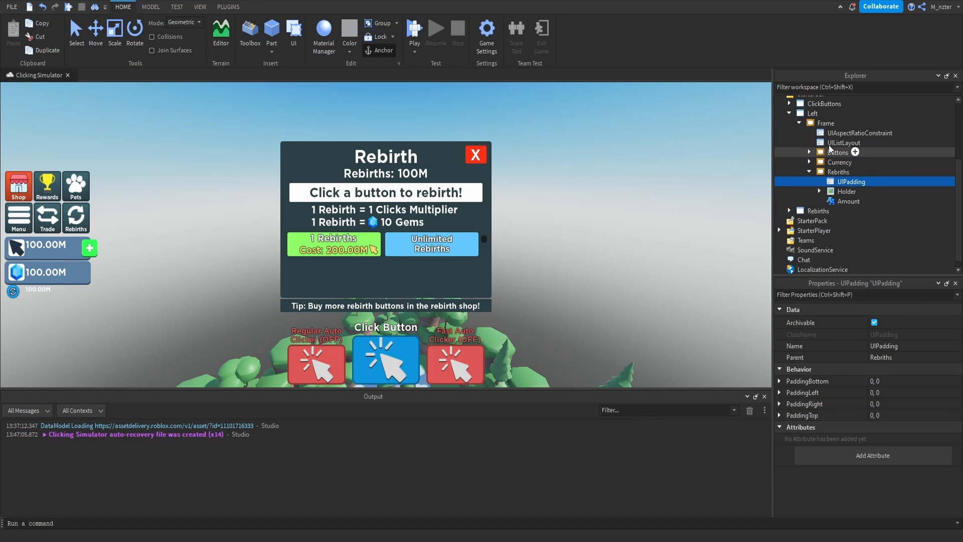
pyautogui.click(877, 415)
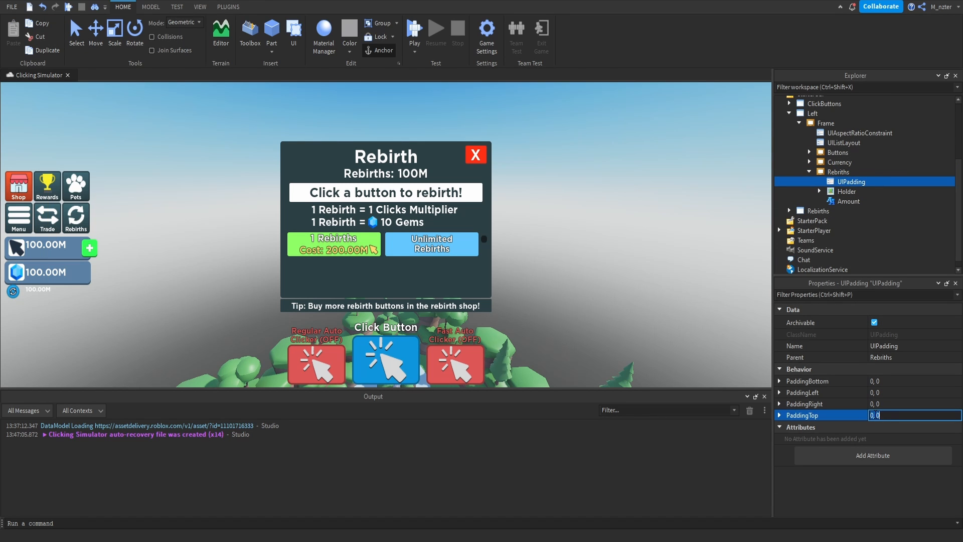
pyautogui.write('0.1,')
pyautogui.press('Return')
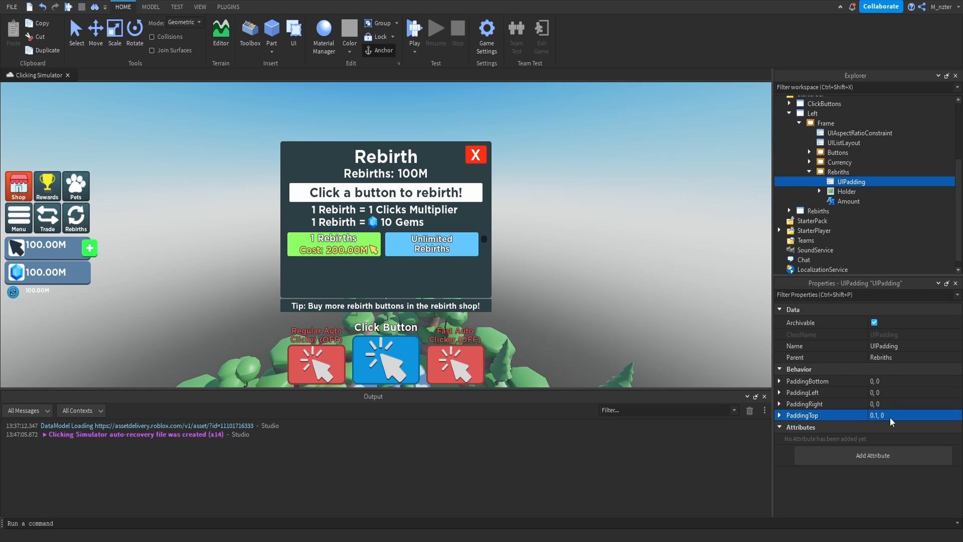
pyautogui.moveTo(119, 306); pyautogui.dragTo(107, 301, button='right')
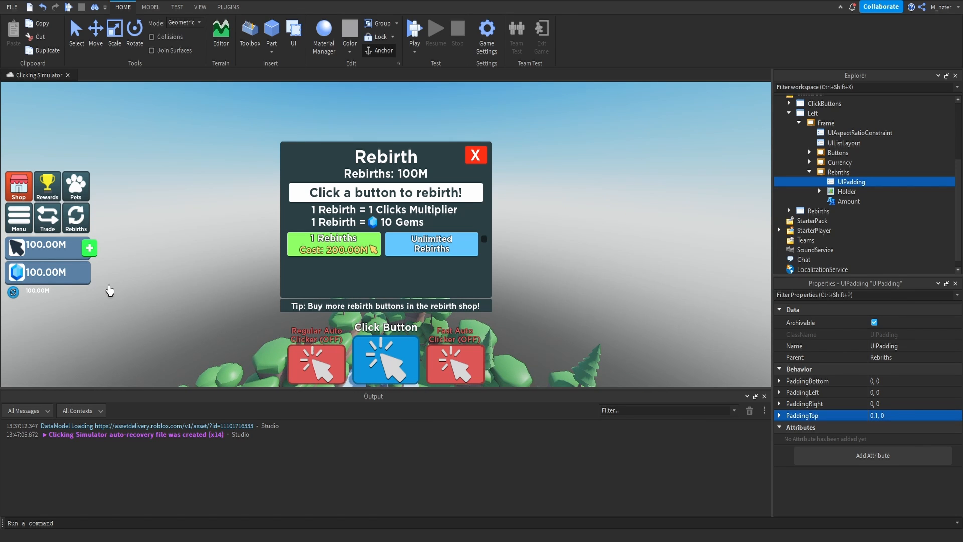
pyautogui.press('Delete')
# Step: Set the CellSize of the Currency frame's UIGridLayout to {1, 0},{0.495, 0}
pyautogui.click(848, 142)
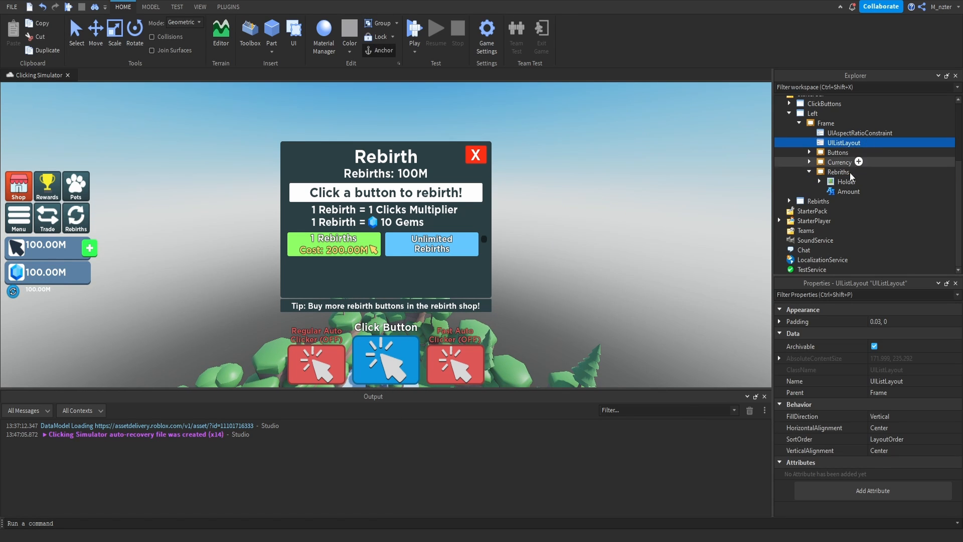
pyautogui.click(809, 162)
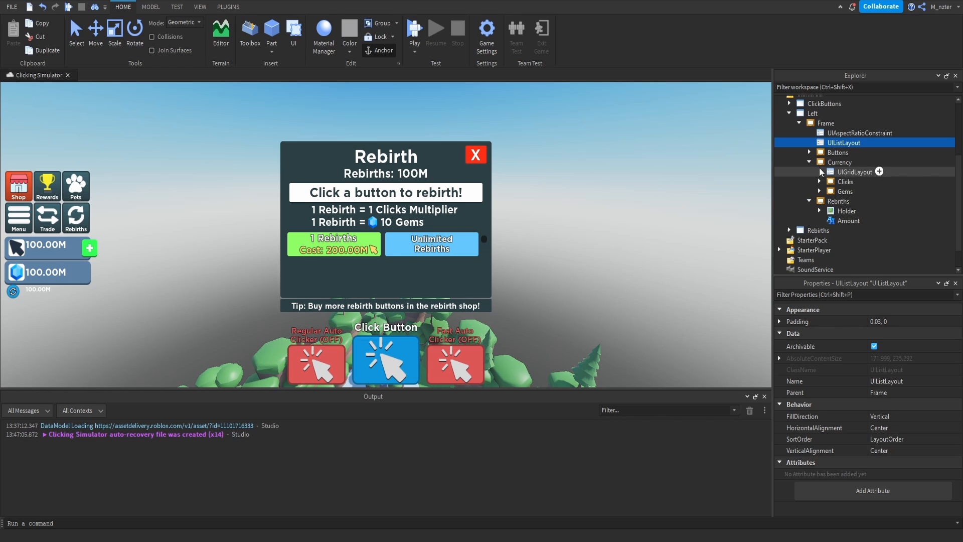
pyautogui.click(837, 173)
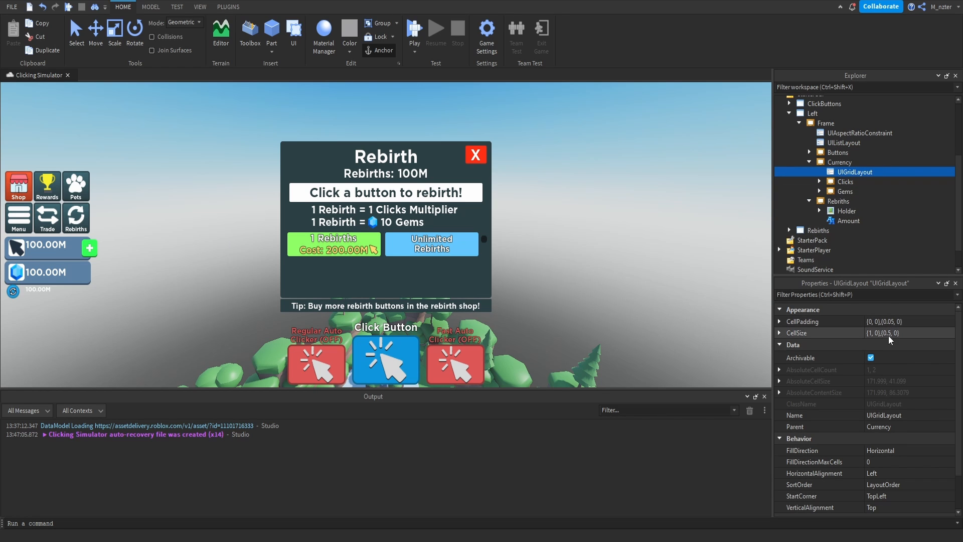
pyautogui.click(890, 333)
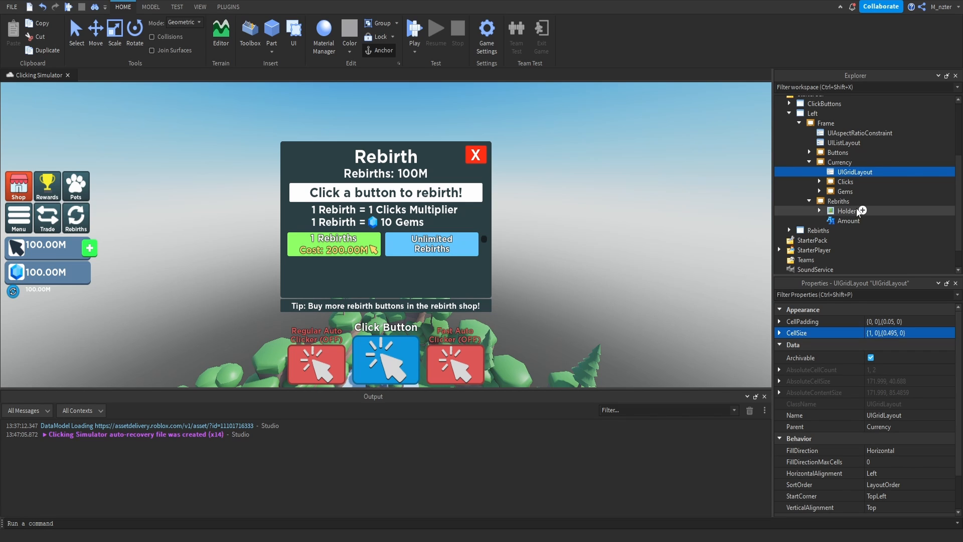
pyautogui.click(832, 163)
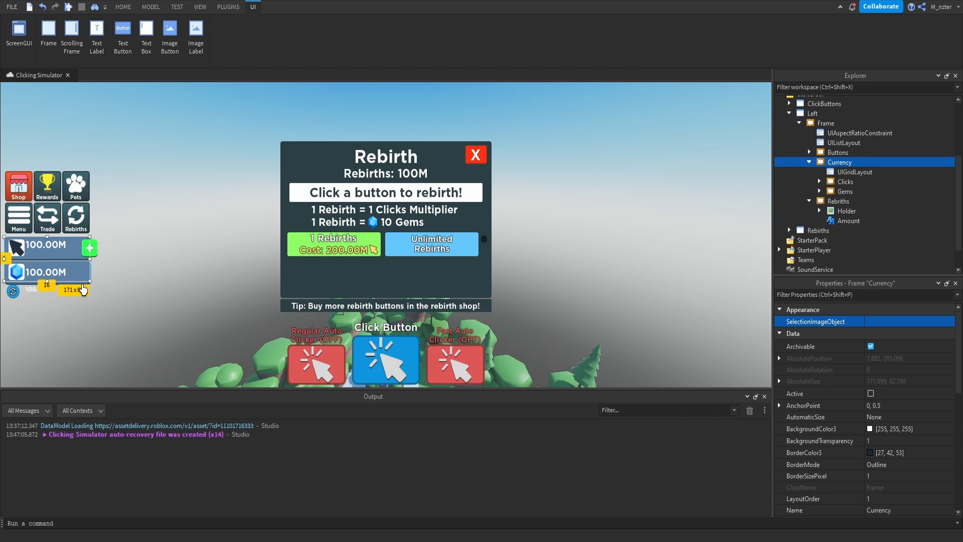
# Step: Change the CellSize of the Currency frame's UIGridLayout to {1, 0},{0.45, 0} and check the frame's fit around the currency displays
pyautogui.click(855, 172)
pyautogui.doubleClick(889, 332)
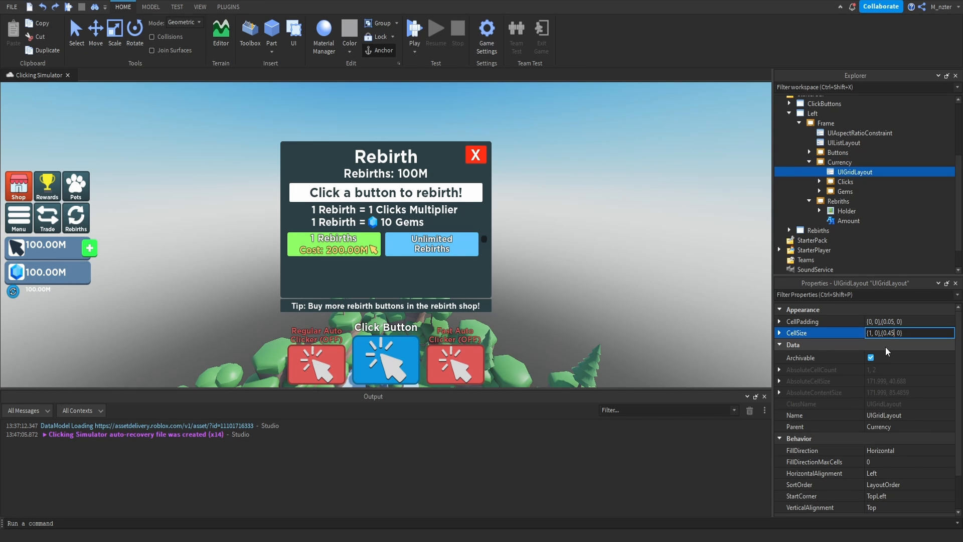
pyautogui.write('0.45')
pyautogui.press('Return')
pyautogui.click(840, 162)
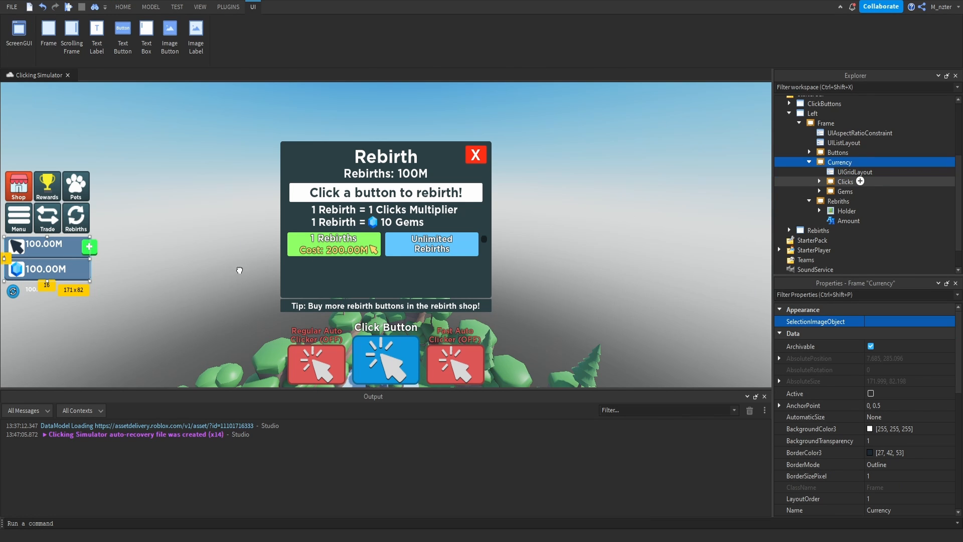
pyautogui.moveTo(239, 271); pyautogui.dragTo(135, 273, button='right')
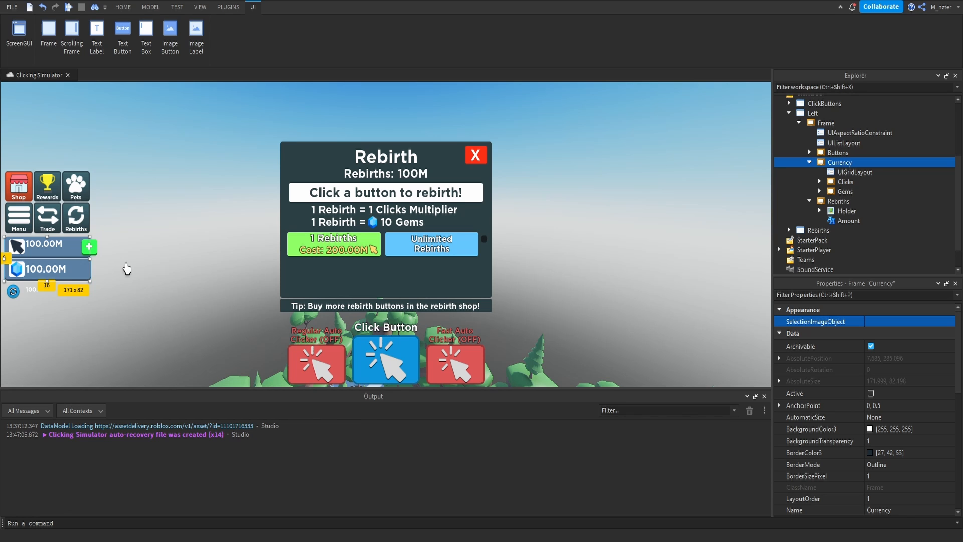
# Step: Set the Padding of the UIListLayout in the Left interface's Frame to 0.02, 0
pyautogui.click(844, 142)
pyautogui.doubleClick(883, 321)
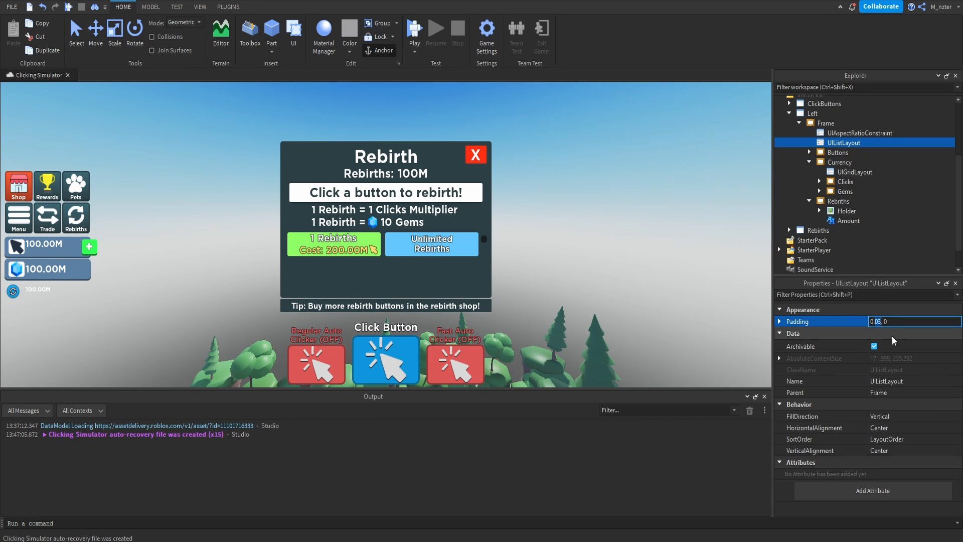
pyautogui.press('Return')
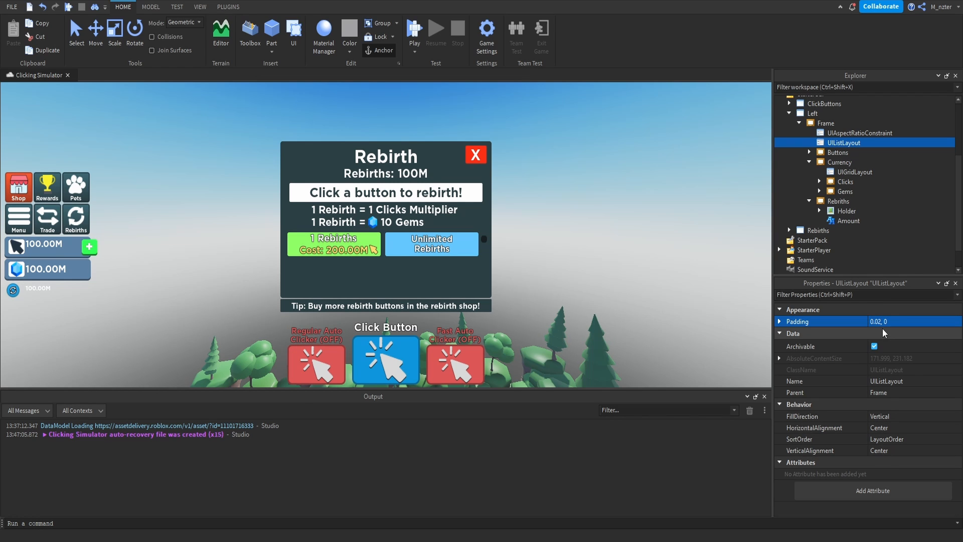
# Step: Set the Size of the Amount label in the Rebriths frame to {0.8, 0},{1, 0}
pyautogui.click(848, 221)
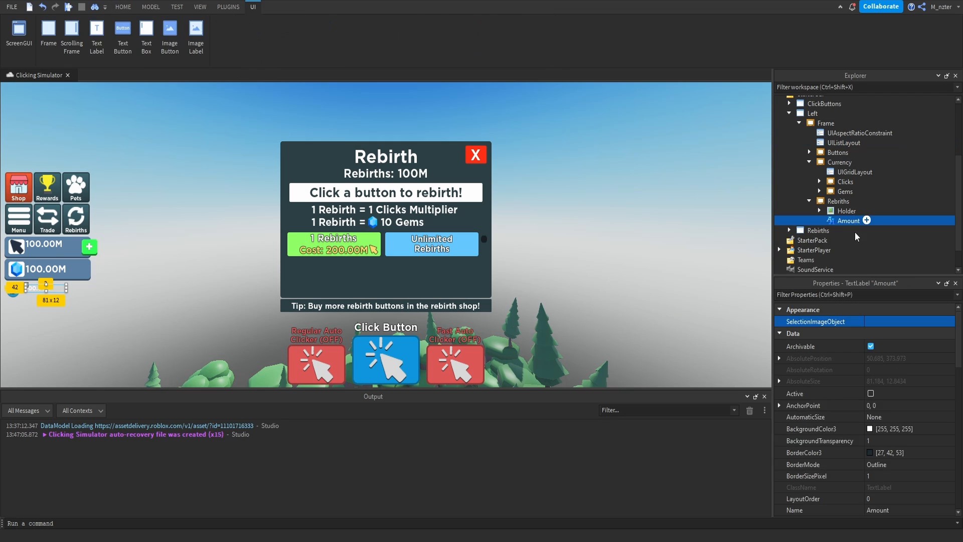
pyautogui.click(853, 295)
pyautogui.write('size')
pyautogui.click(884, 356)
pyautogui.click(883, 355)
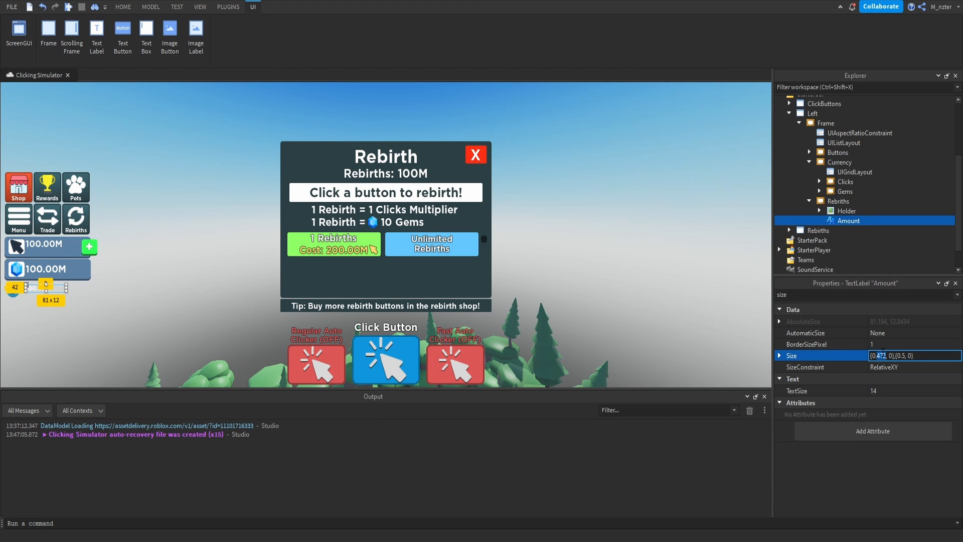
pyautogui.write('0.8')
pyautogui.moveTo(891, 355); pyautogui.dragTo(901, 355)
pyautogui.write('1')
pyautogui.press('Return')
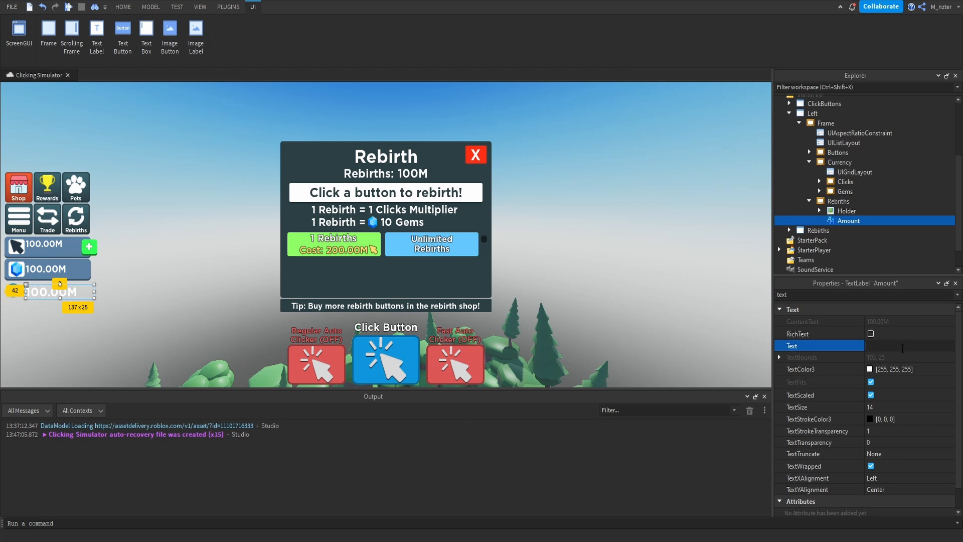
# Step: Change the Rebriths frame's Amount label text to "Rebirths: 100.00M" and set its TextStrokeTransparency to 0.8
pyautogui.write('Reb')
pyautogui.write('riths:L100.00M')
pyautogui.press('Return')
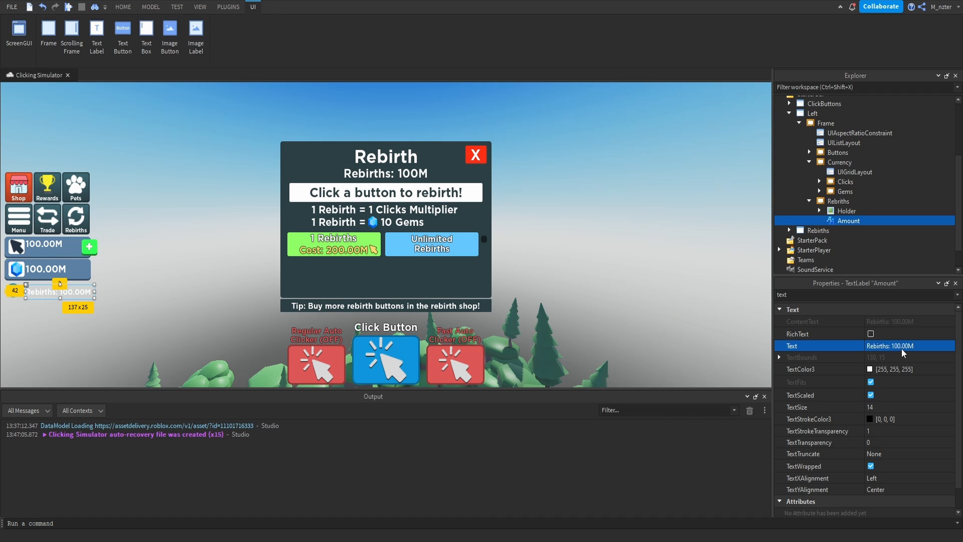
pyautogui.click(888, 431)
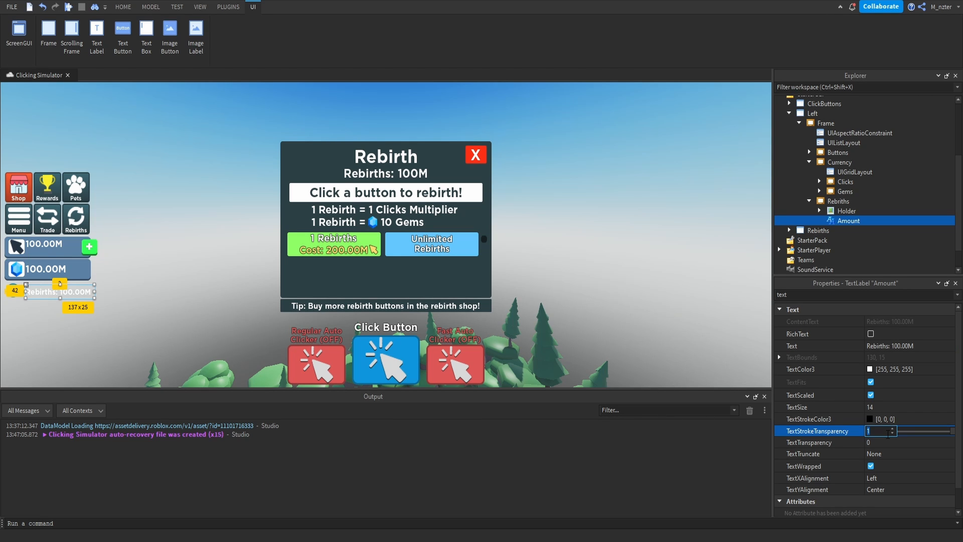
pyautogui.write('.8')
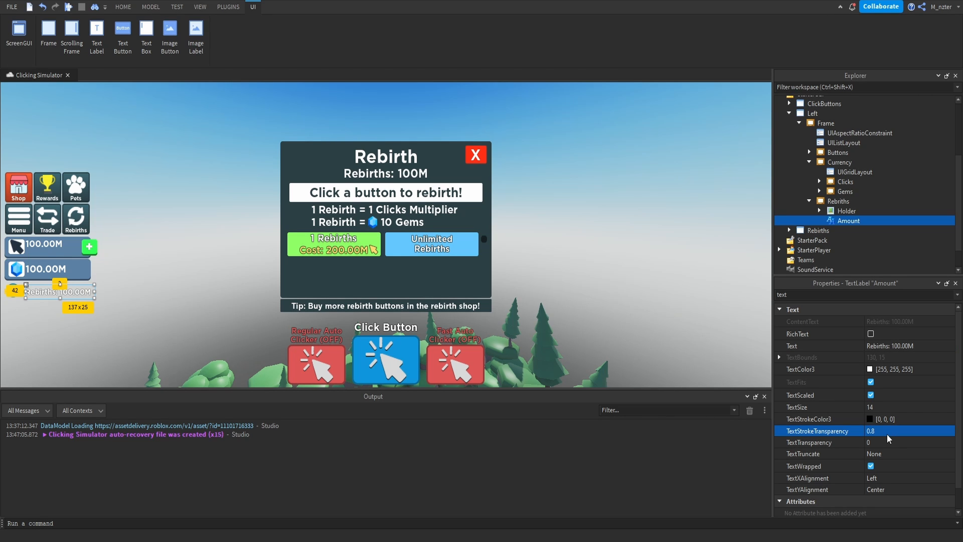
# Step: Set the Amount label's AnchorPoint to 0, 0.5 and its Position to {0.2, 0},{0.5, 0}
pyautogui.doubleClick(842, 294)
pyautogui.write('po')
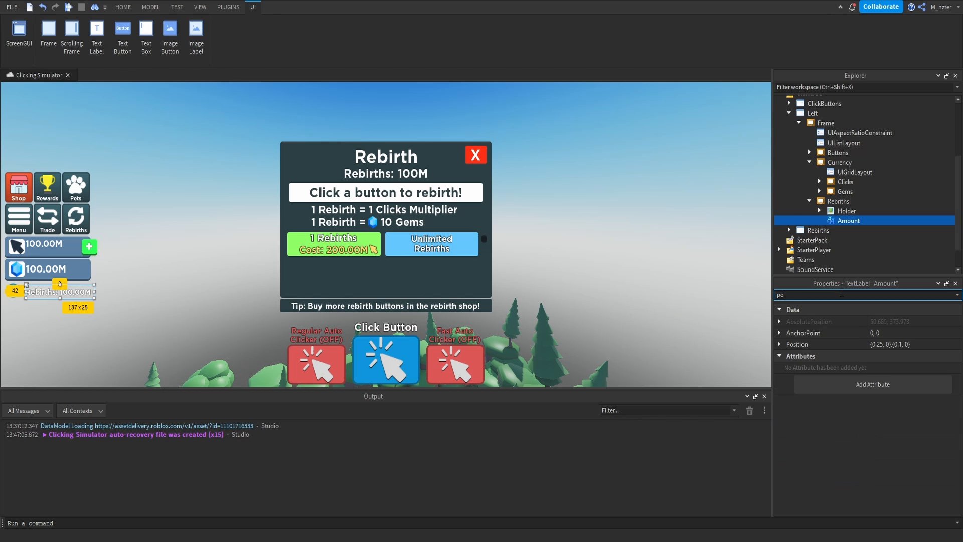
pyautogui.doubleClick(878, 345)
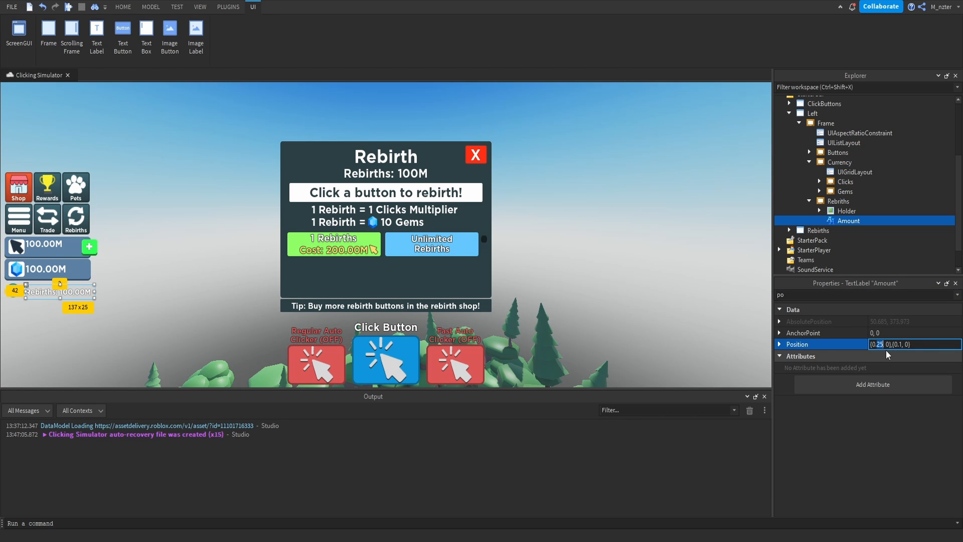
pyautogui.write('2')
pyautogui.doubleClick(878, 333)
pyautogui.write('.5')
pyautogui.press('Return')
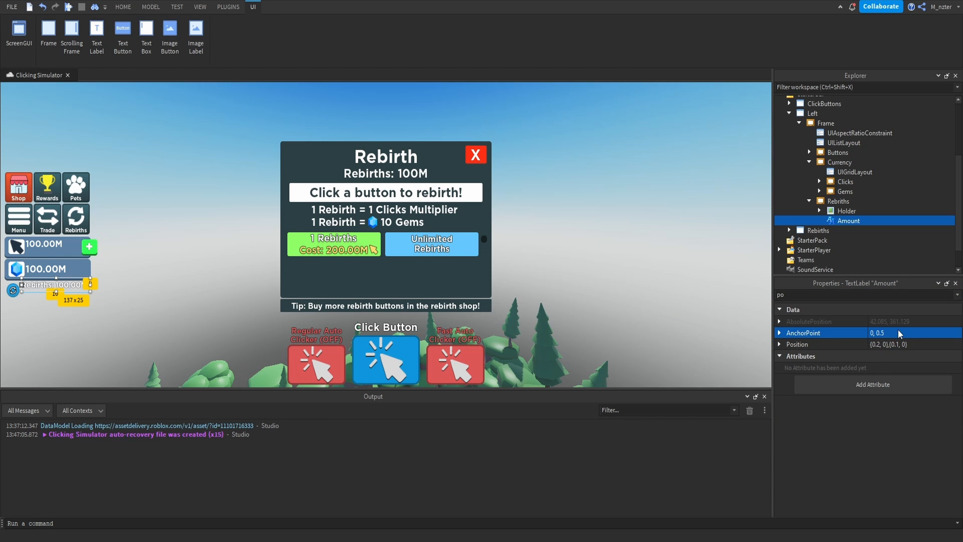
pyautogui.click(901, 344)
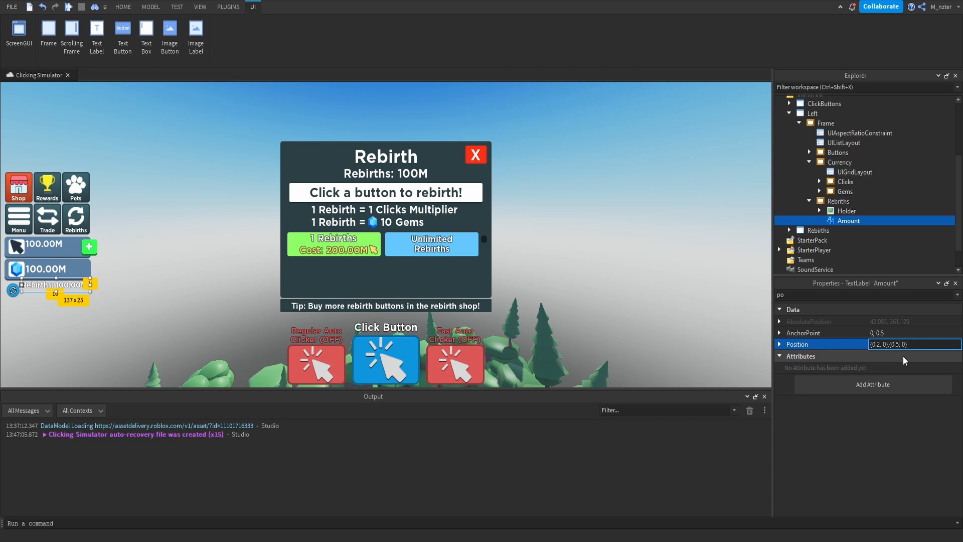
pyautogui.press('Return')
# Step: Preview the interface in the iPhone 4S device emulator, and return to the normal viewport
pyautogui.click(627, 282)
pyautogui.moveTo(625, 282); pyautogui.dragTo(638, 261, button='right')
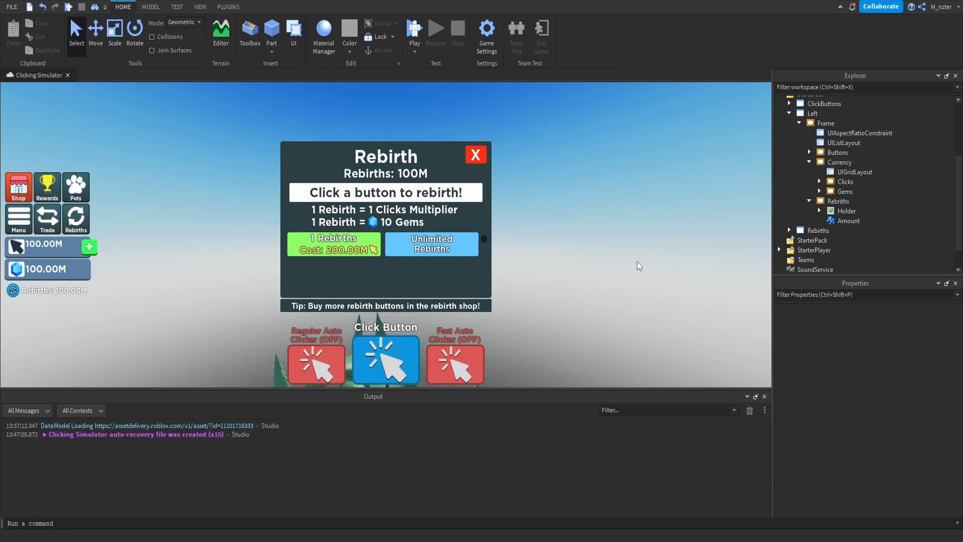
pyautogui.click(176, 7)
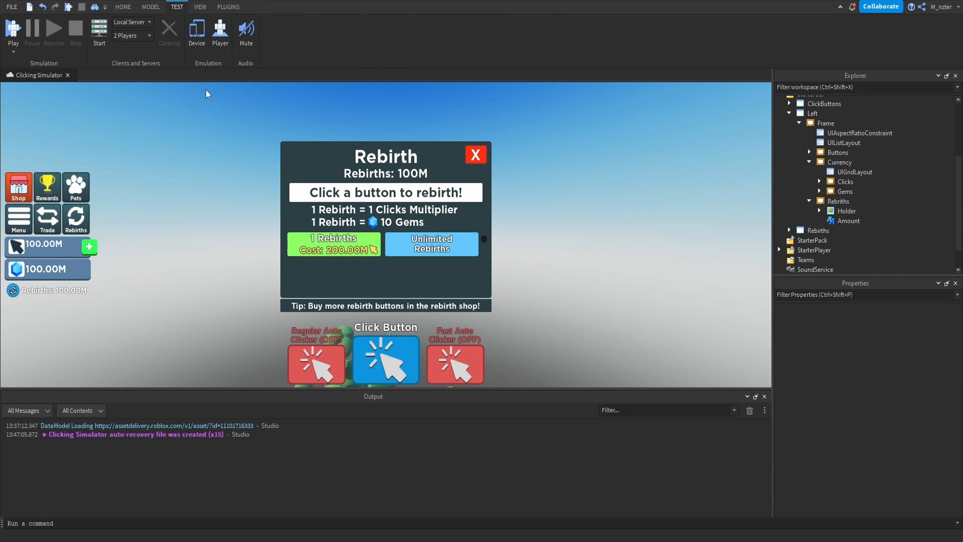
pyautogui.click(197, 31)
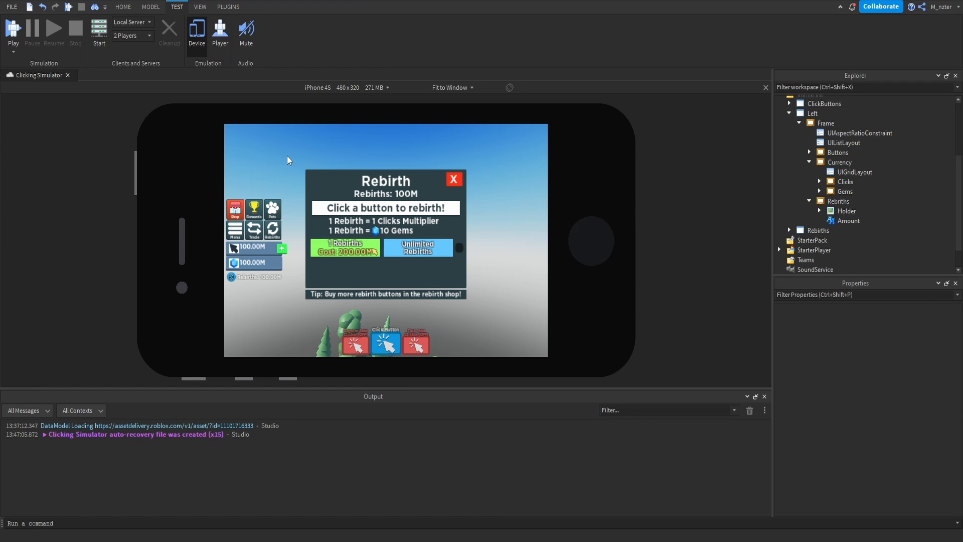
pyautogui.click(197, 31)
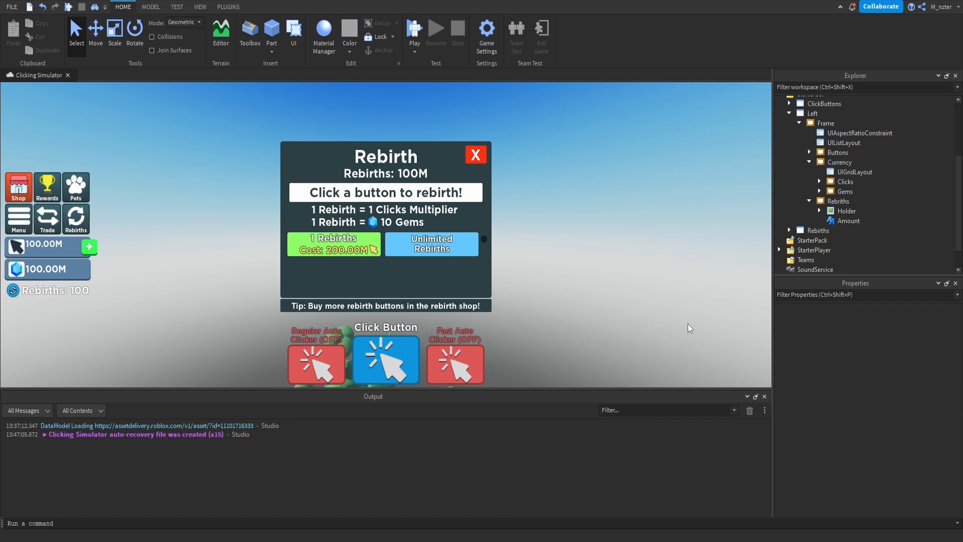
# Step: Examine the text alignment of the Rebriths frame's Amount label and the contents of the Clicks frame
pyautogui.click(843, 221)
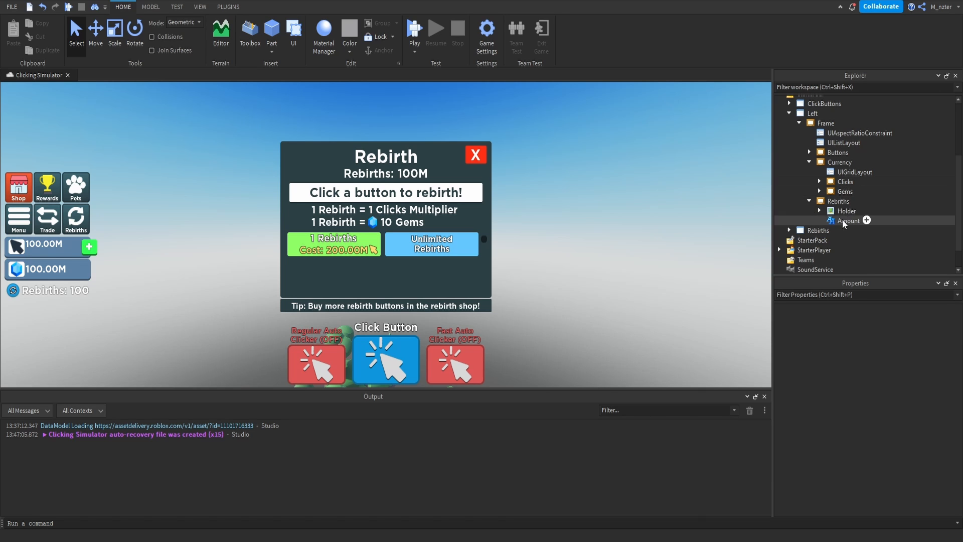
pyautogui.click(850, 294)
pyautogui.write('ali')
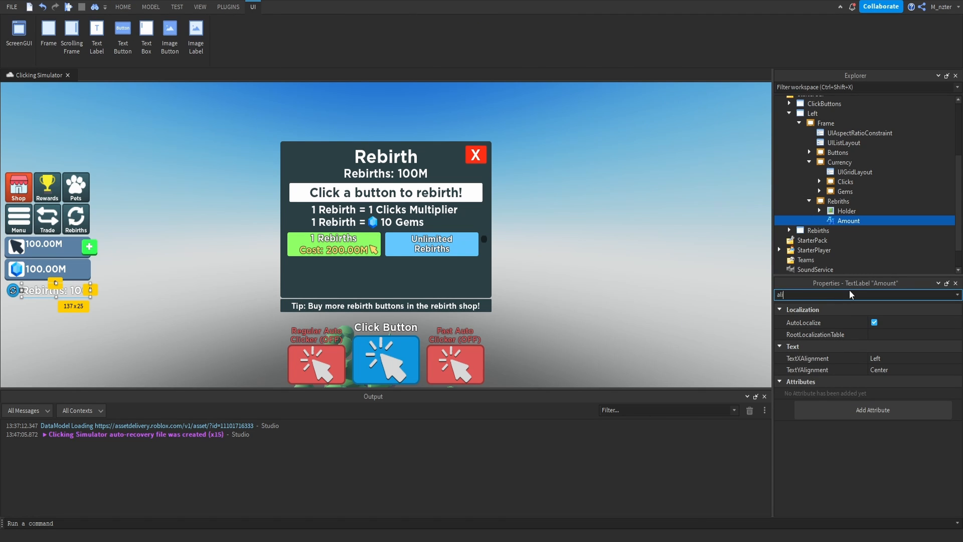
pyautogui.click(883, 358)
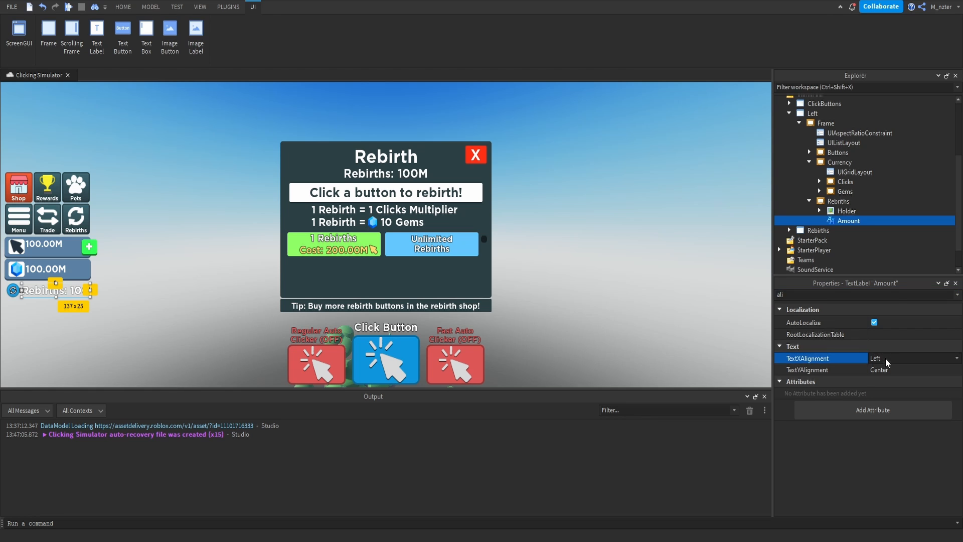
pyautogui.click(820, 182)
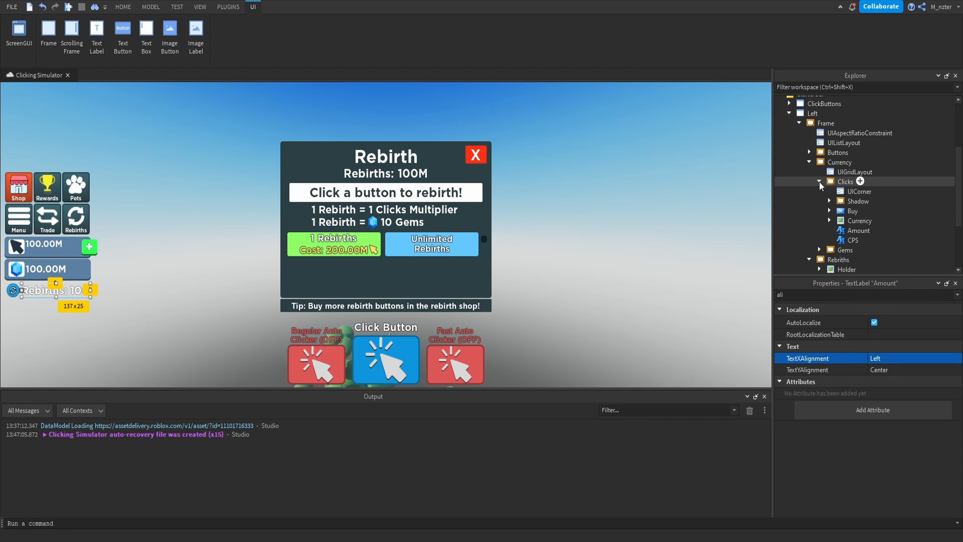
pyautogui.click(819, 181)
pyautogui.click(849, 221)
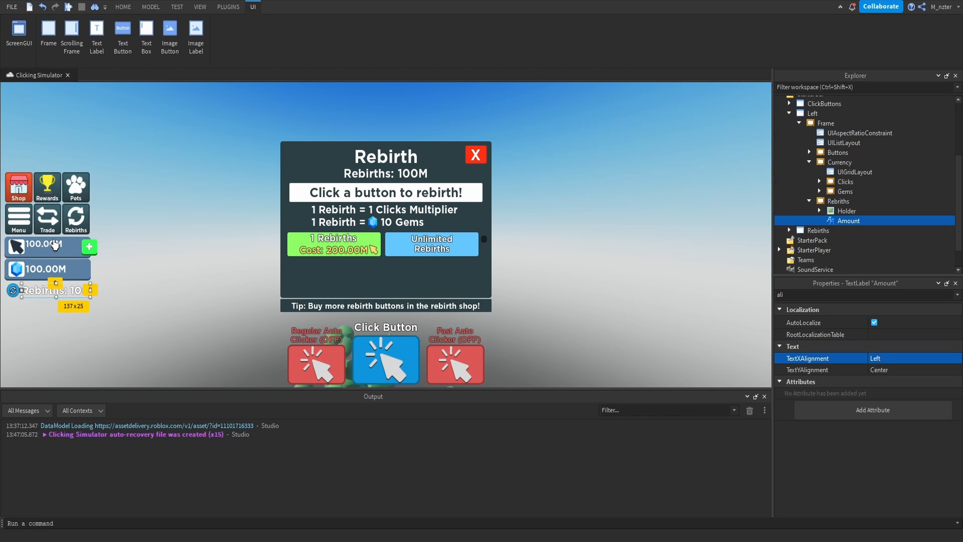
pyautogui.click(665, 295)
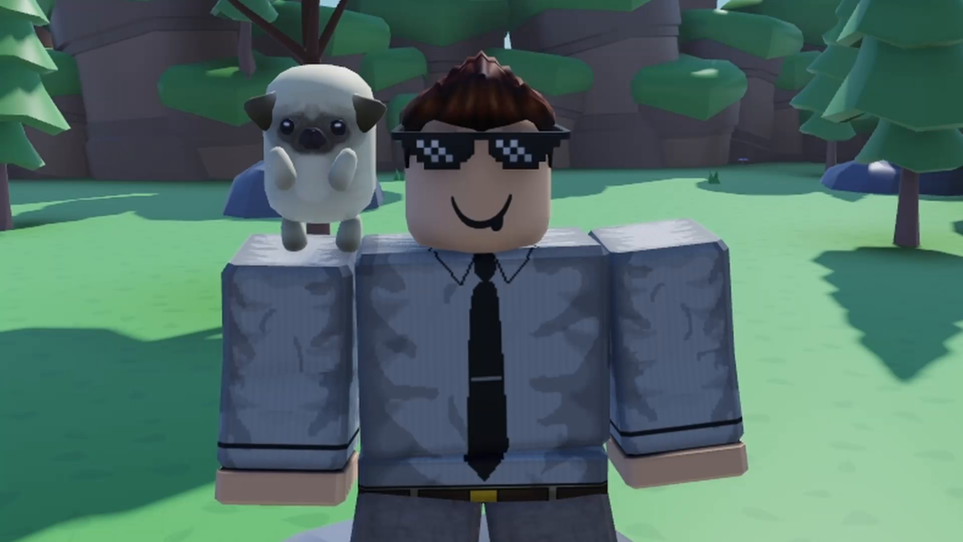